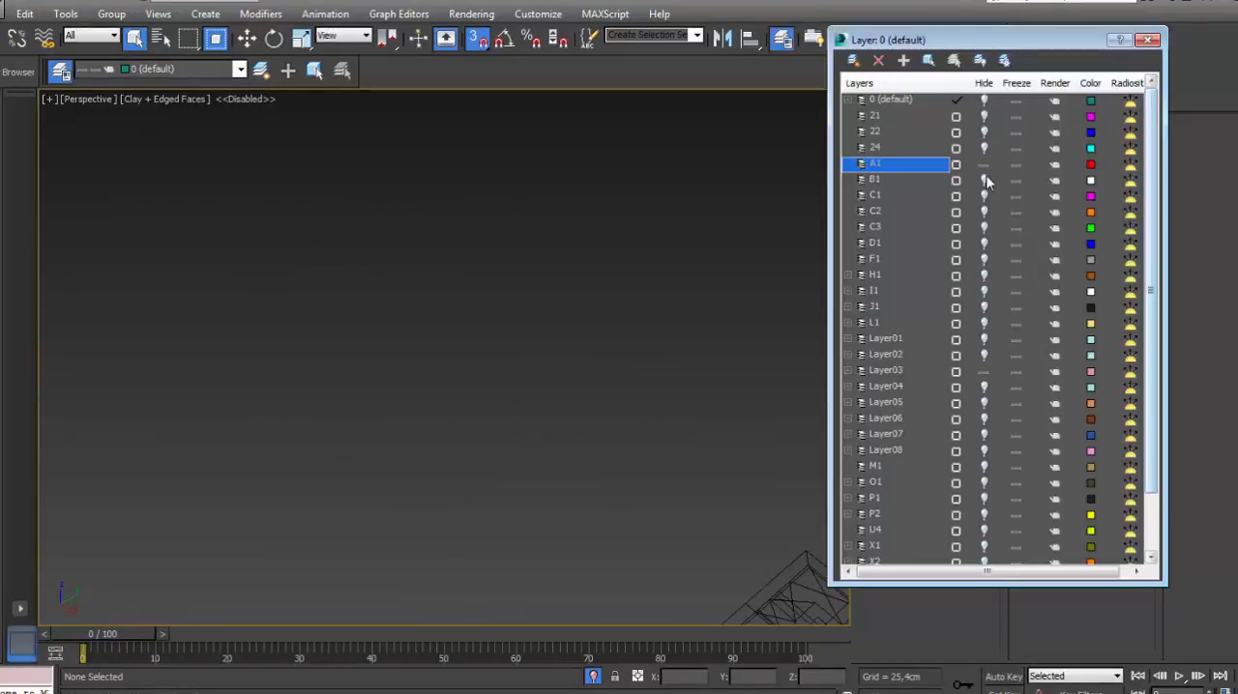
- Unhide layer 0 (default) and move the panelled wall and its low cabinet onto layer J1
click(984, 100)
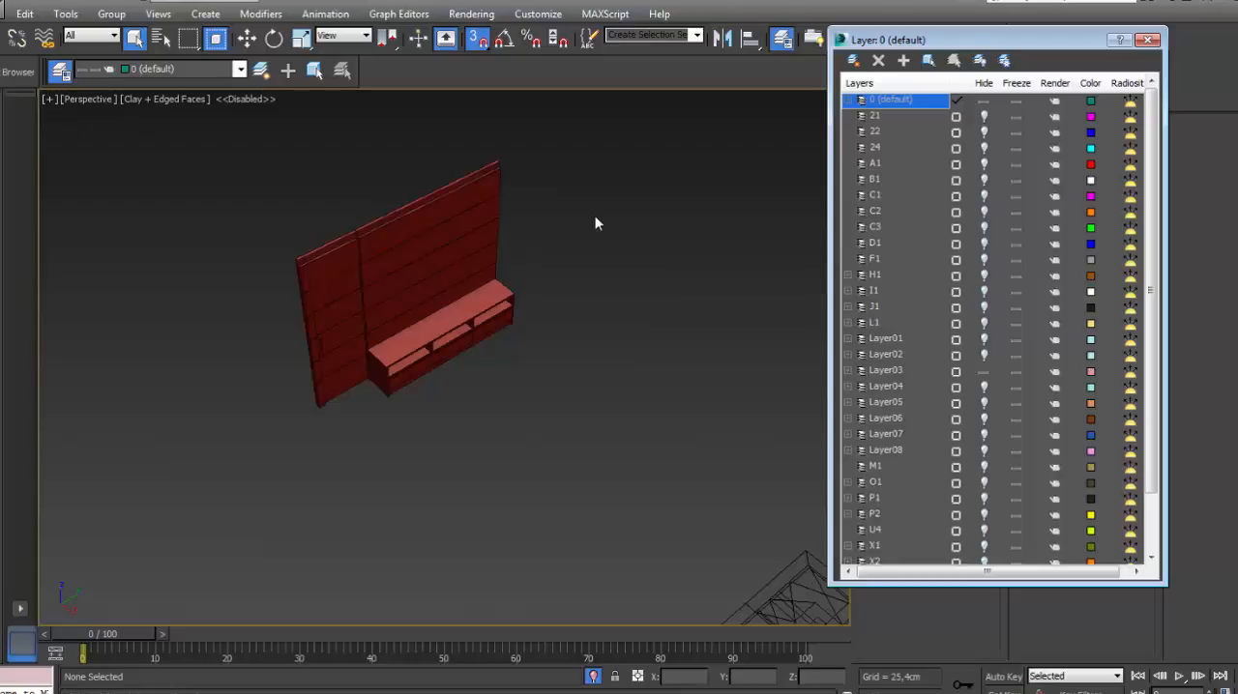
click(456, 188)
click(904, 308)
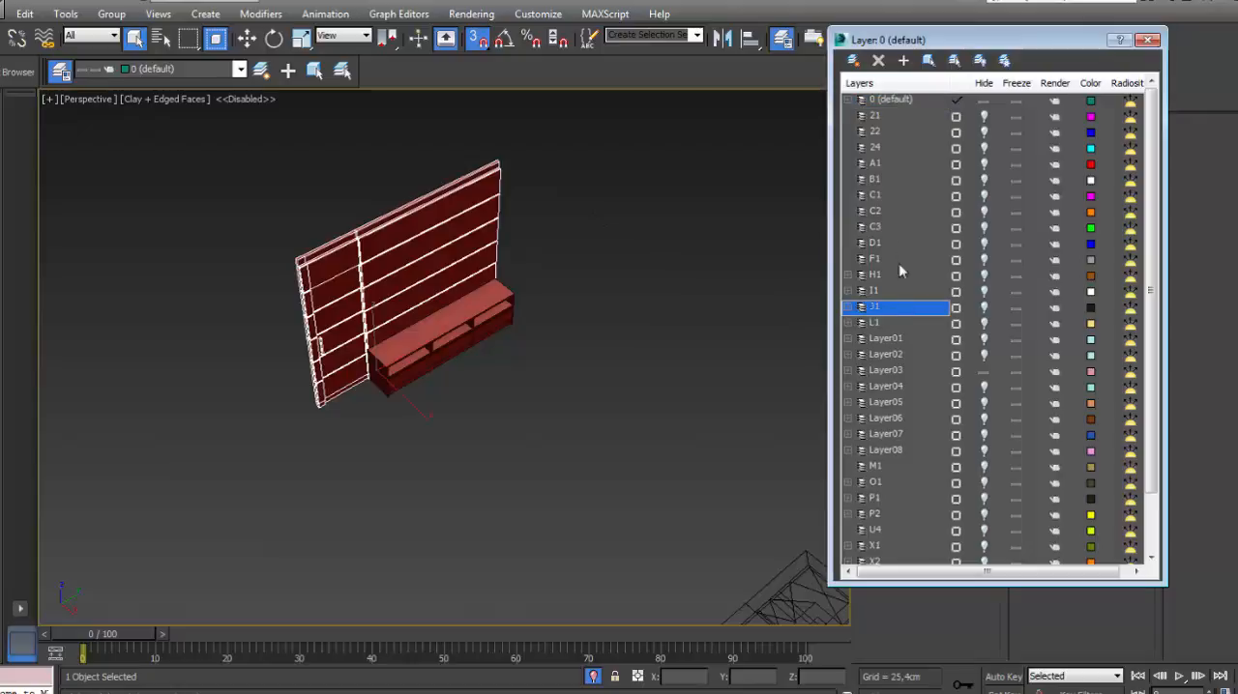
click(904, 62)
click(499, 310)
click(904, 60)
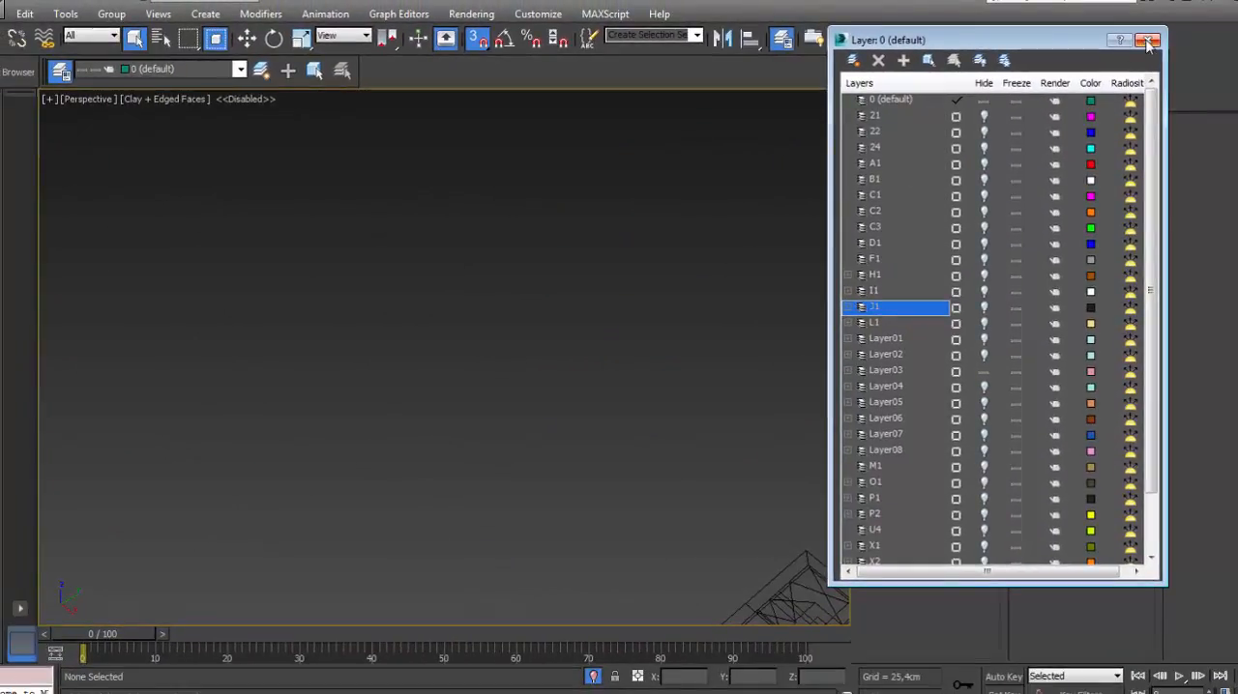
click(1148, 40)
middle_drag(745, 418, 657, 320)
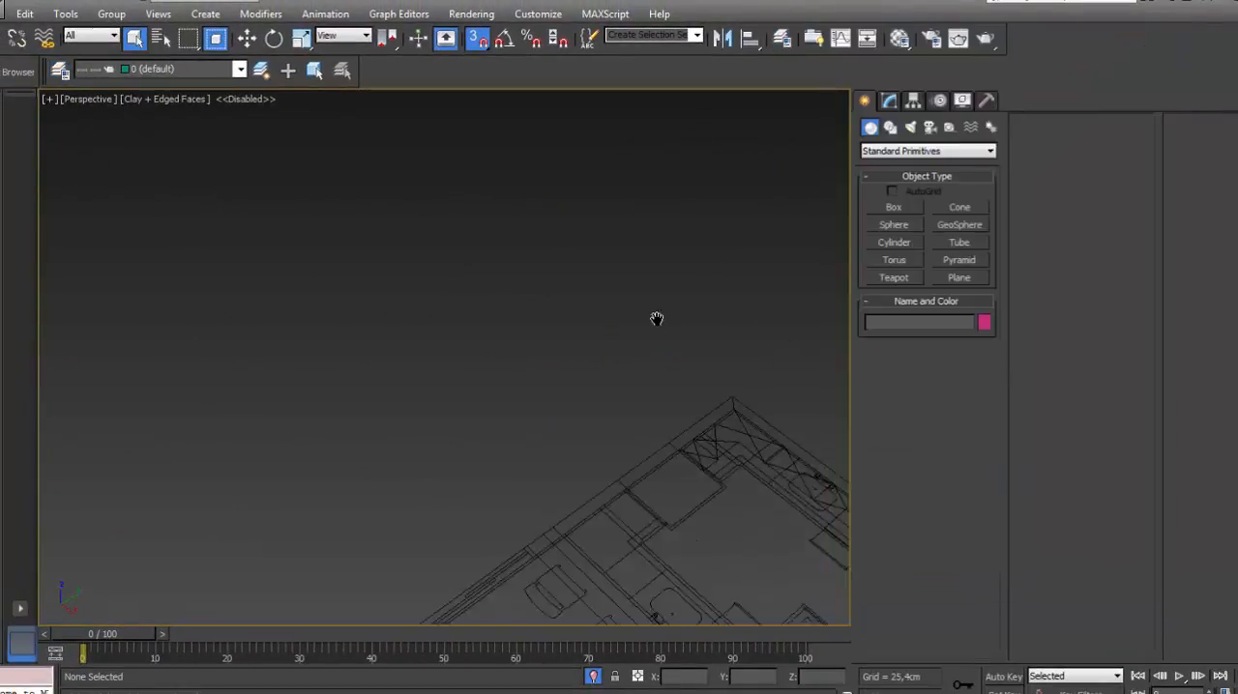
scroll(657, 320, down, 5)
scroll(577, 394, up, 6)
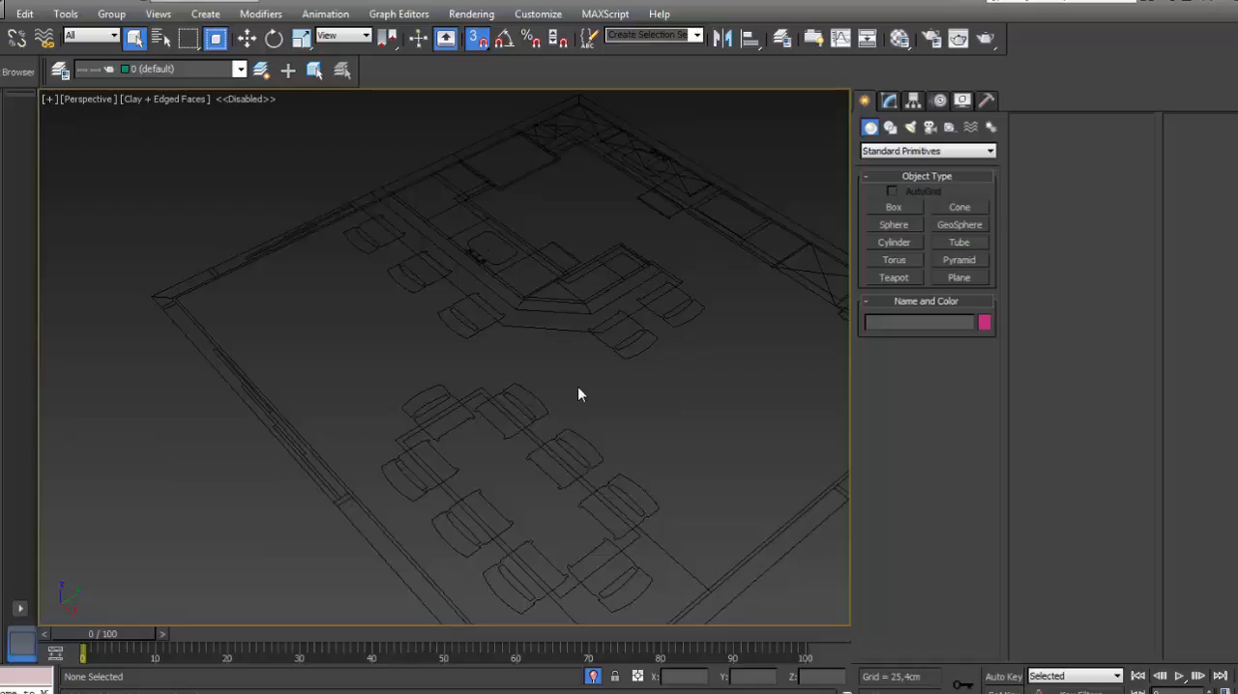
scroll(552, 401, down, 4)
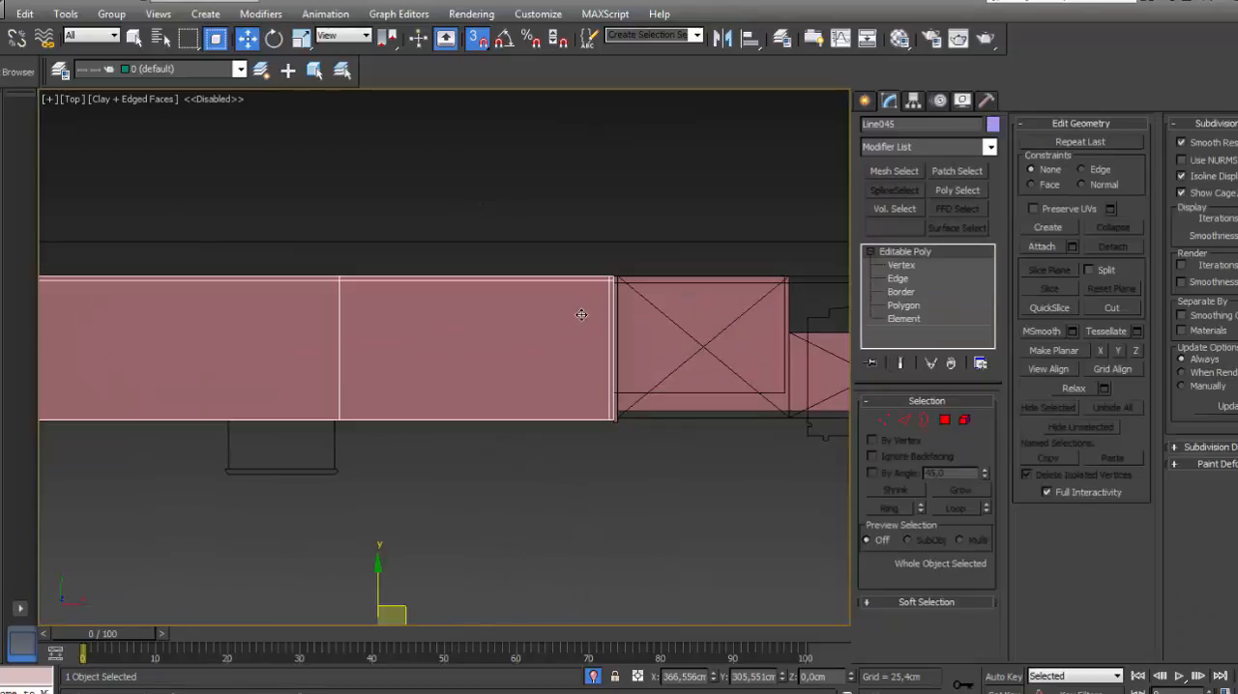
- Outline the kick-board spline along the kitchen cabinet fronts into a thin strip and convert it to an editable mesh
scroll(630, 334, down, 3)
middle_drag(644, 333, 646, 293)
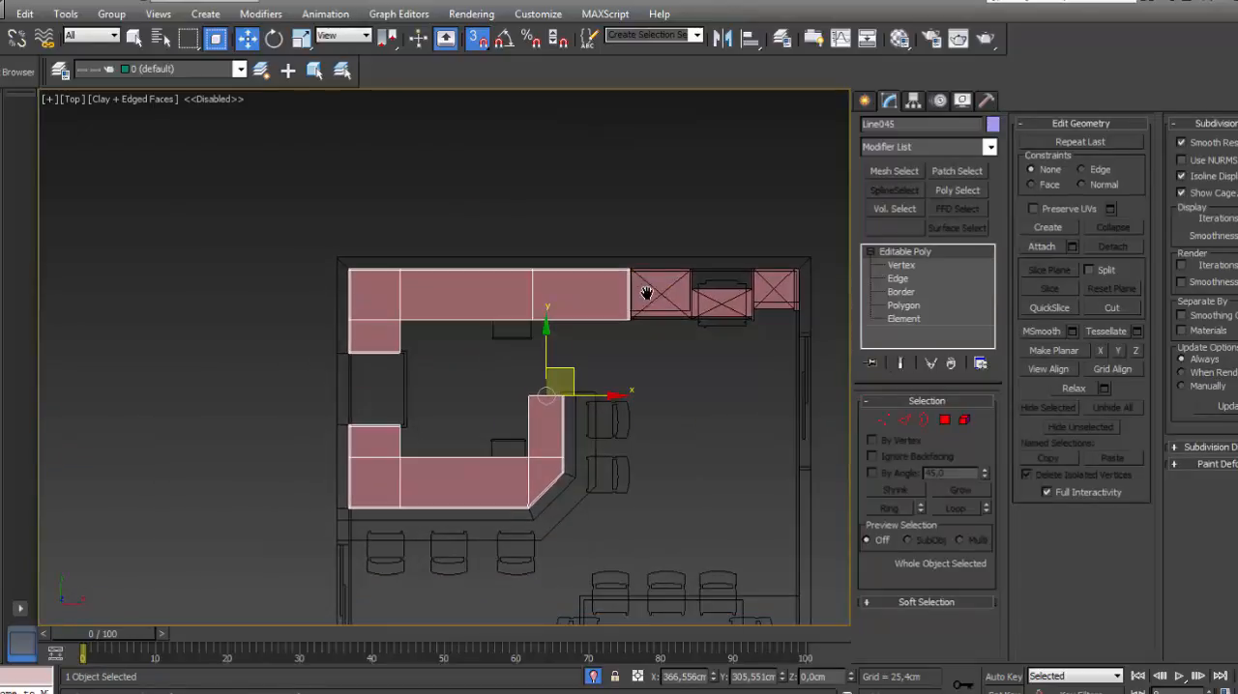
scroll(608, 270, up, 2)
scroll(604, 285, down, 5)
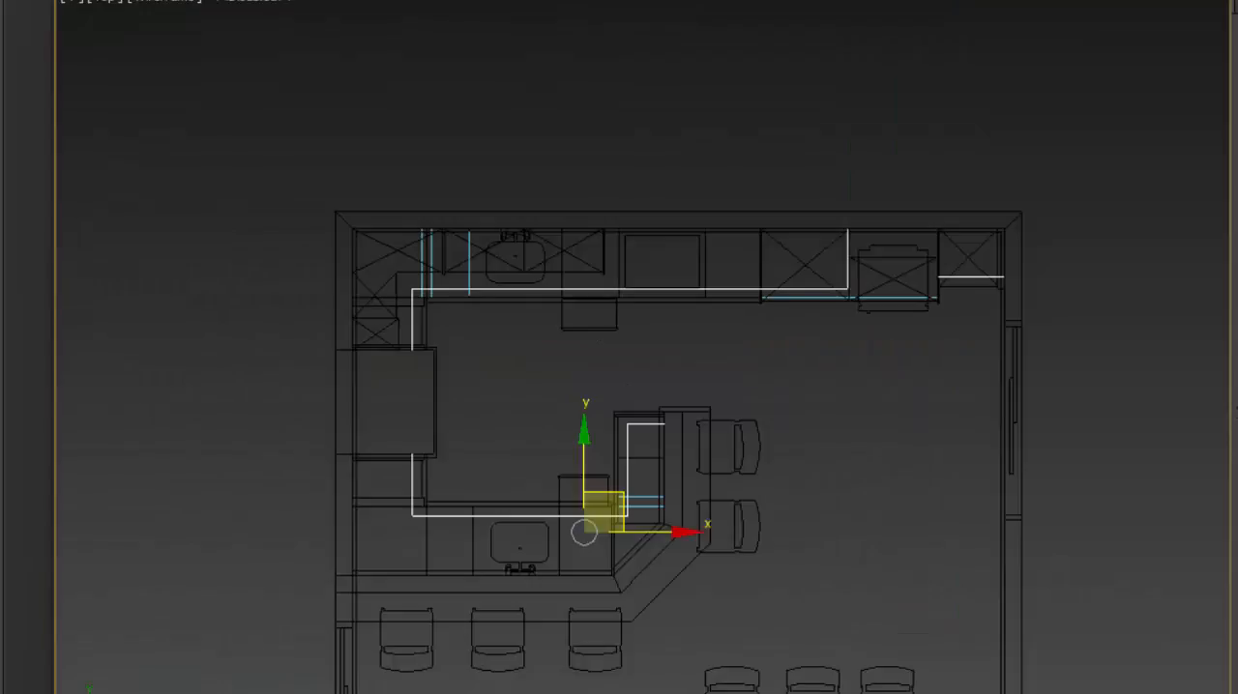
key(Return)
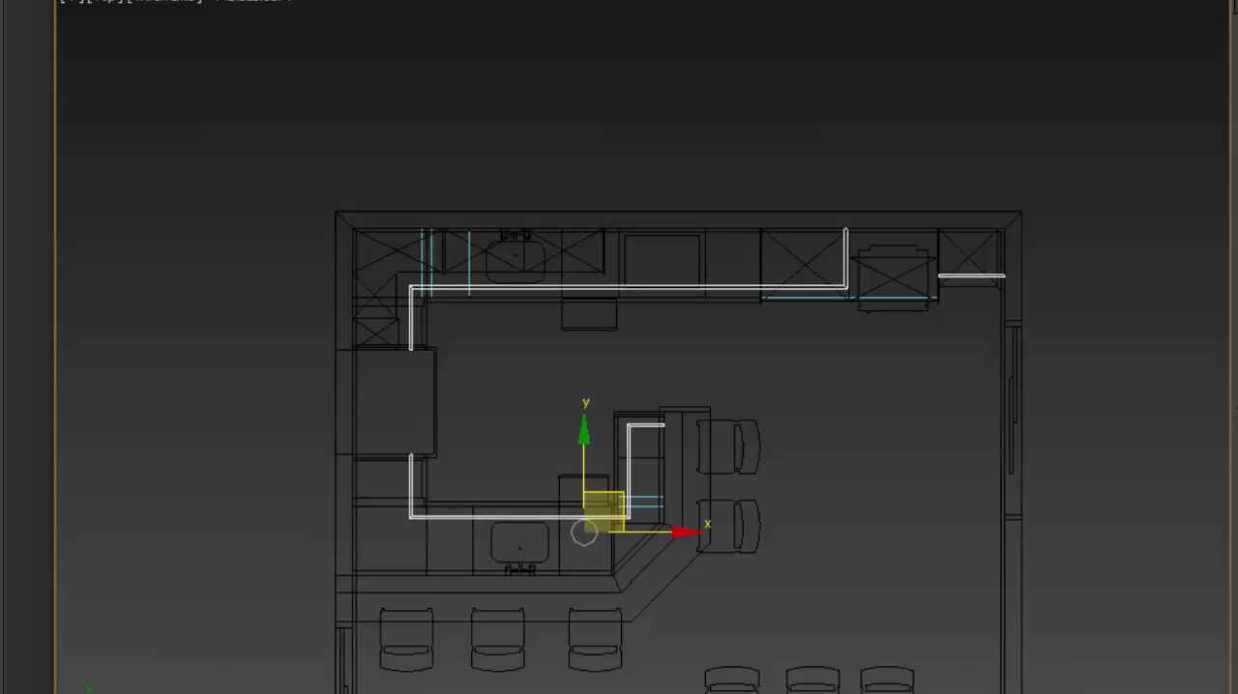
click(992, 432)
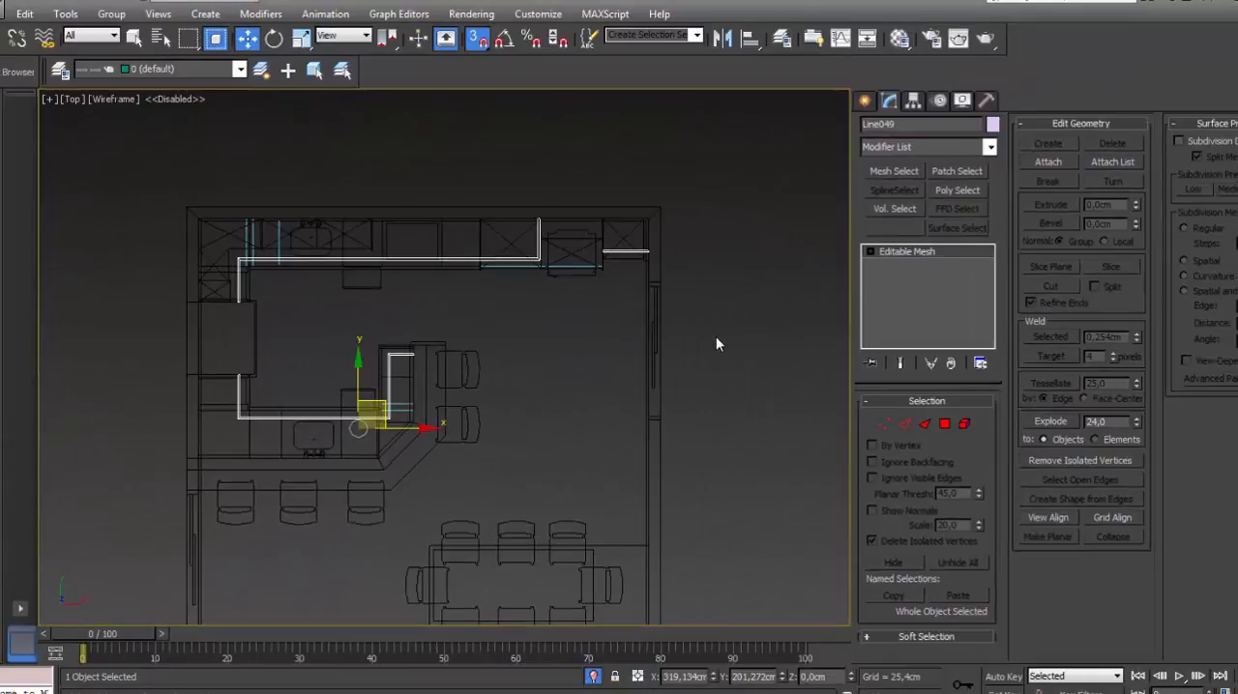
click(782, 37)
click(886, 469)
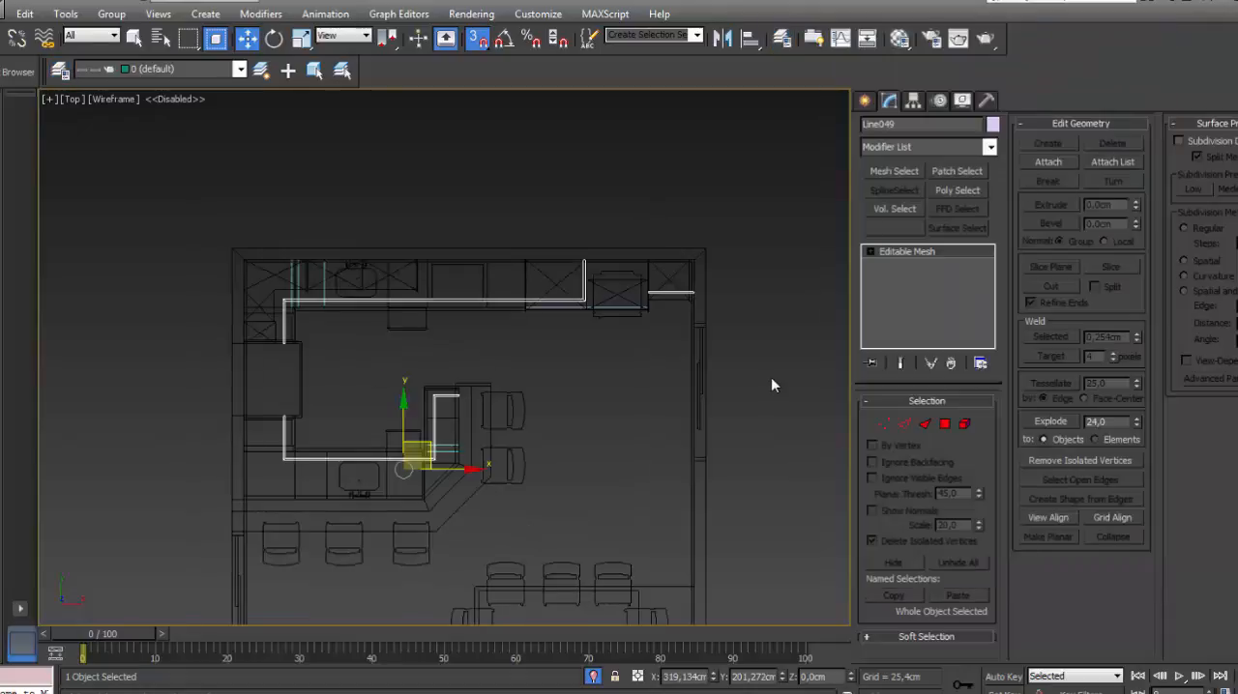
middle_drag(771, 377, 722, 335)
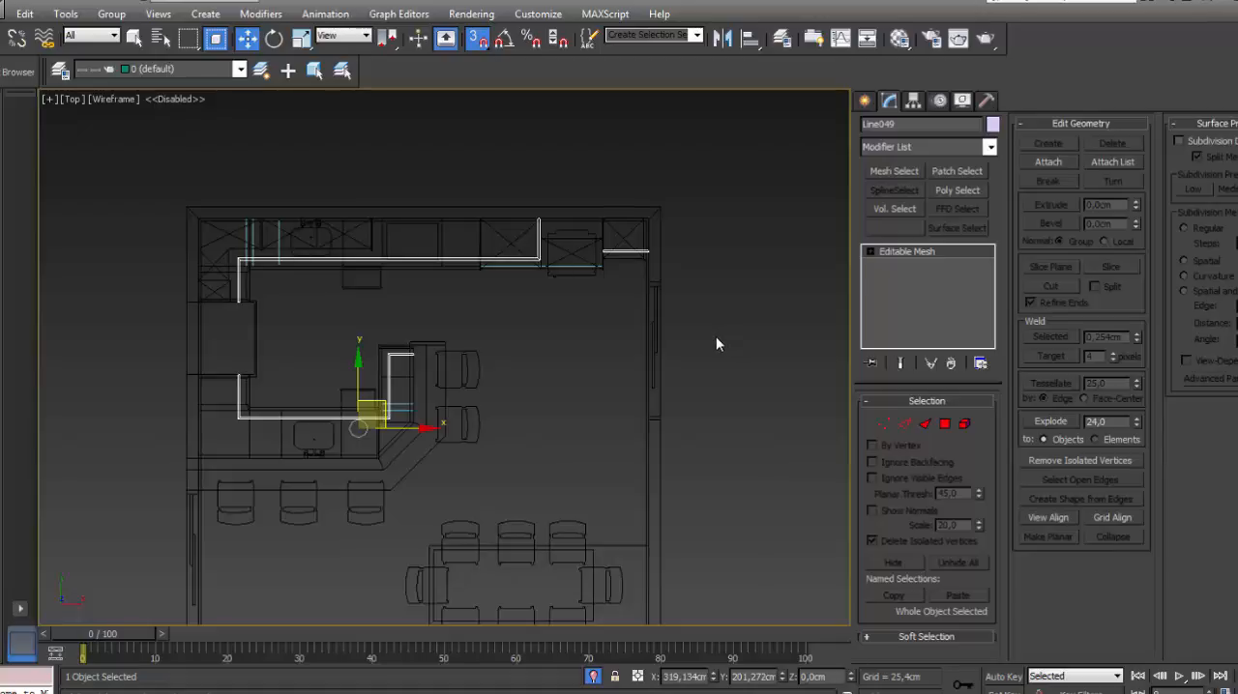
- Move the kick-board mesh that follows the kitchen cabinet fronts onto layer L1
click(783, 39)
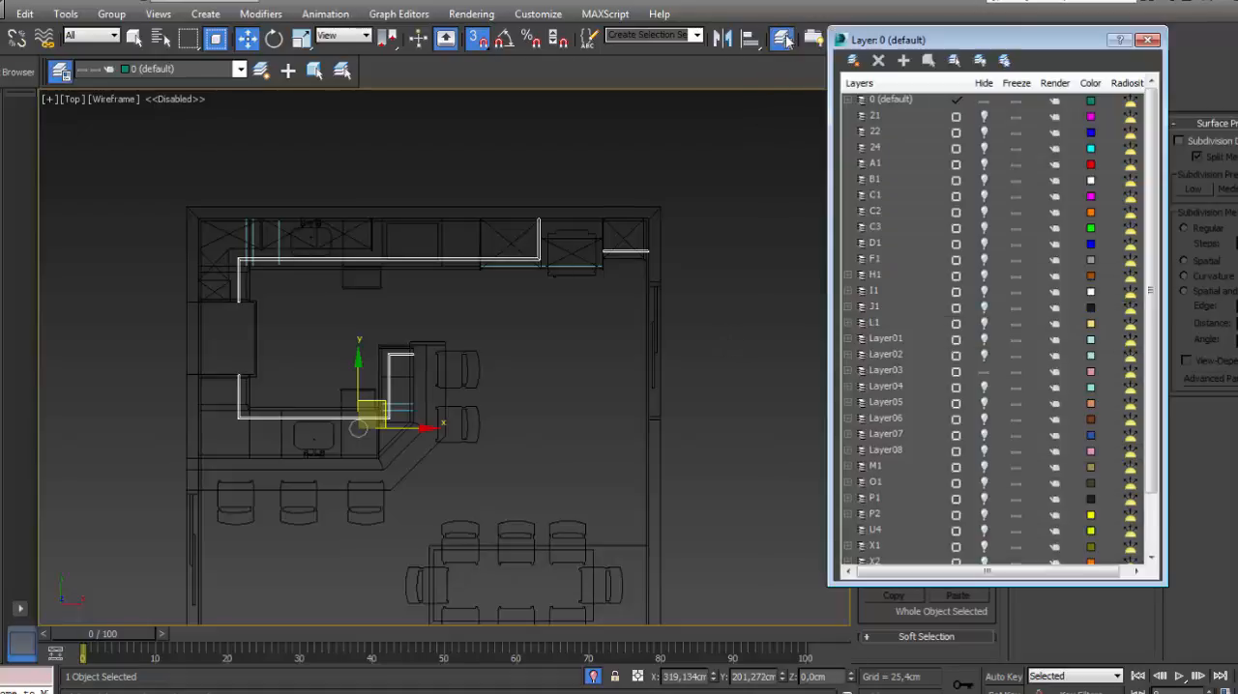
click(886, 472)
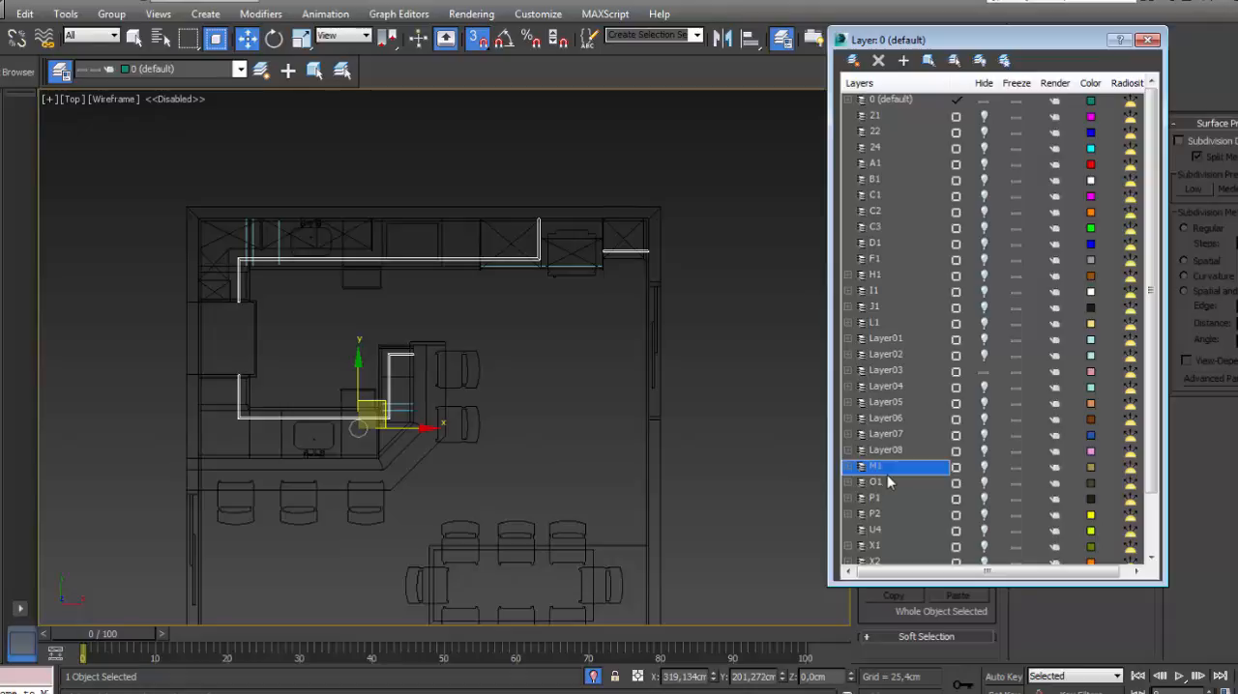
click(881, 211)
click(887, 322)
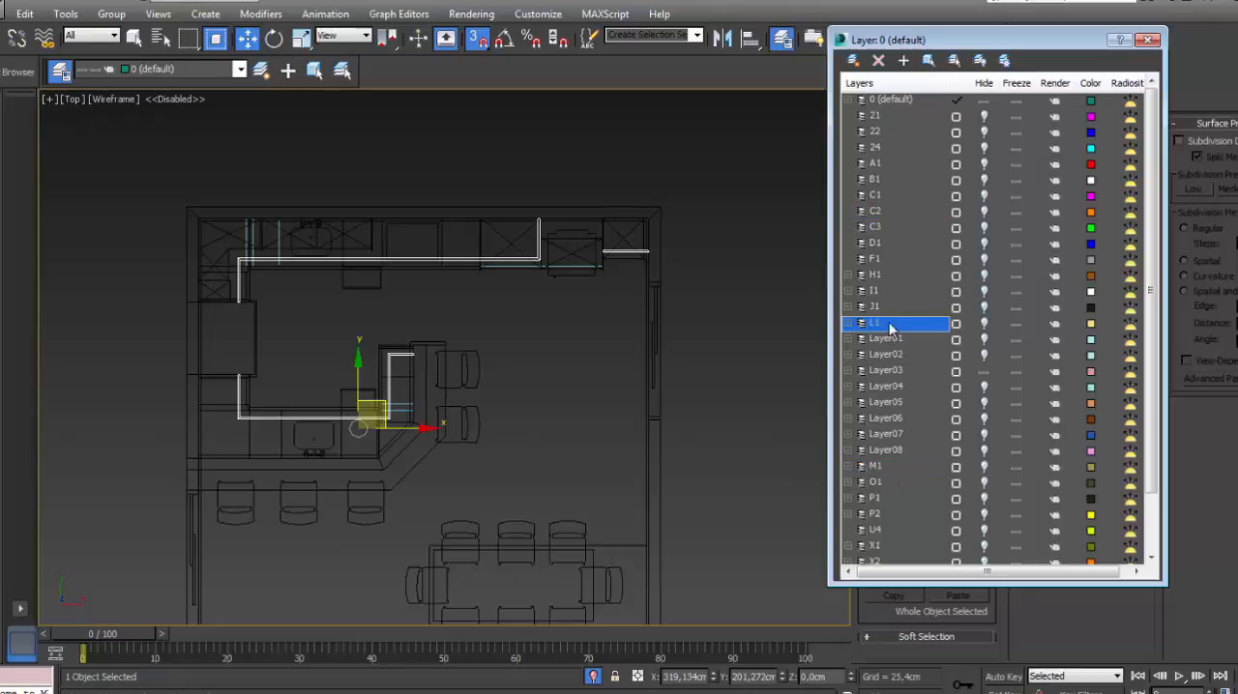
click(905, 61)
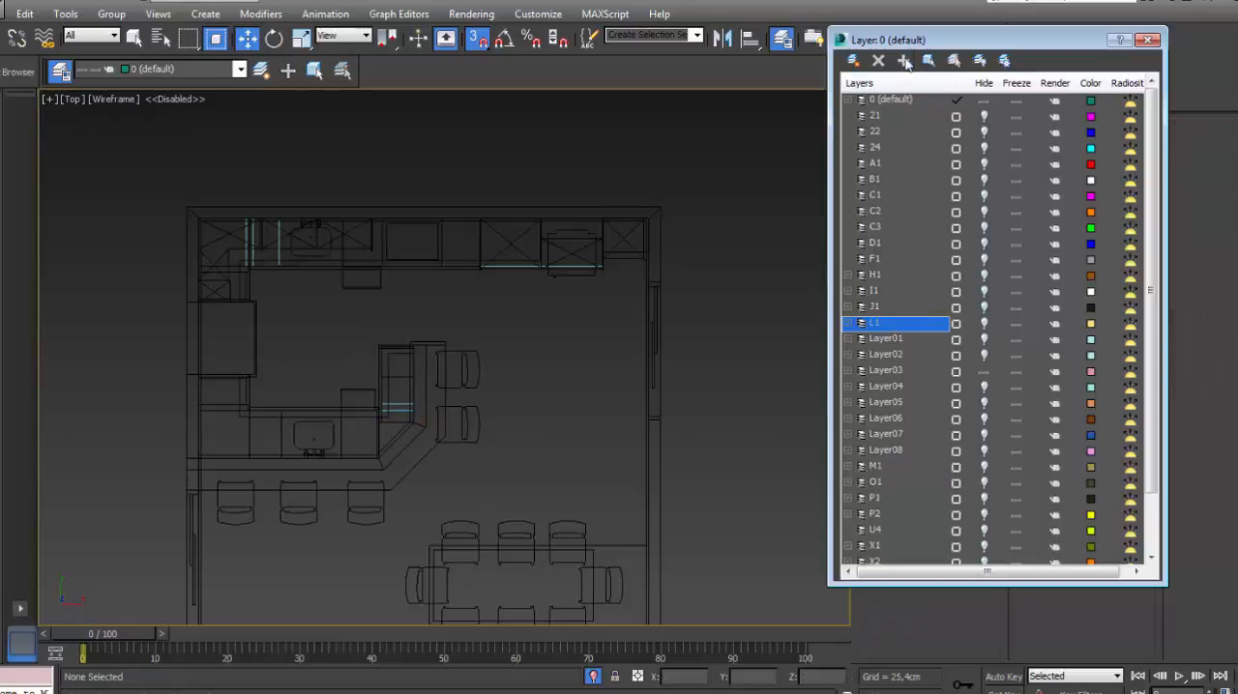
click(1147, 40)
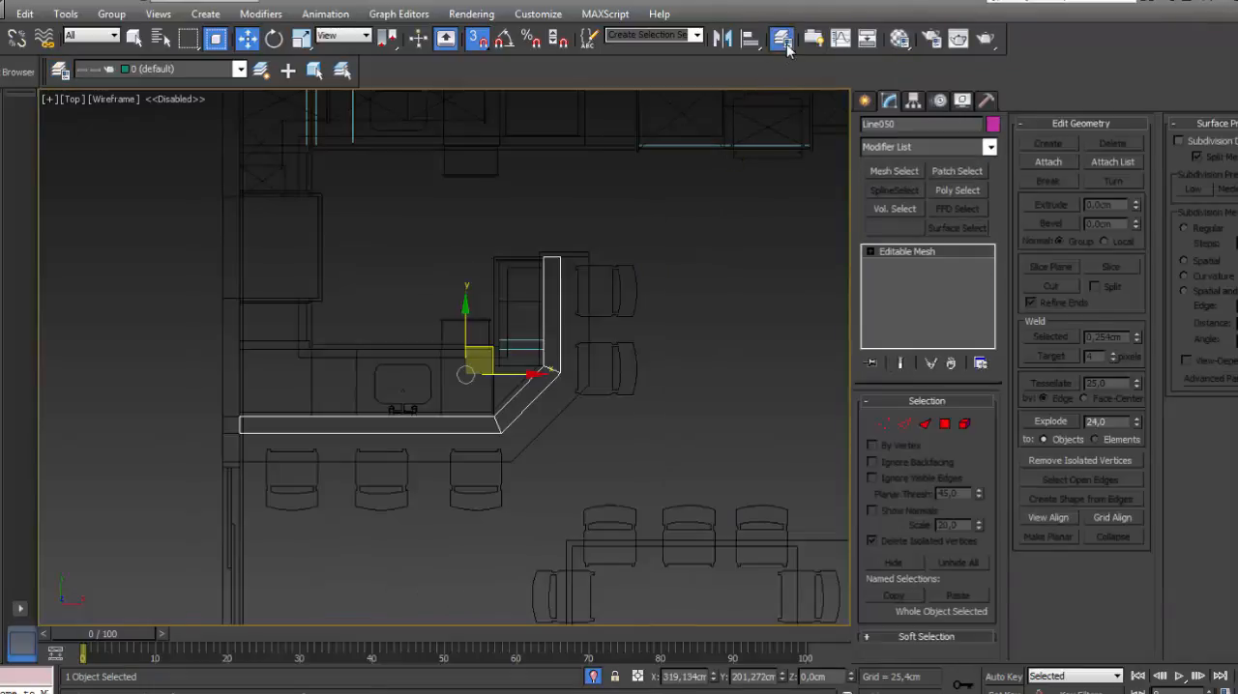
- Try to move the angled low-wall mesh beside the bar stools onto layer H1
click(784, 42)
click(903, 485)
click(887, 308)
click(886, 277)
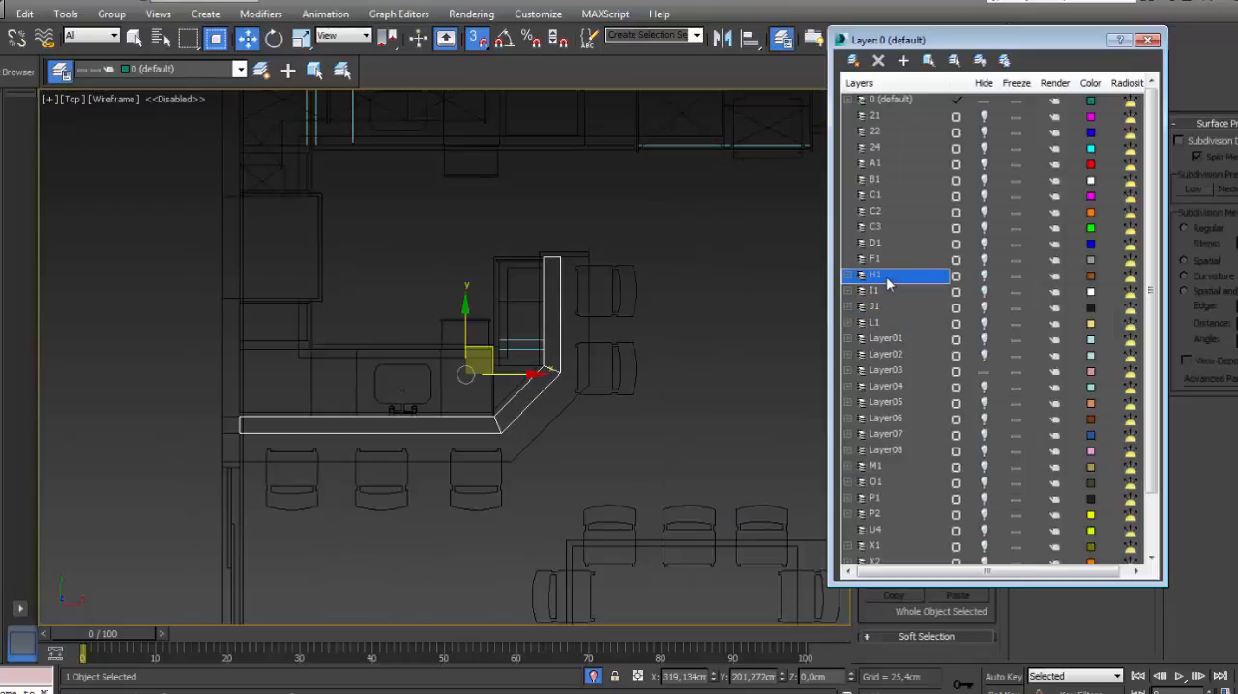
click(904, 62)
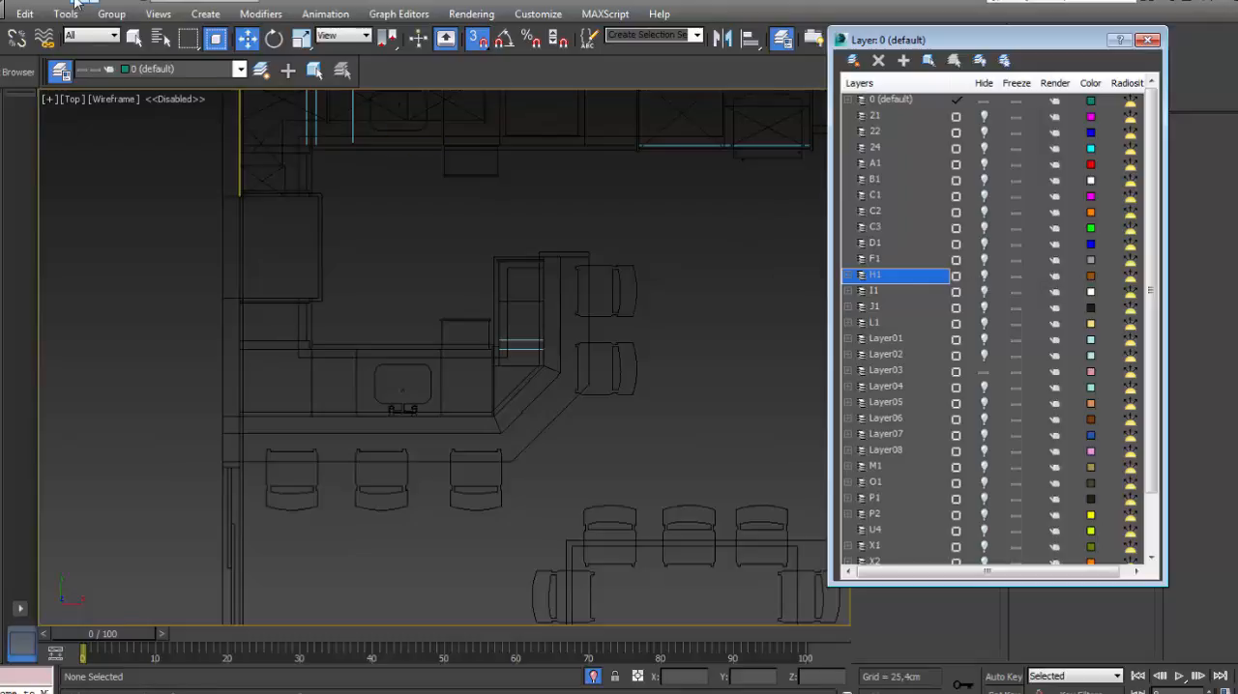
- Move the angled low-wall mesh beside the bar stools onto layer J1
click(559, 314)
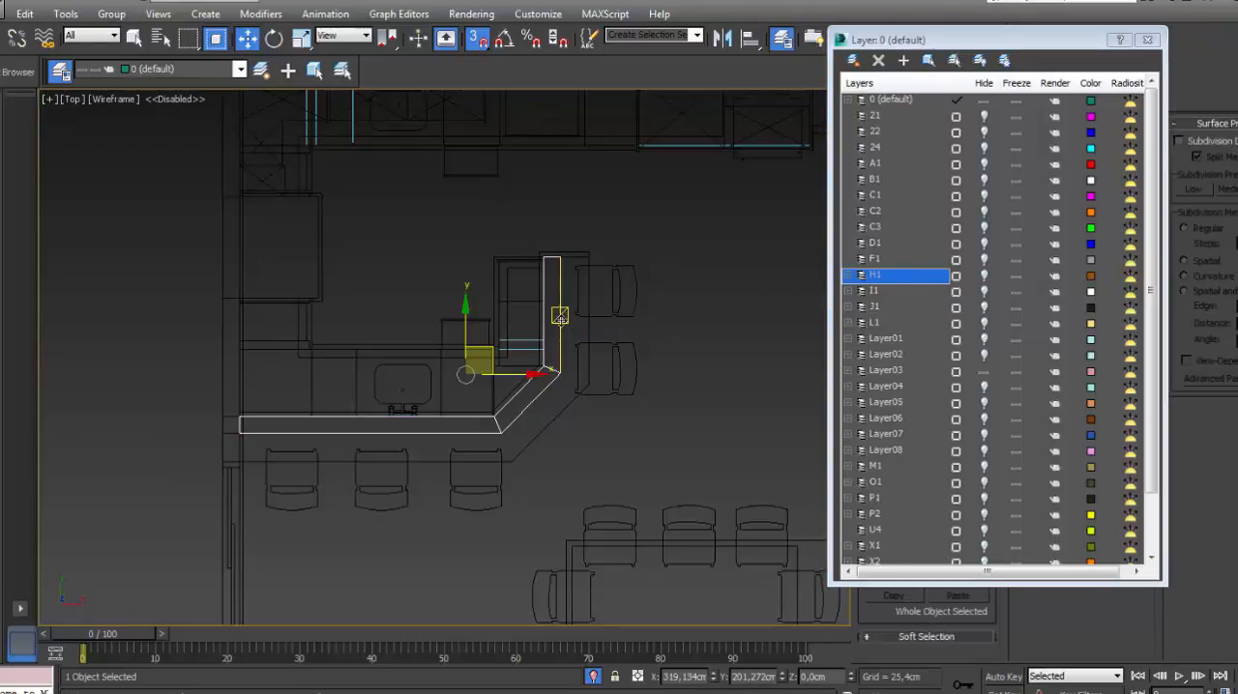
click(892, 306)
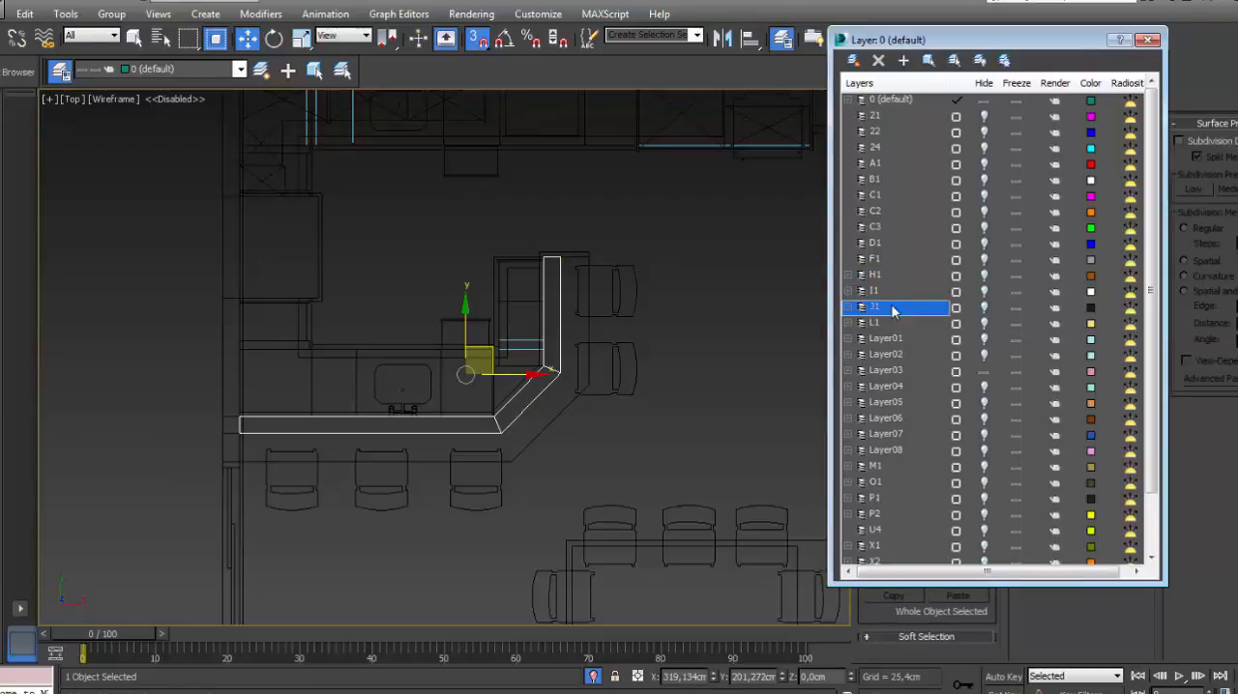
click(904, 61)
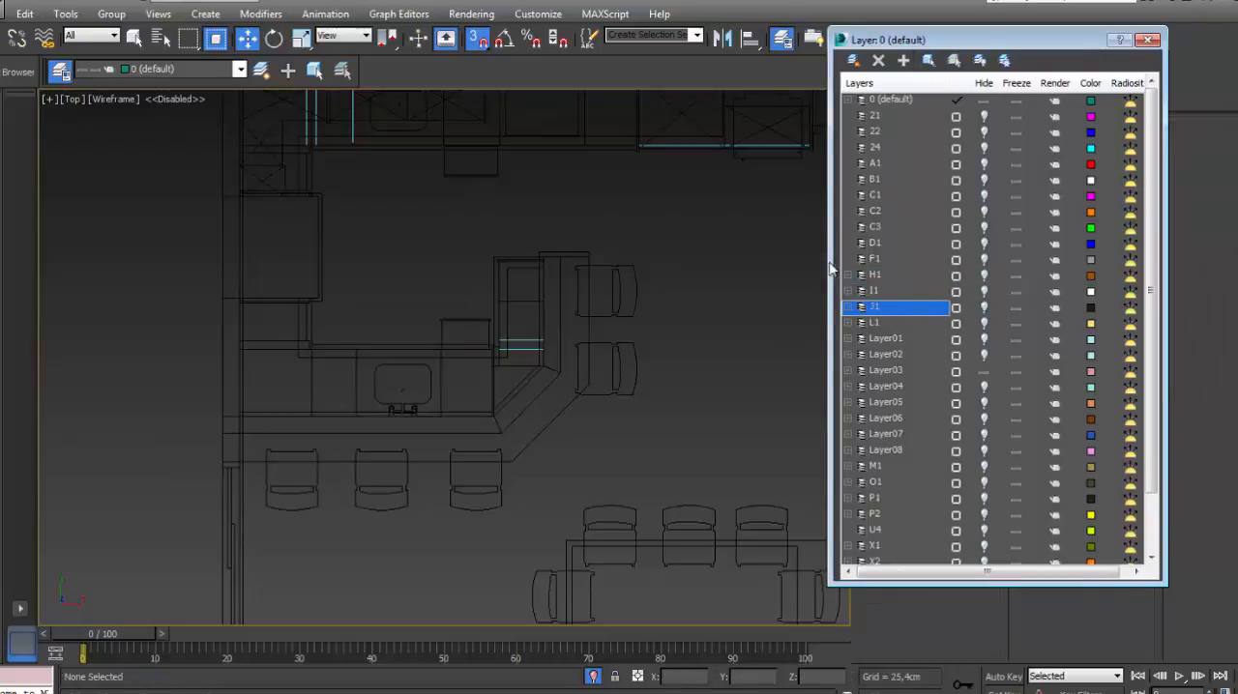
click(1147, 40)
- Select all polygons of the L-shaped upper-cabinet mesh along the kitchen's back wall
middle_drag(738, 286, 708, 319)
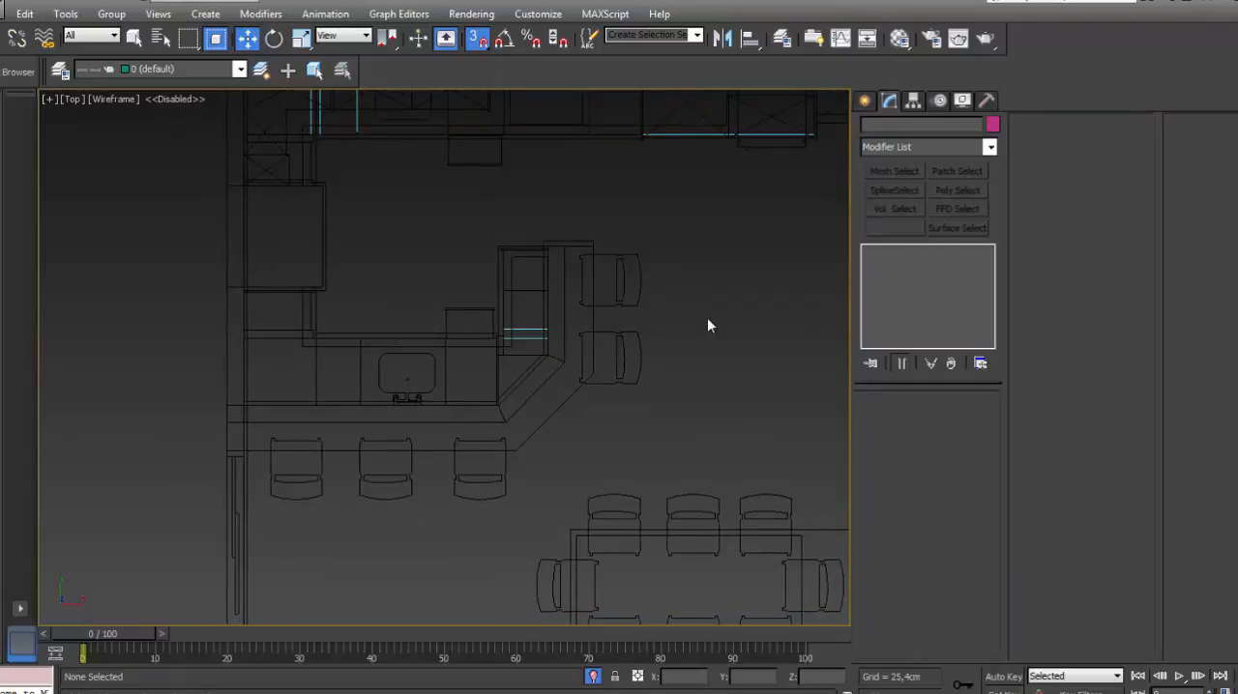
scroll(707, 322, down, 5)
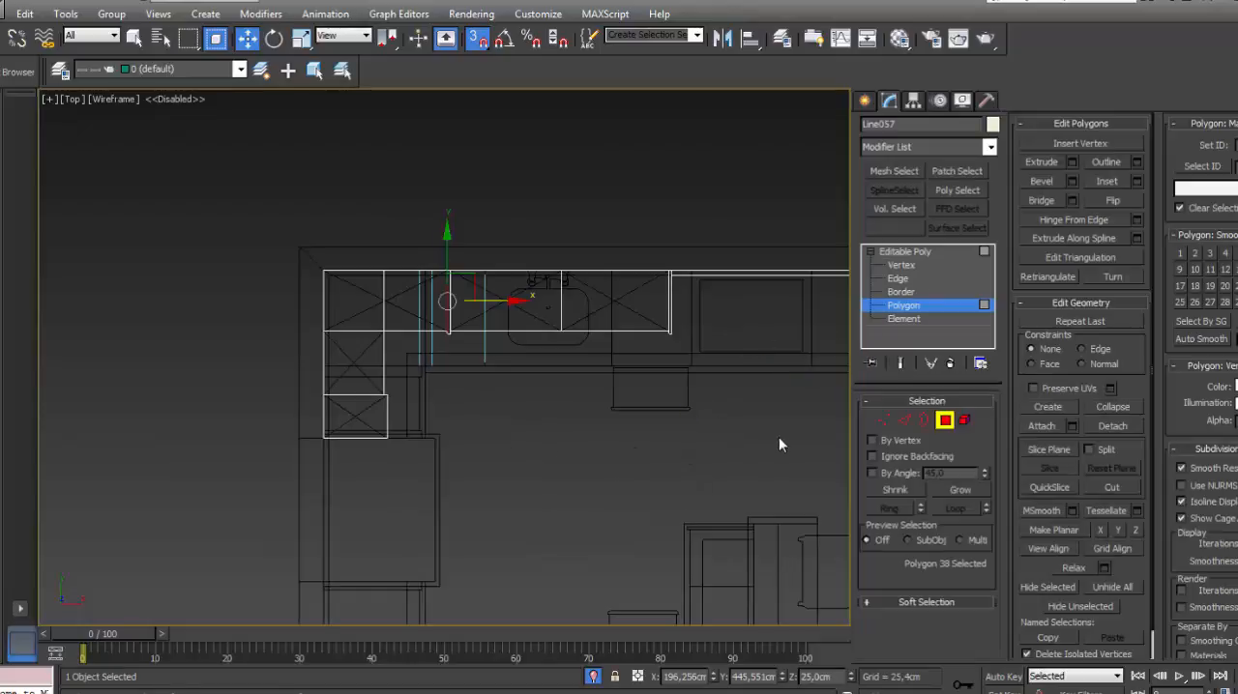
middle_drag(778, 437, 627, 413)
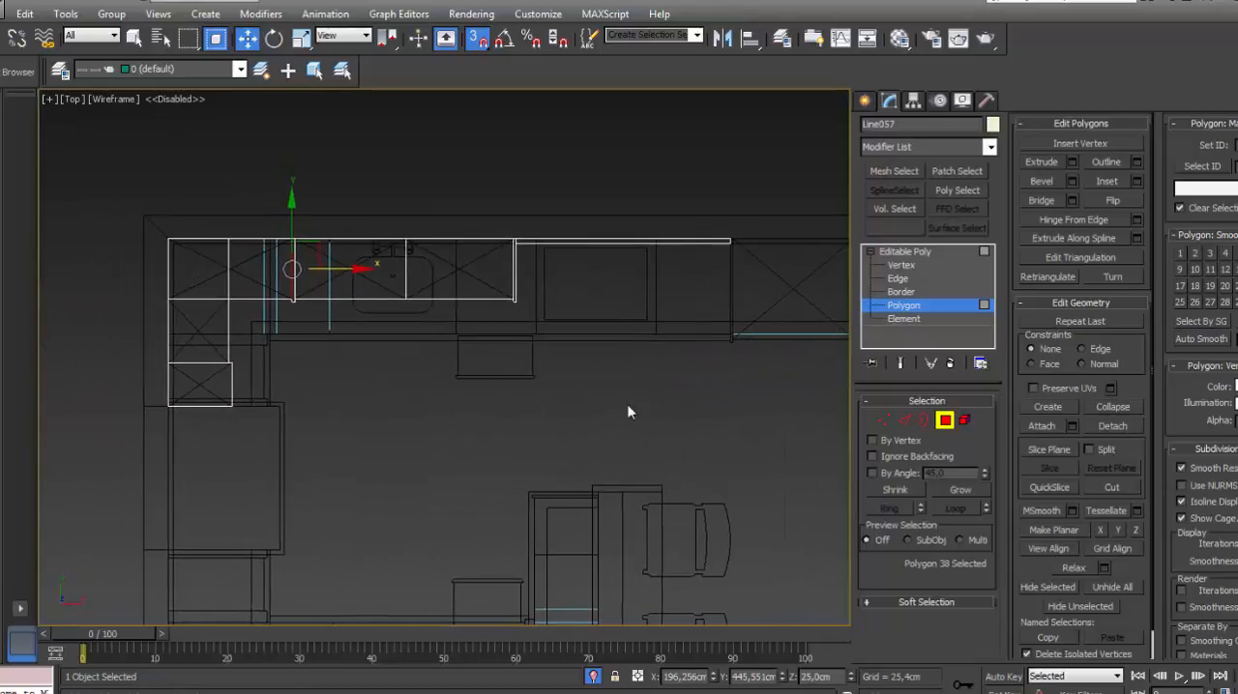
key(2)
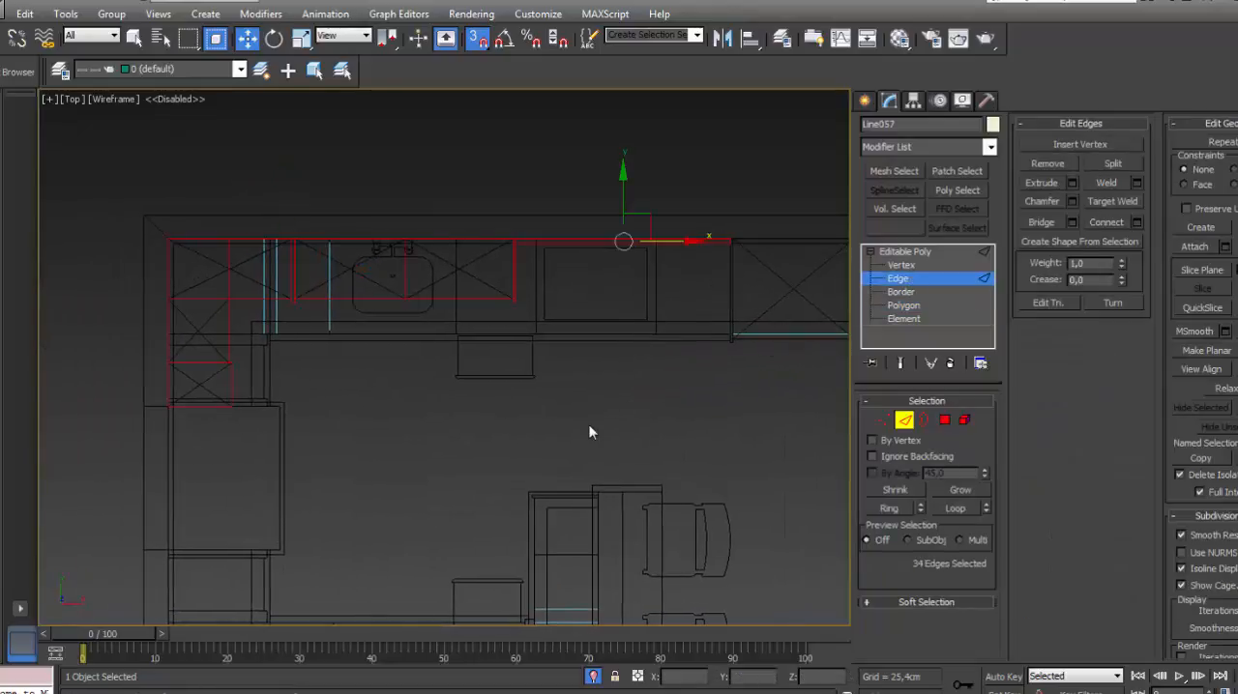
click(596, 432)
click(904, 304)
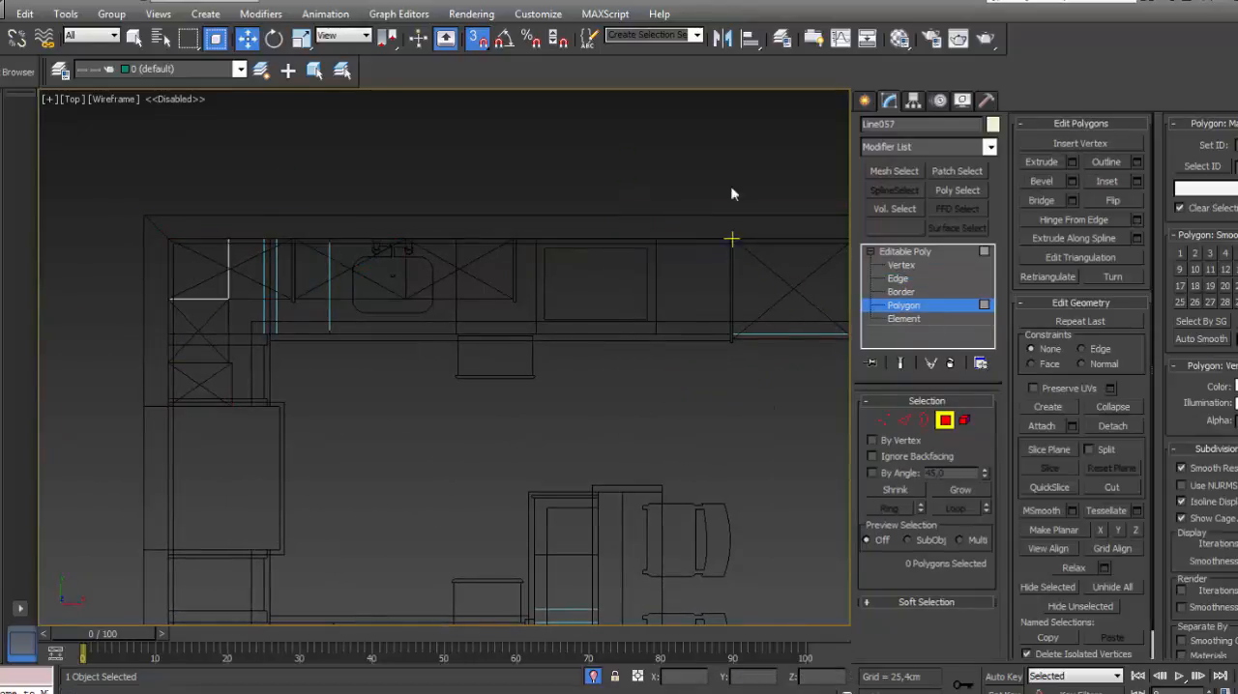
drag(795, 152, 164, 455)
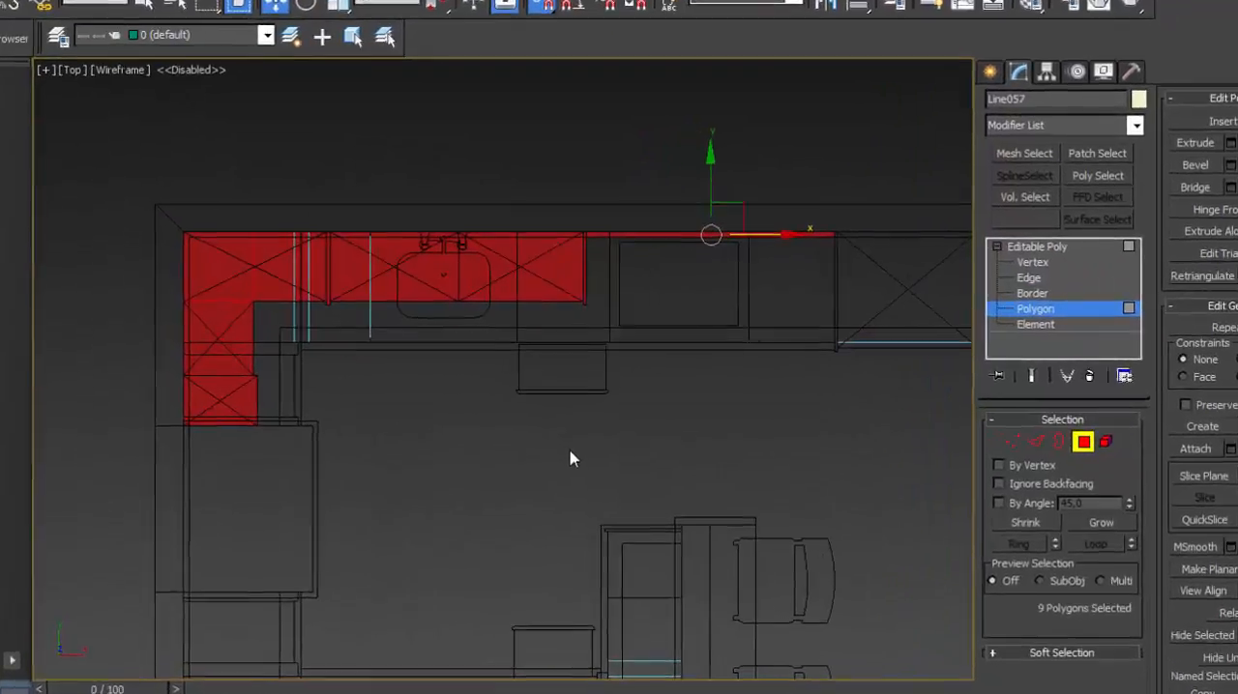
- Leave polygon editing on the upper-cabinet mesh and show the kitchen in a perspective view with clay shading and edged faces
middle_drag(692, 483, 715, 454)
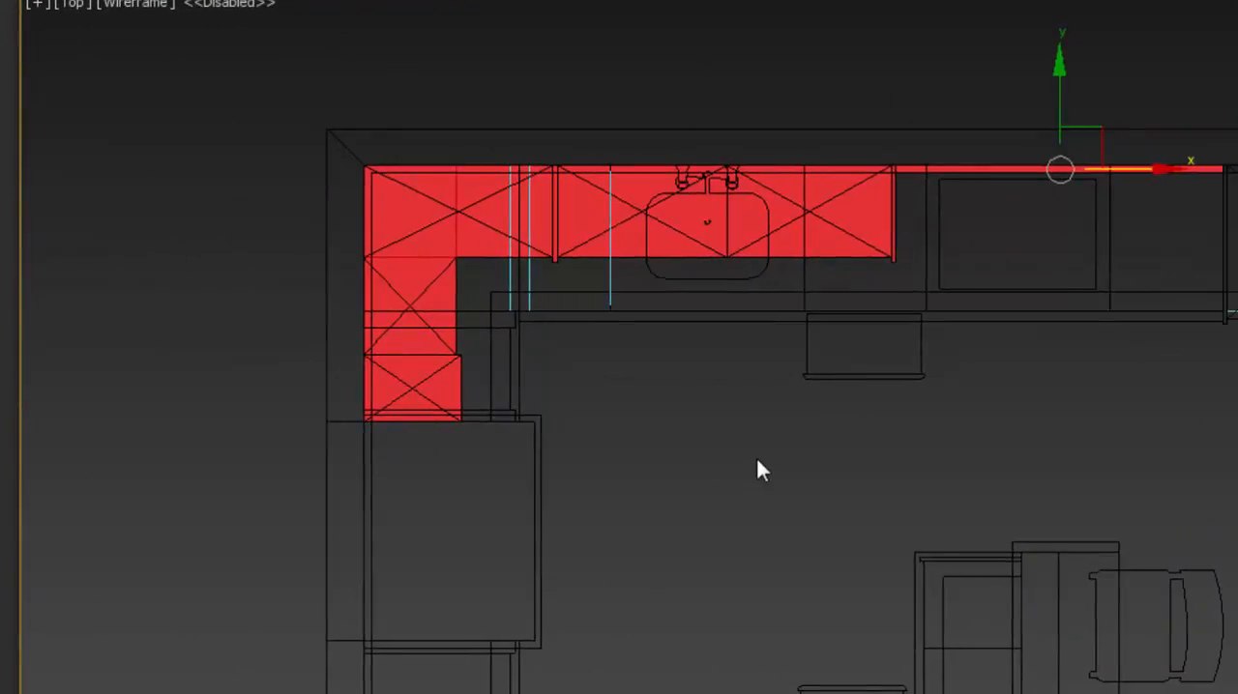
scroll(715, 454, down, 2)
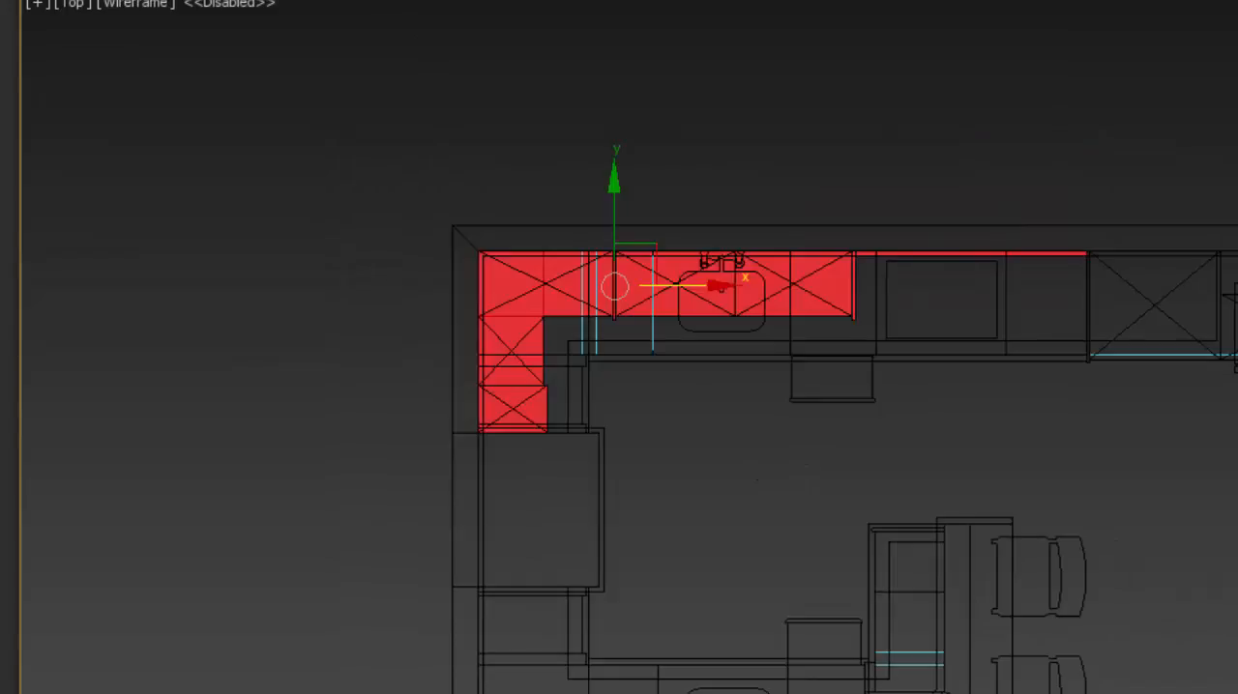
scroll(802, 359, down, 3)
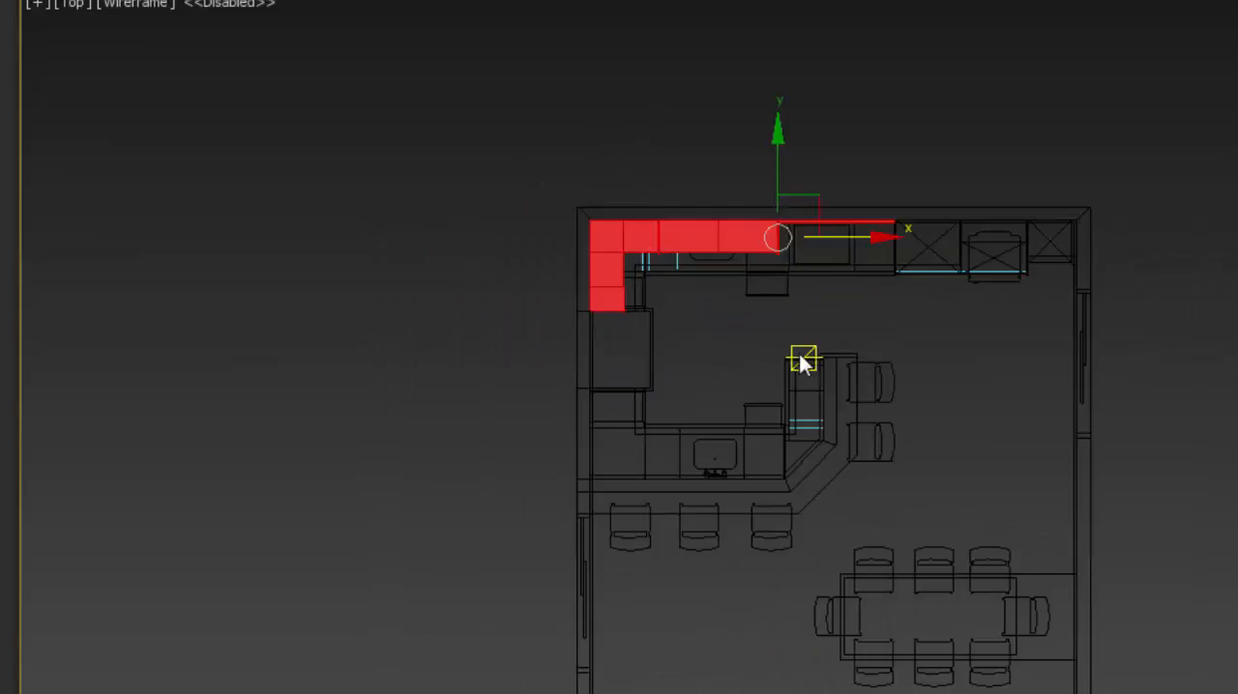
mouse_move(742, 404)
alt+middle_down()
mouse_move(838, 260)
mouse_move(853, 489)
alt+middle_up()
key(p)
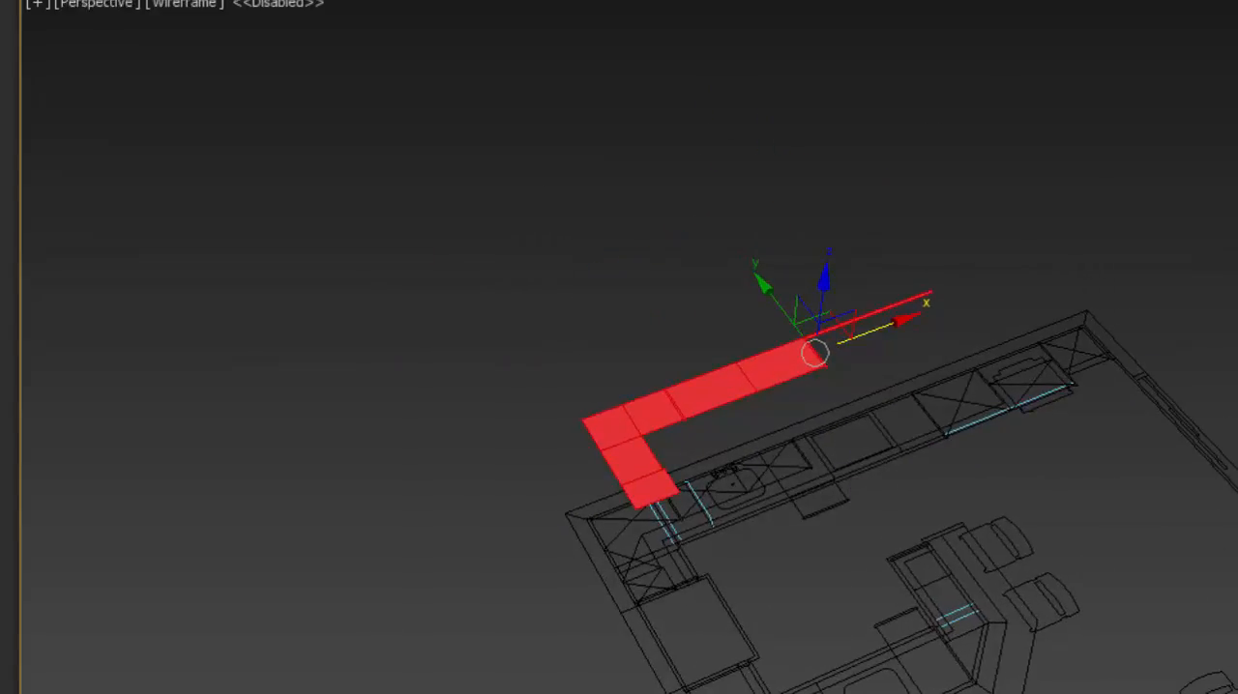
key(4)
click(1028, 174)
middle_drag(906, 354, 860, 263)
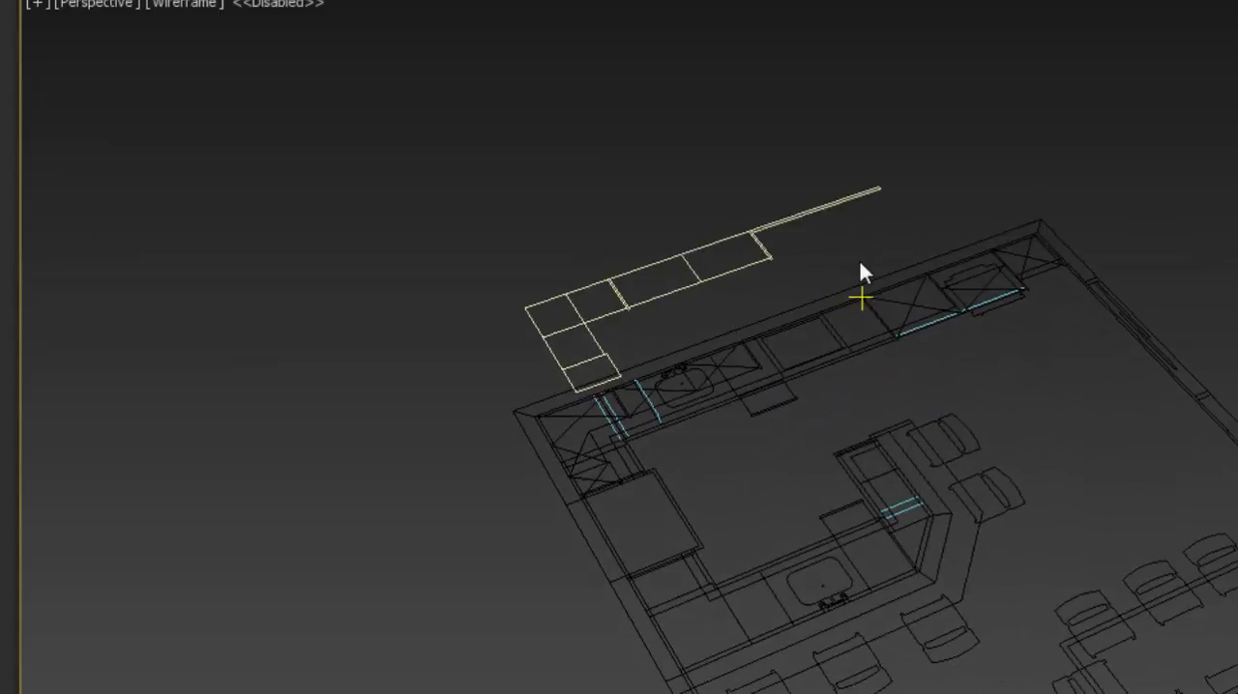
key(F3)
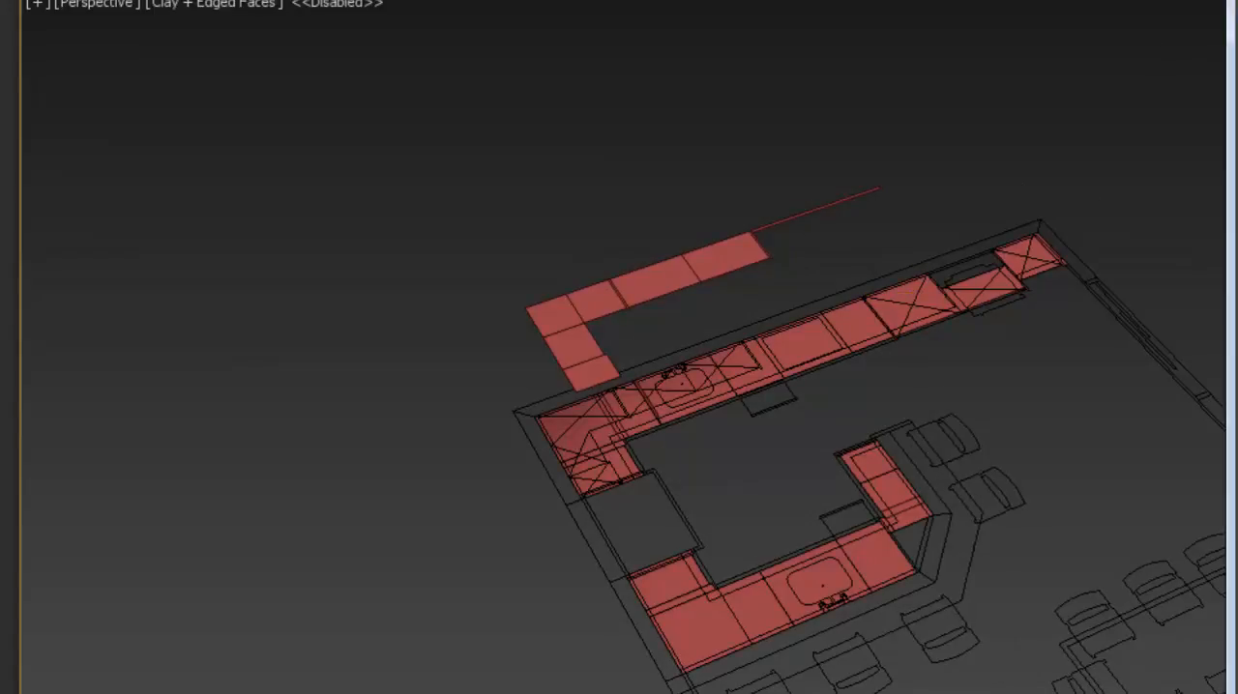
- Raise all polygons of the base-cabinet mesh slightly above the floor plan and leave sub-object editing
click(1035, 232)
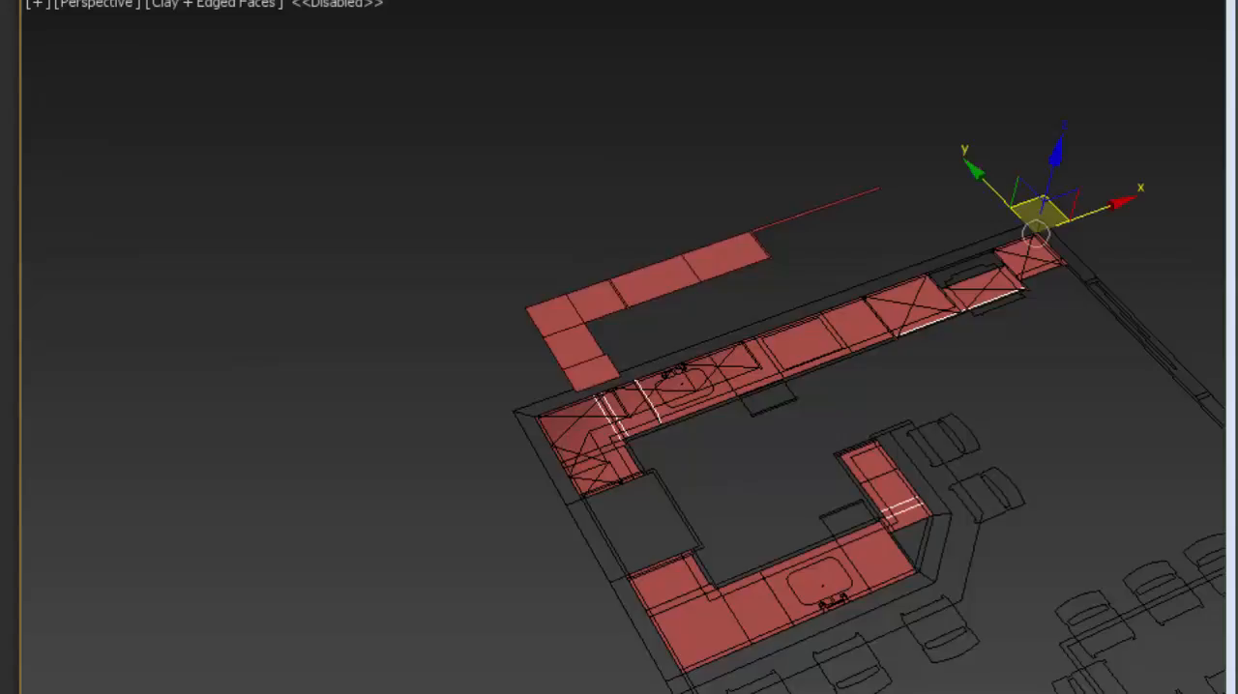
middle_drag(1230, 227, 1134, 227)
key(4)
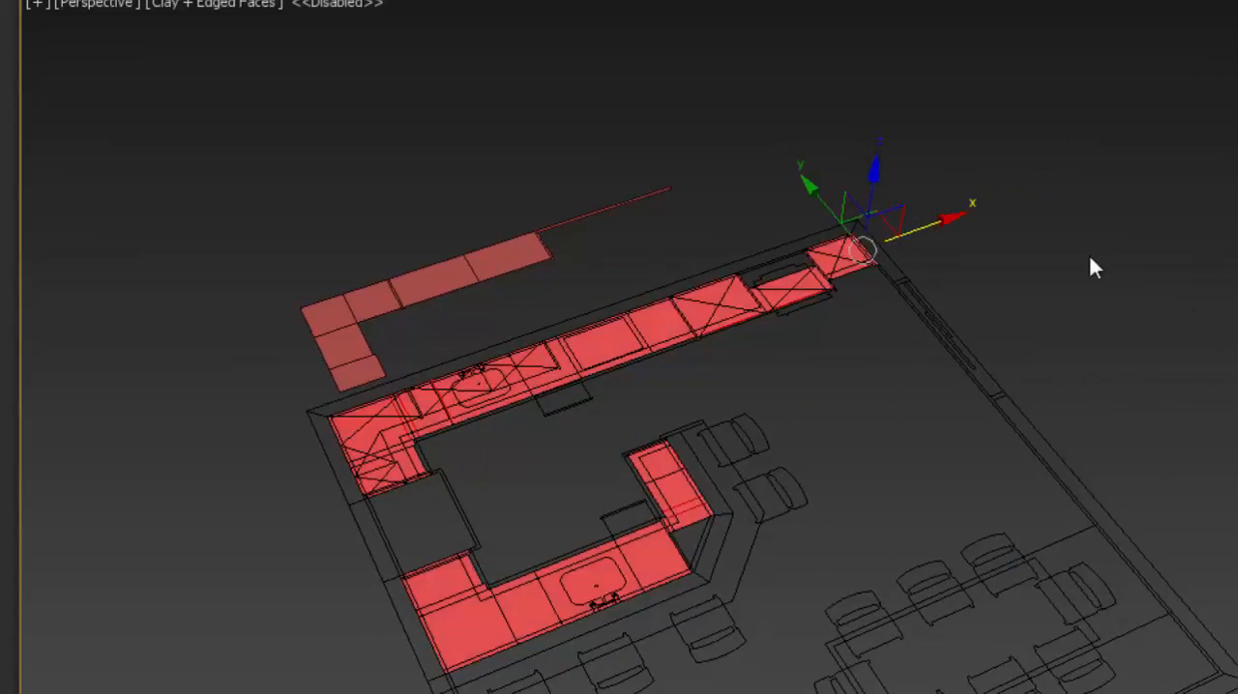
scroll(729, 283, up, 4)
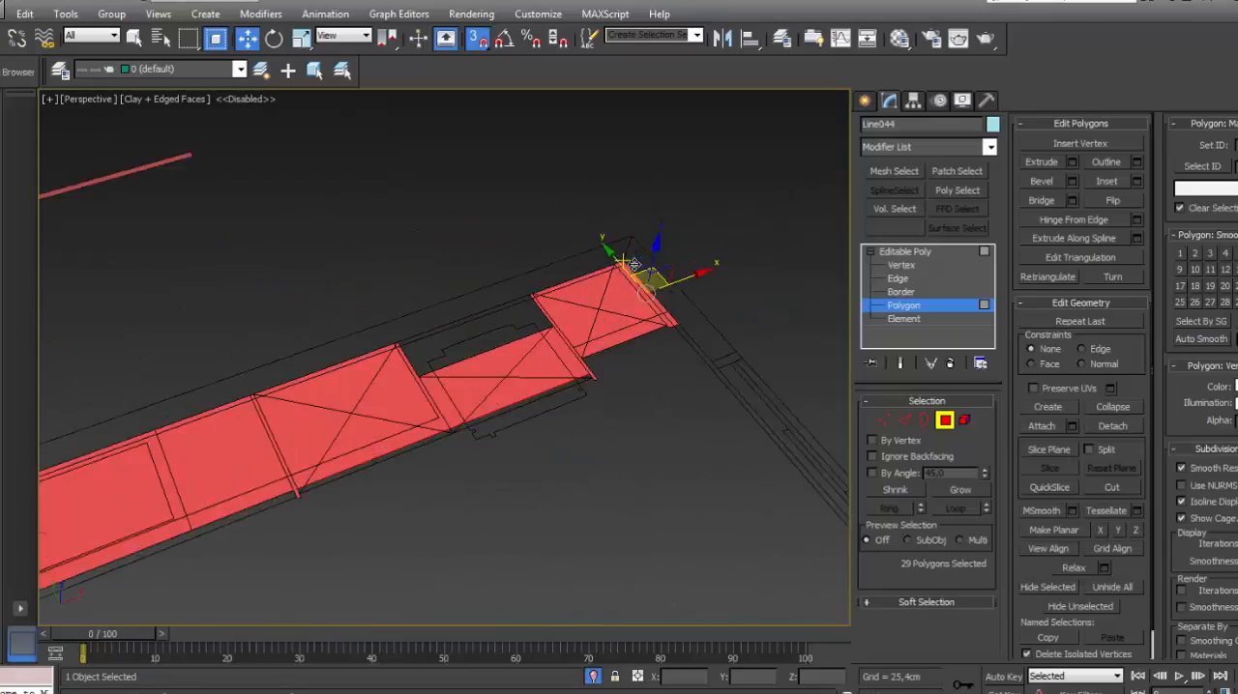
scroll(771, 237, down, 6)
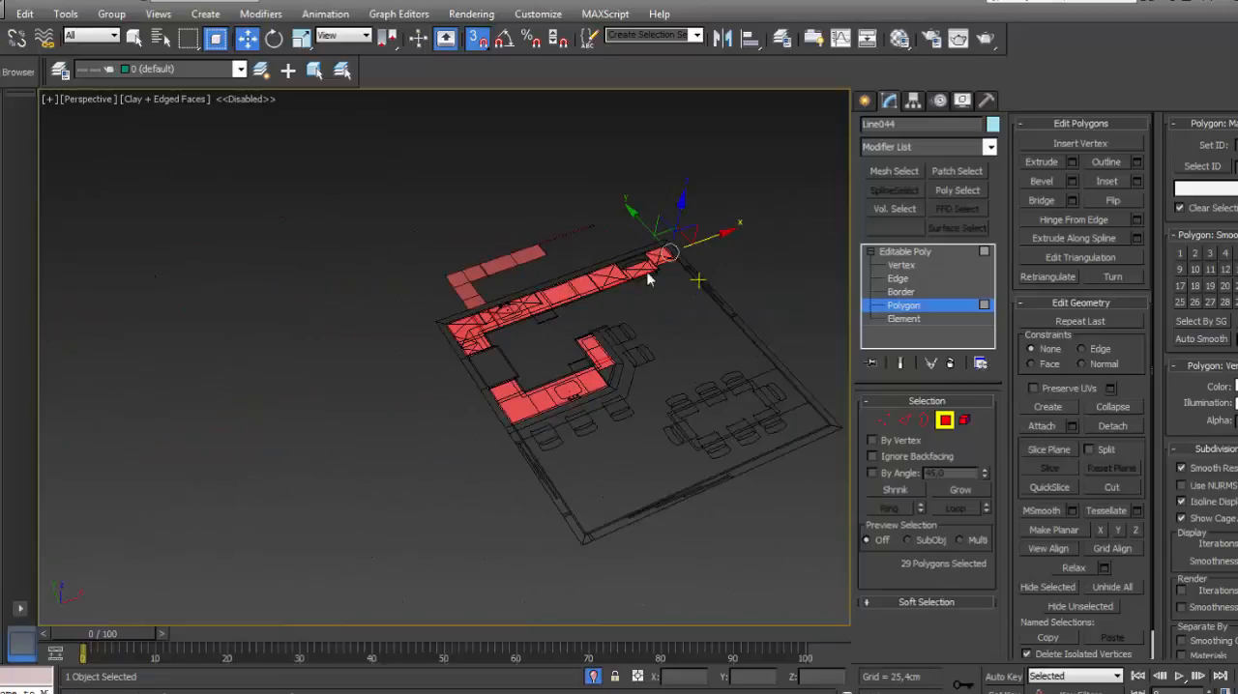
click(907, 266)
click(906, 253)
click(781, 244)
middle_drag(700, 261, 716, 262)
scroll(639, 241, up, 5)
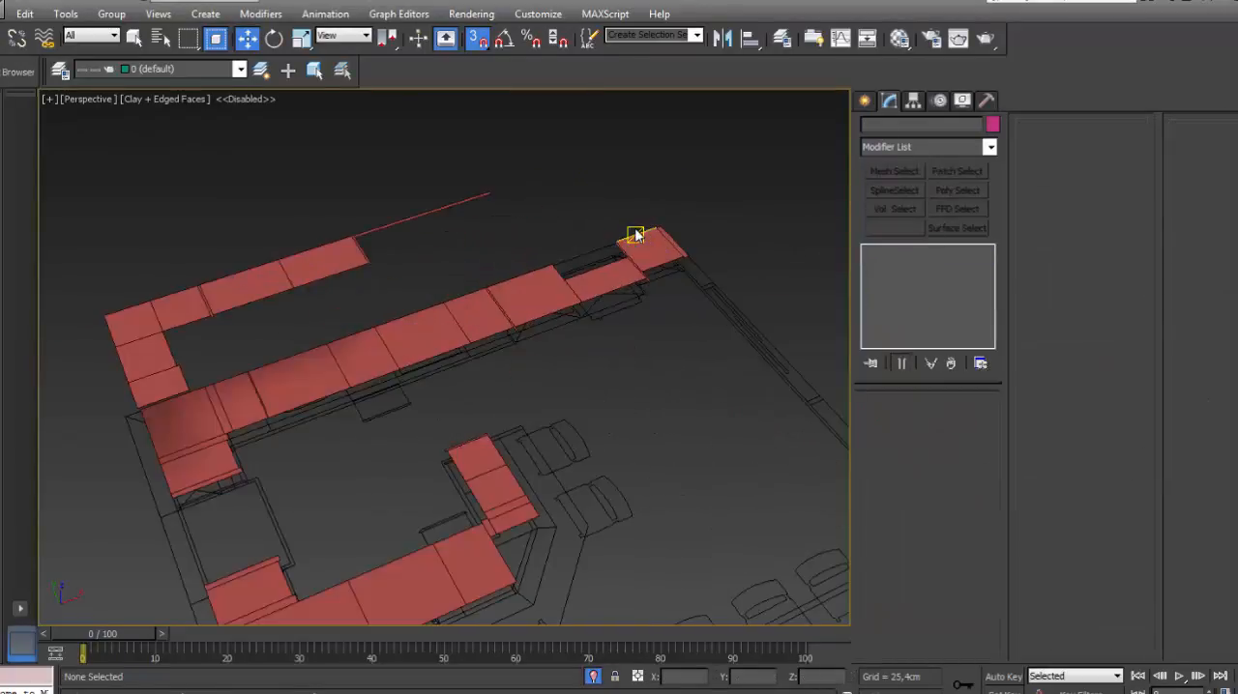
- Extrude the tall cabinets at the far end of the back wall to full height, with divided fronts and side panels around the opening
scroll(652, 241, down, 3)
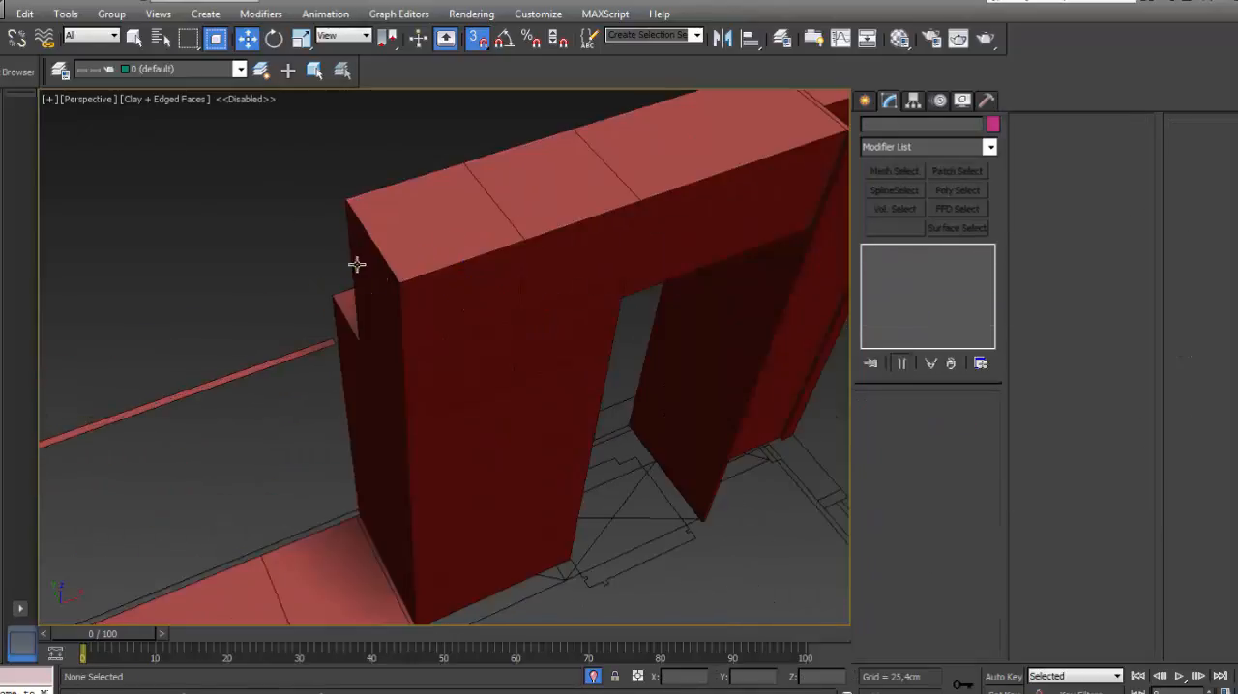
scroll(448, 202, down, 5)
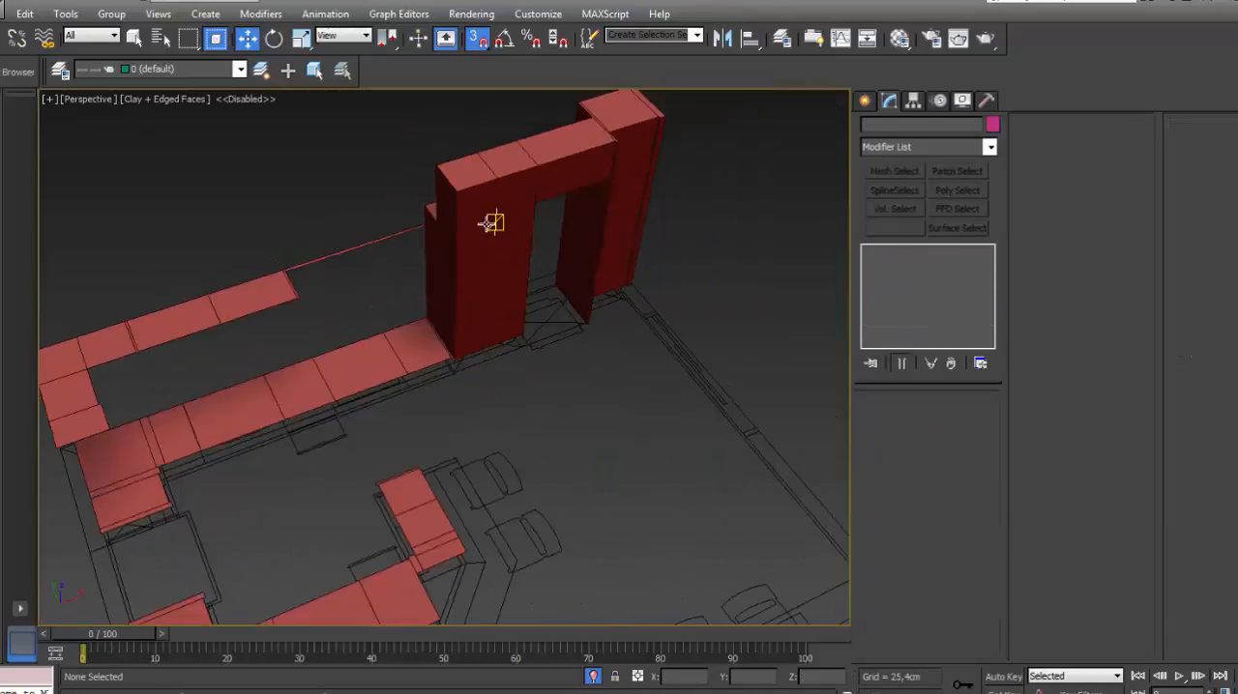
scroll(554, 205, up, 5)
scroll(375, 194, down, 5)
middle_drag(387, 208, 516, 246)
middle_drag(529, 295, 560, 223)
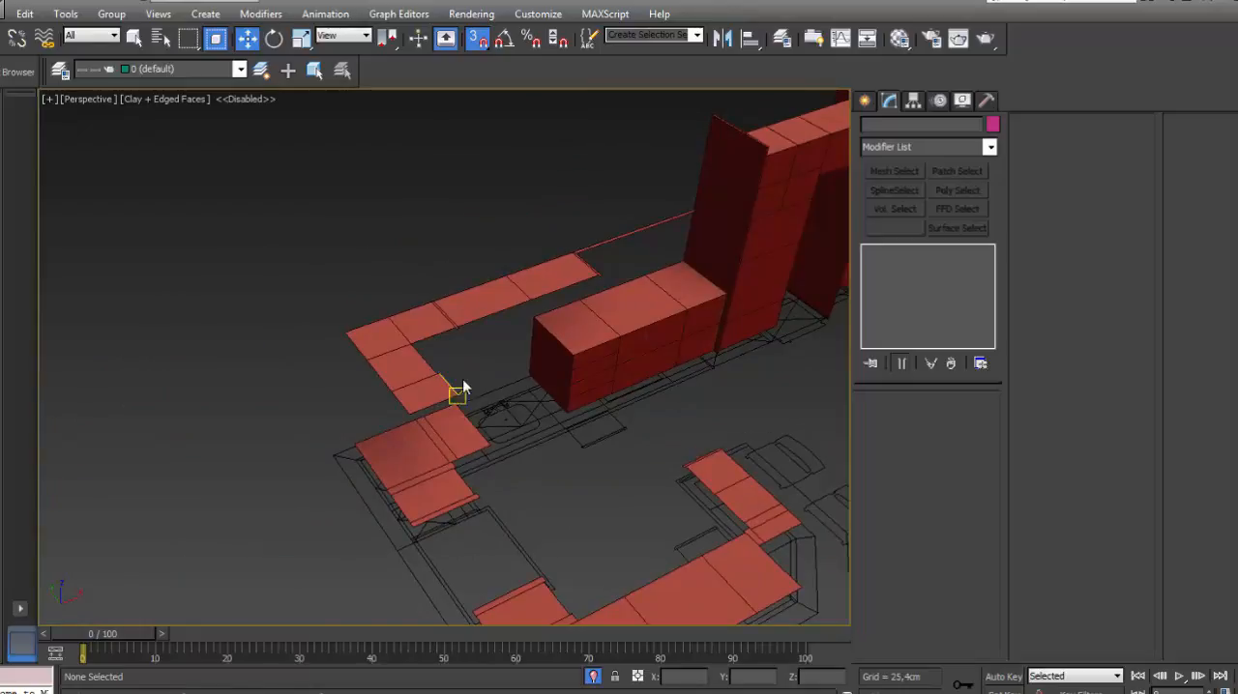
- Extrude the remaining base cabinets along the back wall, the corner and the bar side into boxes with door and drawer divisions
scroll(472, 368, up, 5)
scroll(487, 360, down, 5)
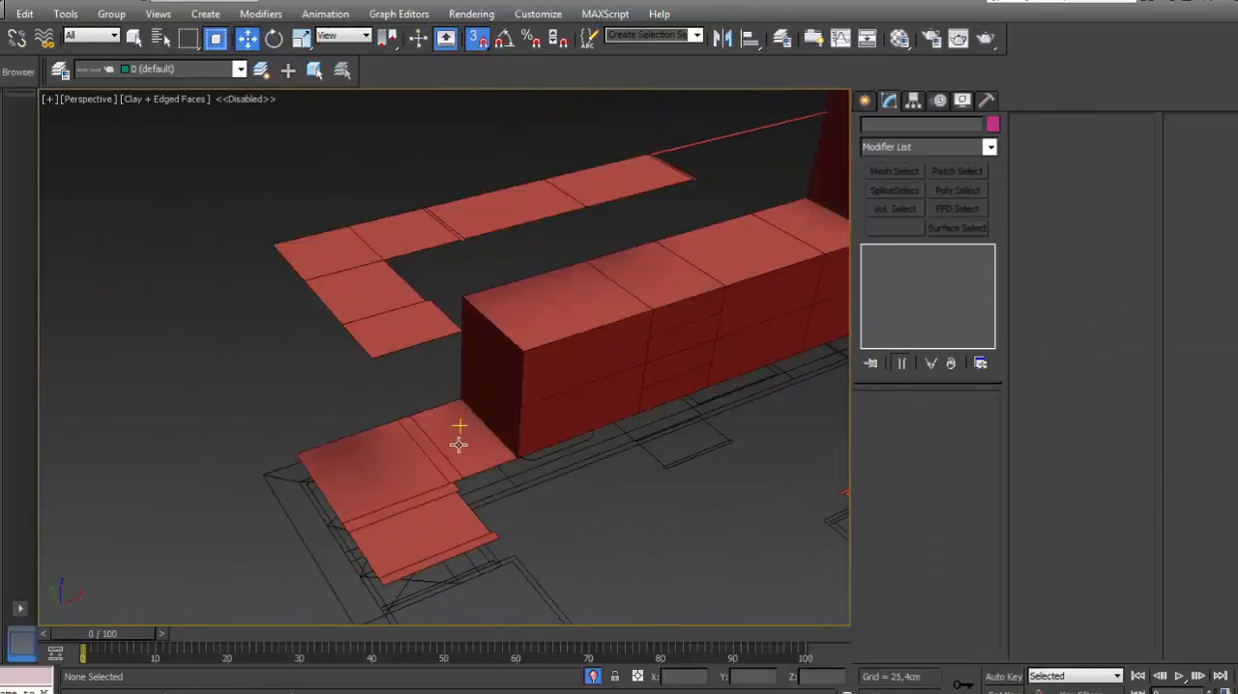
alt+middle_drag(459, 437, 628, 300)
click(582, 298)
click(788, 208)
scroll(639, 305, down, 6)
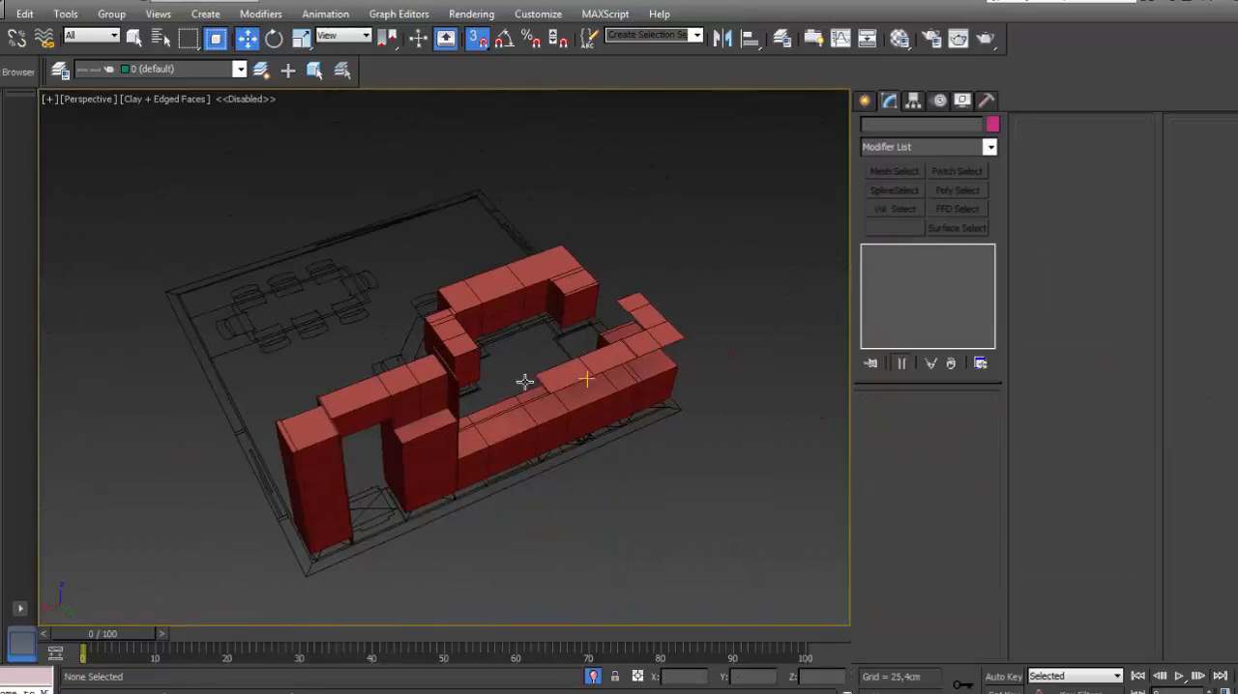
- Select all polygons of the L-shaped upper-cabinet mesh above the back-wall counter
alt+middle_drag(526, 382, 499, 282)
scroll(500, 283, up, 4)
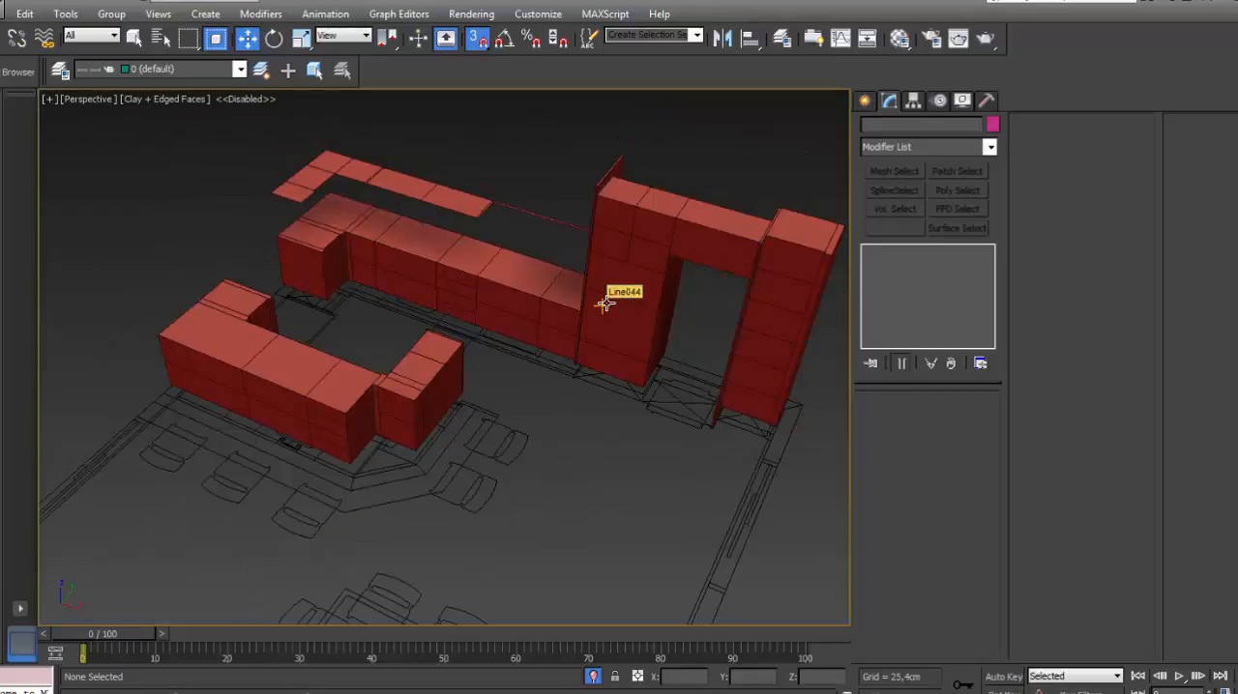
alt+middle_drag(606, 304, 571, 329)
alt+middle_drag(571, 400, 536, 287)
scroll(536, 287, up, 5)
click(644, 298)
scroll(644, 298, down, 4)
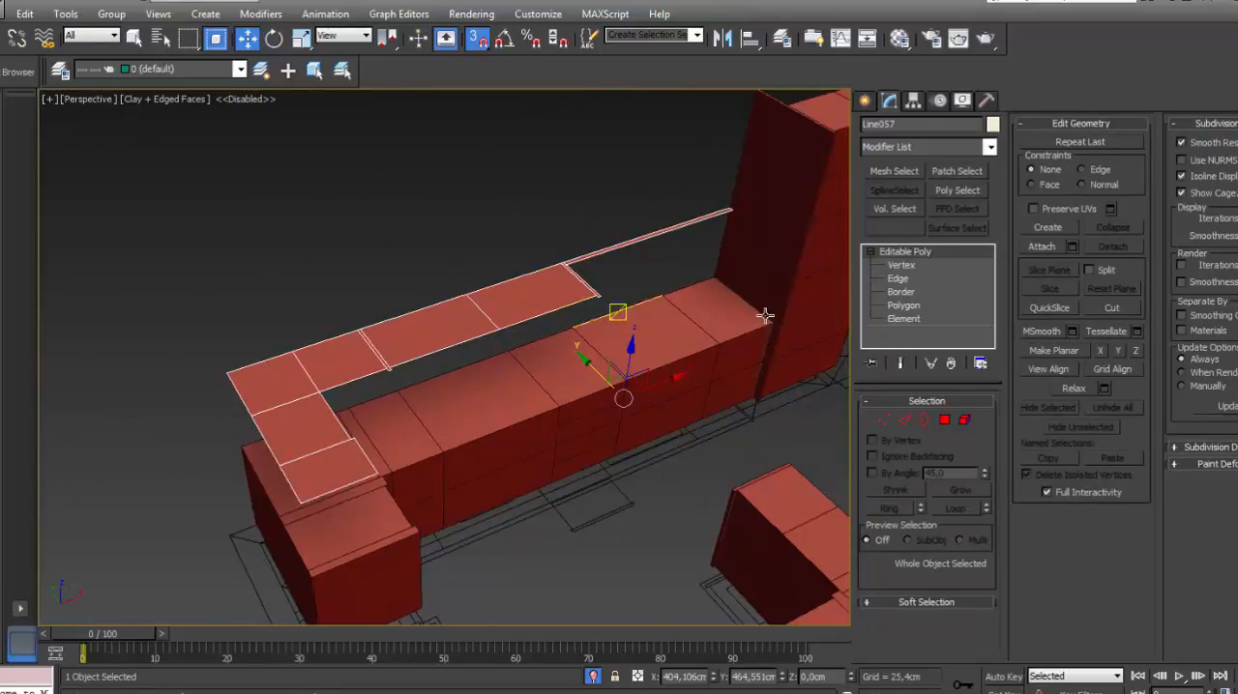
click(903, 304)
scroll(574, 278, up, 4)
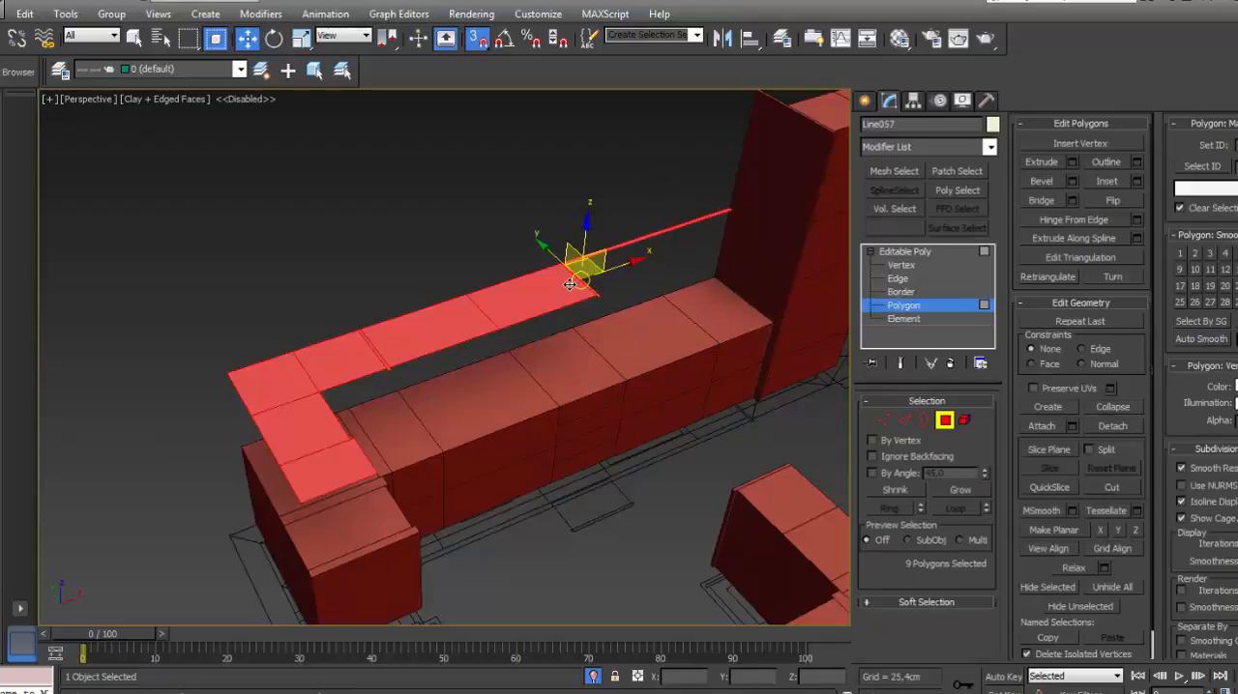
click(545, 292)
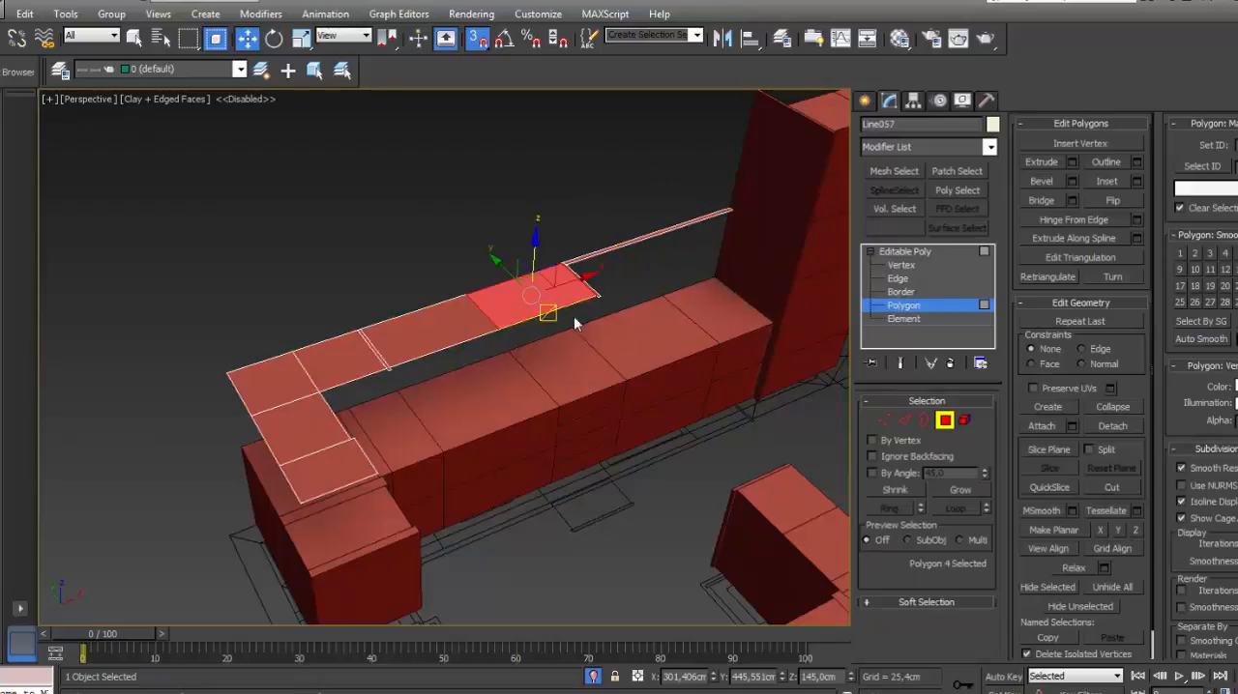
key(ctrl+a)
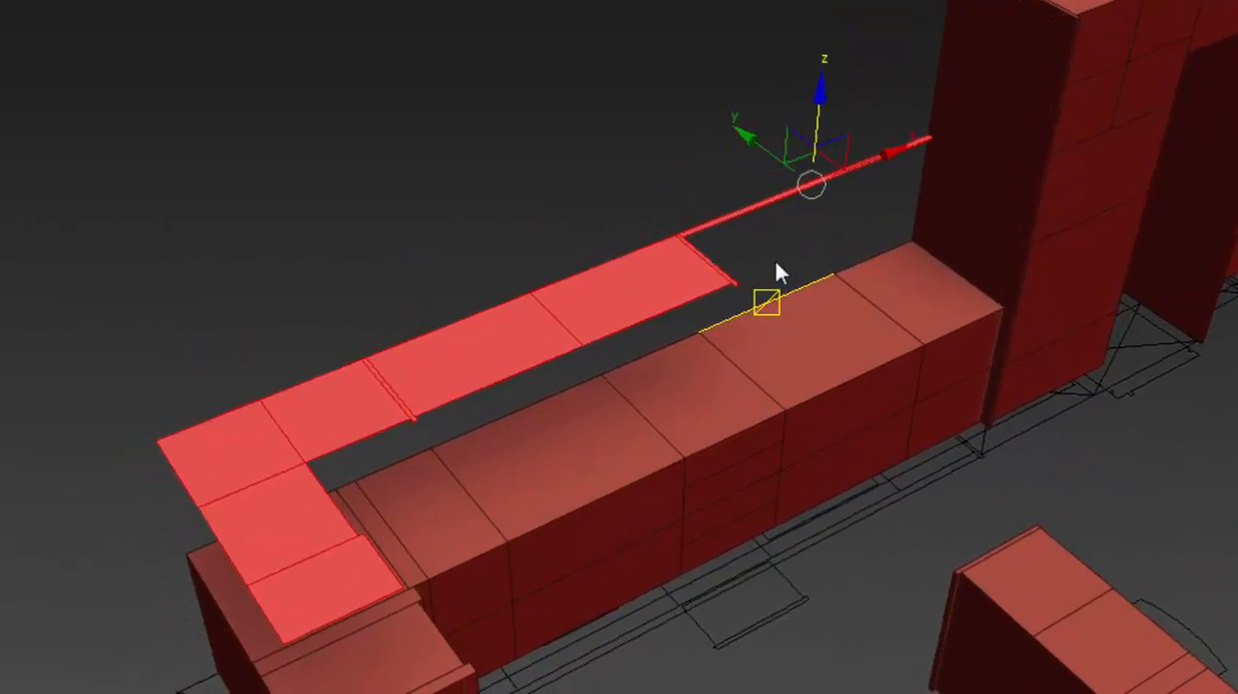
- Extrude the L-shaped upper-cabinet mesh into wall cabinets with divided door fronts
scroll(824, 97, down, 3)
click(816, 113)
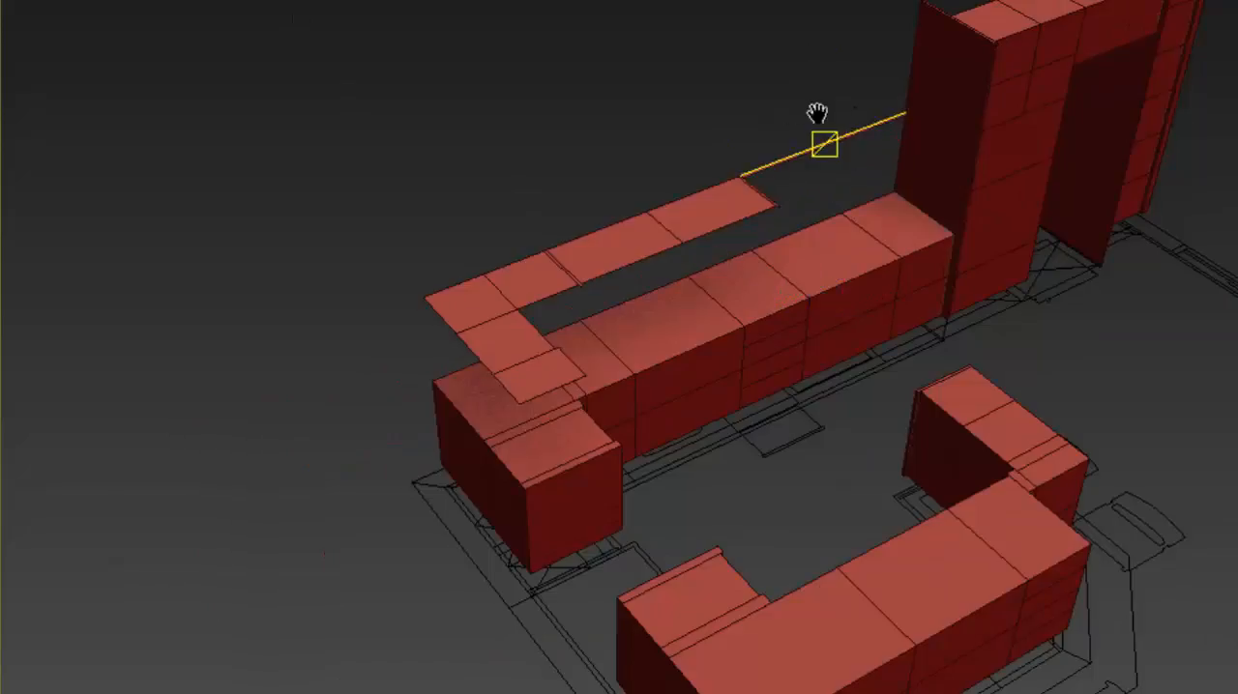
middle_drag(815, 113, 584, 152)
click(501, 256)
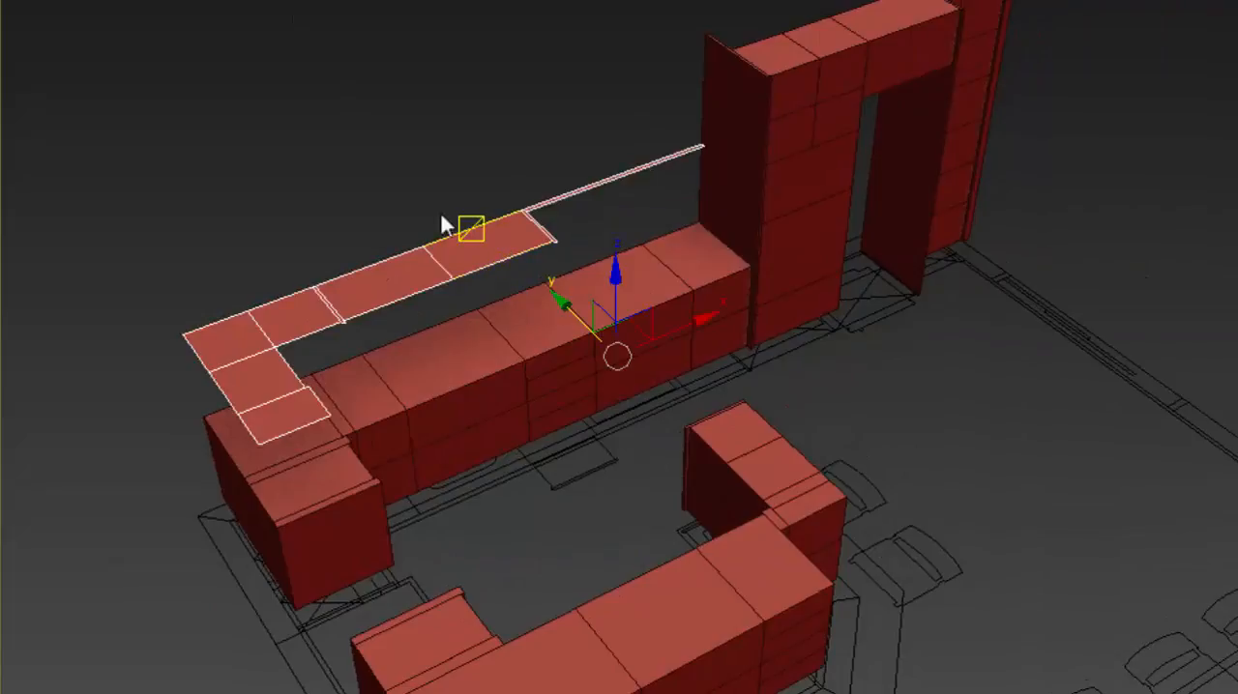
middle_drag(442, 222, 566, 180)
scroll(546, 188, up, 2)
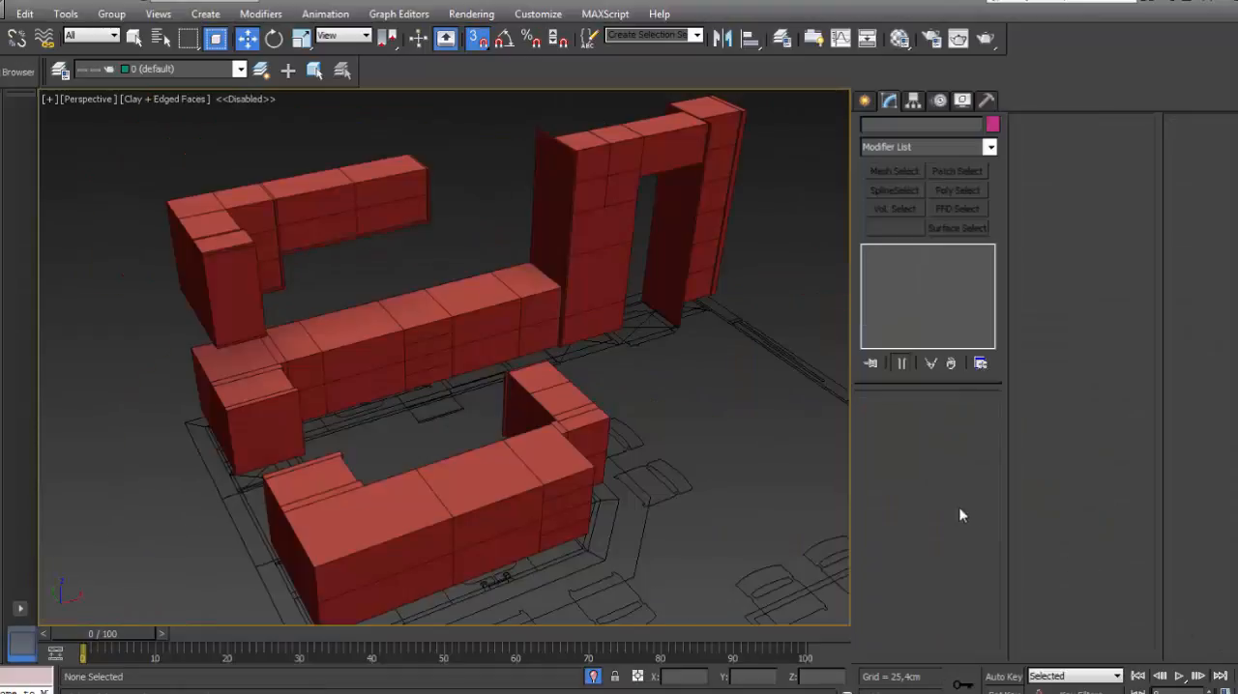
mouse_move(531, 249)
alt+middle_down()
mouse_move(548, 270)
mouse_move(547, 248)
alt+middle_up()
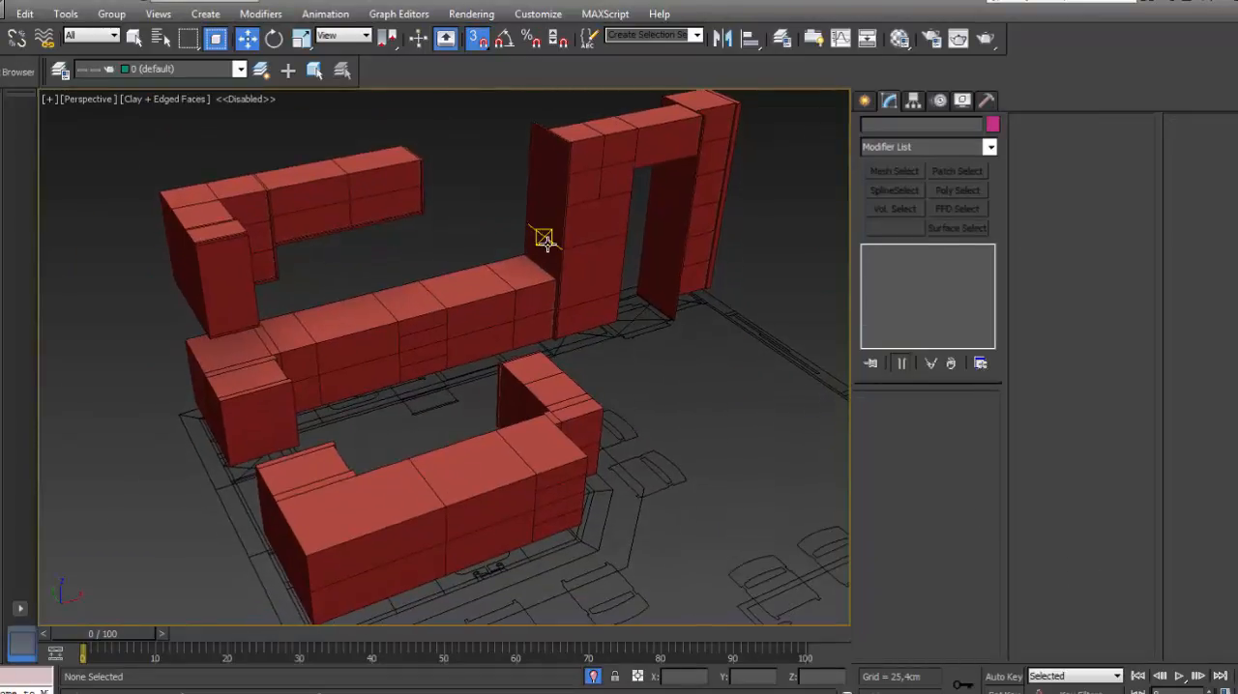
- Select the upper-cabinet mesh and the base-and-tall-cabinet mesh separately and together, and clear the selection
scroll(544, 240, down, 3)
click(436, 228)
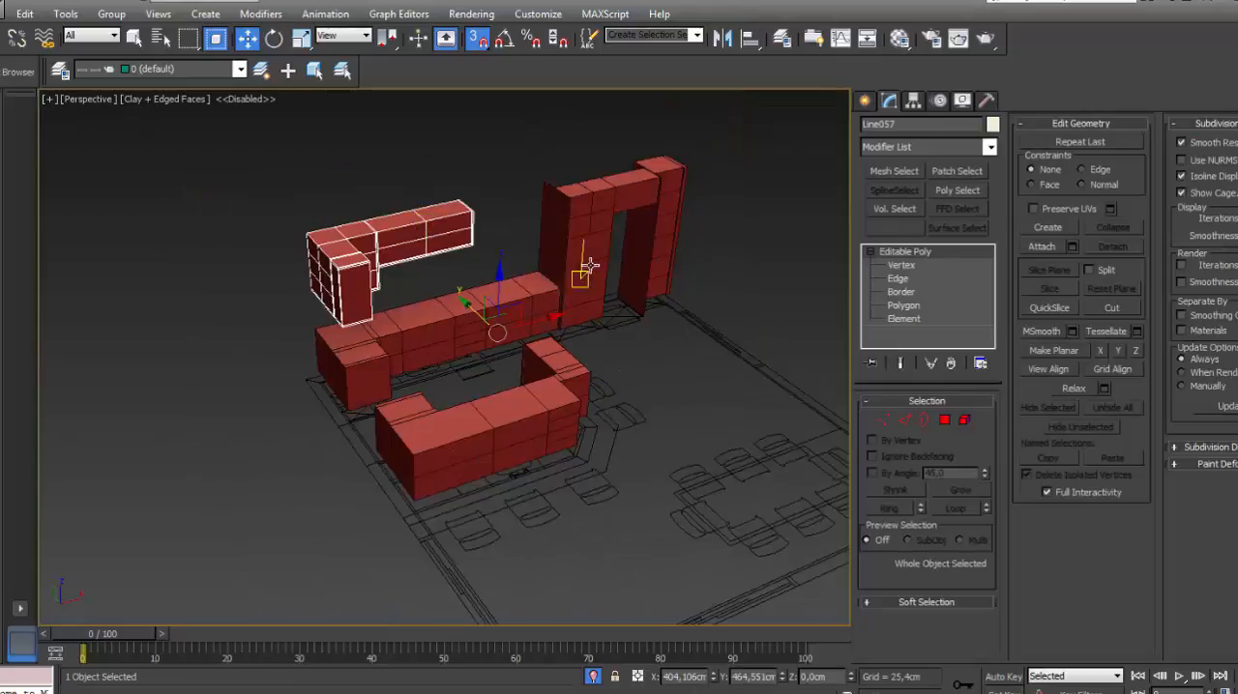
click(671, 258)
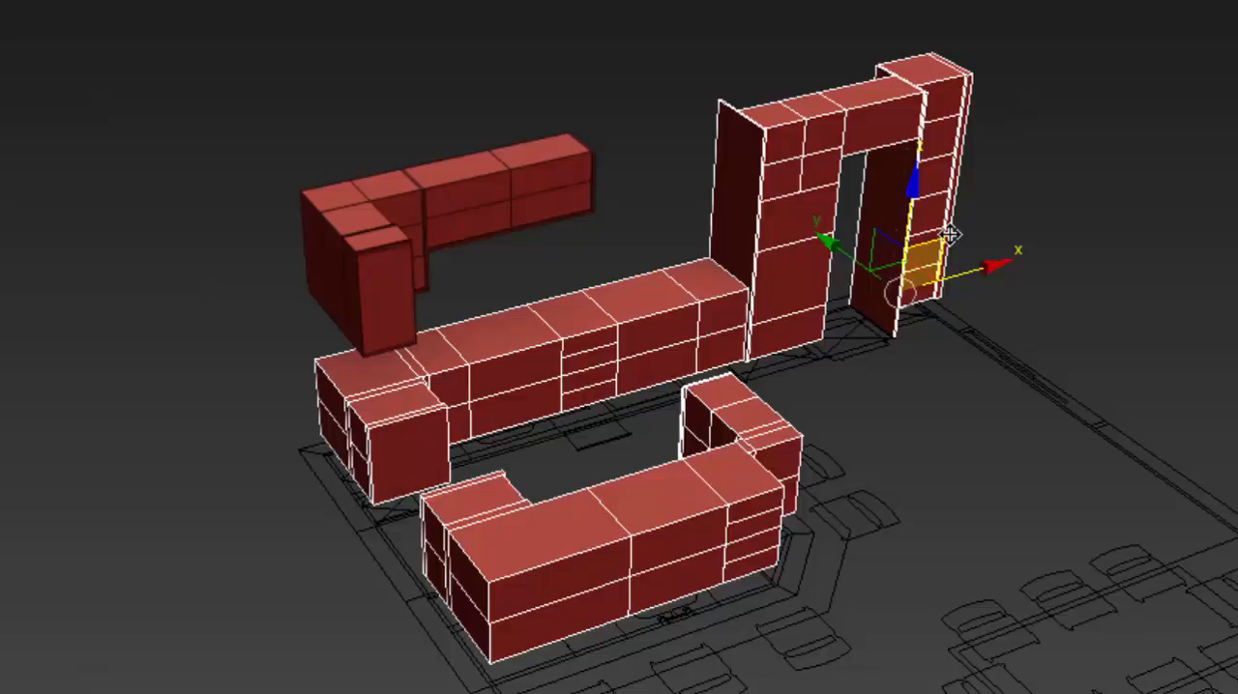
click(1119, 253)
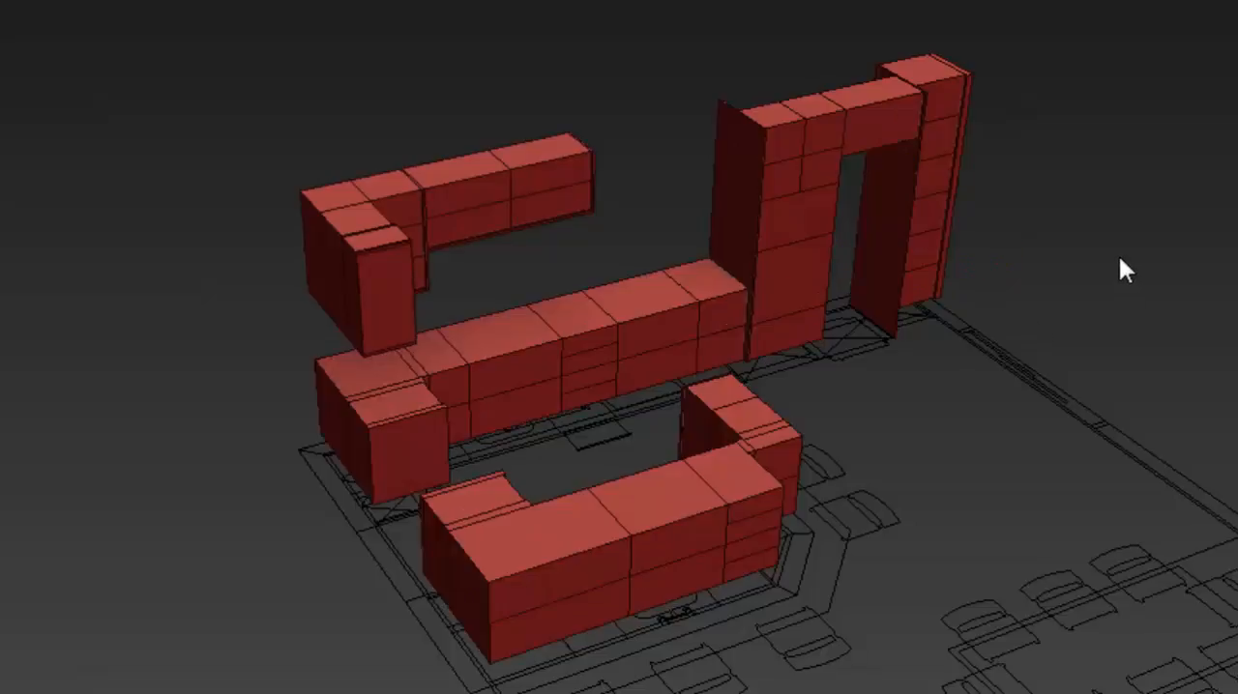
click(517, 196)
key(ctrl+i)
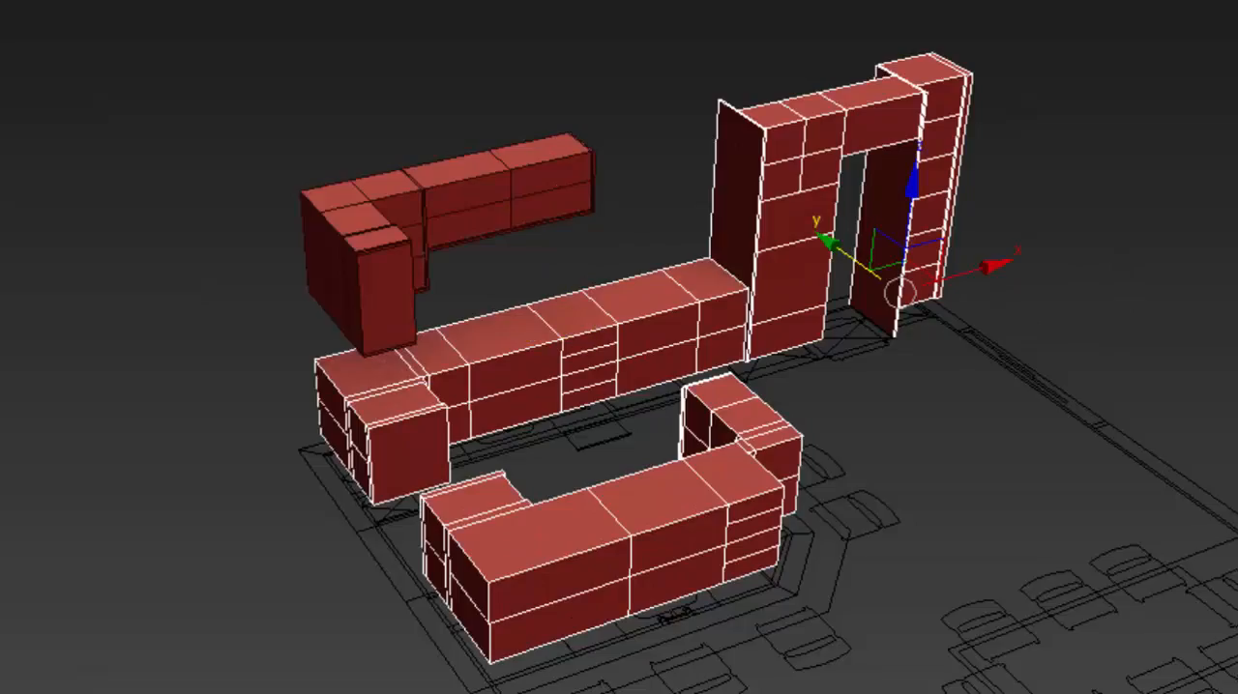
ctrl+click(451, 193)
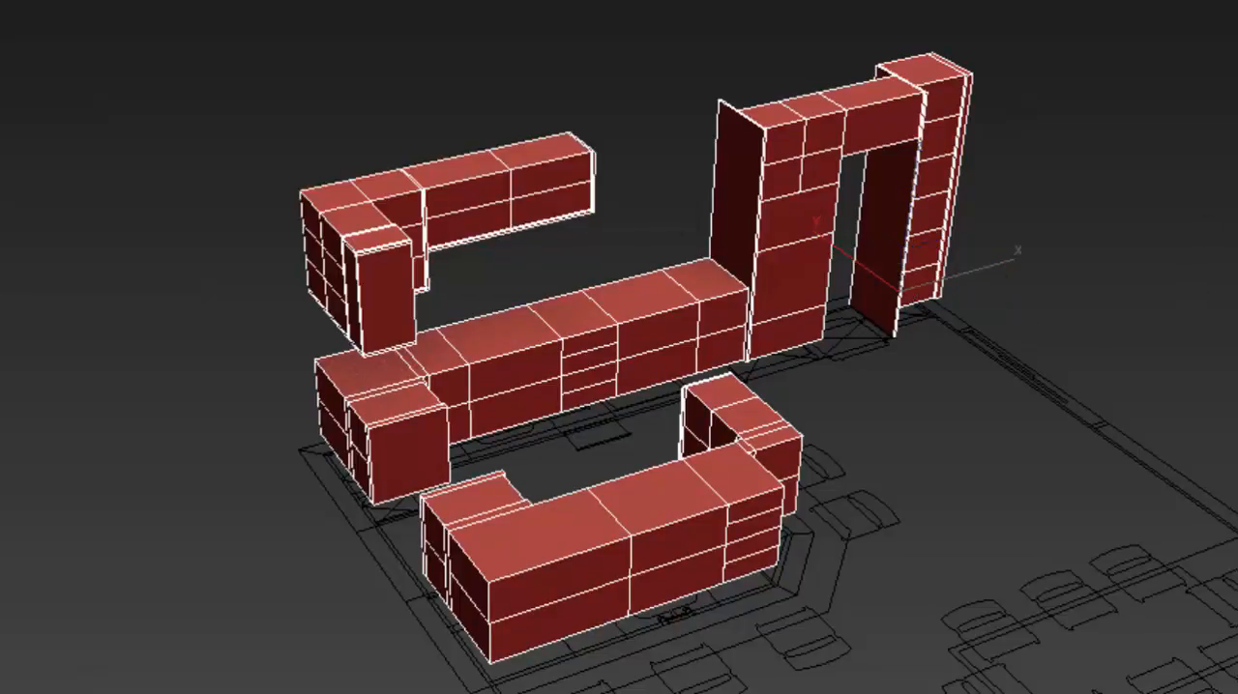
key(1)
key(1)
click(1057, 228)
middle_drag(1044, 296, 945, 321)
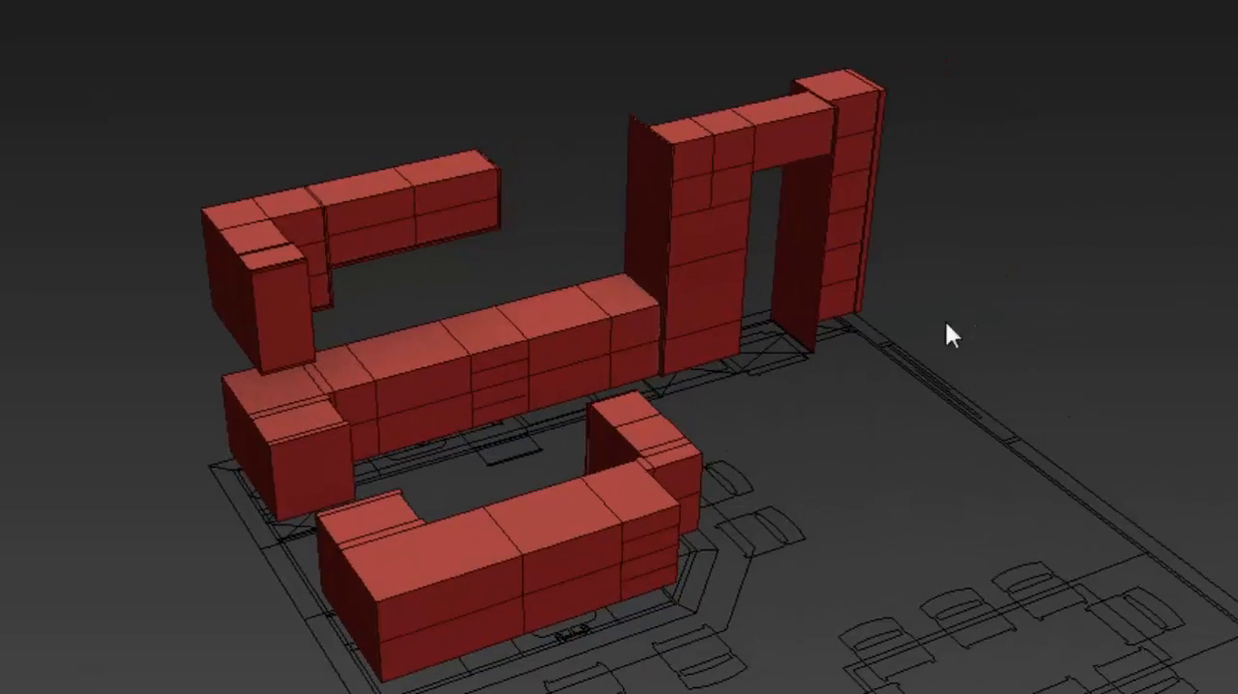
scroll(701, 302, up, 3)
scroll(700, 304, down, 3)
middle_drag(833, 523, 938, 474)
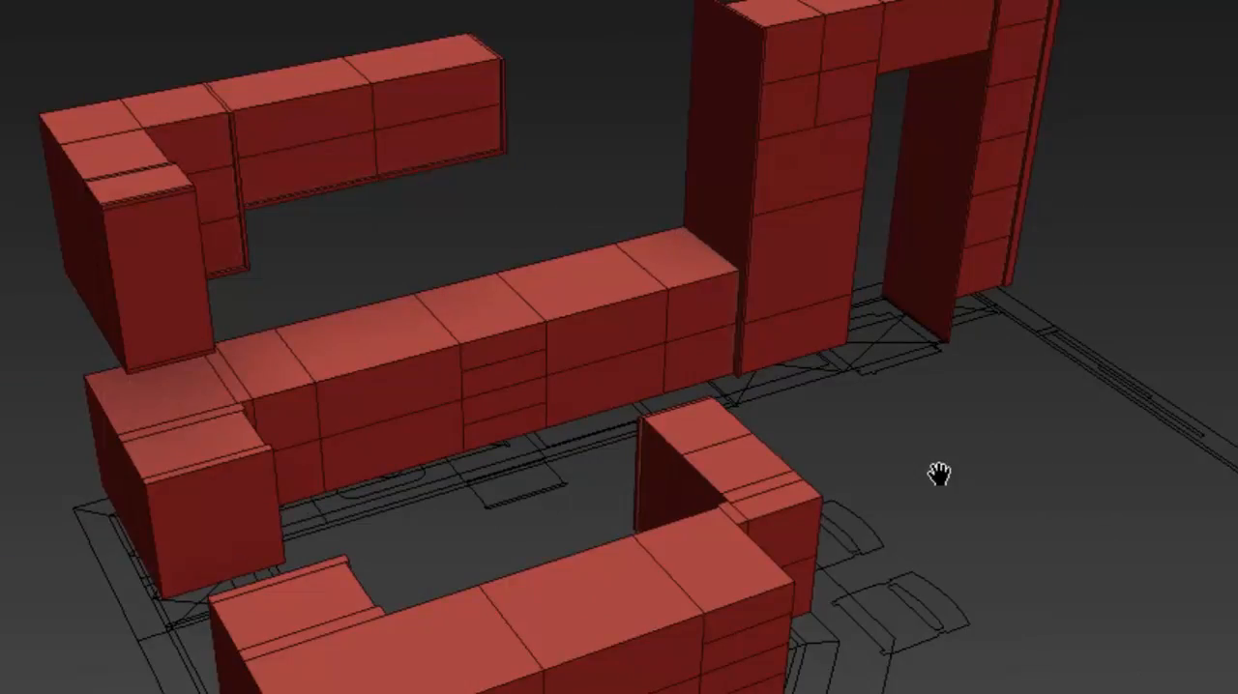
scroll(953, 479, down, 4)
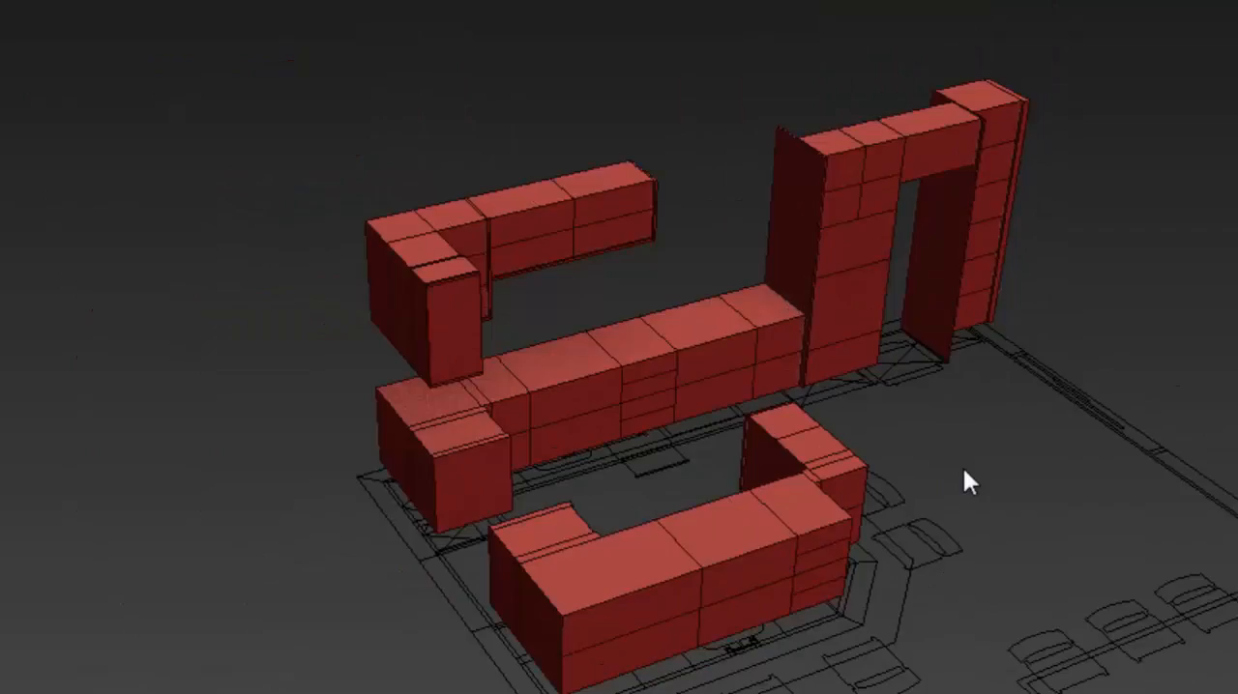
middle_drag(952, 462, 846, 434)
- Open the layer manager, show the countertop layer M1 and hide it again
key(m)
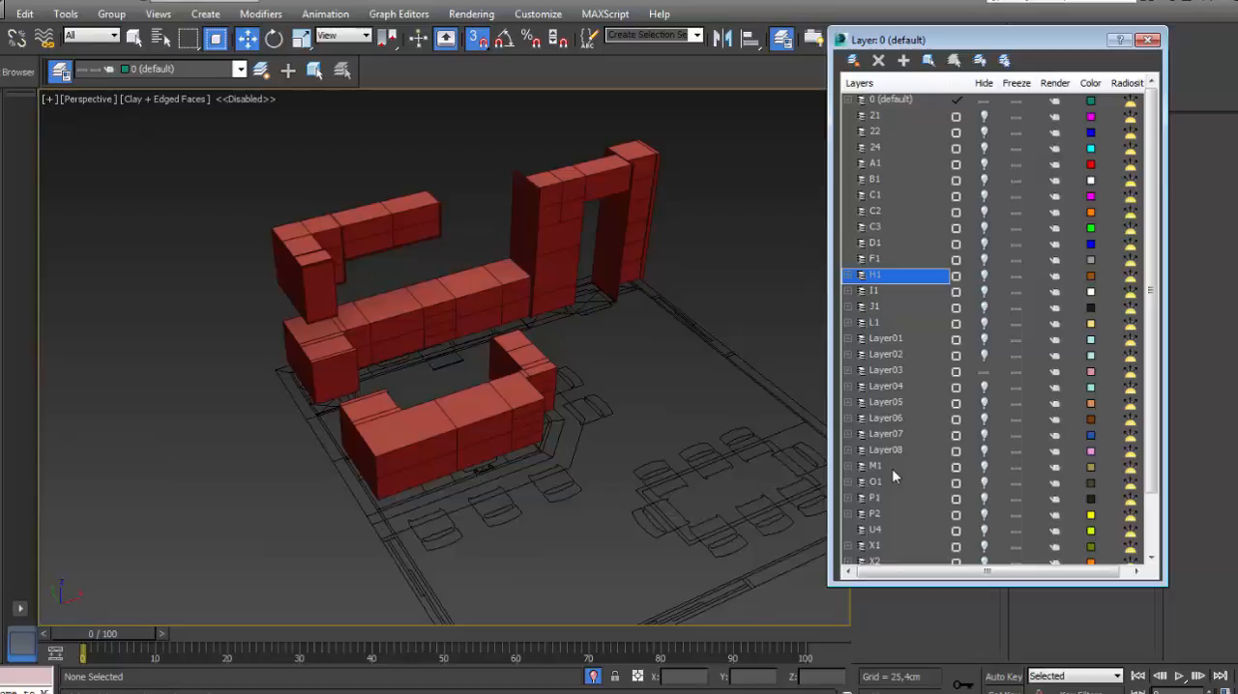
click(892, 469)
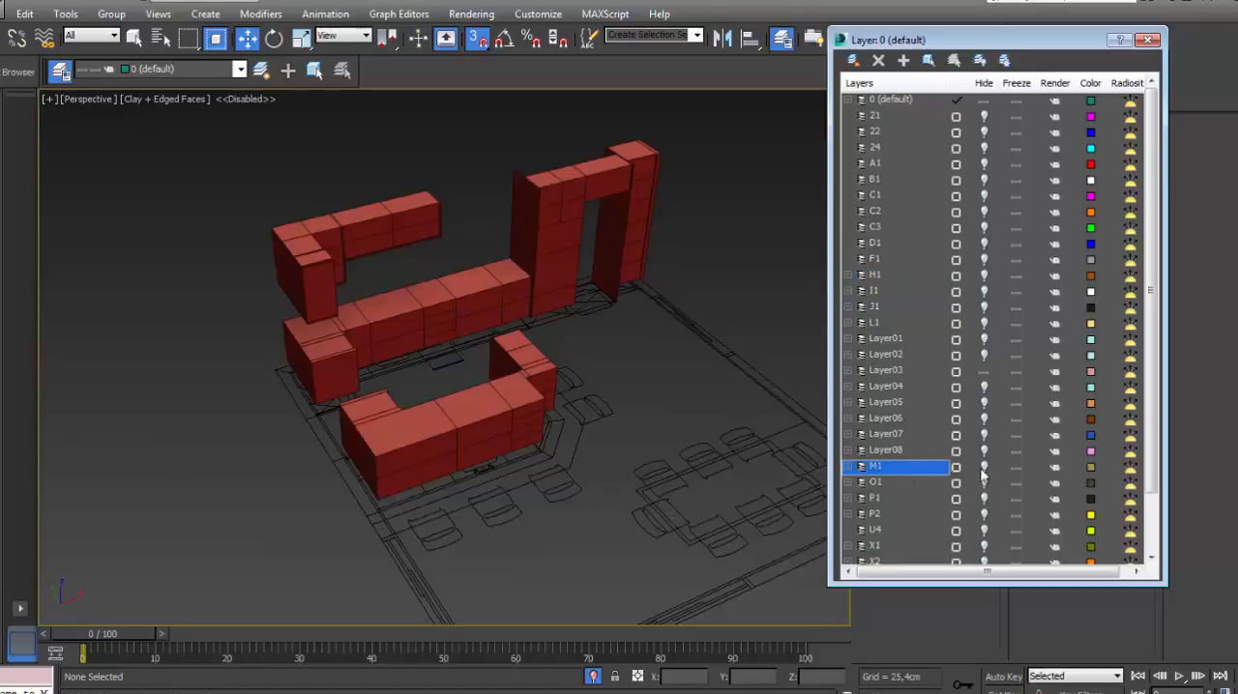
click(984, 468)
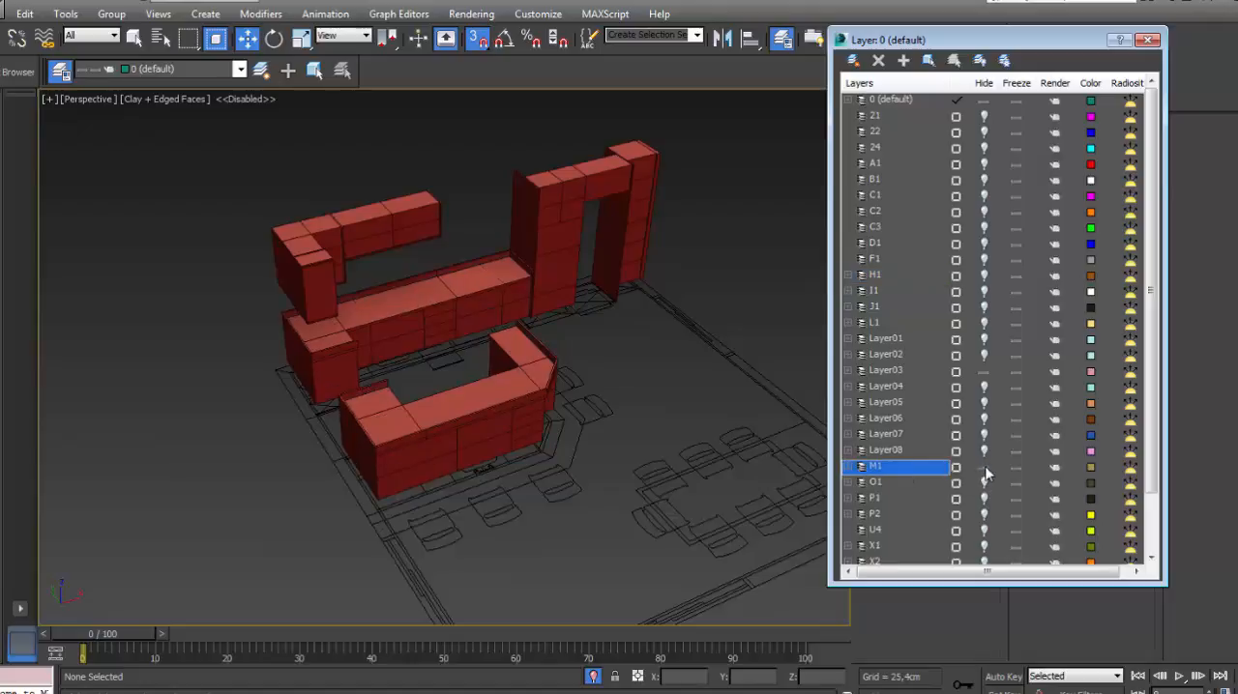
click(984, 468)
- Unhide the low-wall layer J1 and close the layer manager
click(985, 307)
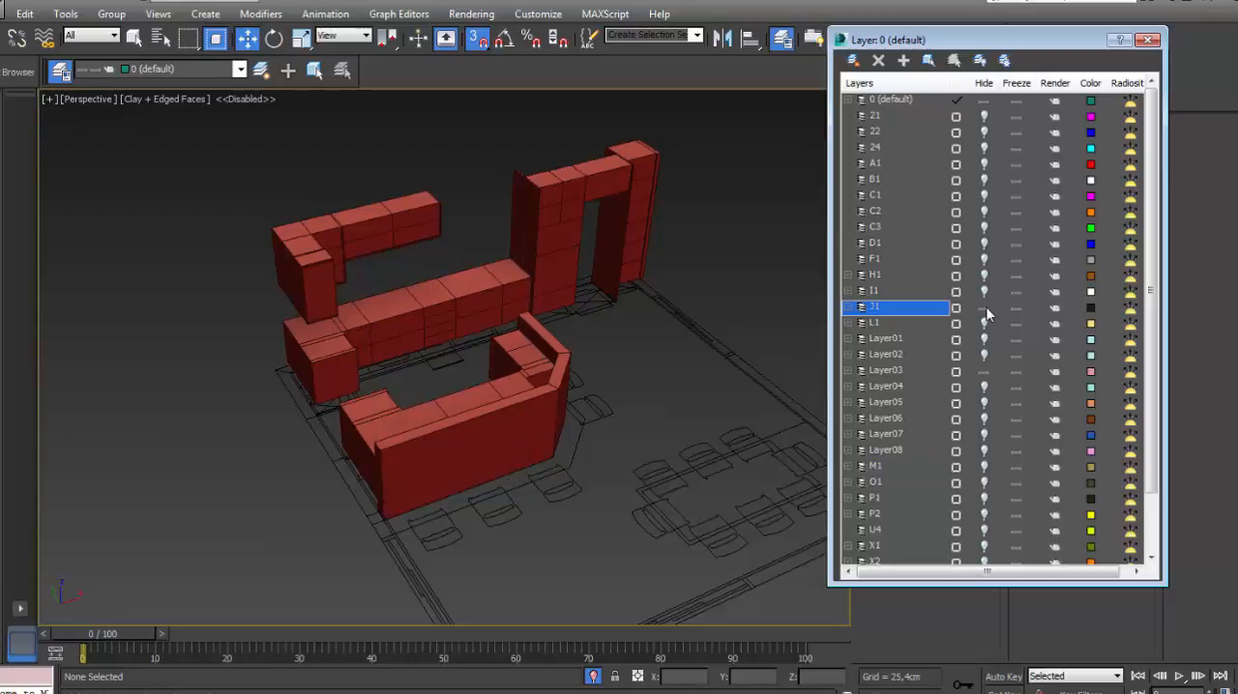
click(986, 307)
click(986, 307)
click(984, 307)
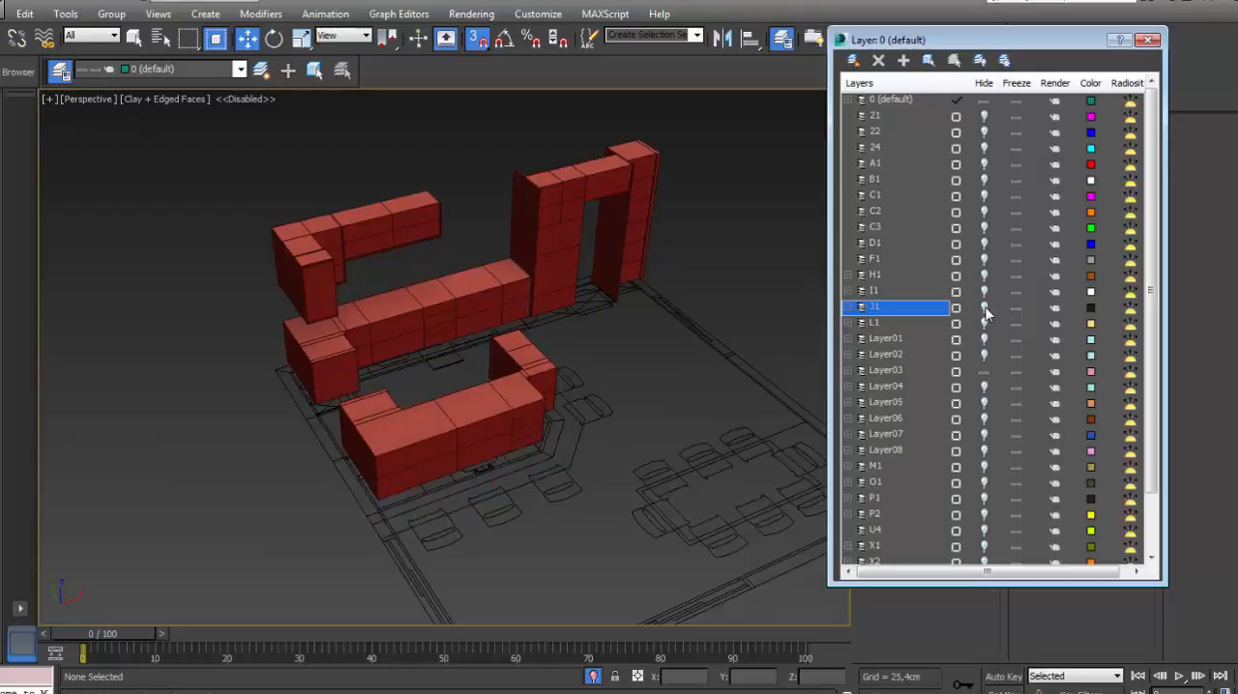
click(984, 308)
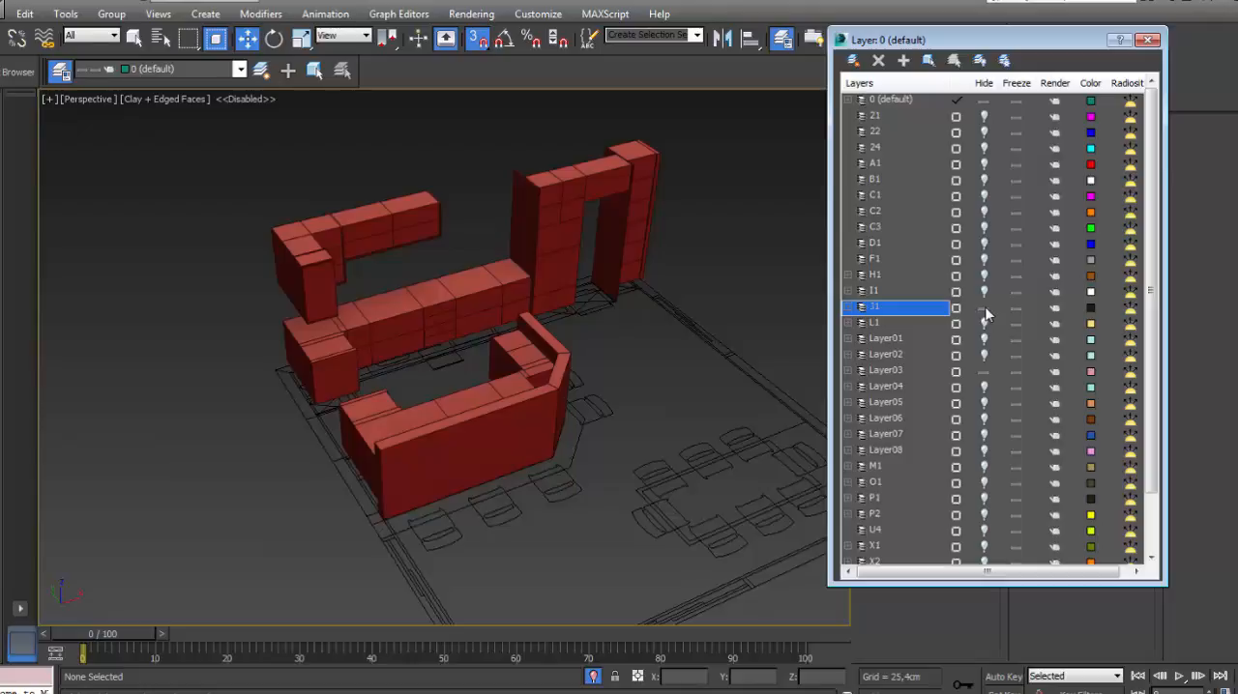
click(1148, 40)
- Detach the full-height front face of the narrow tall cabinet beyond the opening as a clone
scroll(527, 237, up, 3)
middle_drag(517, 248, 406, 271)
scroll(486, 203, up, 6)
click(493, 194)
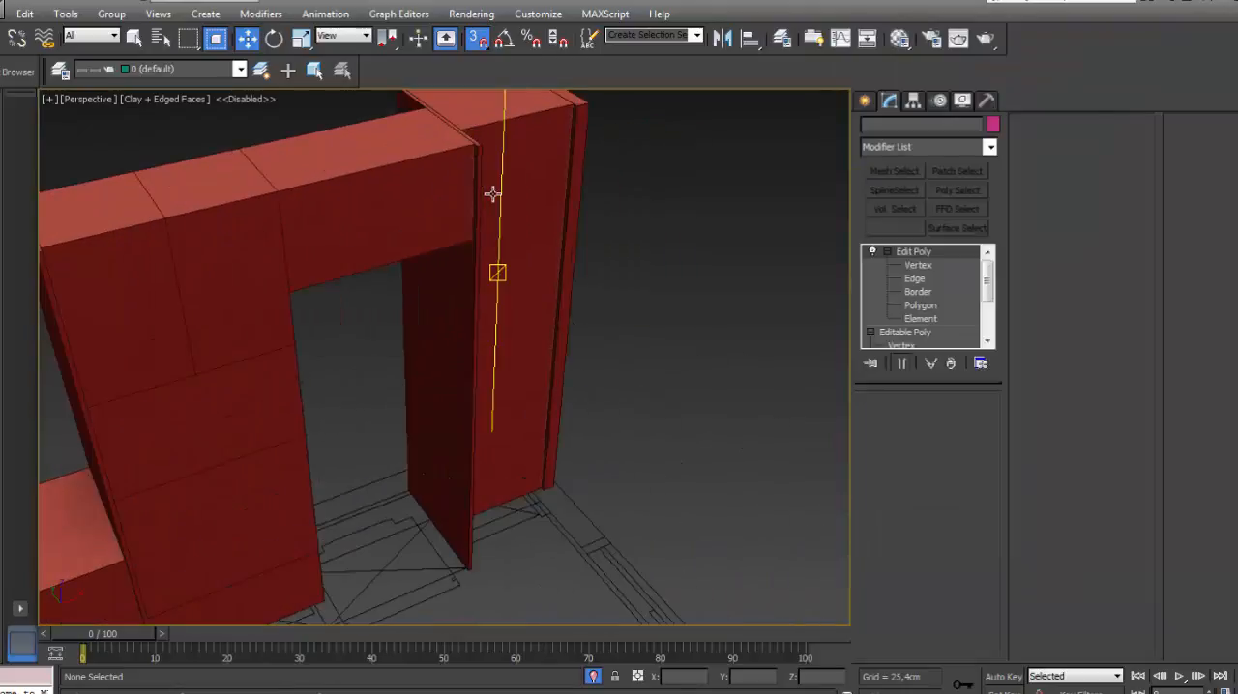
click(920, 304)
click(559, 242)
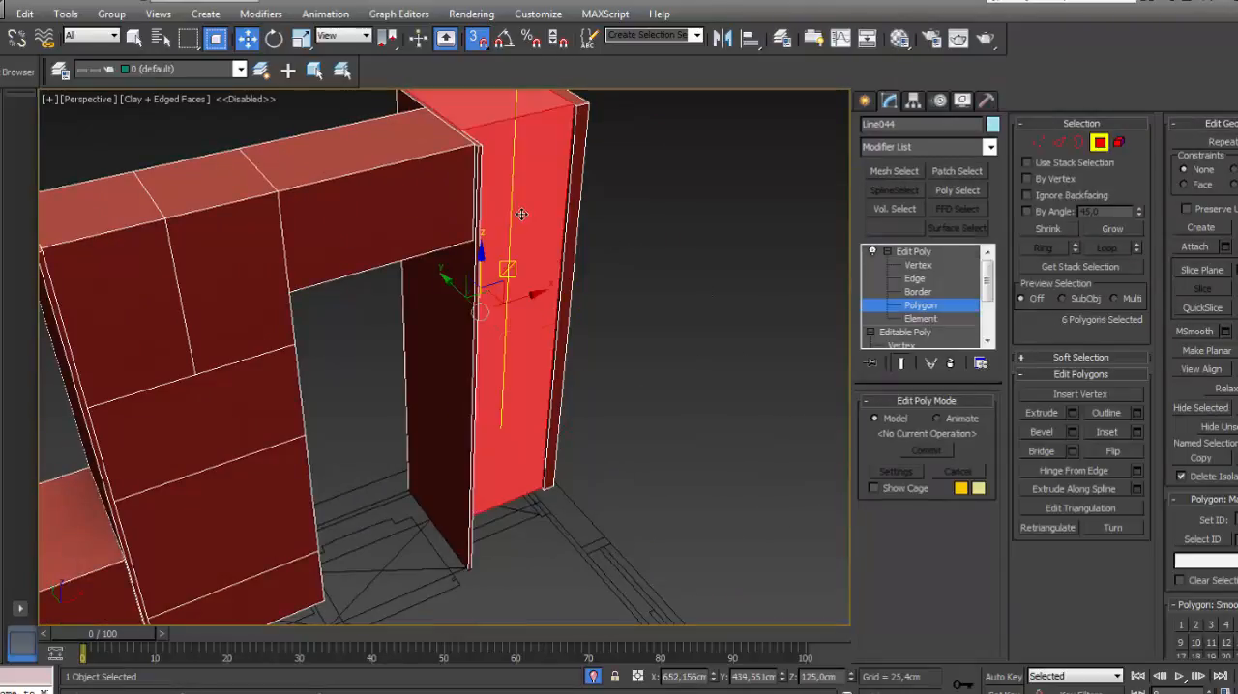
alt+middle_drag(527, 223, 597, 255)
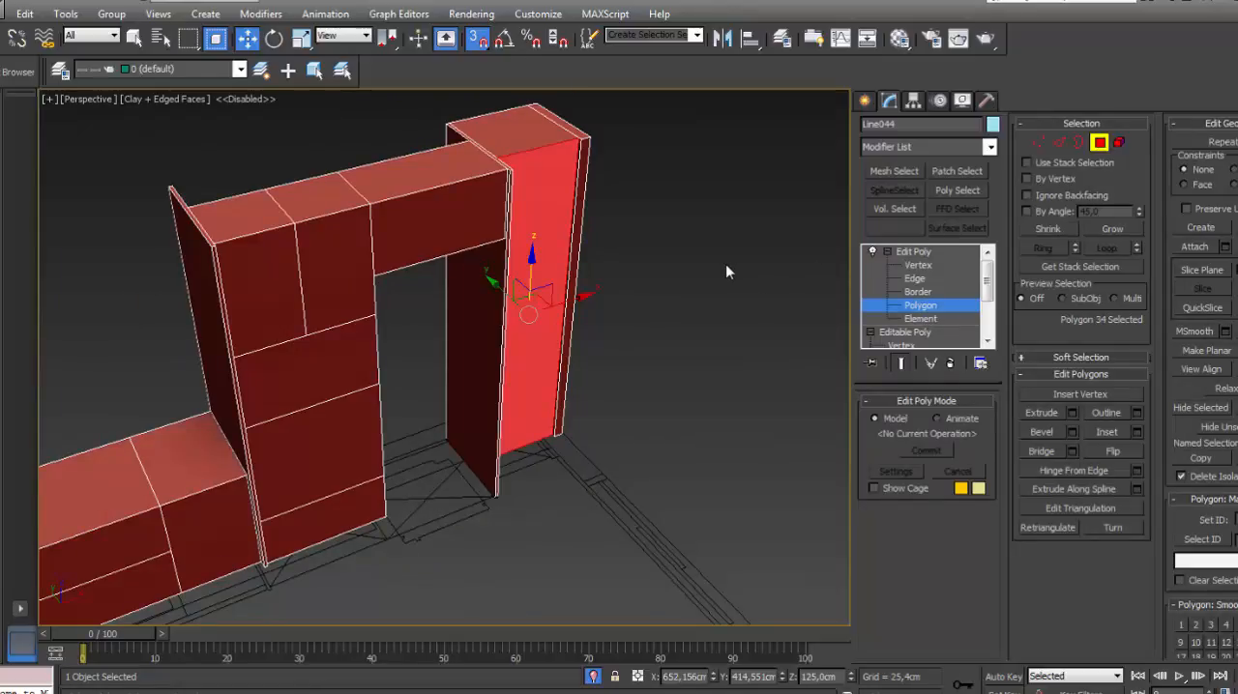
key(alt+d)
click(711, 365)
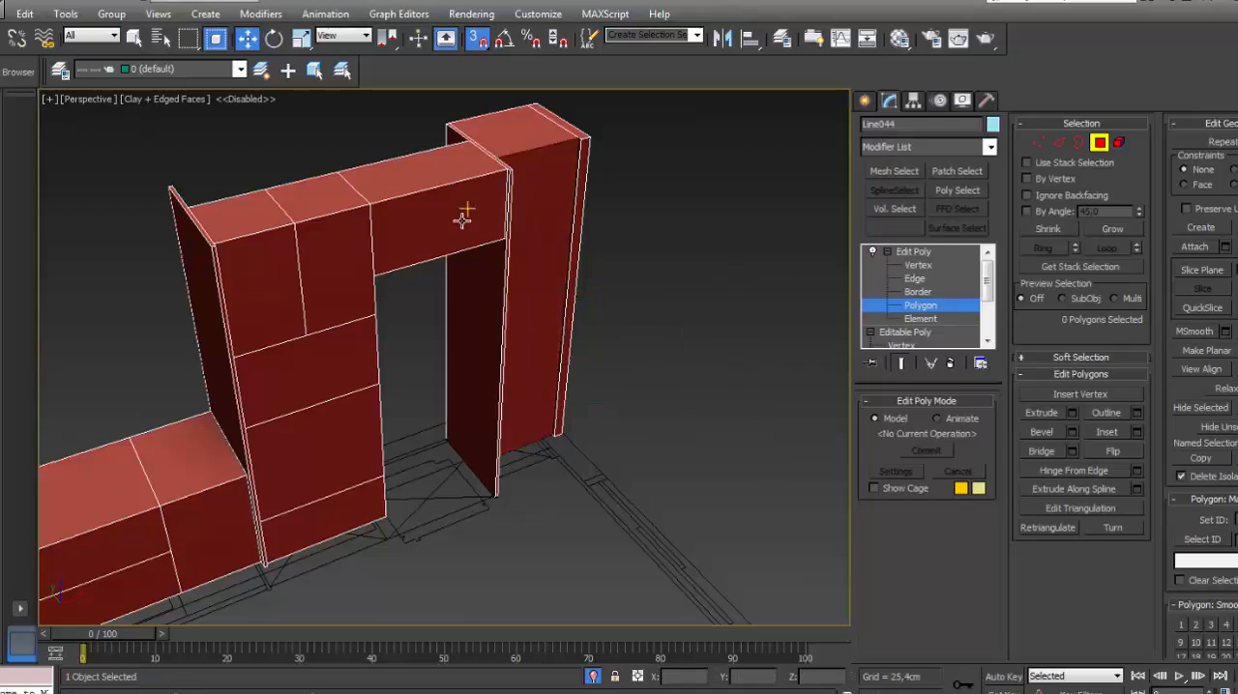
- Detach the front above the tall-cabinet opening and the two adjacent upper door fronts as separate clones
click(469, 221)
key(alt+d)
click(697, 361)
click(320, 276)
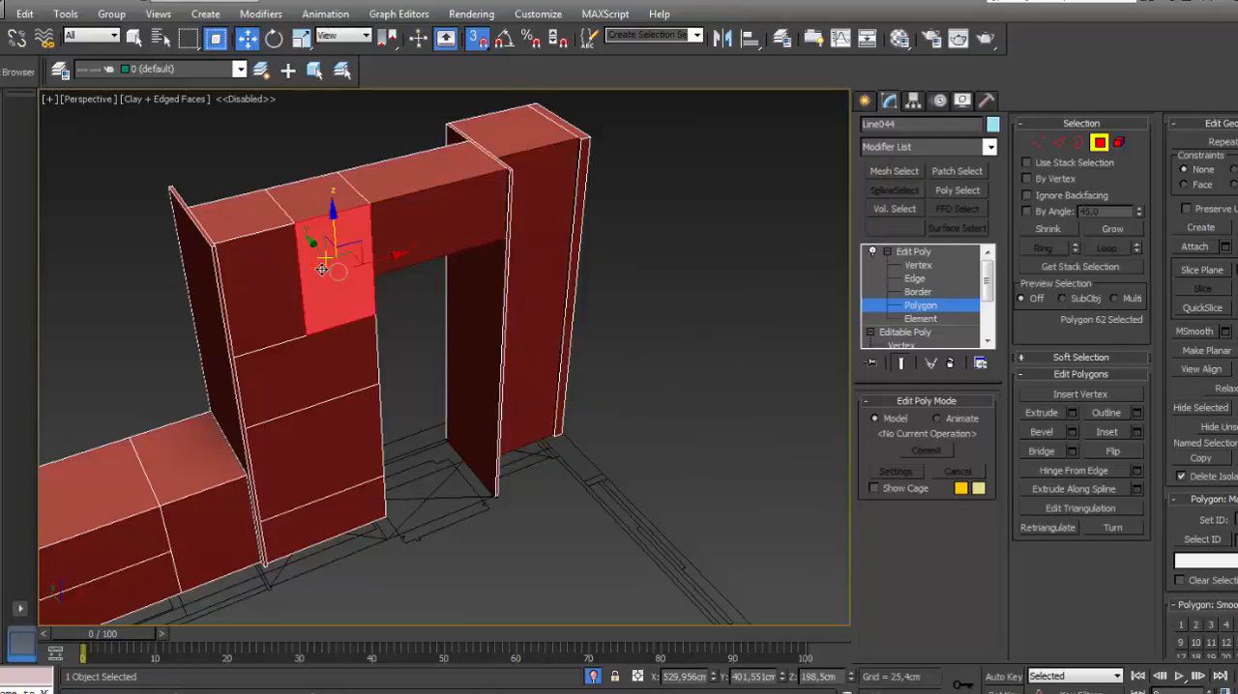
key(alt+d)
click(697, 362)
click(278, 295)
key(alt+d)
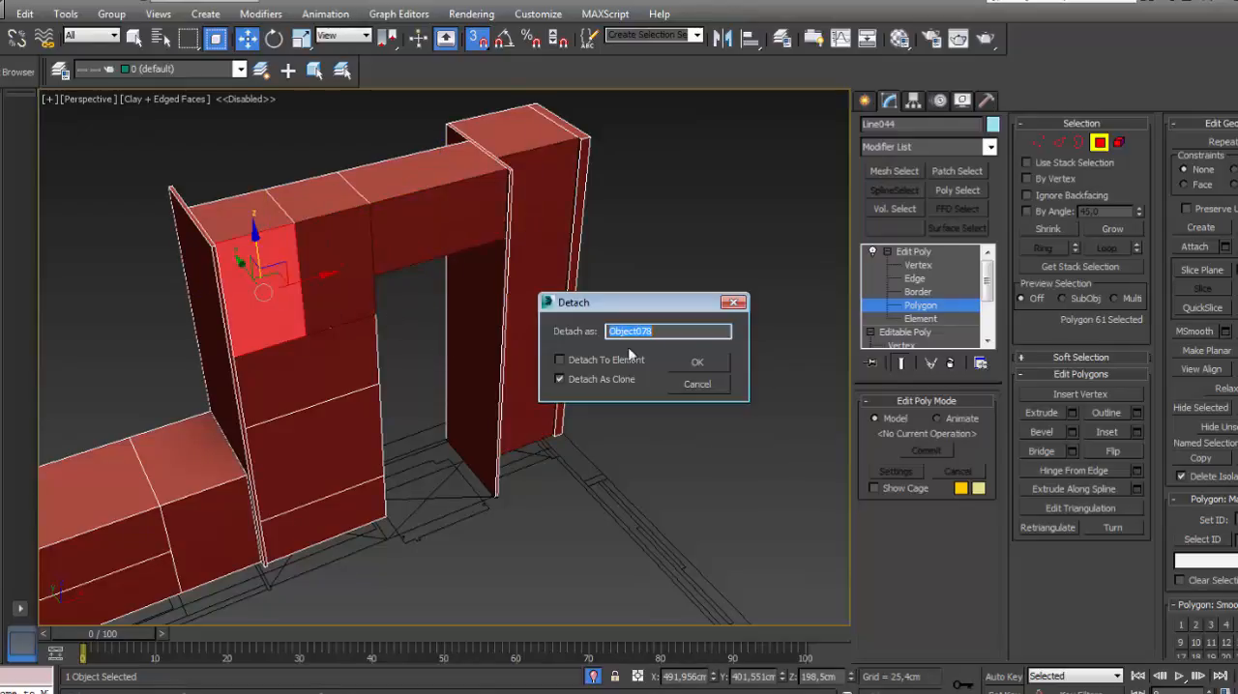
click(710, 366)
- Detach the tall cabinet's two middle fronts together as one clone, and its lowest front as another
middle_drag(577, 347, 697, 278)
click(469, 291)
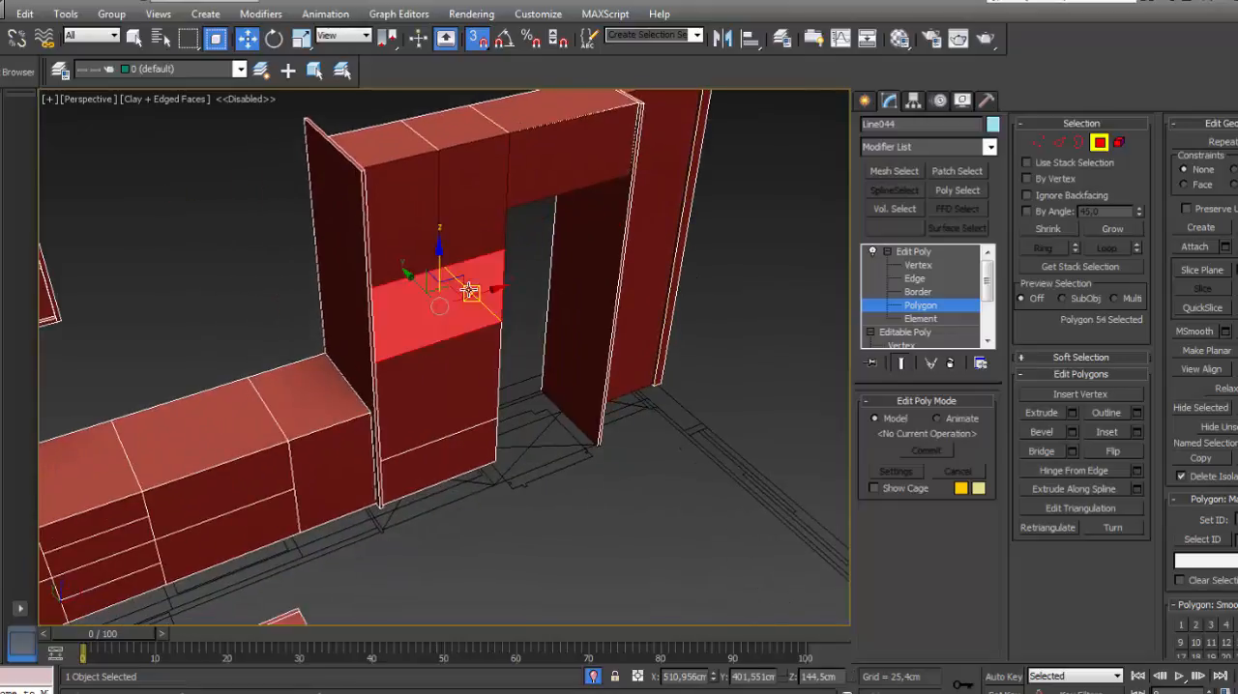
ctrl+click(469, 364)
key(alt+d)
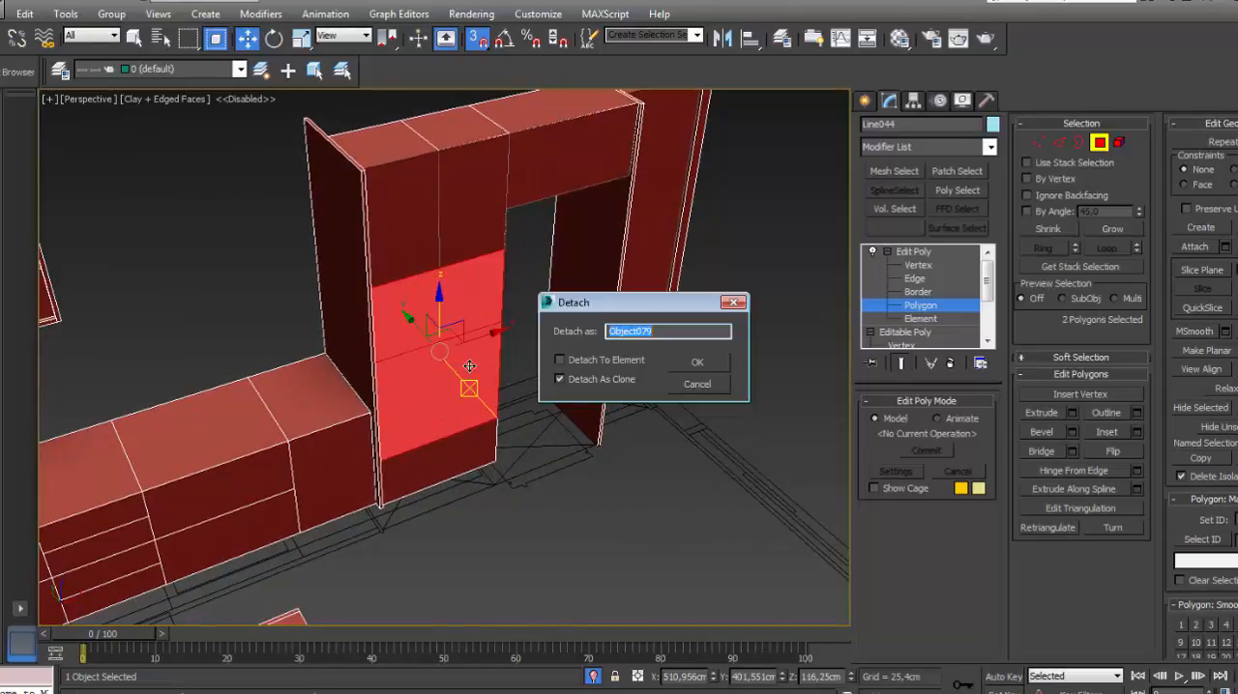
click(707, 363)
click(440, 461)
key(alt+d)
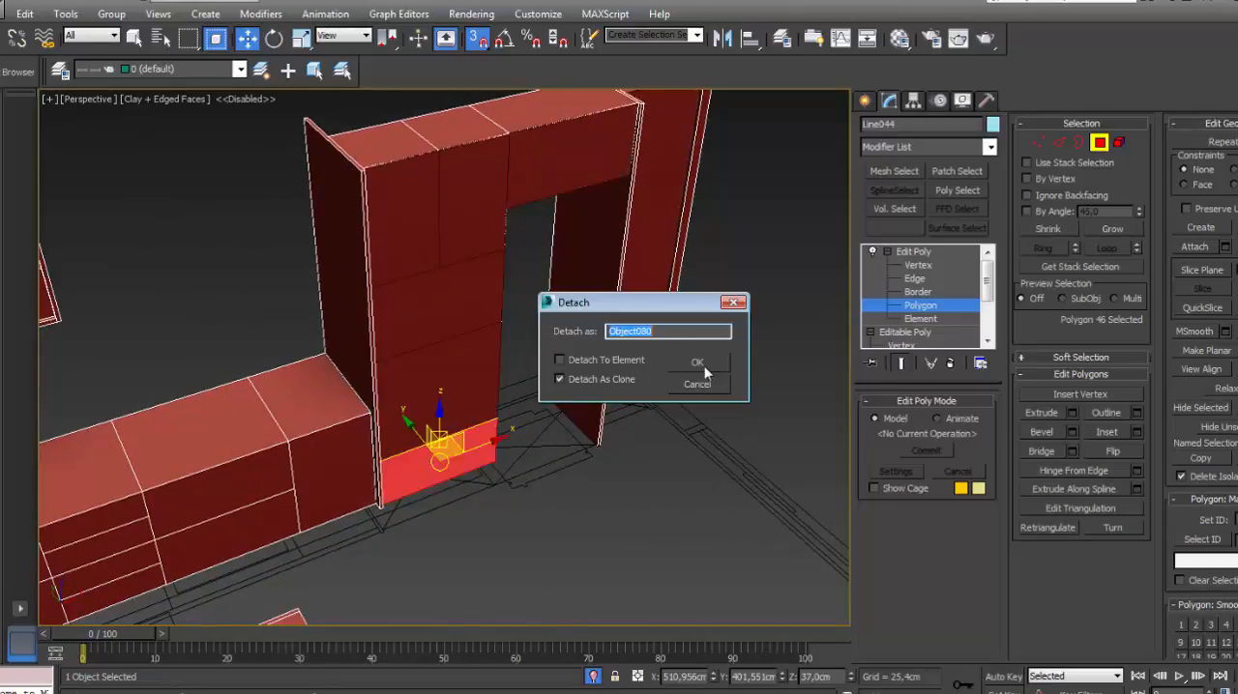
click(704, 366)
- Detach as clones the base door beside the tall cabinet and the two wide drawer fronts next to it
middle_drag(383, 394, 578, 268)
scroll(578, 268, down, 2)
click(523, 325)
key(alt+d)
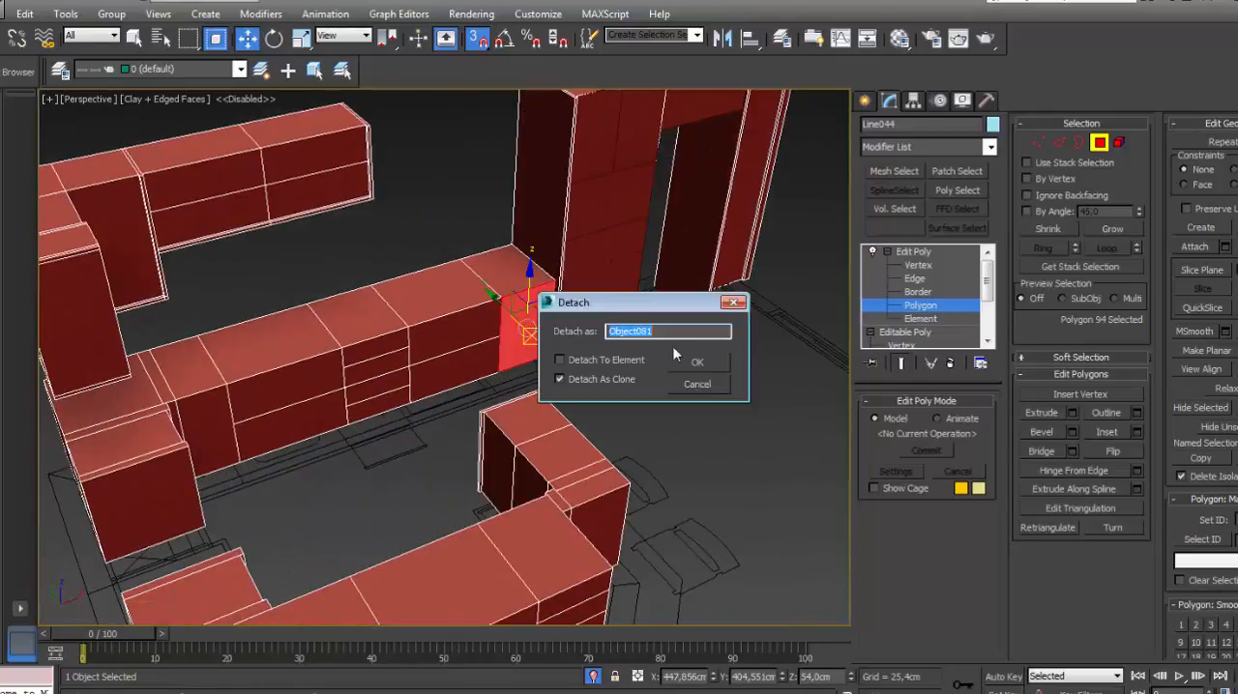
click(696, 363)
click(459, 336)
key(alt+d)
click(696, 363)
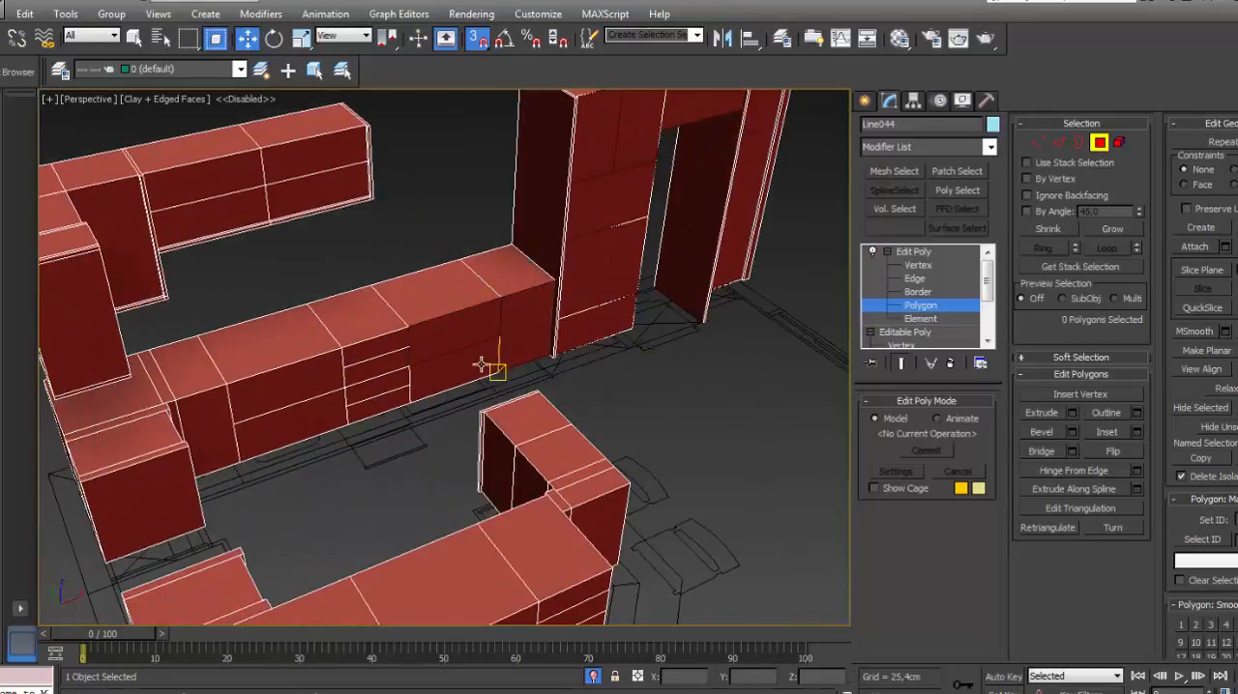
click(484, 359)
key(alt+d)
click(698, 364)
- Detach the two upper fronts of the wall run's four-drawer base cabinet as separate clones
middle_drag(394, 365, 542, 303)
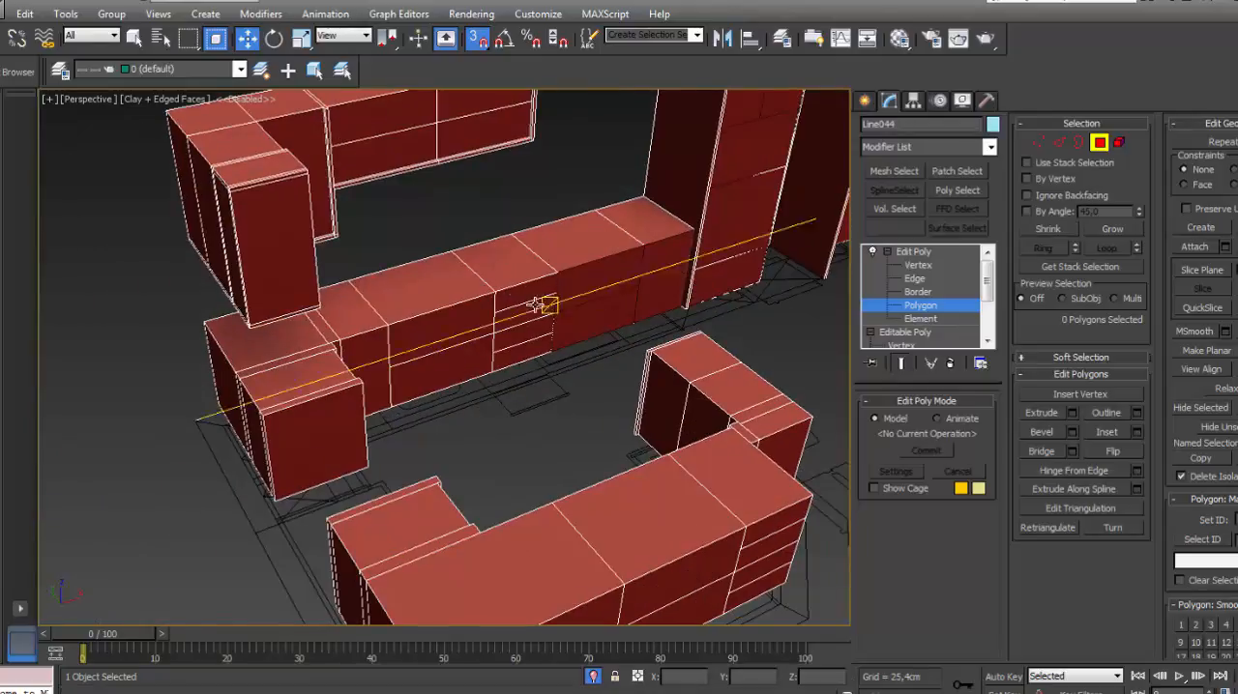
scroll(538, 300, up, 2)
click(529, 286)
key(alt+d)
click(695, 362)
click(522, 324)
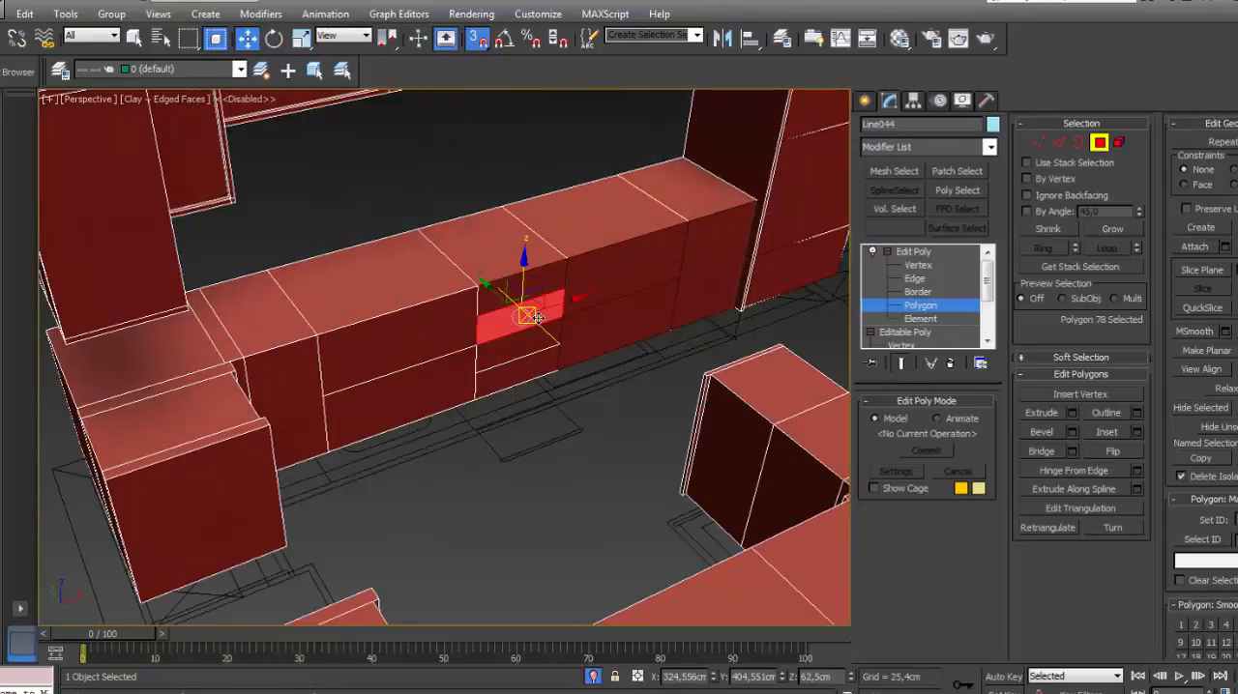
key(alt+d)
click(695, 361)
- Detach the two lower fronts of the wall run's four-drawer base cabinet as separate clones
click(507, 353)
key(alt+d)
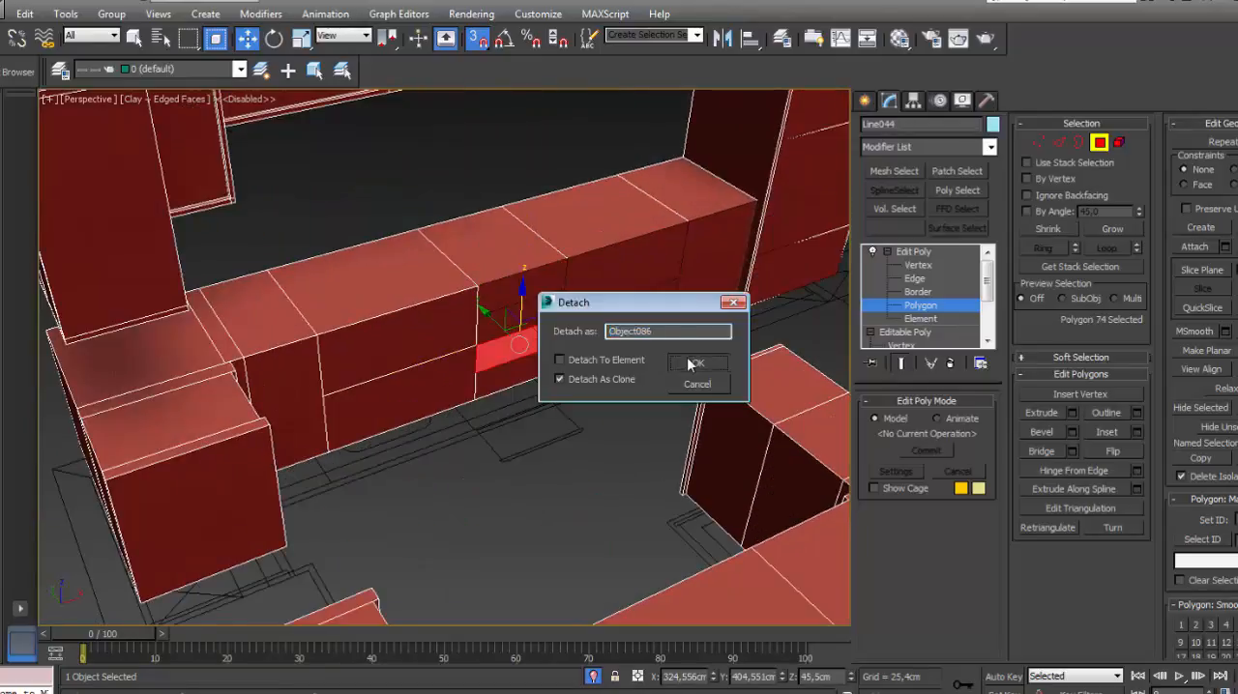
click(696, 361)
click(517, 366)
key(alt+d)
click(696, 362)
- Detach the upper and lower wide drawer fronts between the four-drawer unit and the corner as separate clones
middle_drag(447, 366, 512, 312)
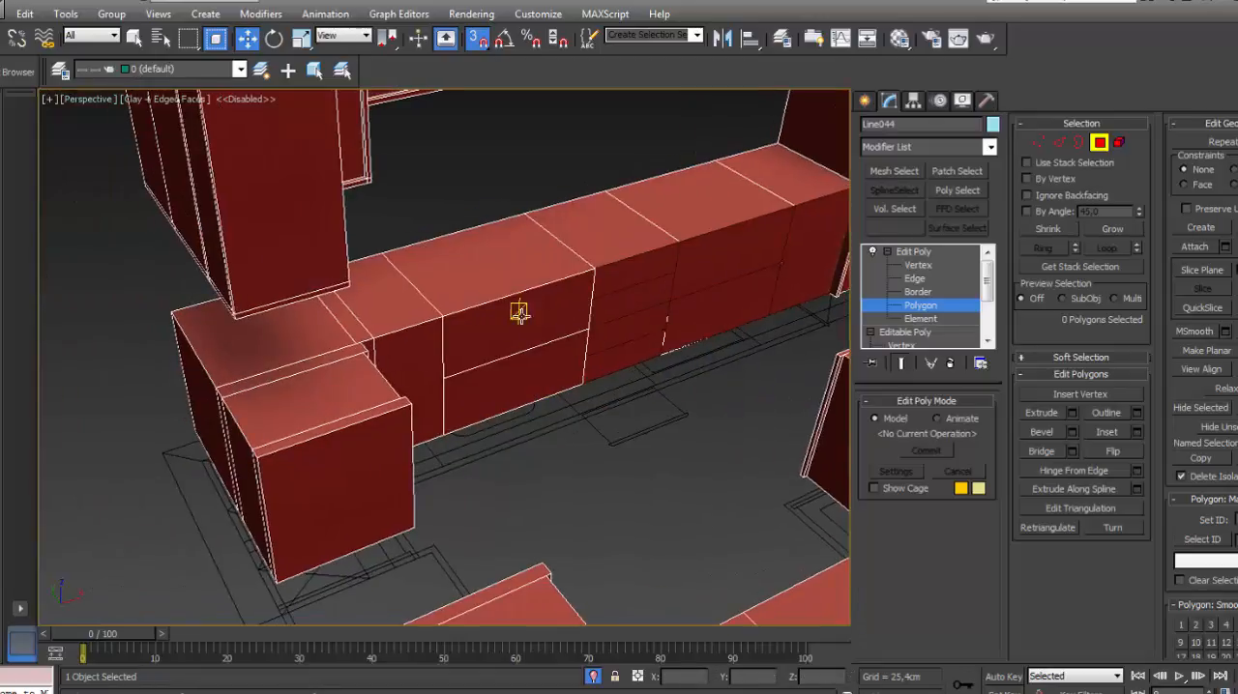
click(512, 312)
key(alt+d)
click(694, 362)
click(528, 365)
key(alt+d)
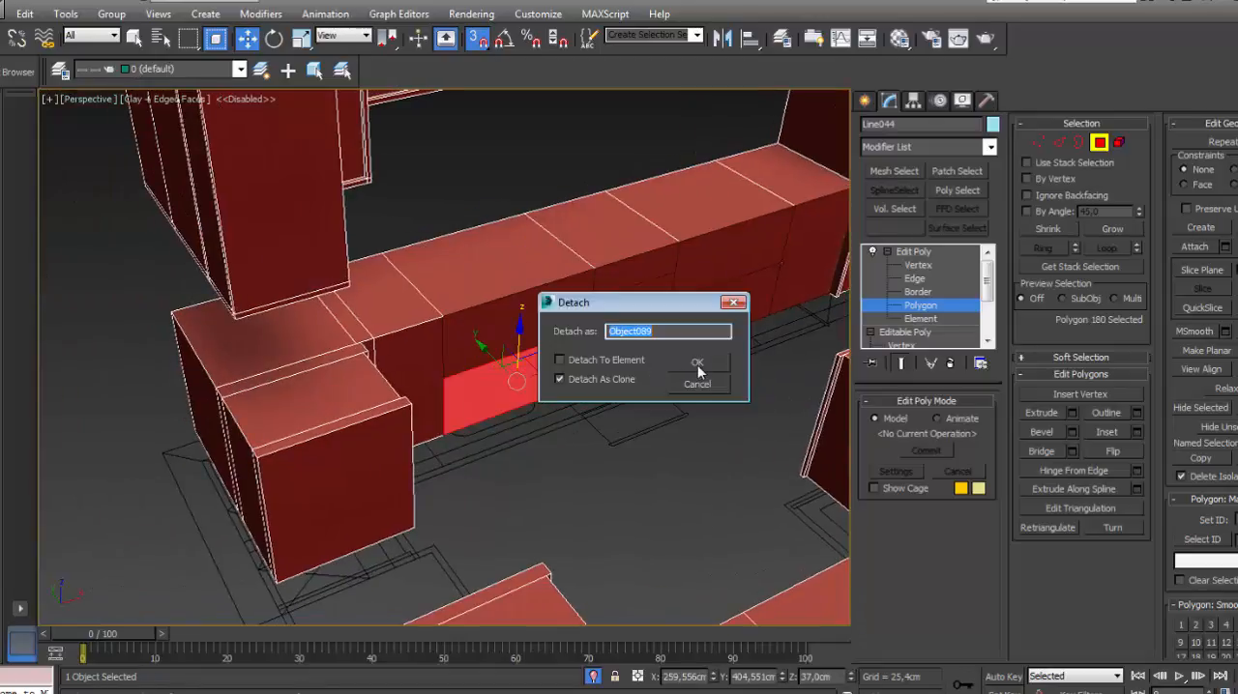
click(696, 361)
- Detach the narrow base door beside the inner corner and the door of the short corner return as clones
mouse_move(498, 367)
alt+middle_down()
mouse_move(467, 362)
mouse_move(474, 273)
mouse_move(454, 374)
mouse_move(531, 274)
mouse_move(487, 362)
mouse_move(509, 350)
alt+middle_up()
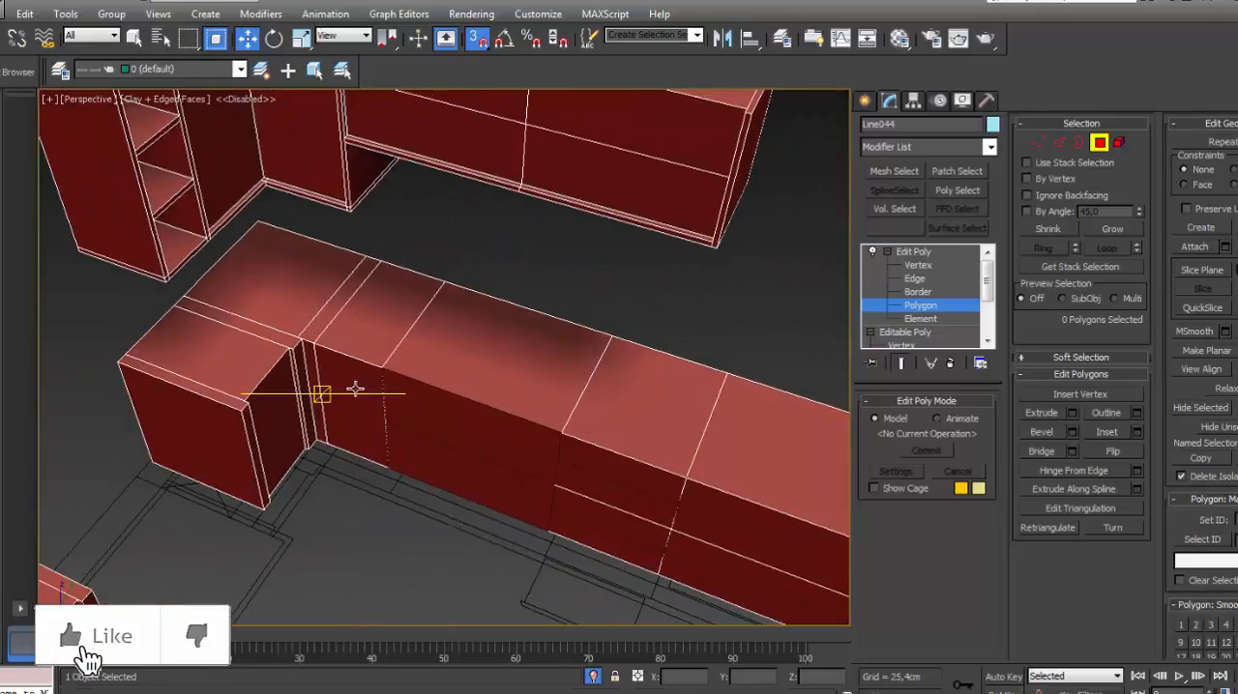
click(354, 391)
key(alt+d)
click(696, 362)
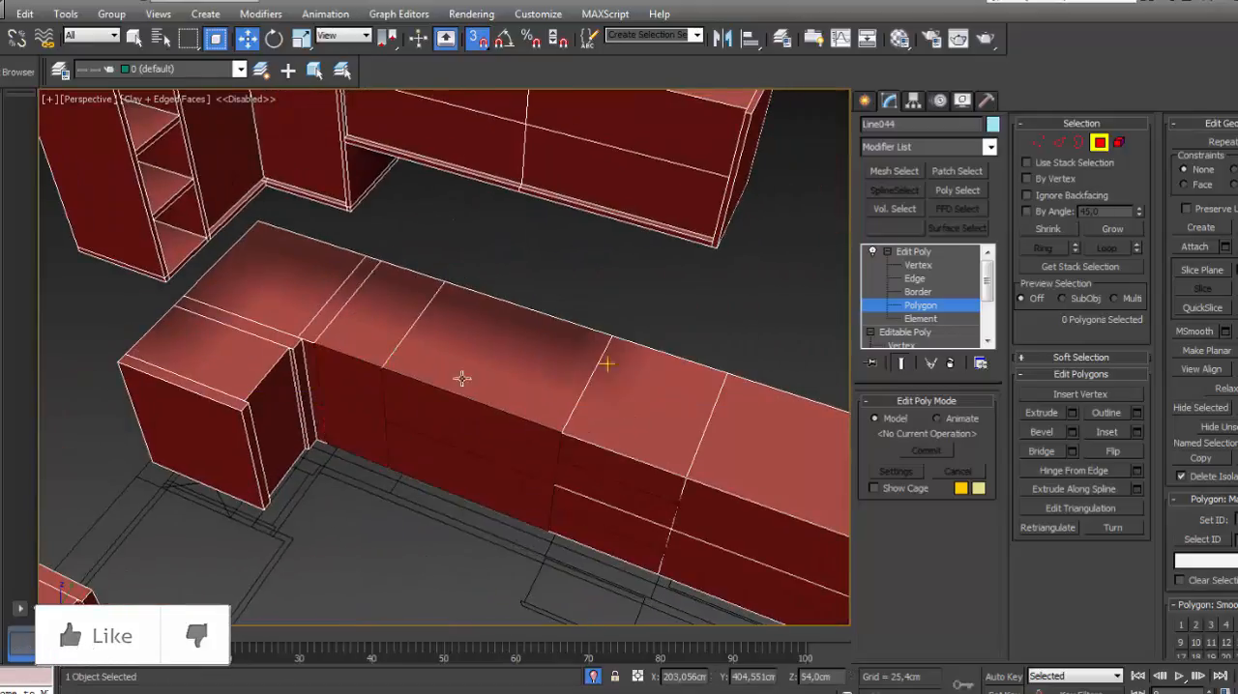
click(281, 411)
key(alt+d)
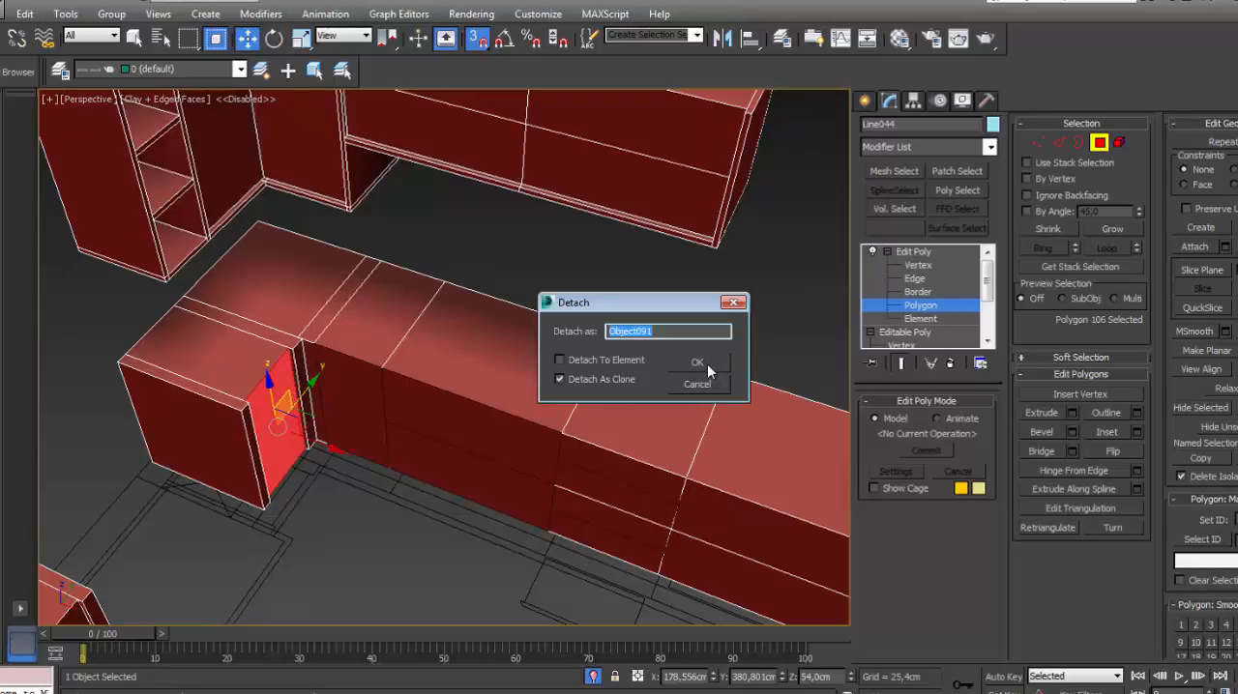
click(707, 365)
- Detach the two door fronts on the peninsula's two-door return as separate clones
scroll(567, 257, down, 5)
alt+middle_drag(605, 335, 363, 336)
alt+middle_drag(658, 349, 473, 429)
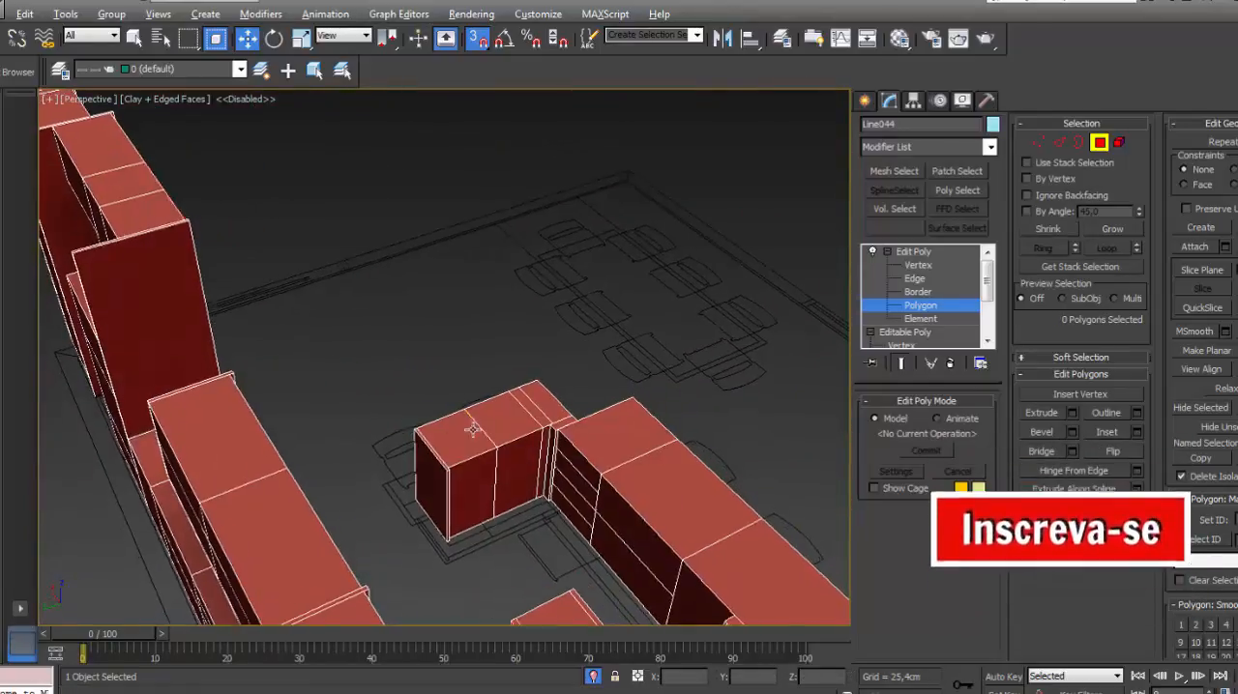
scroll(456, 345, up, 6)
click(388, 345)
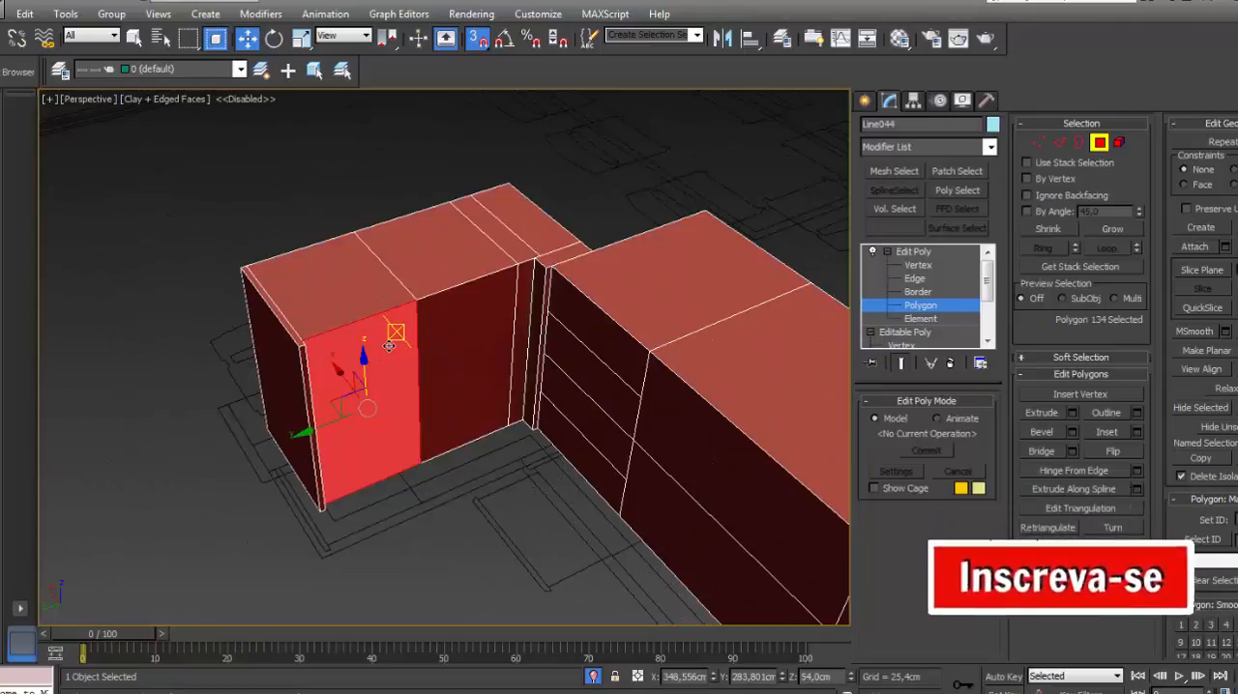
key(d)
click(669, 362)
click(504, 335)
key(d)
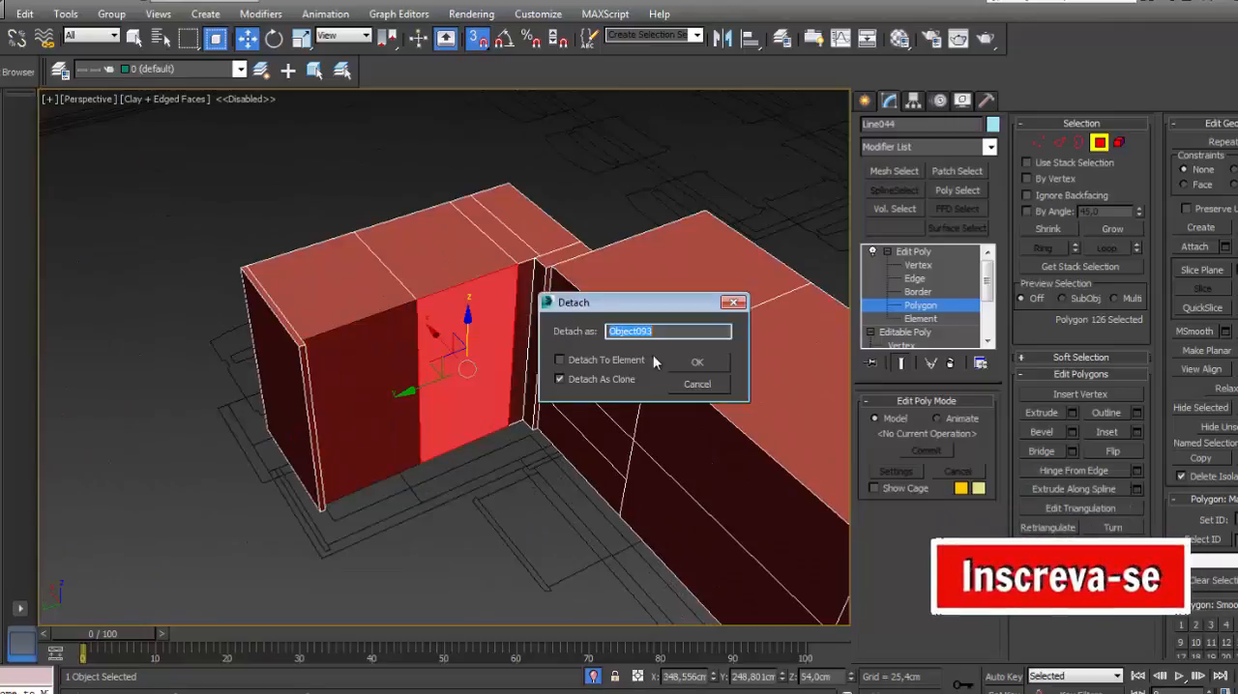
click(697, 362)
- Detach each of the four stacked drawer fronts beside the peninsula's inner corner as a separate clone
click(578, 319)
key(d)
click(703, 365)
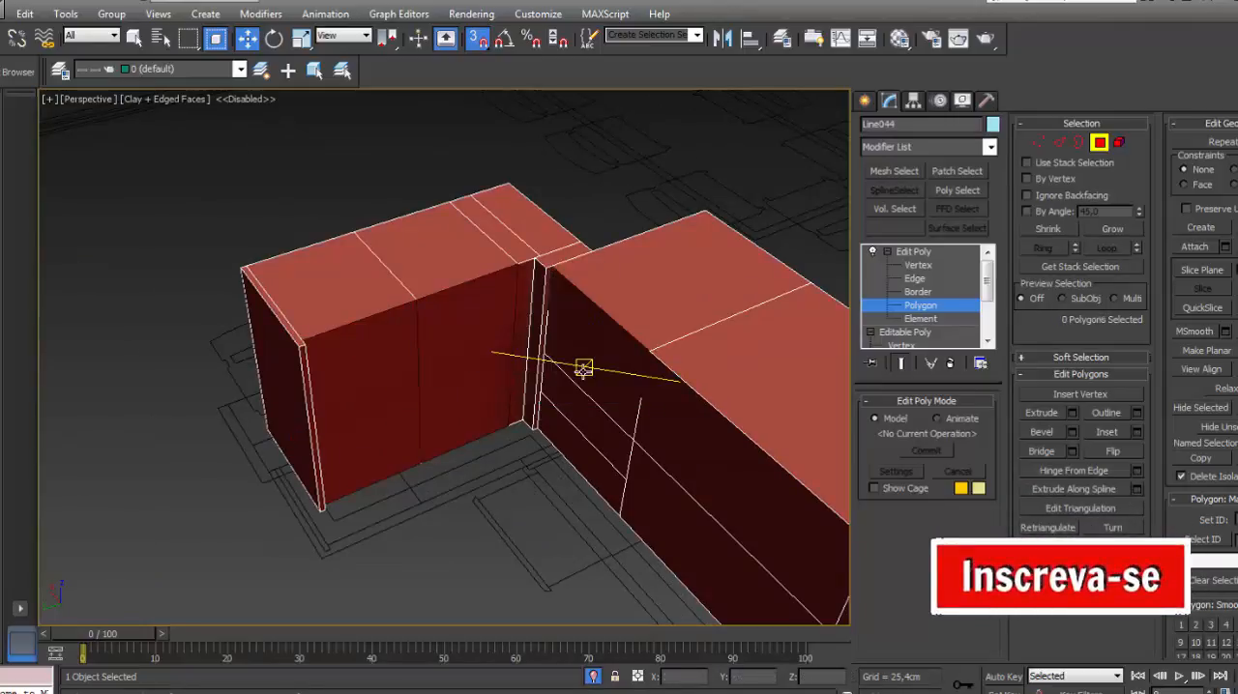
click(584, 368)
key(d)
click(698, 363)
click(581, 418)
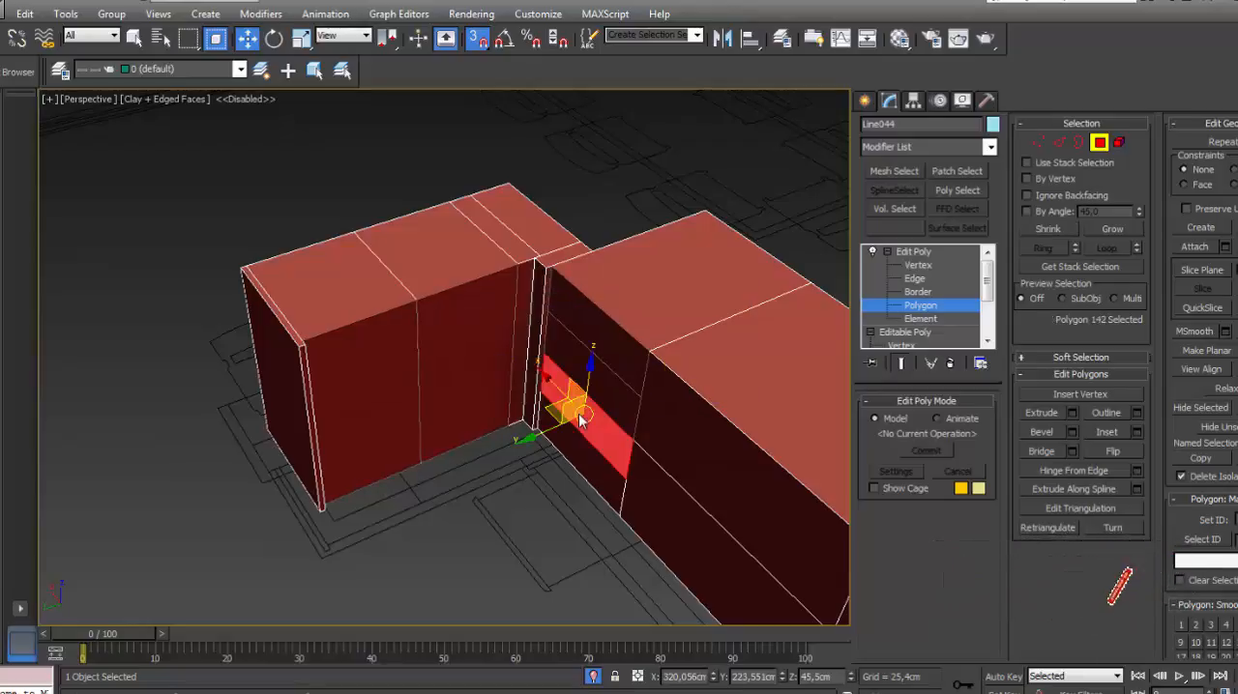
key(d)
click(700, 363)
click(576, 525)
key(d)
click(691, 377)
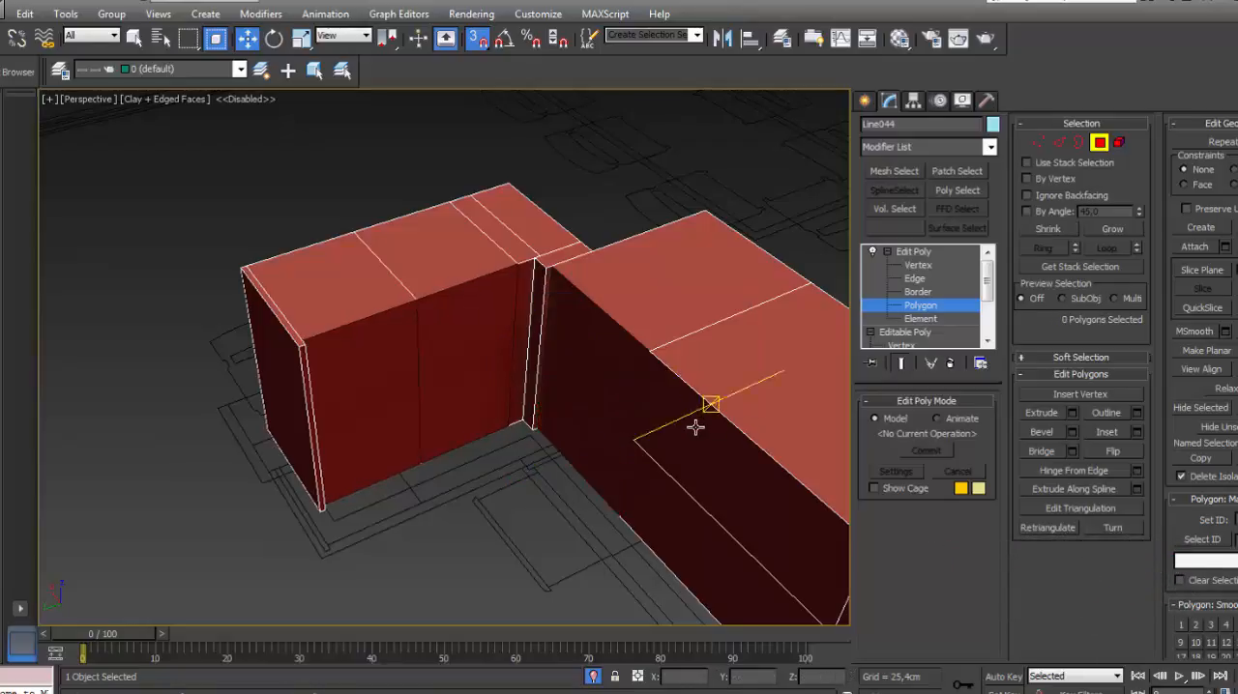
- Detach the upper and lower wide drawer fronts of the peninsula's middle cabinet as separate clones
click(696, 427)
key(d)
click(701, 366)
click(664, 483)
key(d)
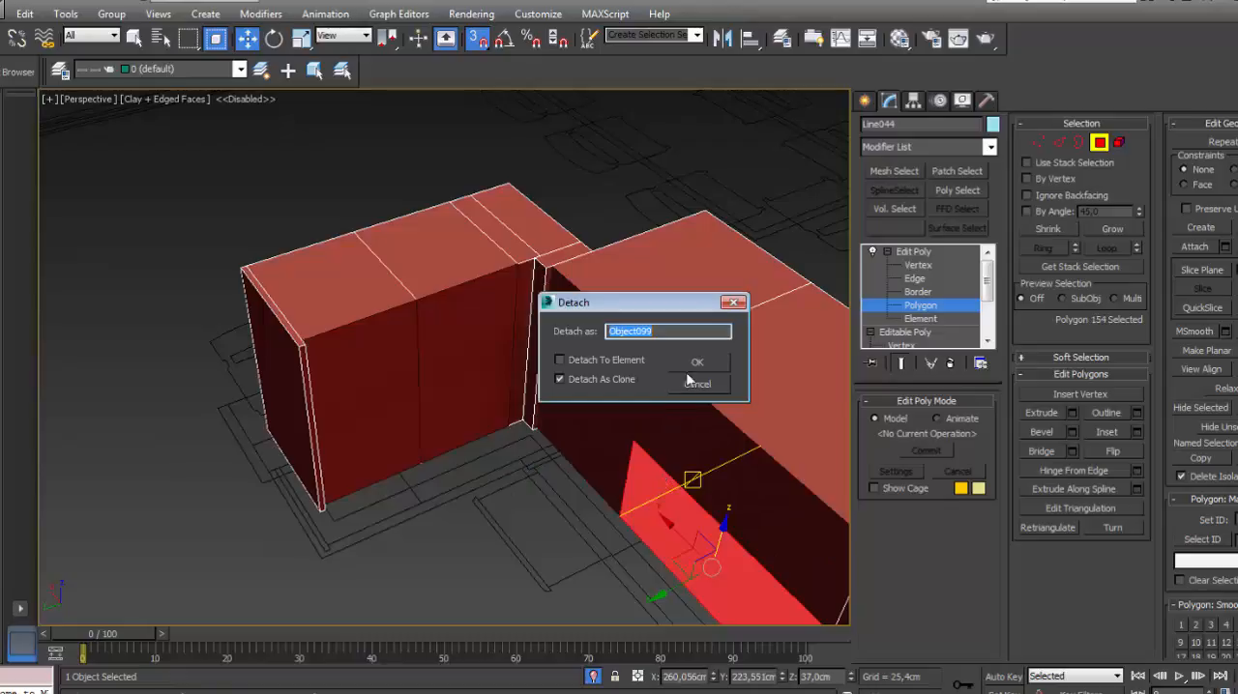
click(692, 368)
- Detach the door front of the peninsula's opposite, single-door return as a clone and deselect the mesh
scroll(612, 372, down, 5)
alt+middle_drag(609, 381, 767, 396)
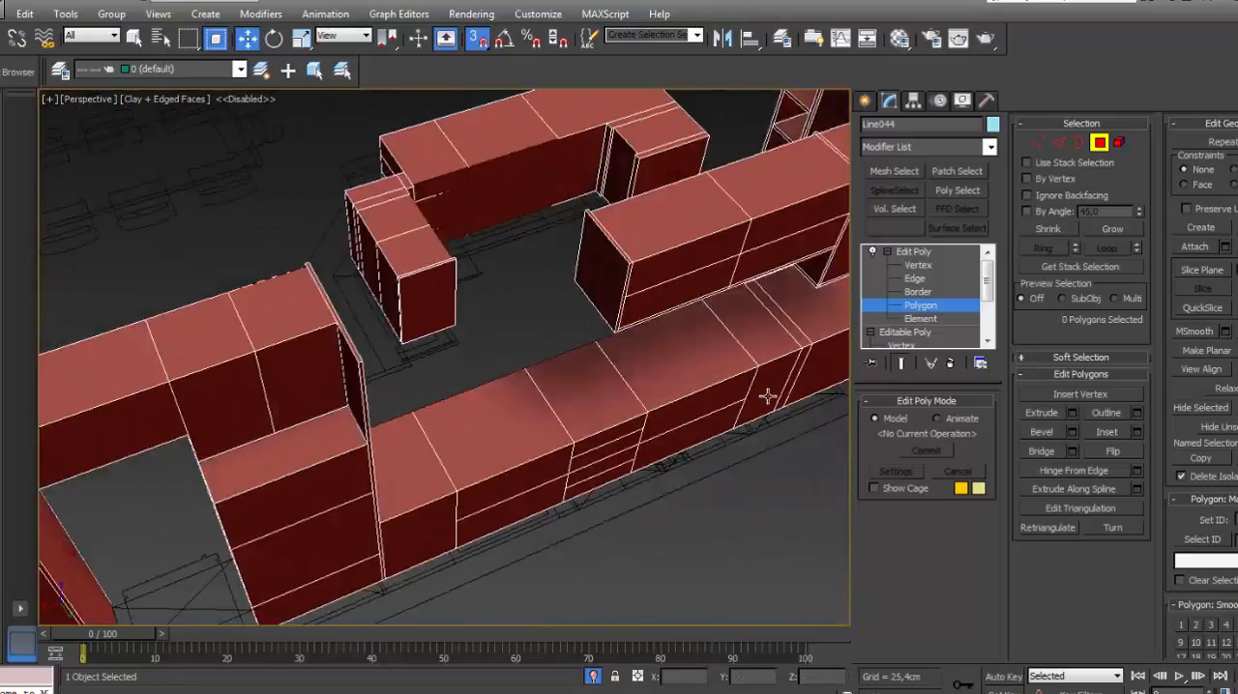
scroll(548, 357, down, 5)
alt+middle_drag(547, 357, 513, 243)
scroll(503, 252, up, 6)
click(578, 268)
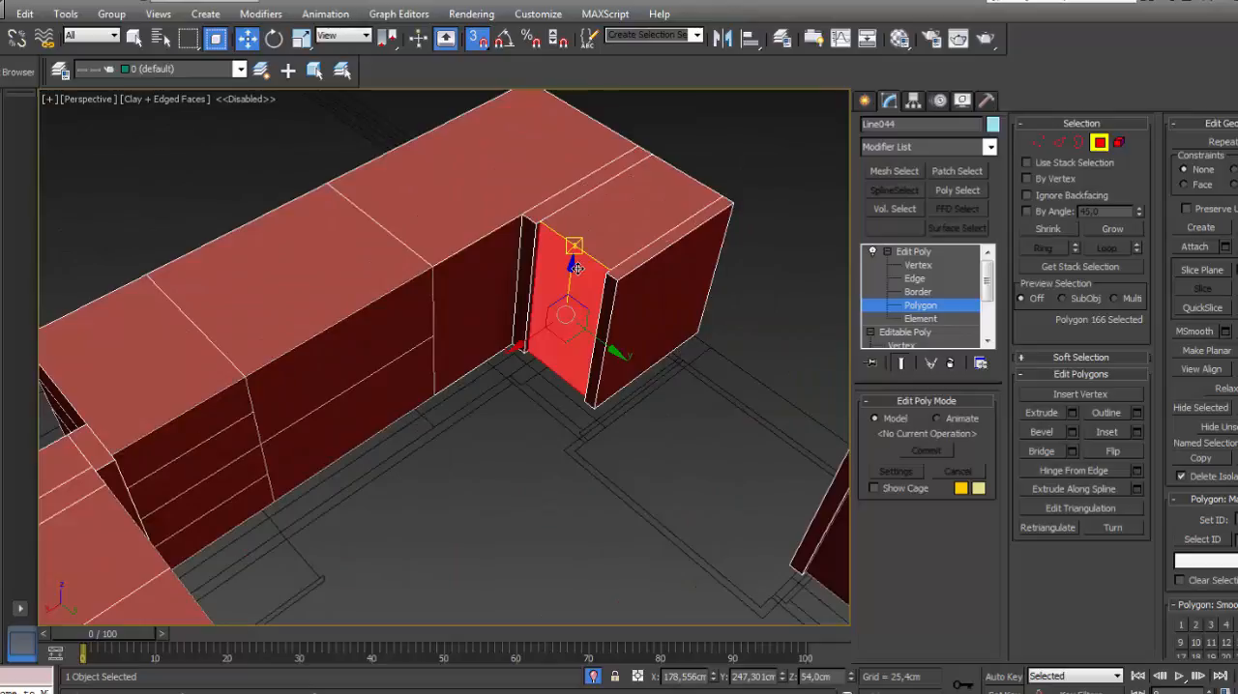
right_click(576, 268)
click(665, 369)
click(698, 357)
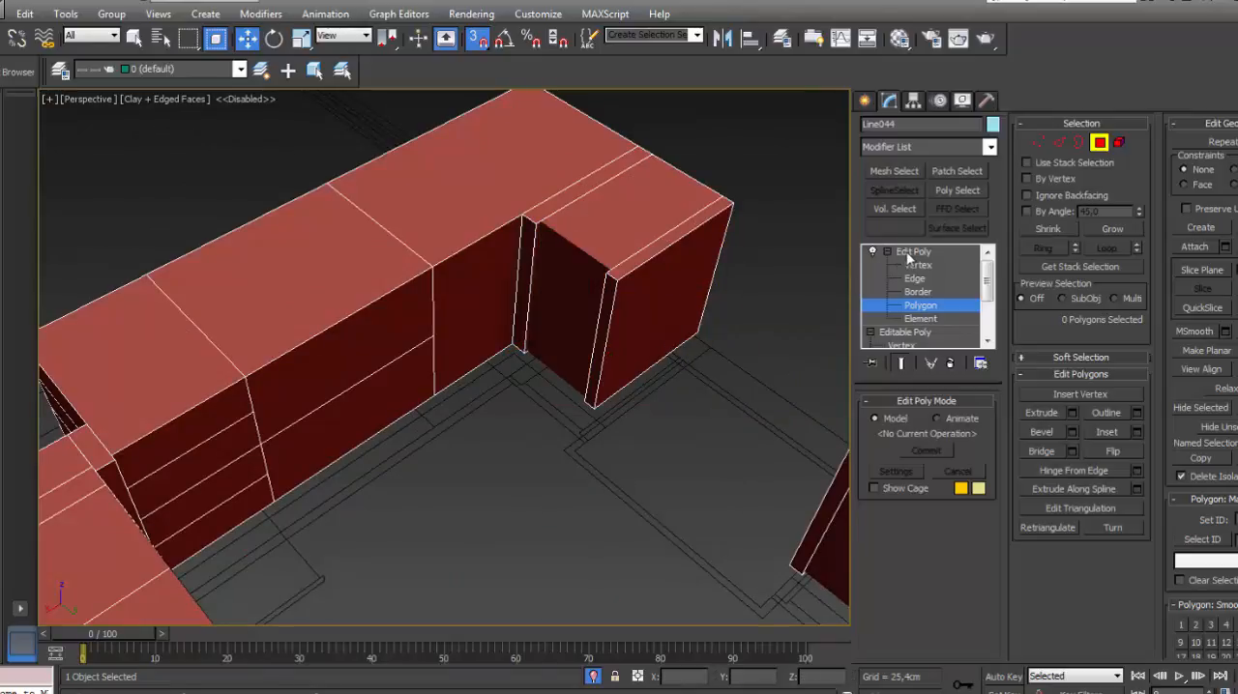
click(910, 253)
click(742, 157)
- Detach the remaining peninsula door front between the wide drawers and the single-door return as a clone
middle_drag(743, 157, 674, 249)
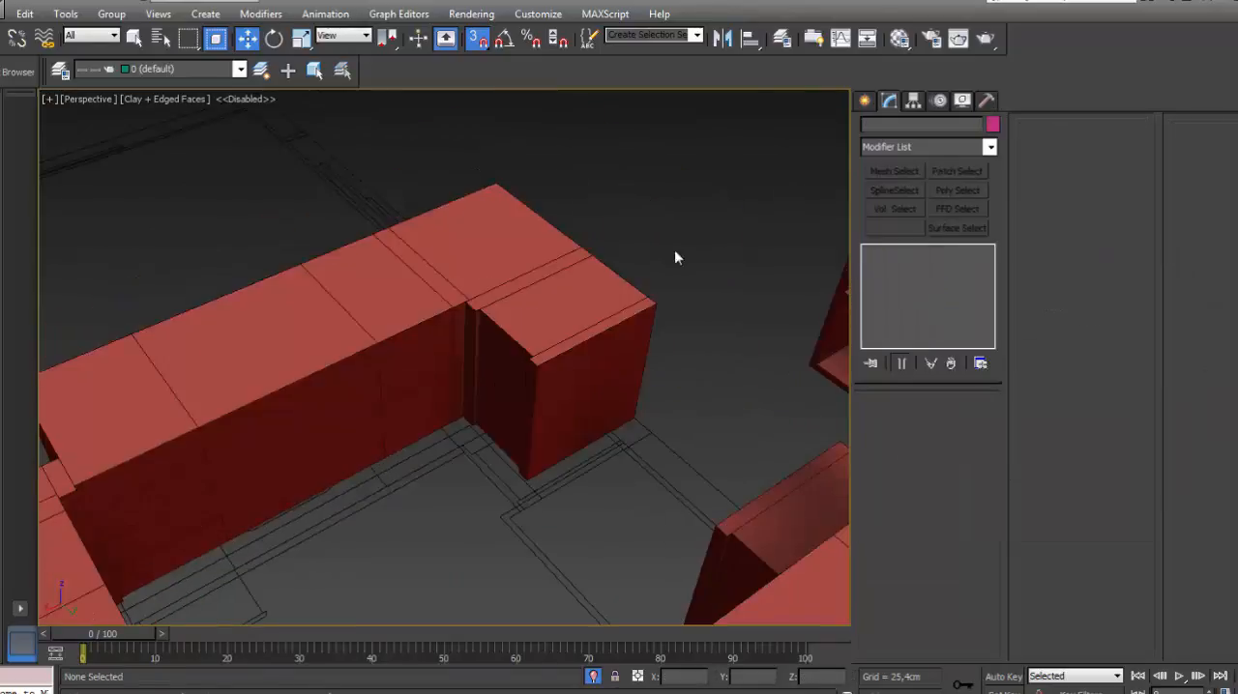
scroll(571, 370, down, 5)
middle_drag(571, 370, 579, 323)
scroll(579, 323, up, 5)
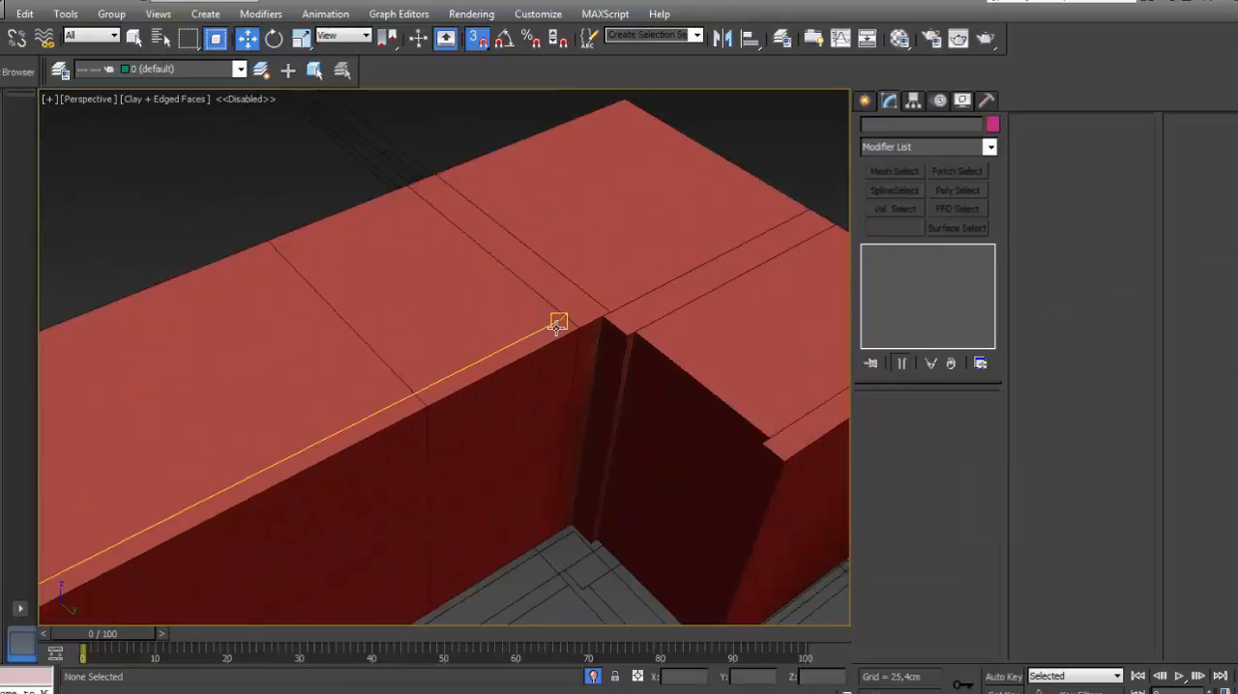
click(559, 340)
scroll(561, 378, down, 3)
middle_drag(561, 379, 496, 367)
scroll(516, 309, up, 4)
key(4)
click(496, 367)
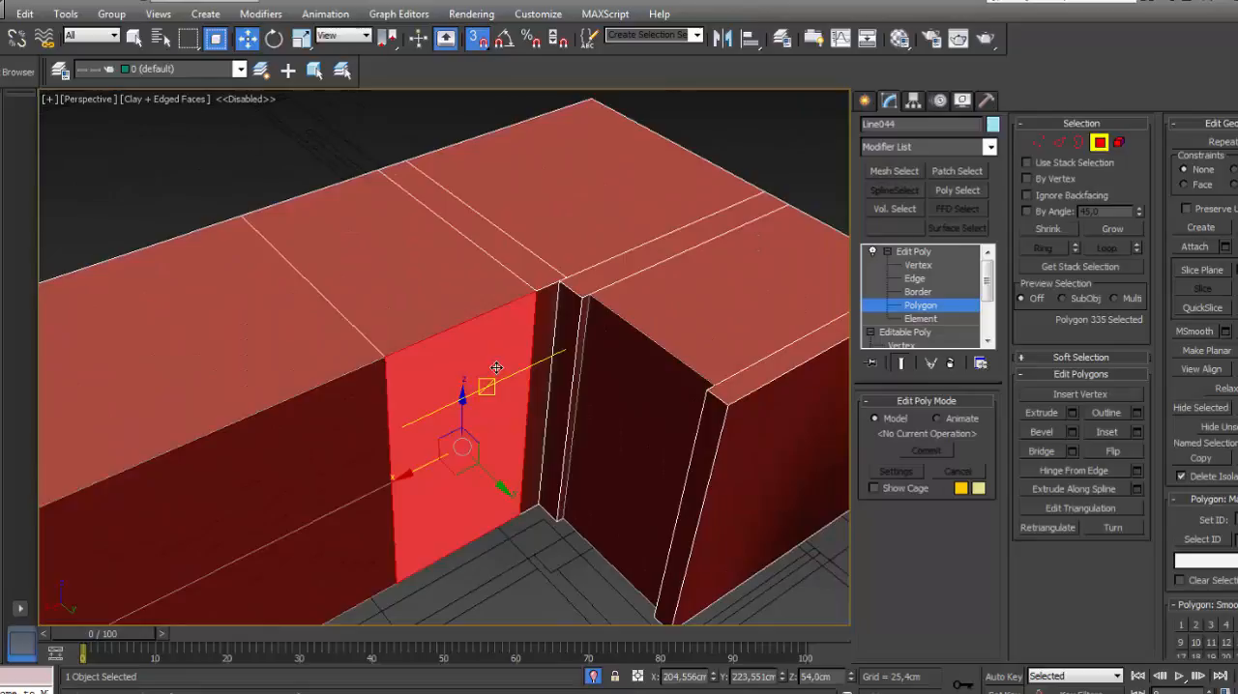
key(alt+d)
click(697, 362)
click(915, 254)
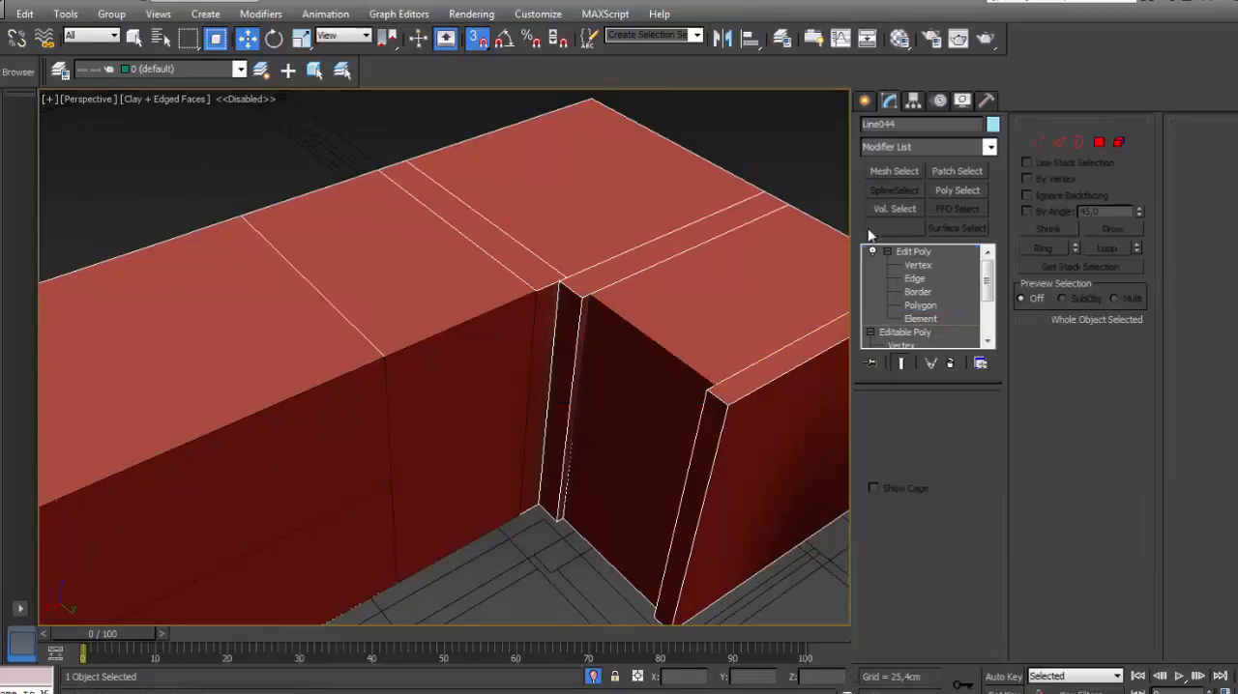
- Select the base-and-tall-cabinet mesh and remove its Edit Poly modifier, keeping the base Editable Poly
click(689, 136)
click(672, 170)
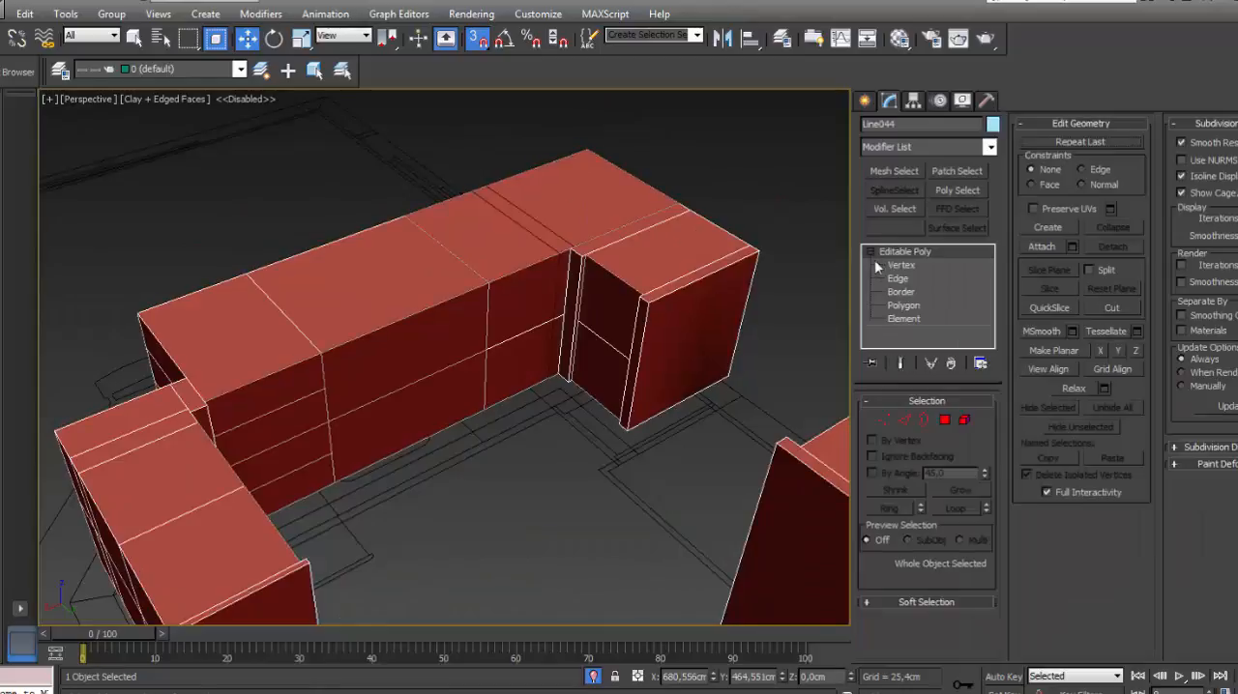
click(870, 253)
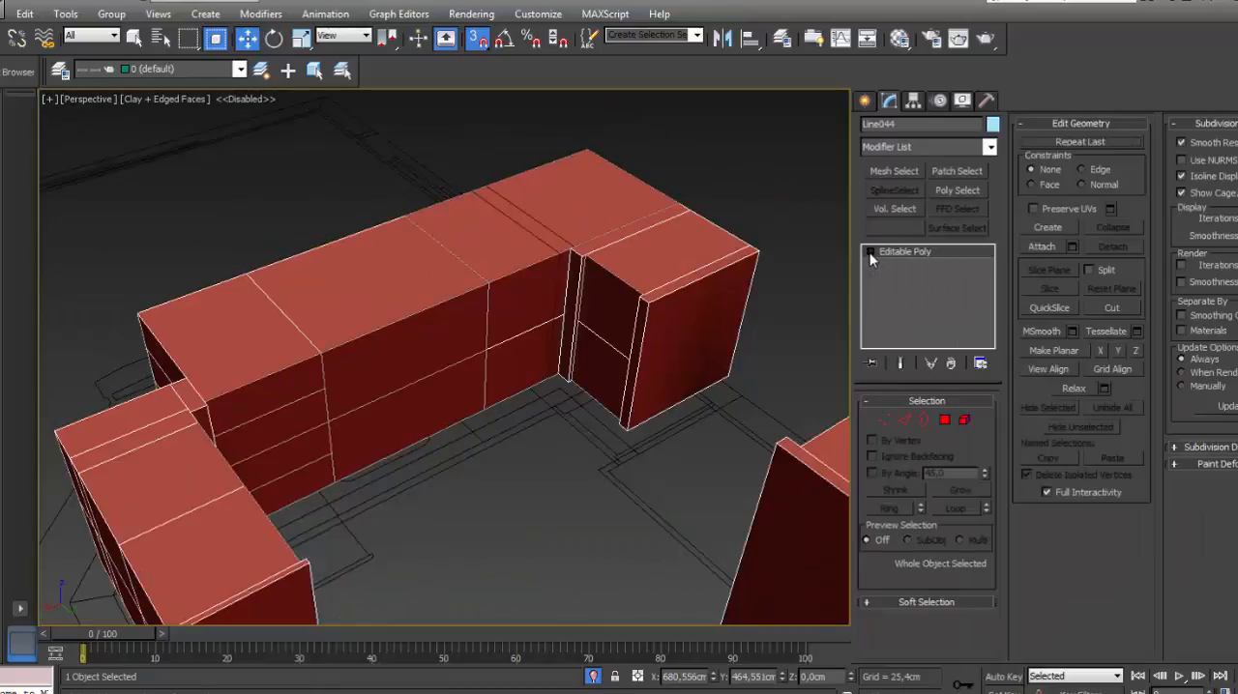
- Try to detach the stacked front faces of the wall cabinet at the run's free end as separate clones
click(871, 253)
scroll(506, 215, up, 3)
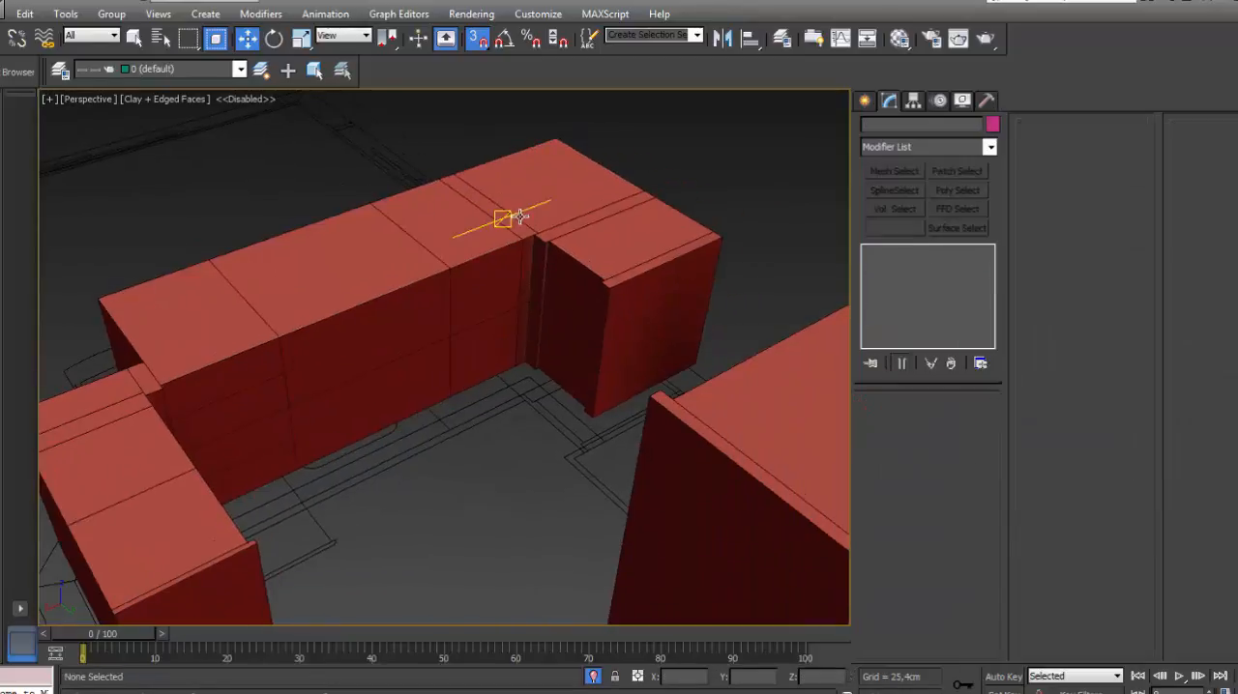
scroll(575, 336, down, 8)
click(559, 319)
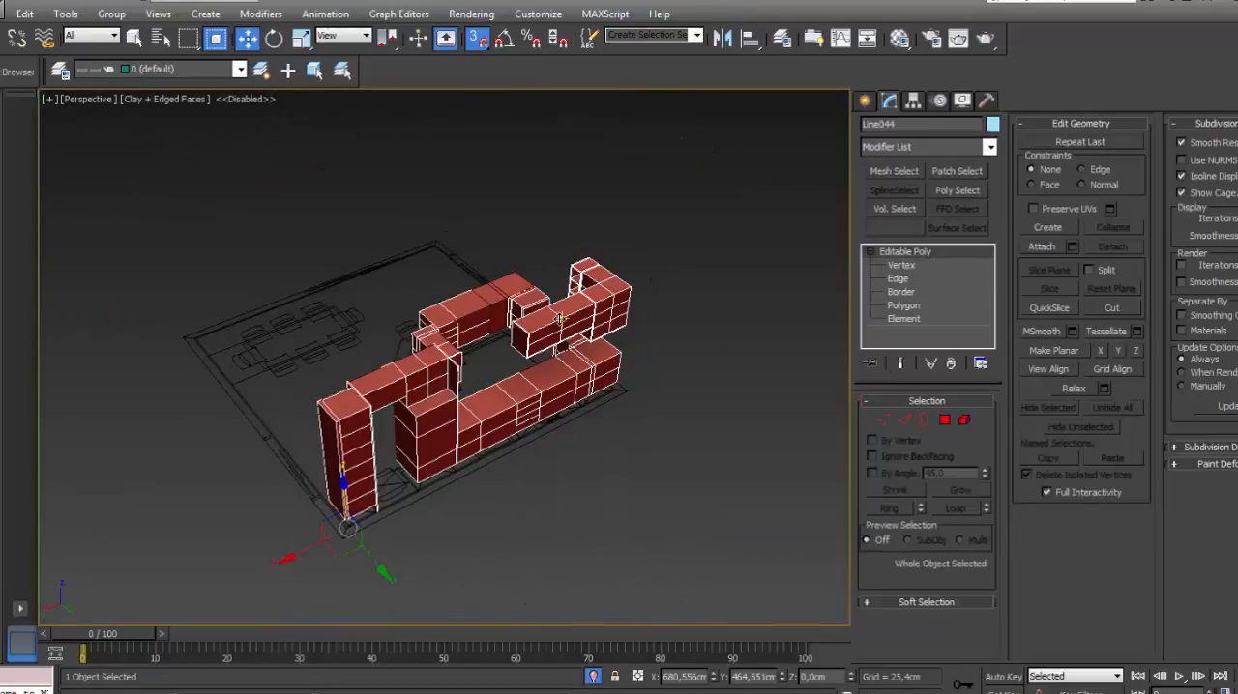
alt+middle_drag(559, 319, 386, 336)
scroll(385, 336, up, 6)
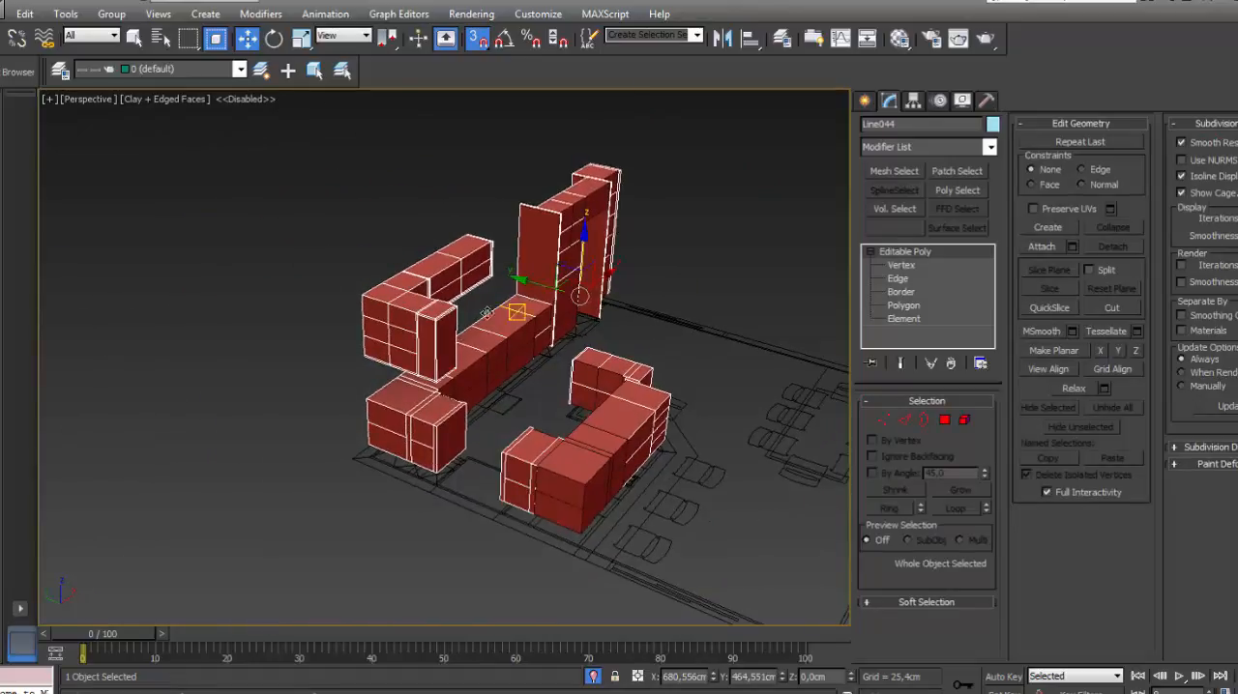
scroll(493, 228, up, 5)
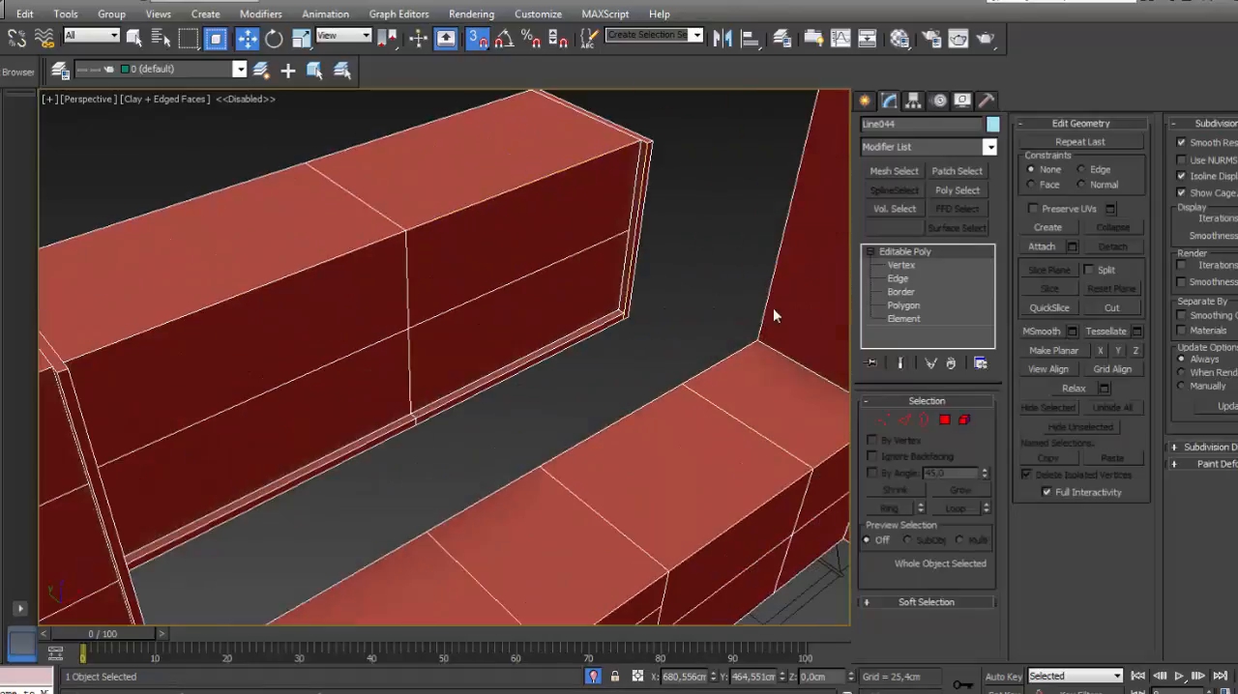
click(902, 306)
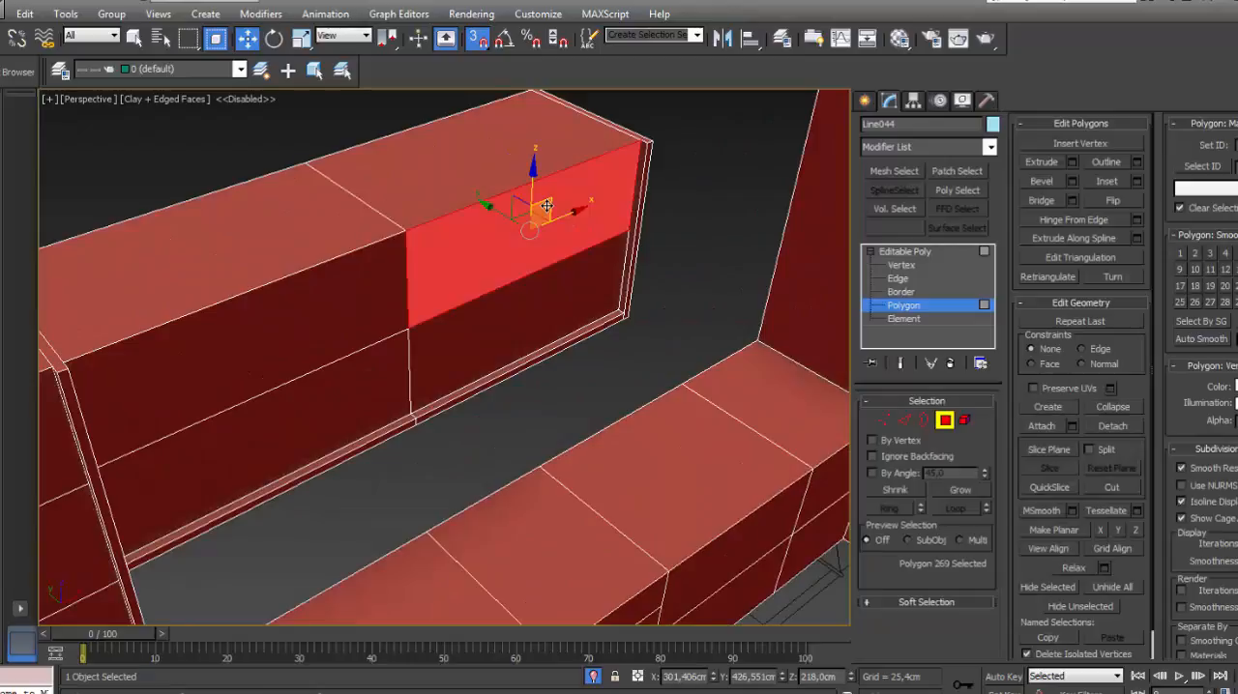
right_click(546, 207)
click(654, 362)
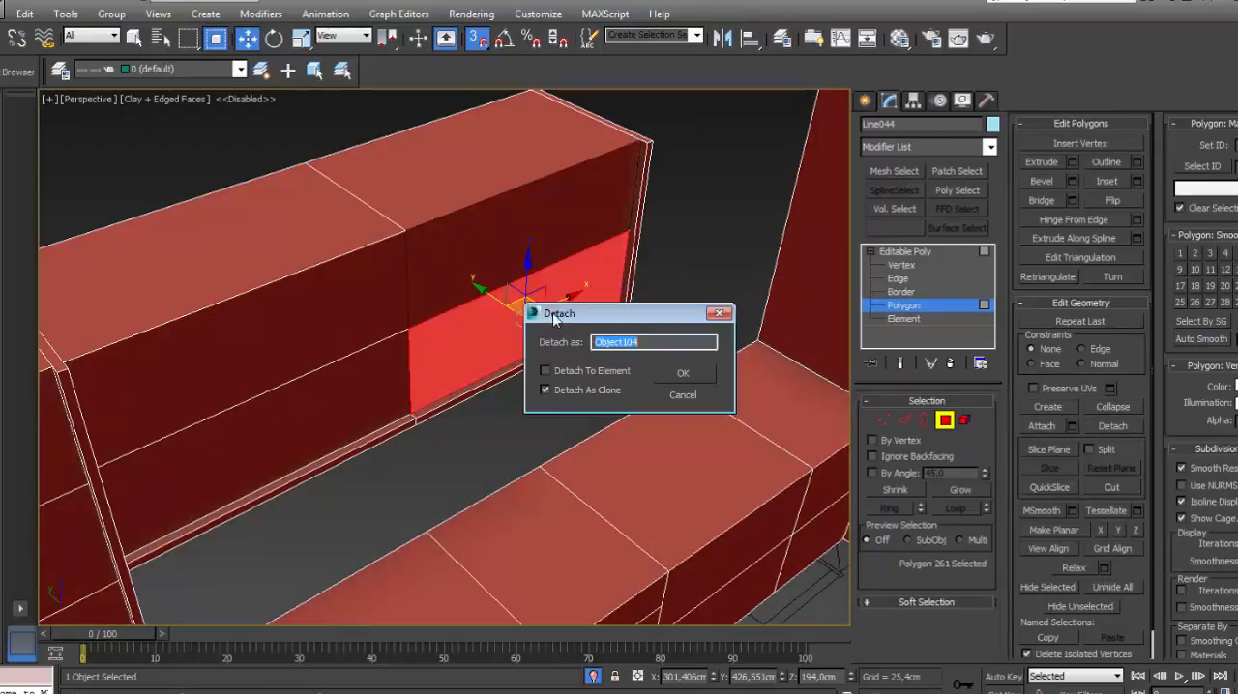
click(694, 392)
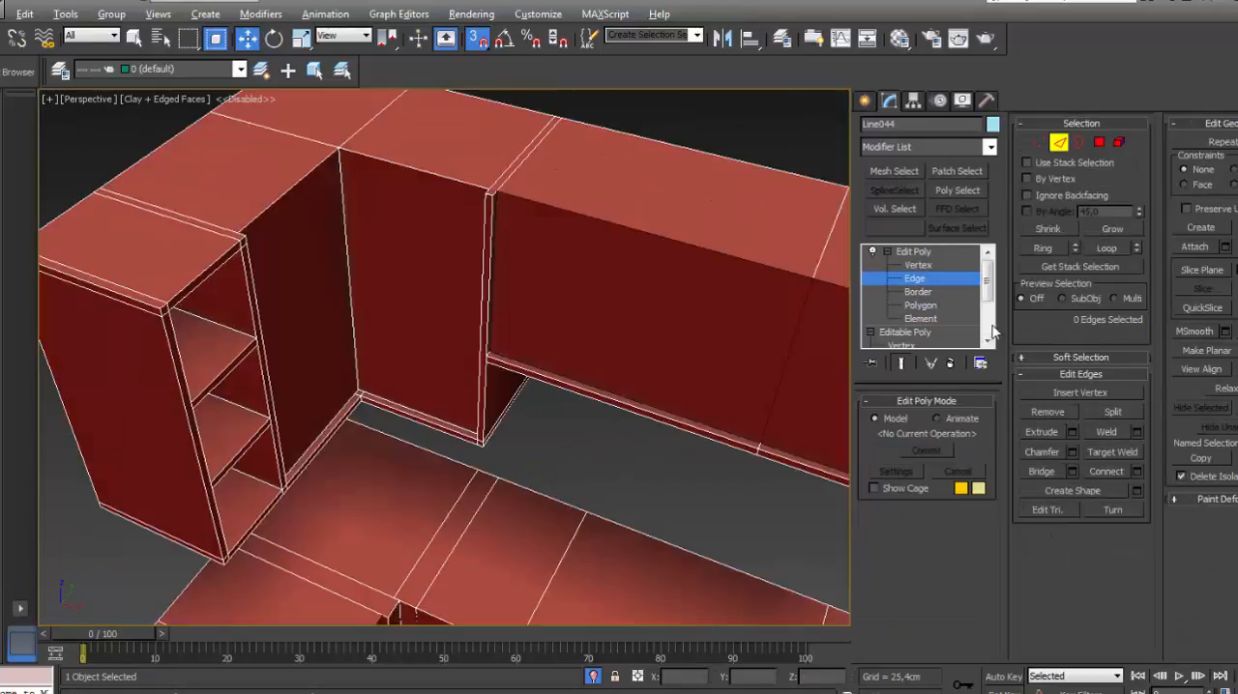
- Detach the two adjoining door fronts of the wall corner cabinet as separate clones and deselect the mesh
click(920, 306)
click(447, 266)
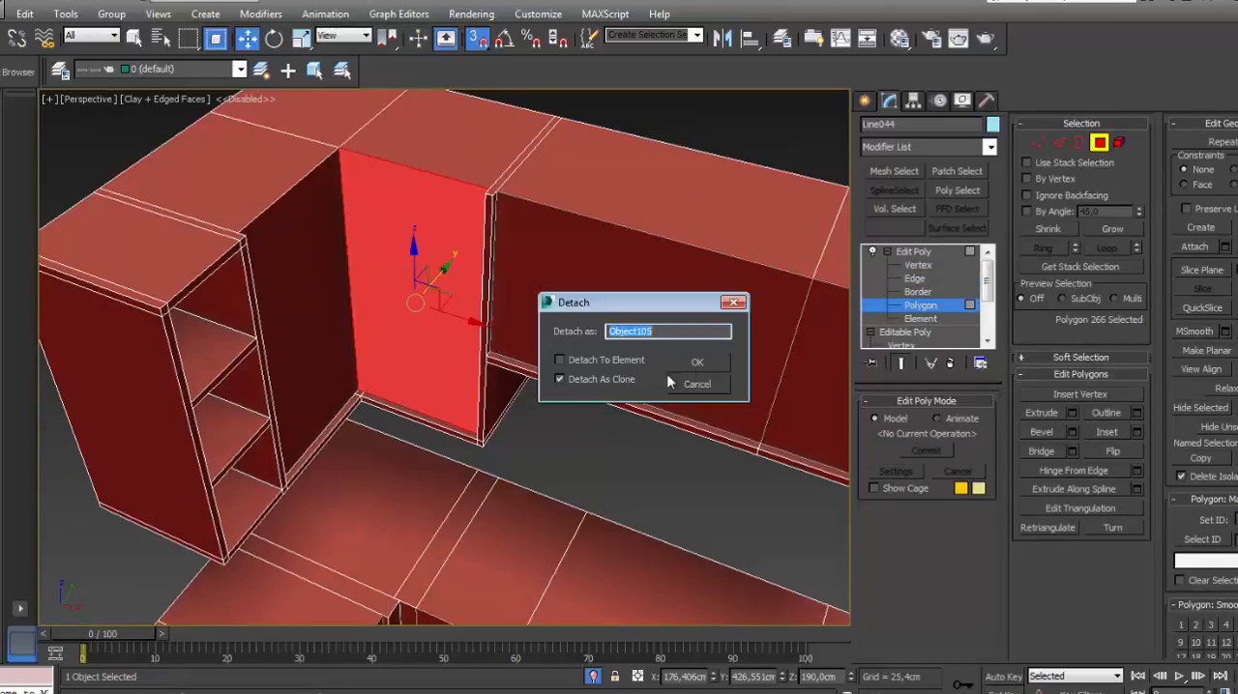
click(698, 366)
click(271, 267)
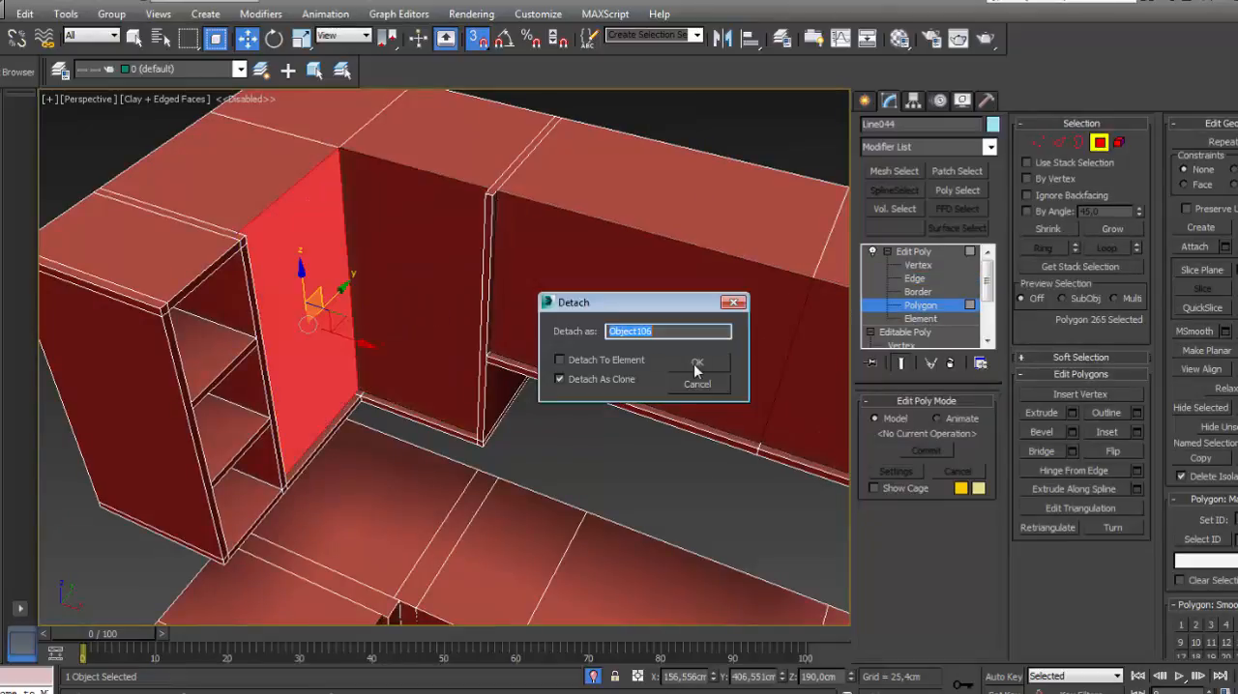
click(696, 366)
click(913, 251)
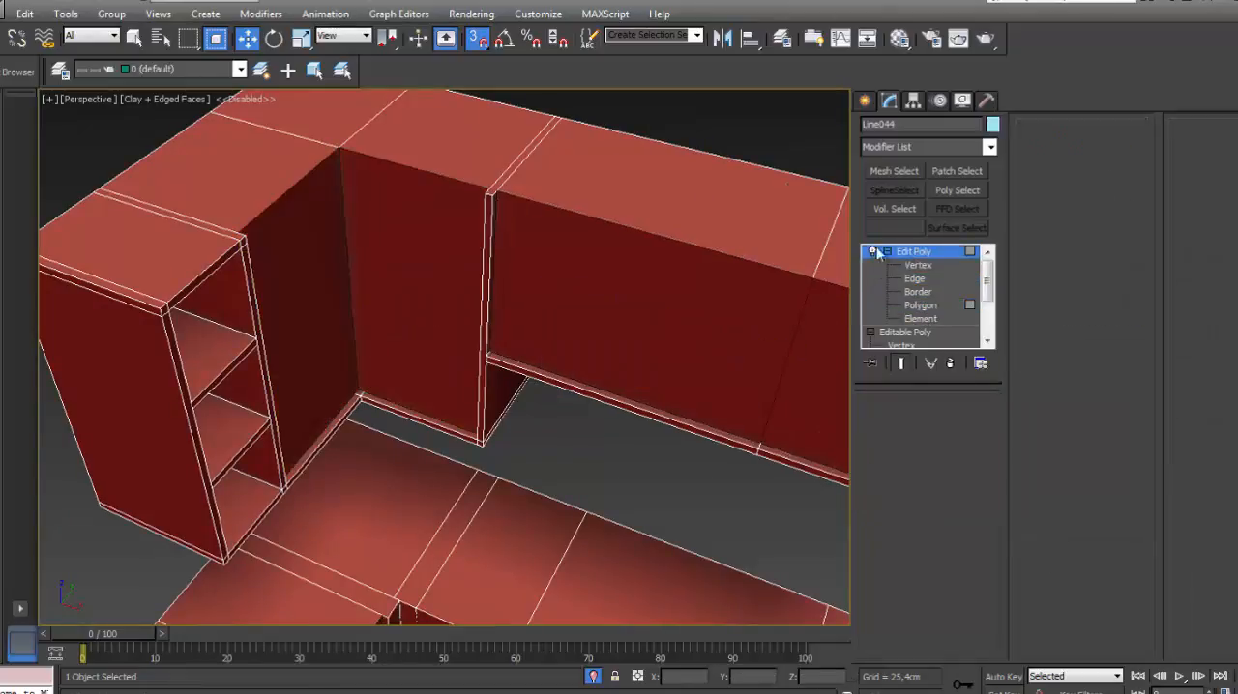
click(778, 135)
- Select all the detached door and drawer fronts, lift them above the cabinets as a check, and undo the move
scroll(713, 249, down, 10)
key(ctrl+a)
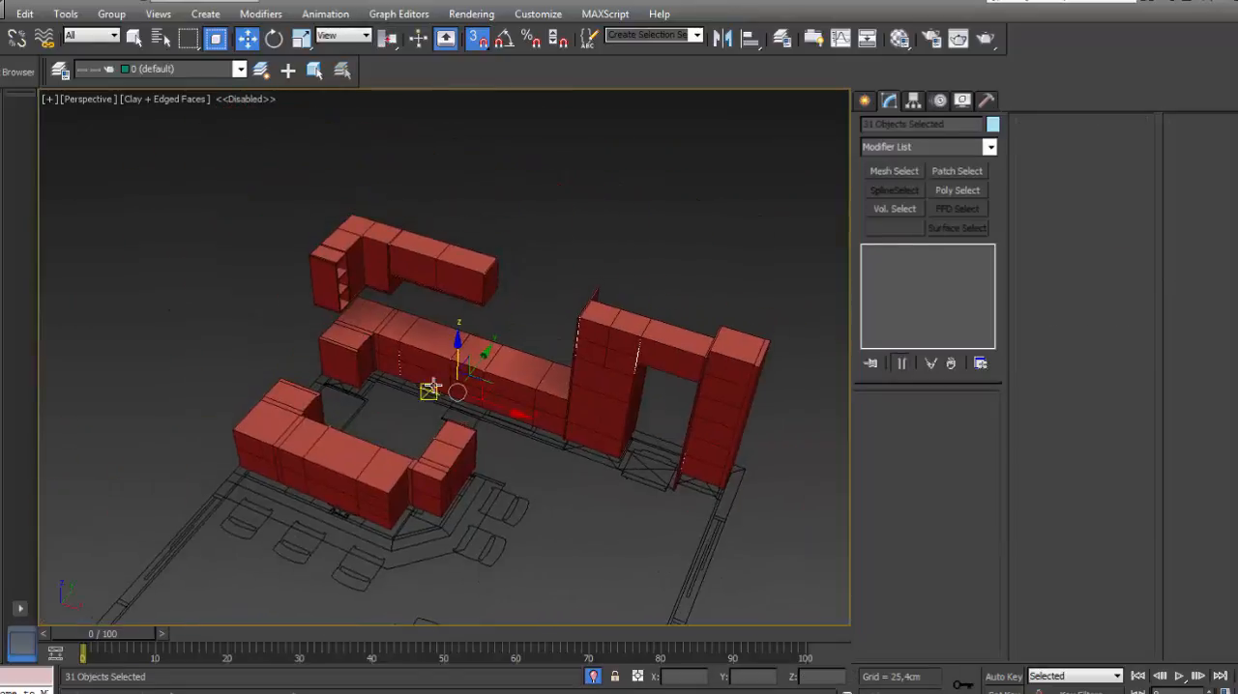
drag(454, 355, 456, 205)
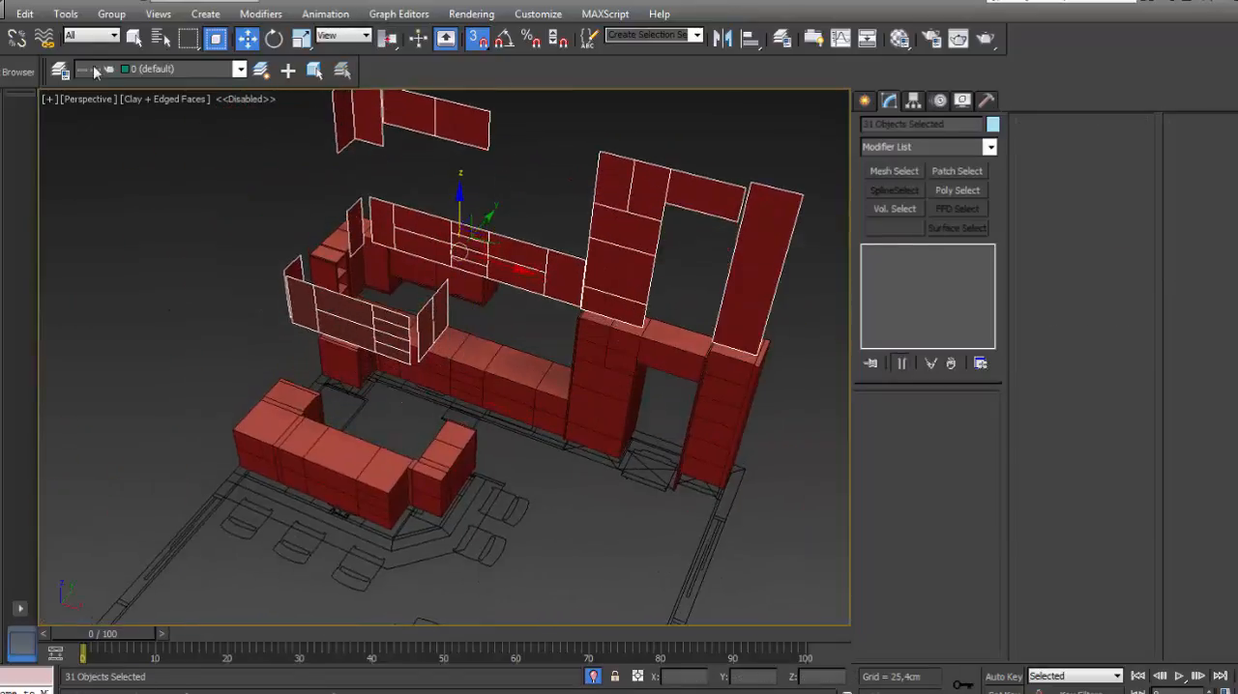
click(76, 3)
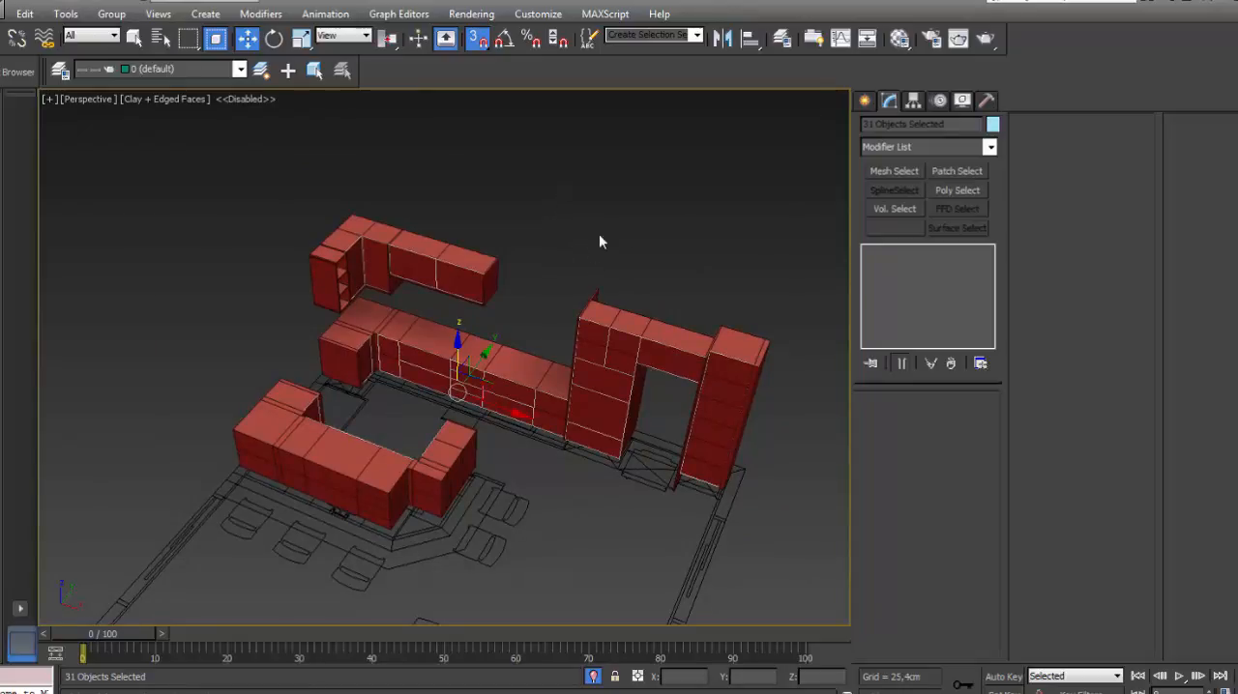
- Add the selected door and drawer fronts to layer P1 and close the layer list
click(782, 38)
click(888, 473)
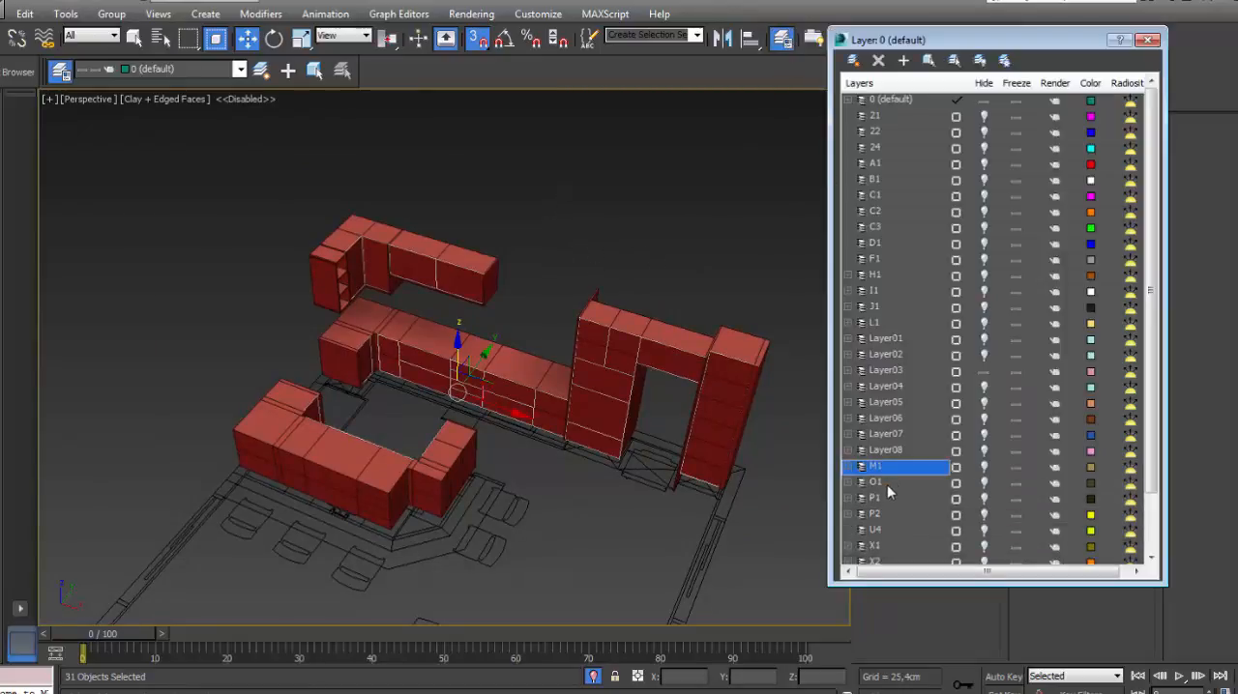
click(887, 497)
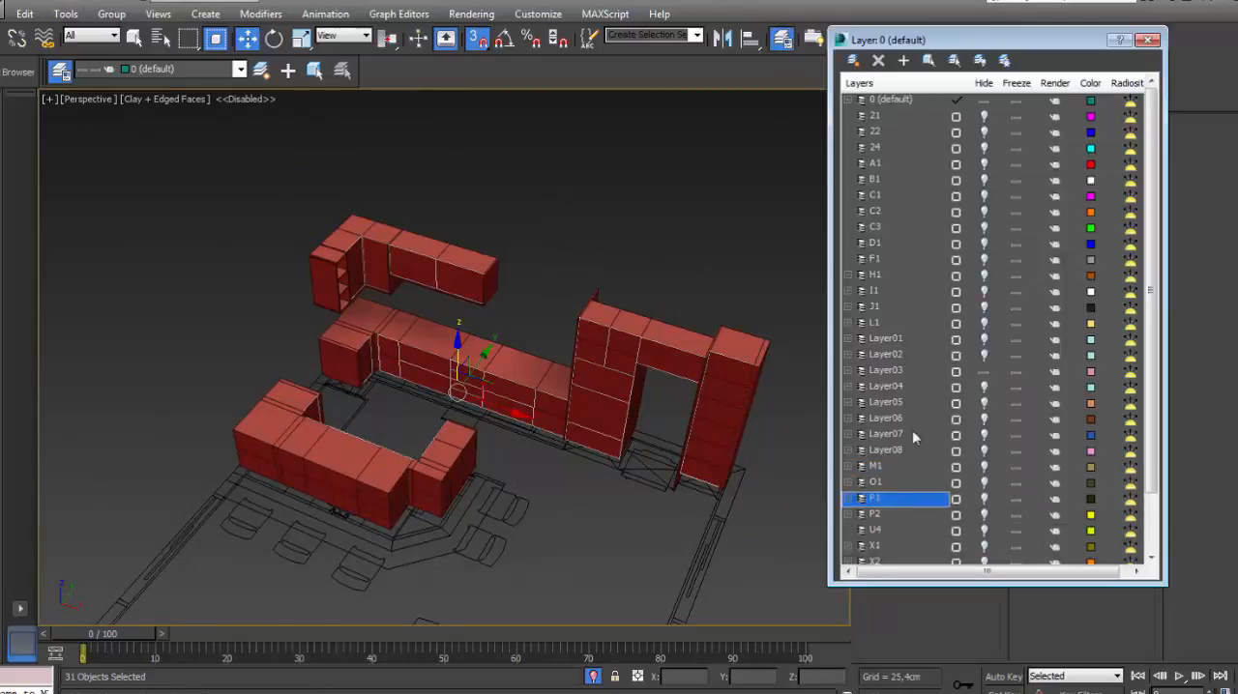
click(904, 62)
click(1147, 40)
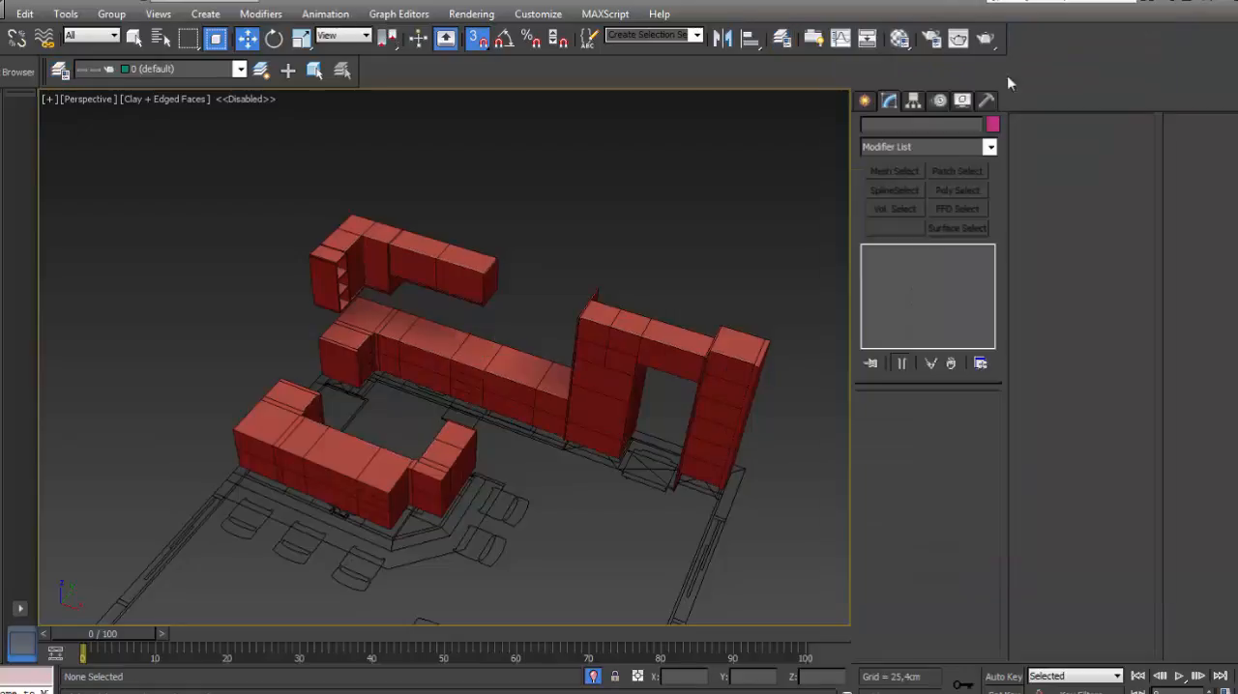
- Merge all objects from the saved cabinet-module file into the scene, with the four-viewport layout shown
middle_drag(573, 220, 489, 188)
alt+middle_drag(428, 381, 539, 334)
scroll(616, 262, up, 5)
scroll(627, 279, down, 5)
key(alt+w)
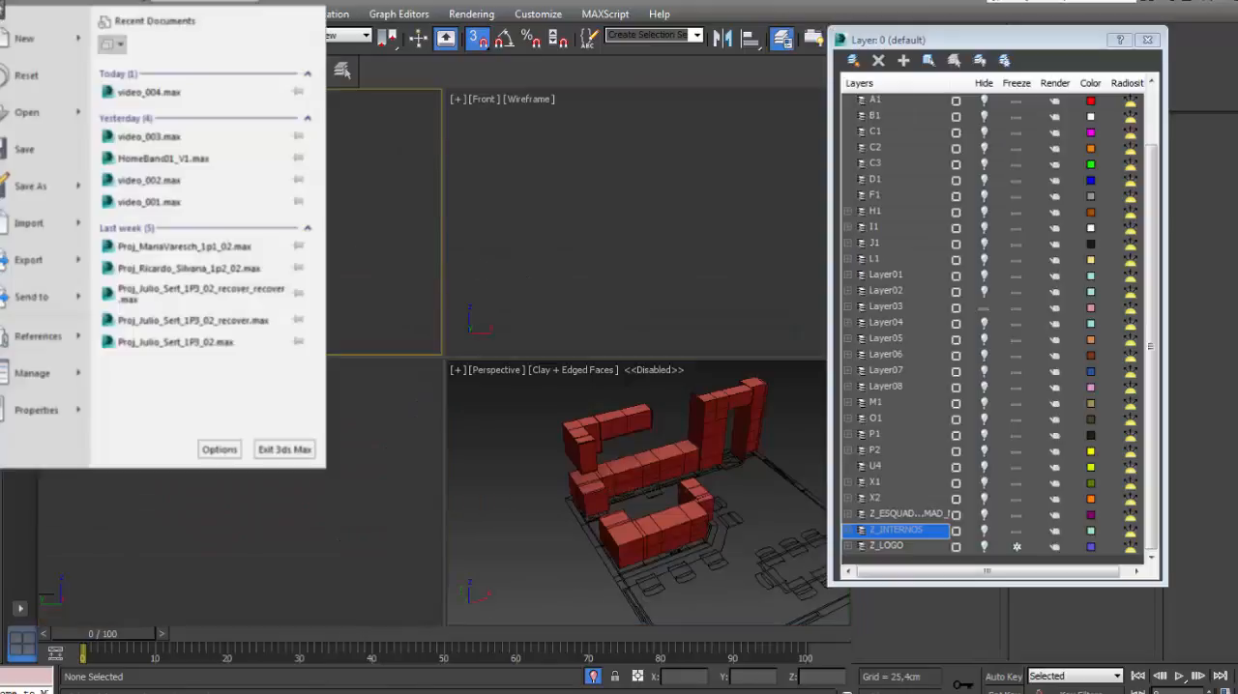
click(169, 134)
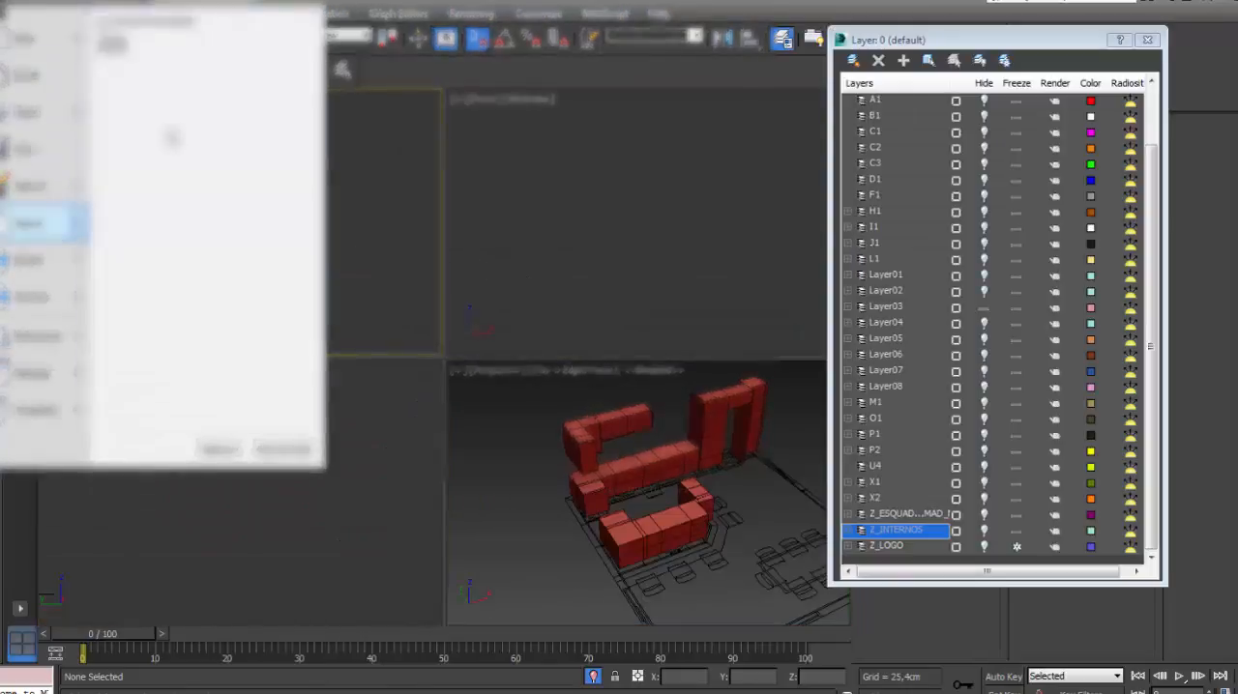
click(421, 28)
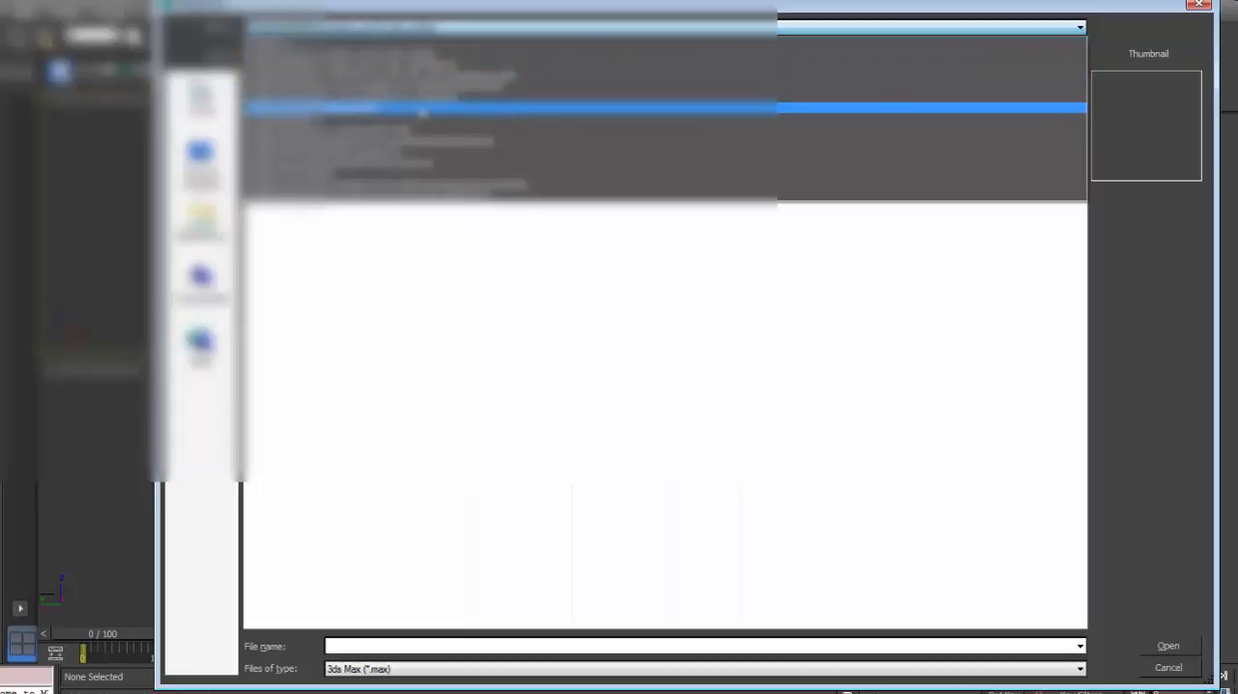
click(423, 107)
click(286, 292)
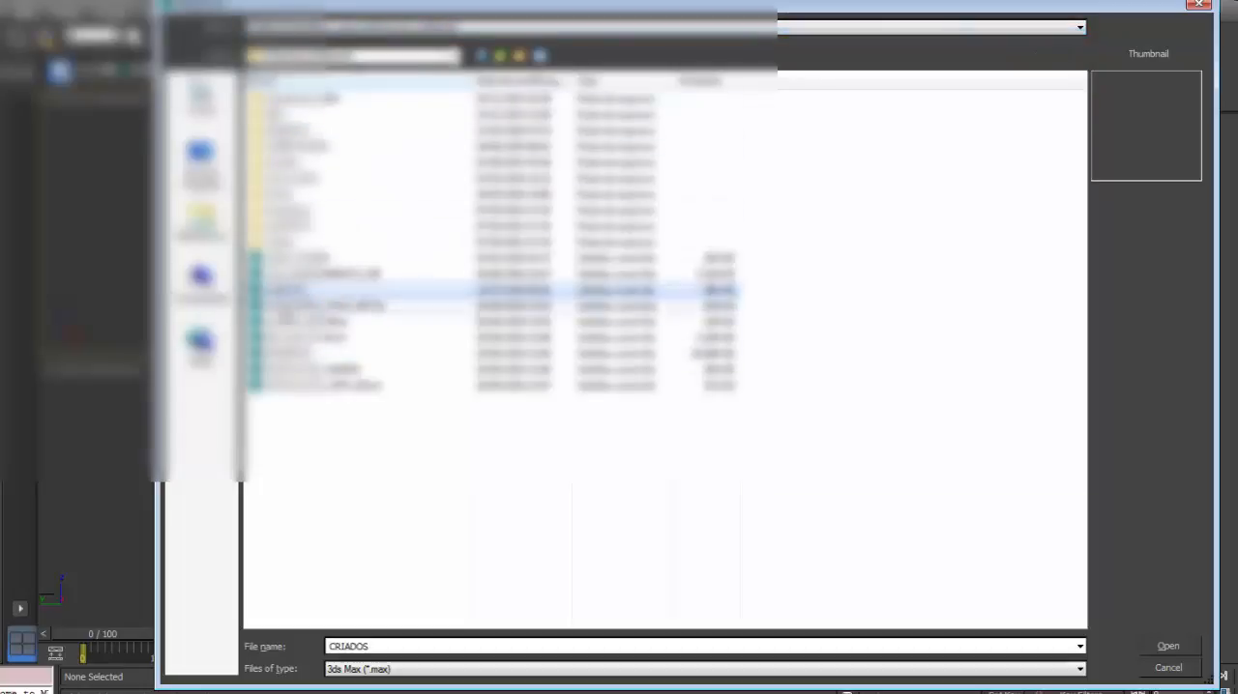
double_click(287, 341)
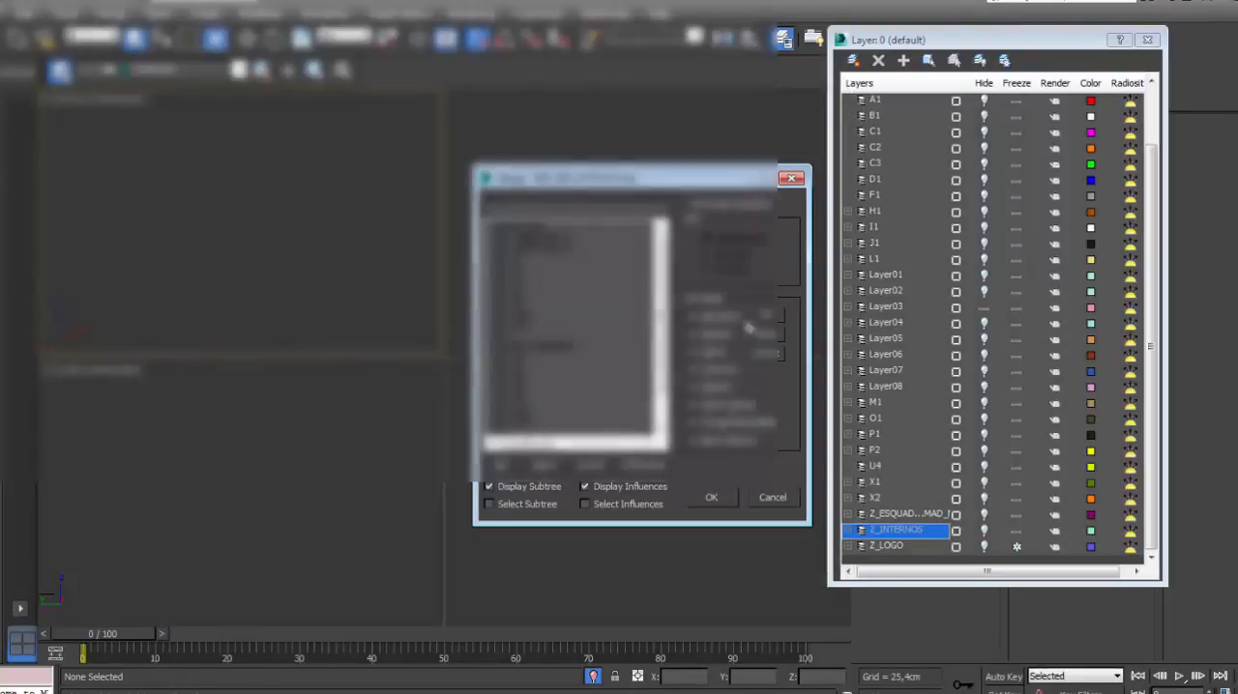
click(500, 466)
click(712, 498)
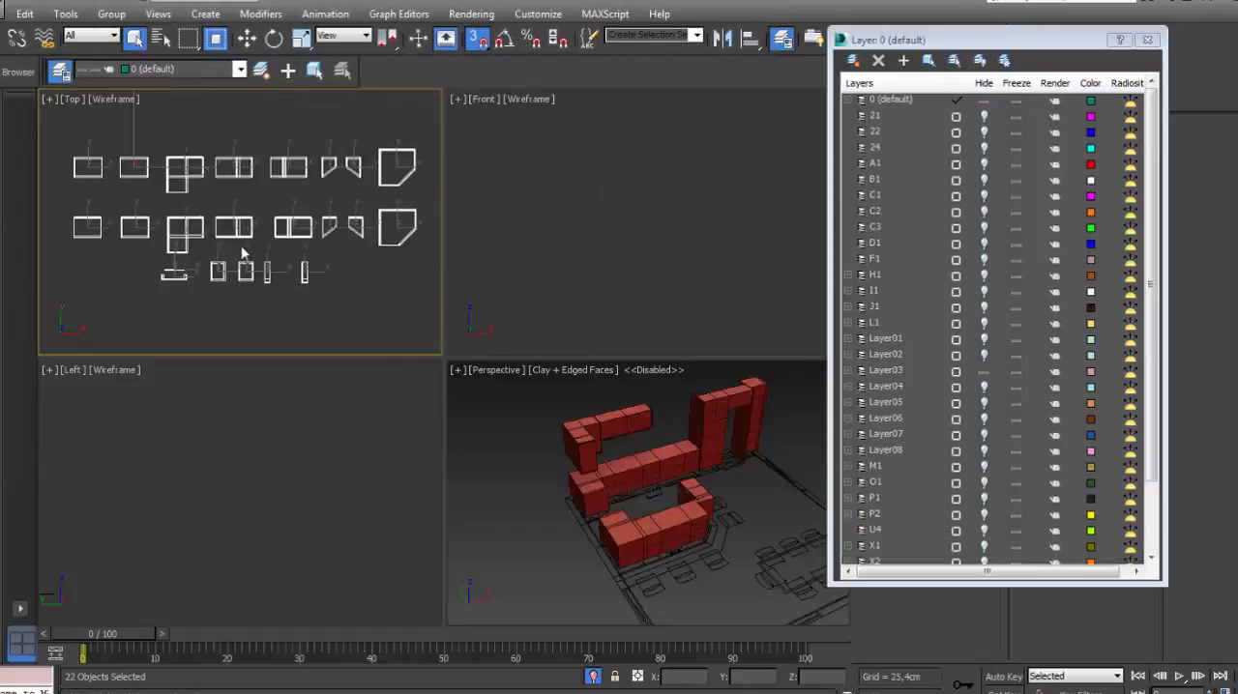
- Close the layer list and deselect the merged cabinet modules, with the tall cabinets framed in the perspective view
scroll(175, 214, up, 4)
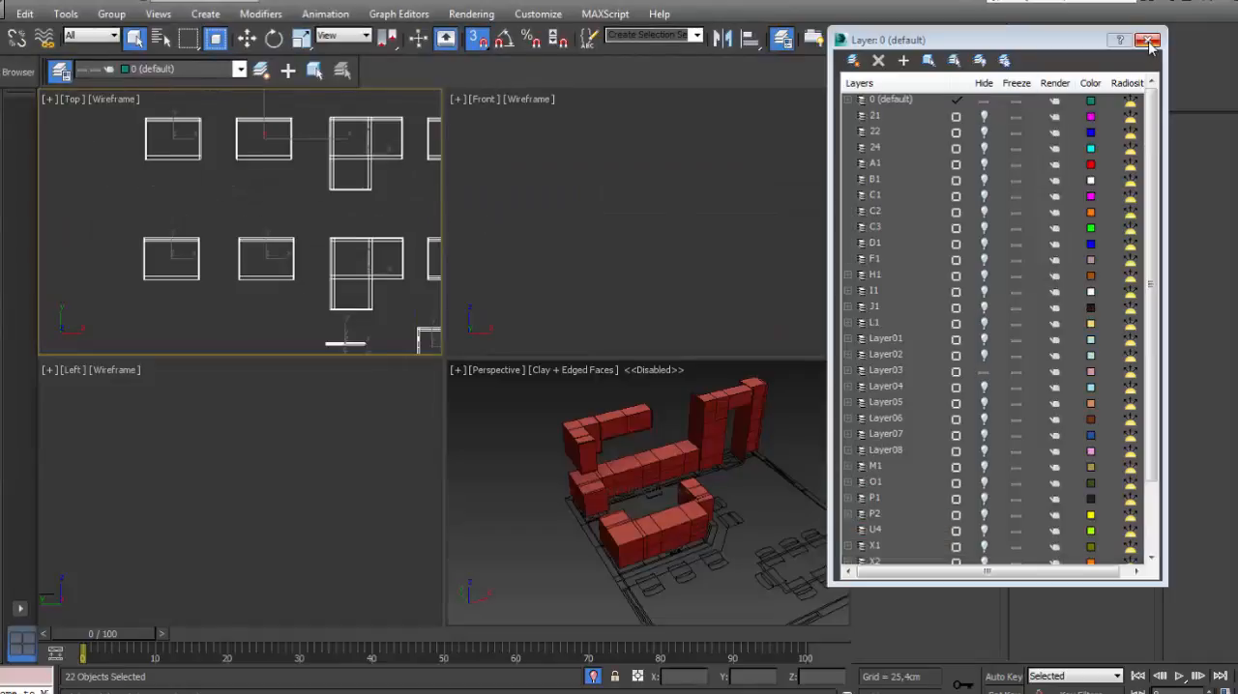
click(1148, 42)
scroll(592, 437, up, 4)
middle_drag(691, 424, 567, 459)
middle_drag(711, 452, 513, 455)
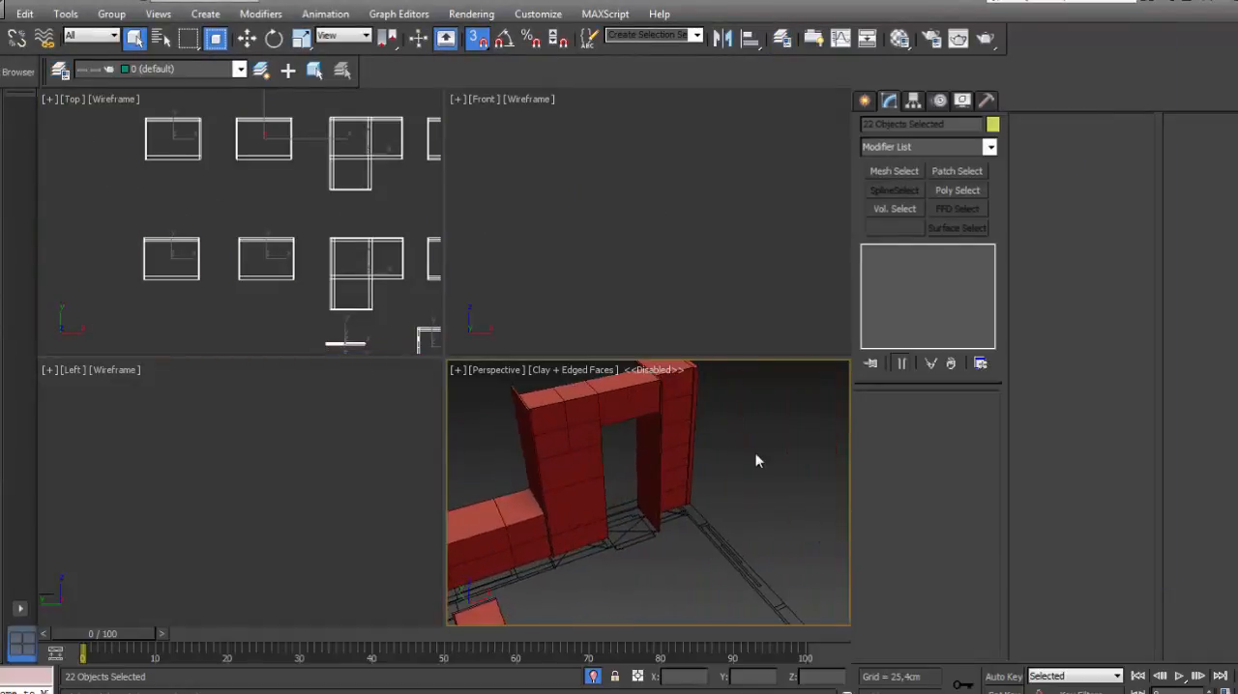
click(755, 454)
mouse_move(320, 284)
middle_down()
mouse_move(312, 301)
mouse_move(329, 301)
middle_up()
middle_drag(711, 428, 713, 455)
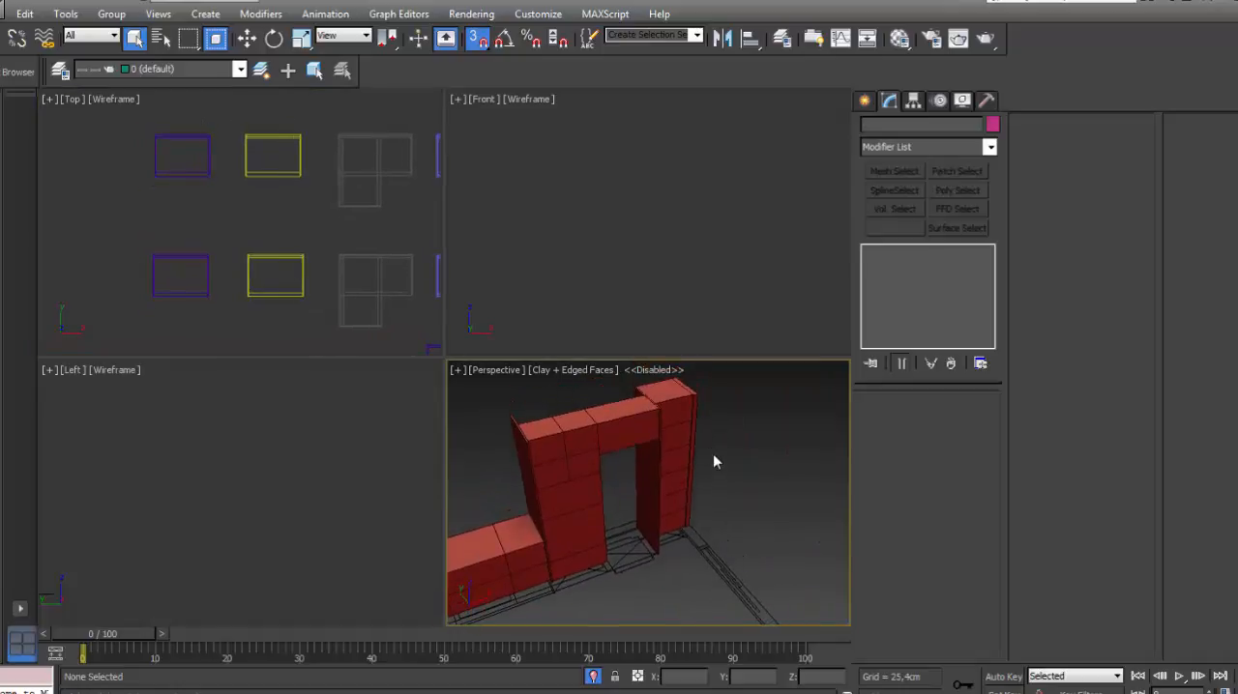
- Examine the INF_2P module's modifier stack and the kitchen's cabinet layout from several angles
click(260, 294)
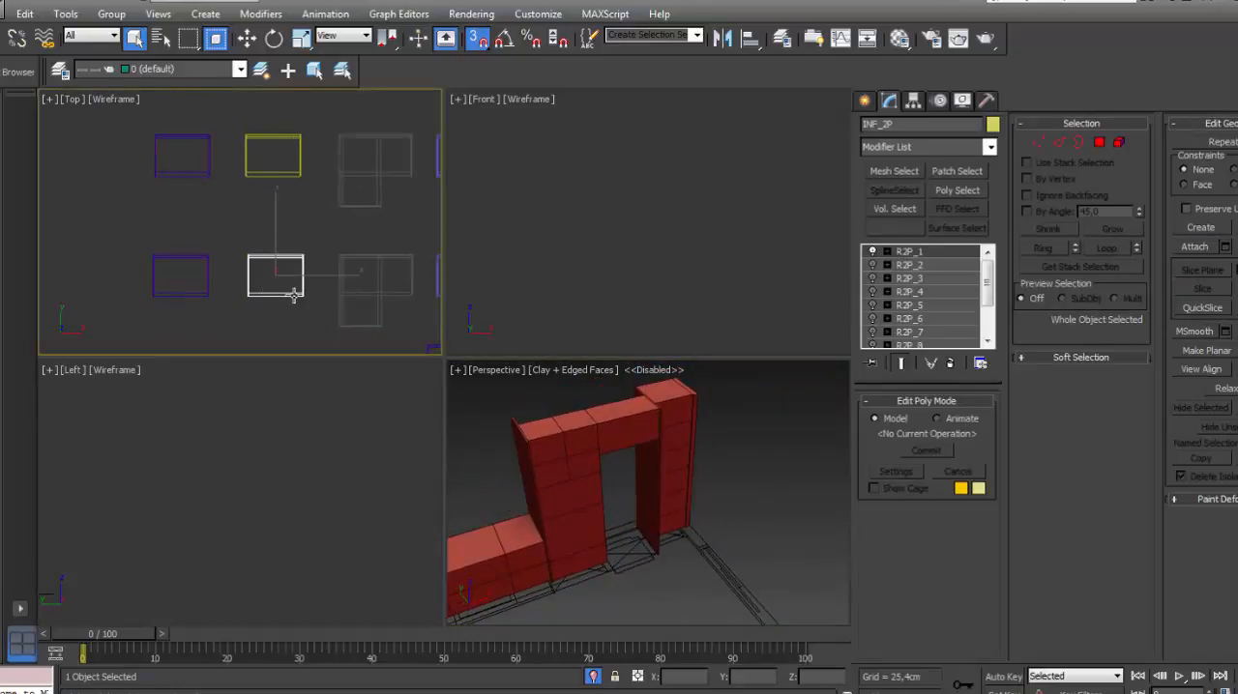
scroll(293, 296, up, 2)
click(680, 423)
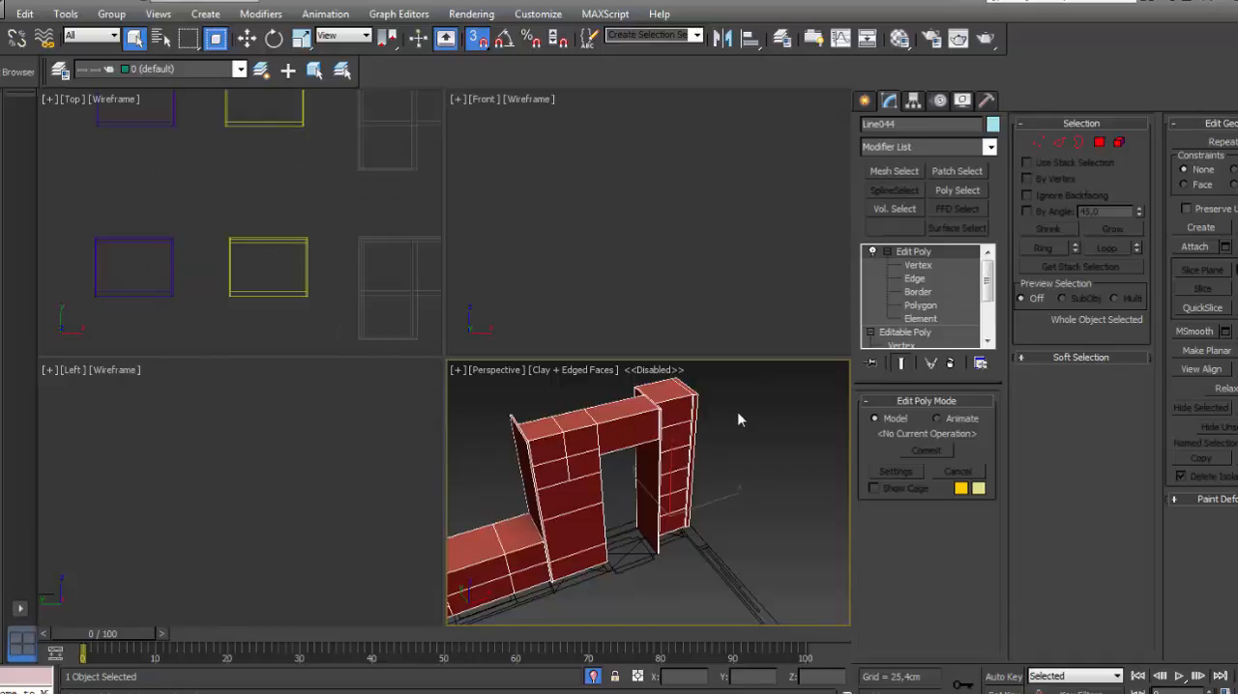
click(739, 419)
key(alt+w)
scroll(730, 413, down, 4)
middle_drag(597, 381, 633, 331)
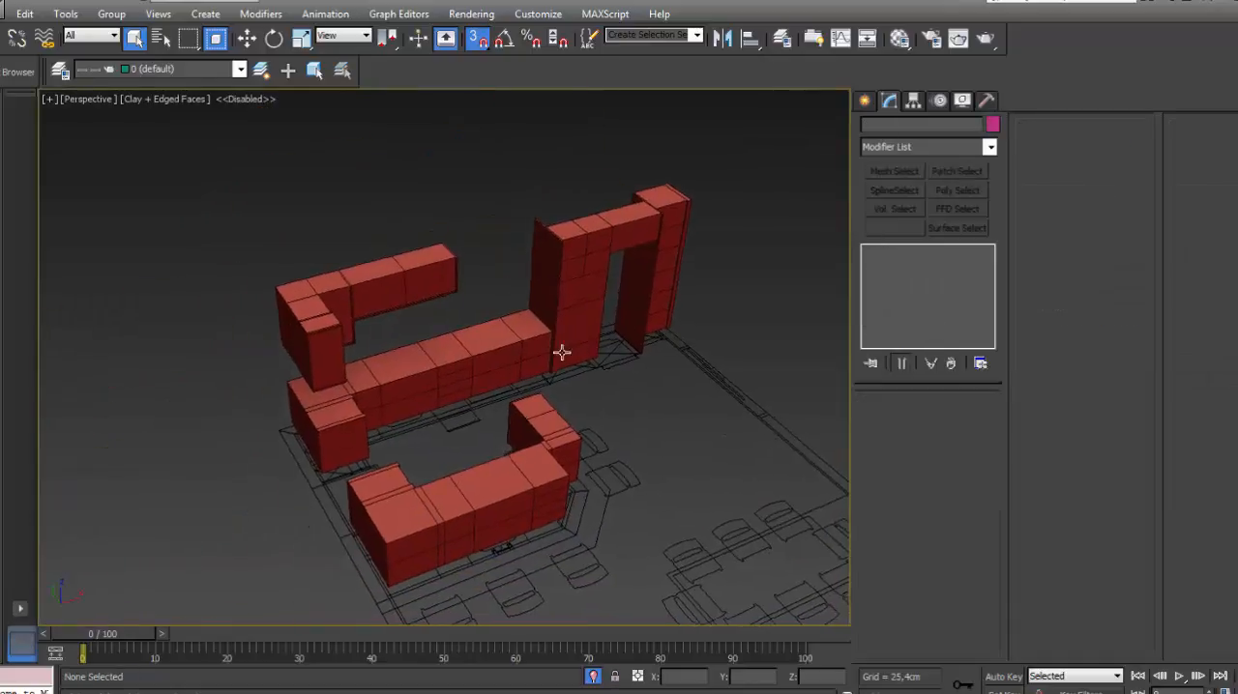
alt+middle_drag(562, 353, 535, 326)
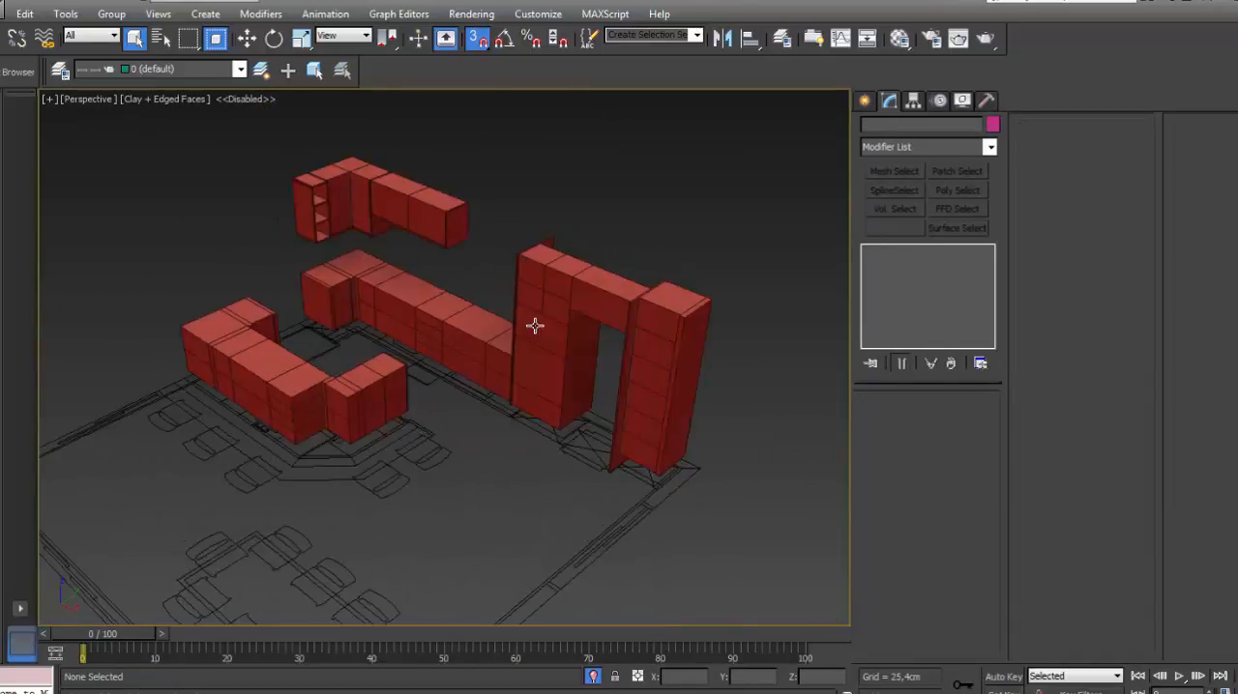
scroll(535, 326, up, 2)
key(alt+w)
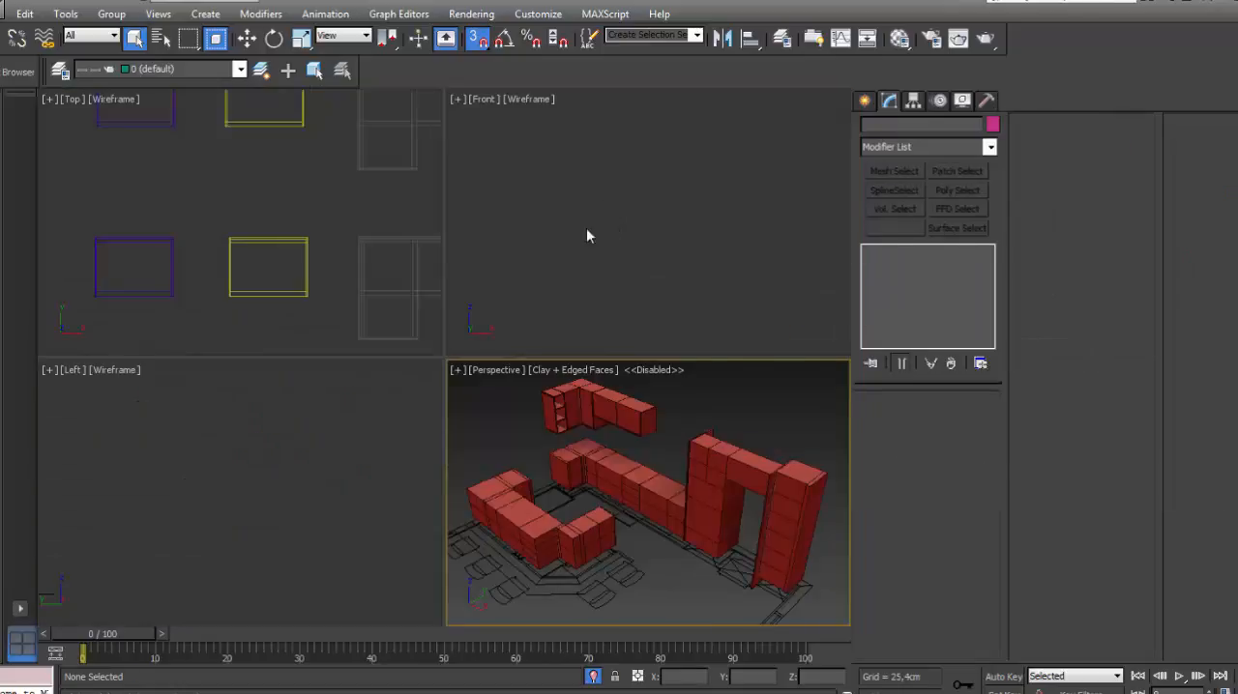
- Fit a merged shelf module into the tall cabinet at the far end of the kitchen run
middle_drag(579, 295, 268, 218)
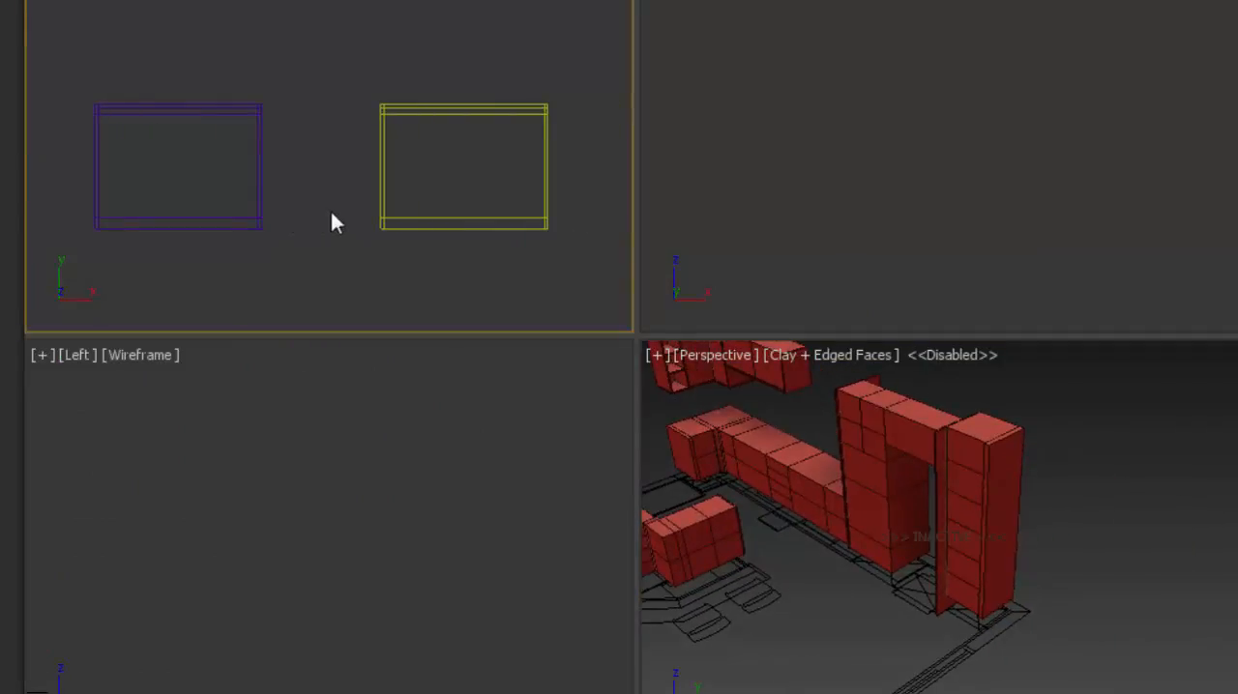
scroll(416, 219, down, 3)
click(981, 470)
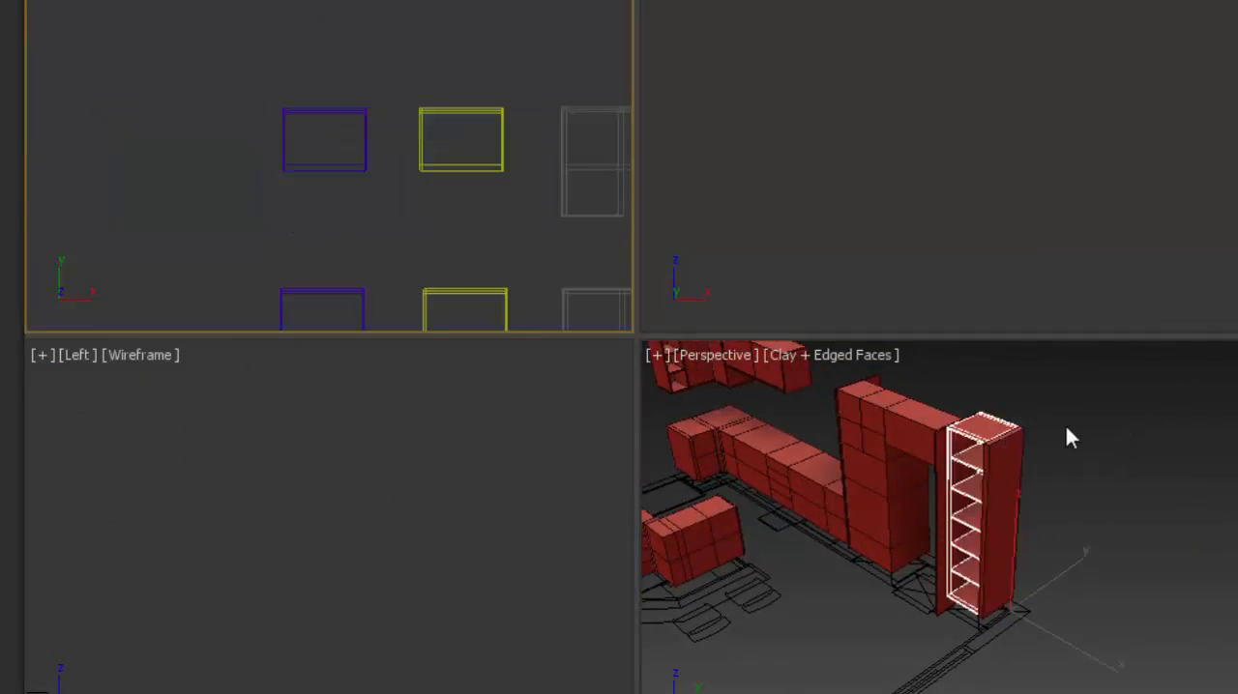
scroll(963, 440, up, 5)
- Fit the purple-outlined module from the library's upper row into the bridge cabinet above the opening
click(355, 171)
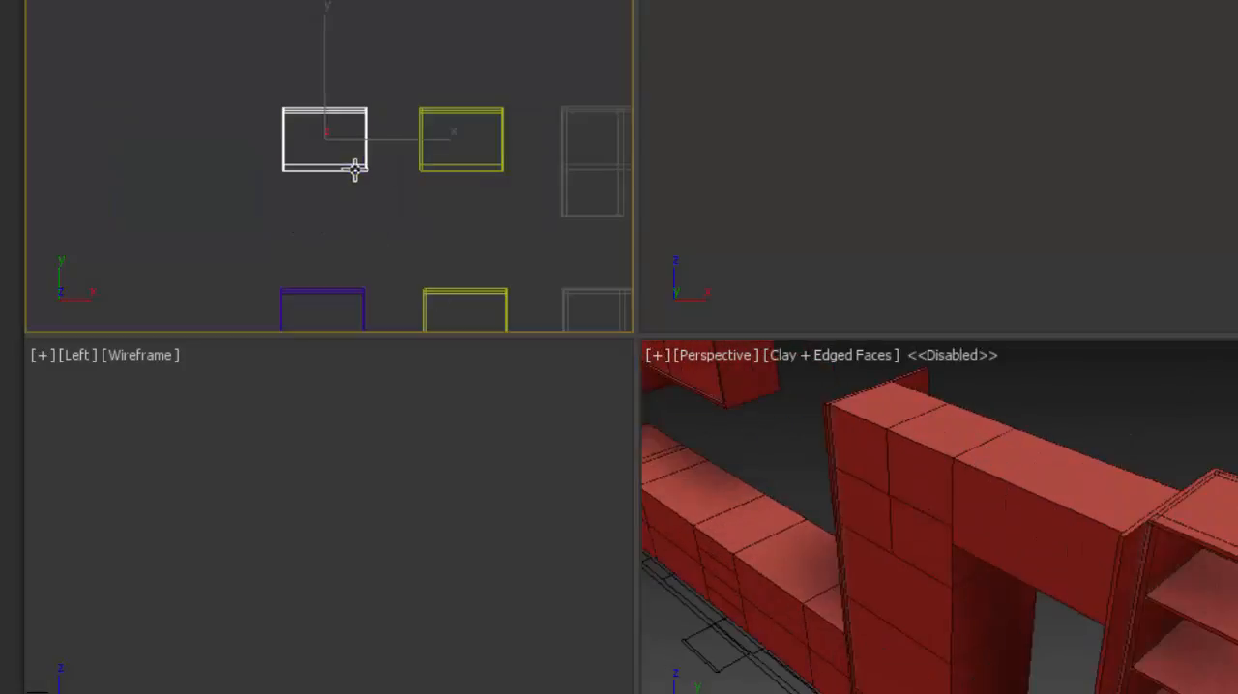
drag(1237, 390, 1101, 433)
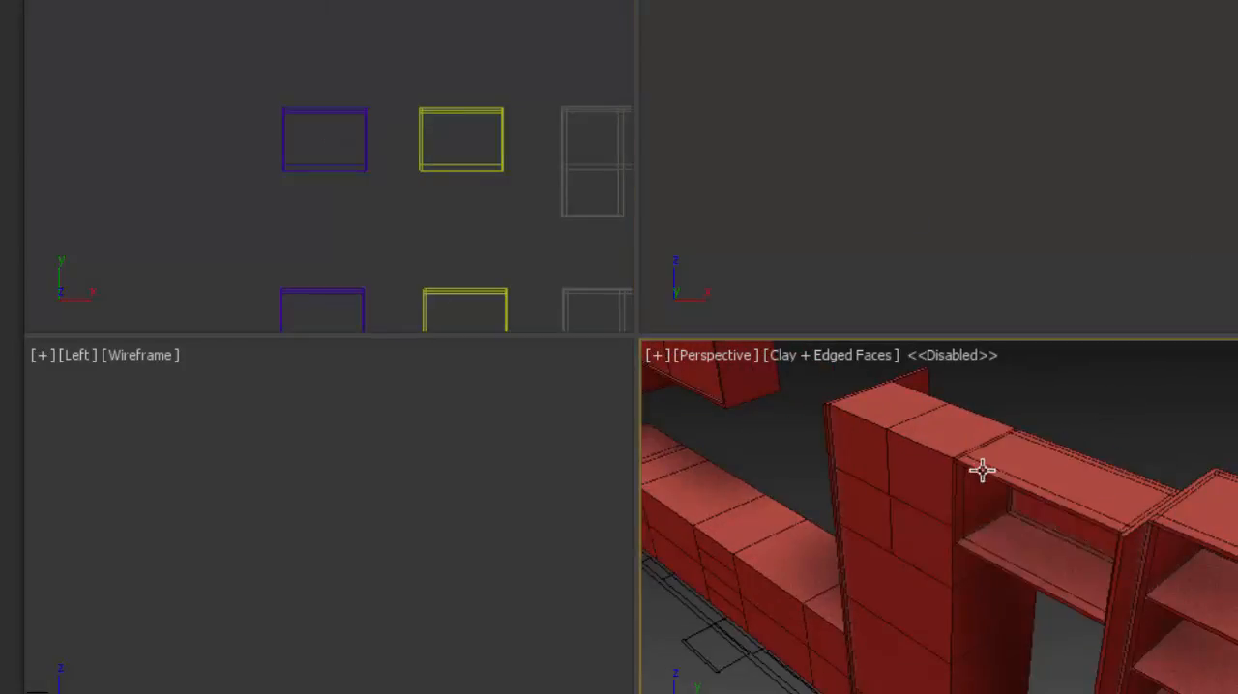
- Fit the yellow module from the library's upper row into the upper part of the tall cabinet beside the bridge cabinet
middle_drag(967, 467, 1024, 469)
click(486, 172)
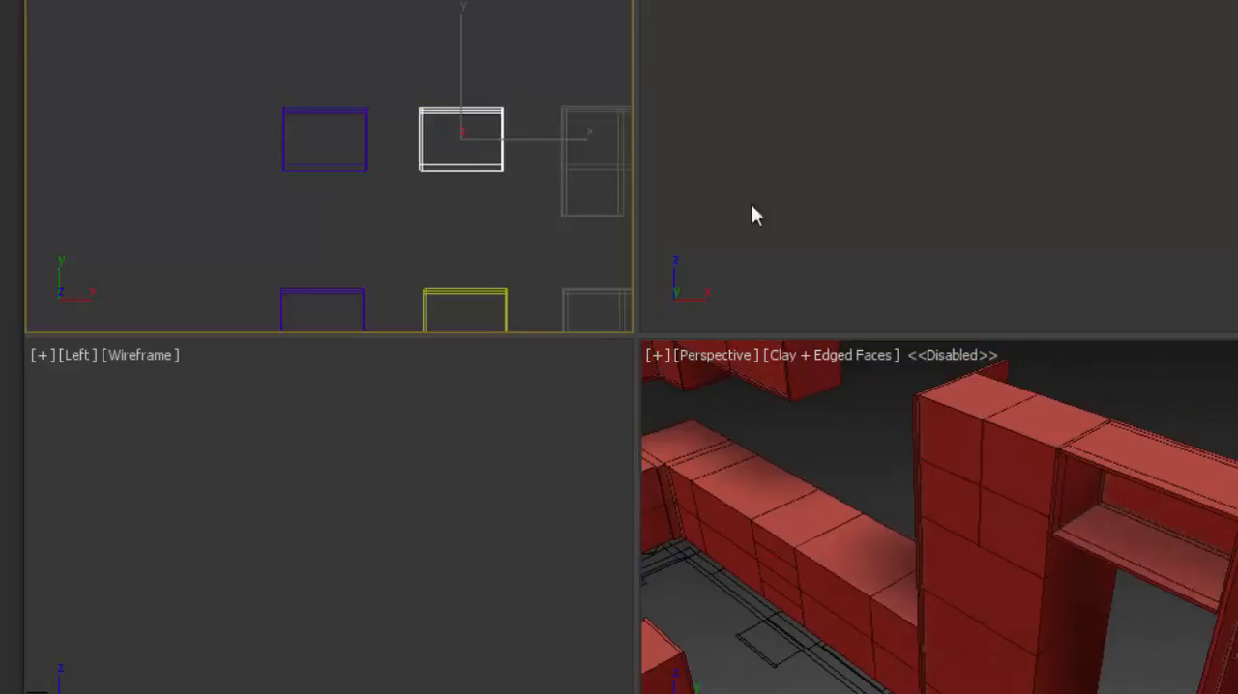
drag(1064, 348, 1054, 438)
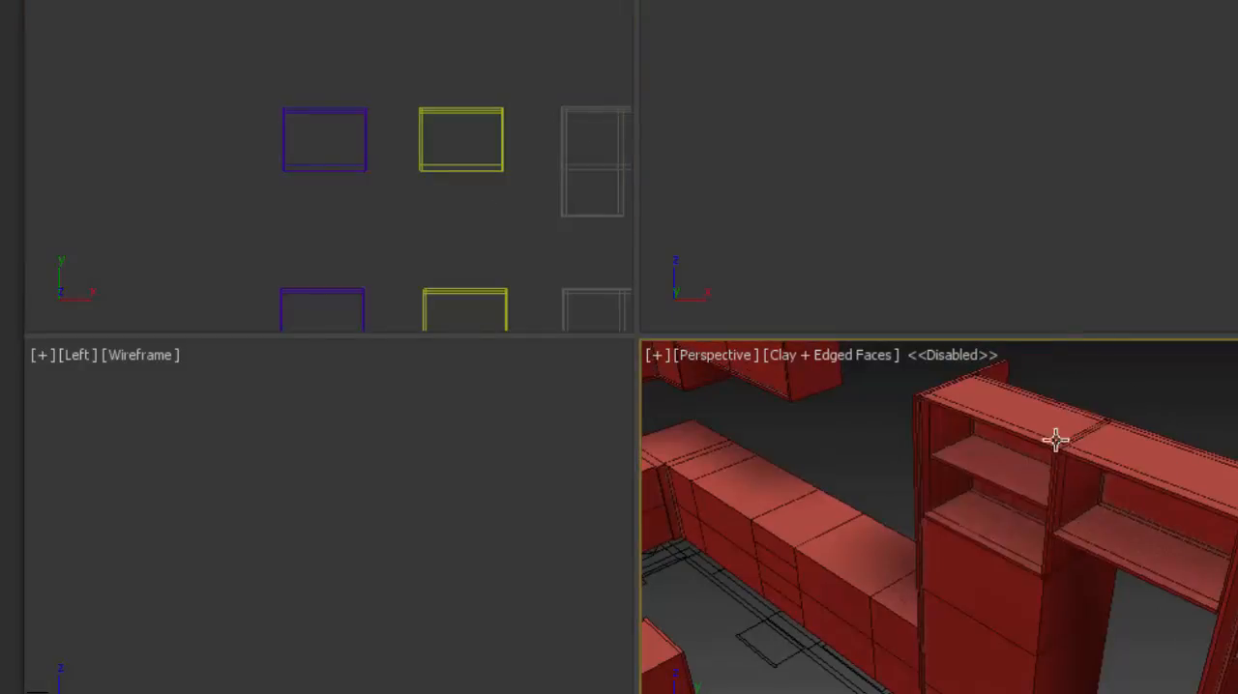
- Fit the purple module from the library's upper row into the lower part of the same tall cabinet
scroll(1069, 409, down, 5)
scroll(1070, 410, up, 3)
middle_drag(1070, 409, 1024, 479)
scroll(1031, 450, up, 3)
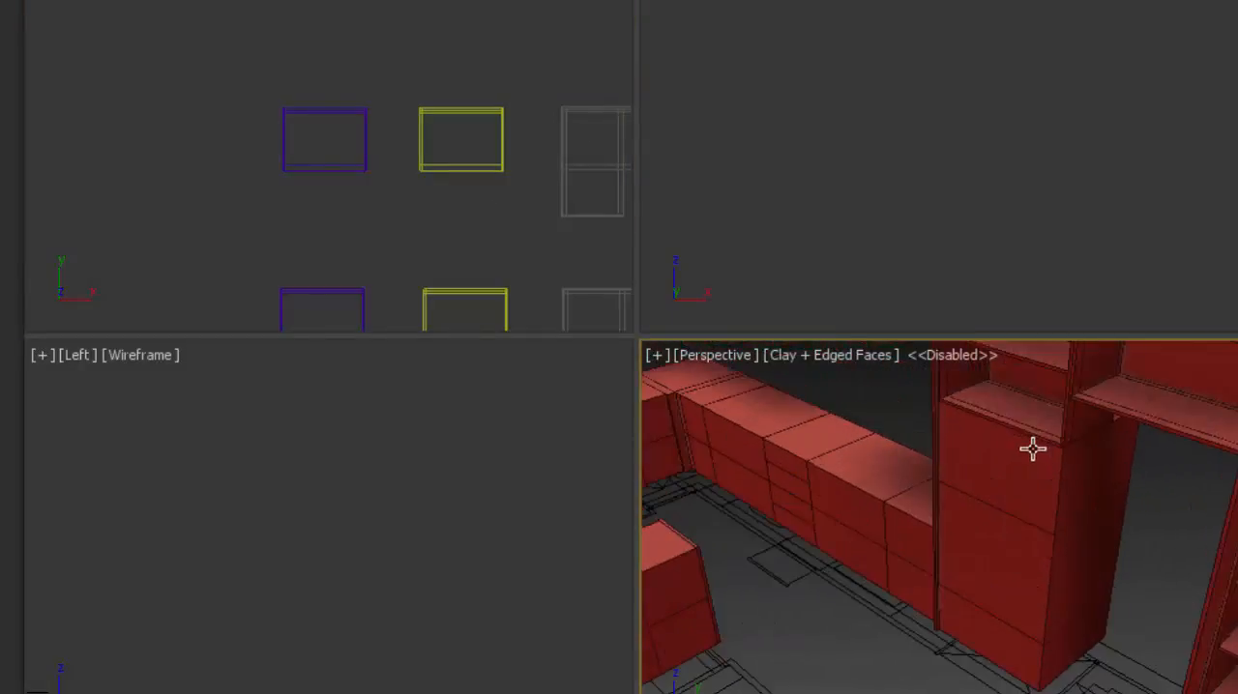
click(329, 171)
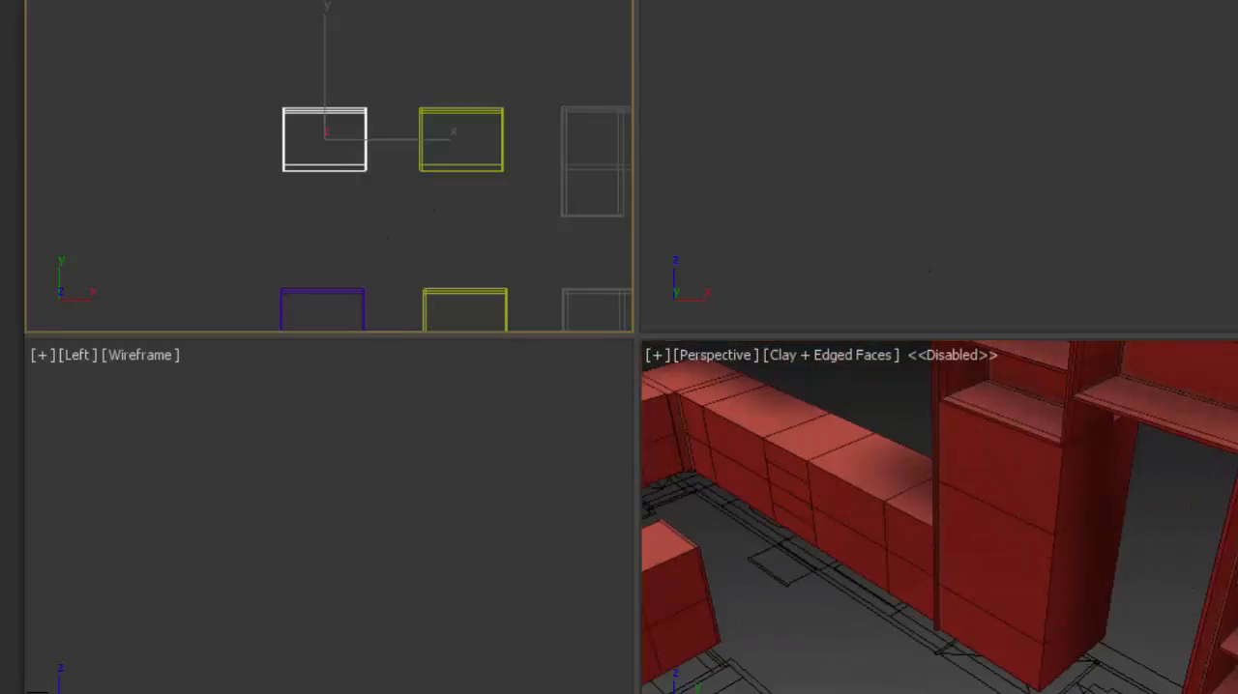
drag(1237, 378, 1022, 425)
click(1016, 203)
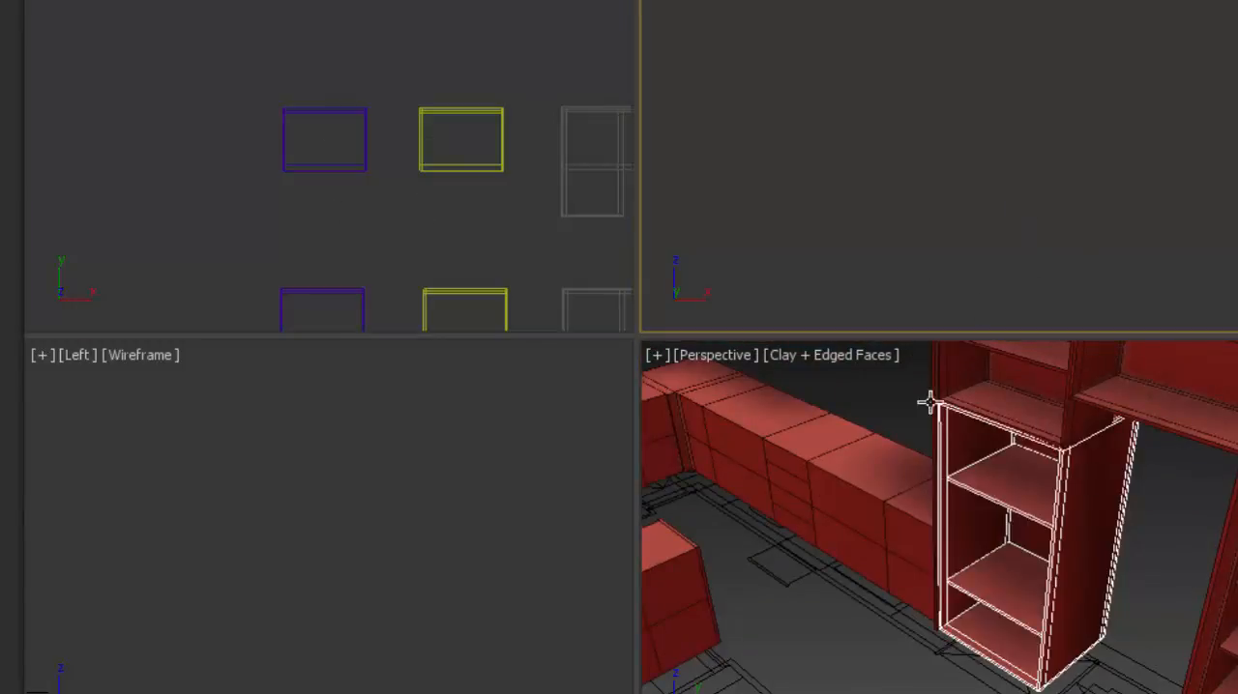
click(893, 411)
- Fit the lower-row purple module into the narrow base cabinet beside the tall cabinet and into the wide base cabinet next to it
middle_drag(905, 456, 1125, 450)
scroll(1112, 514, up, 3)
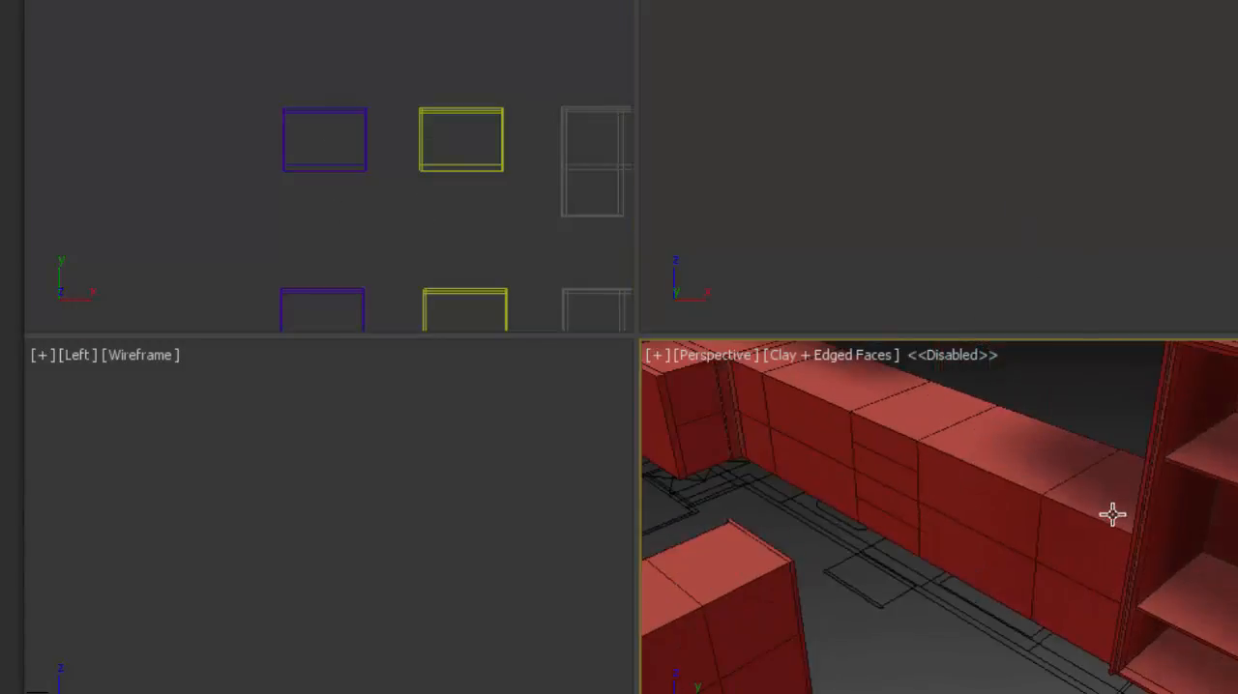
click(363, 172)
click(362, 304)
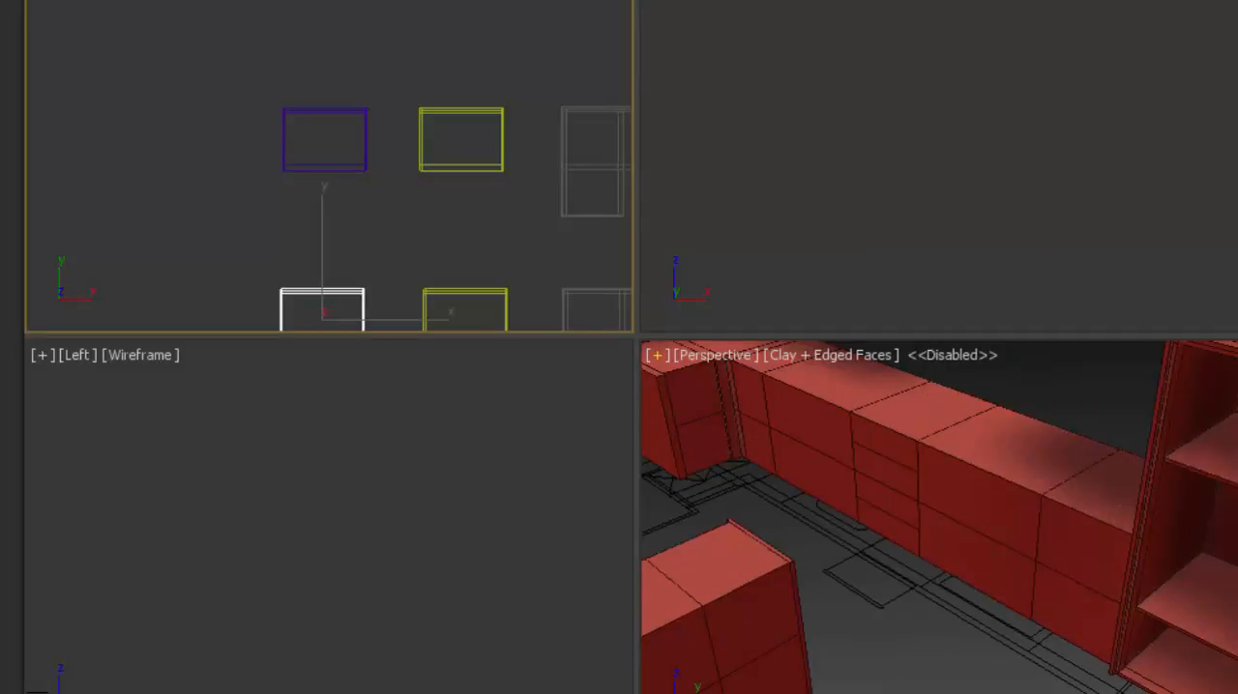
drag(1237, 455, 1104, 522)
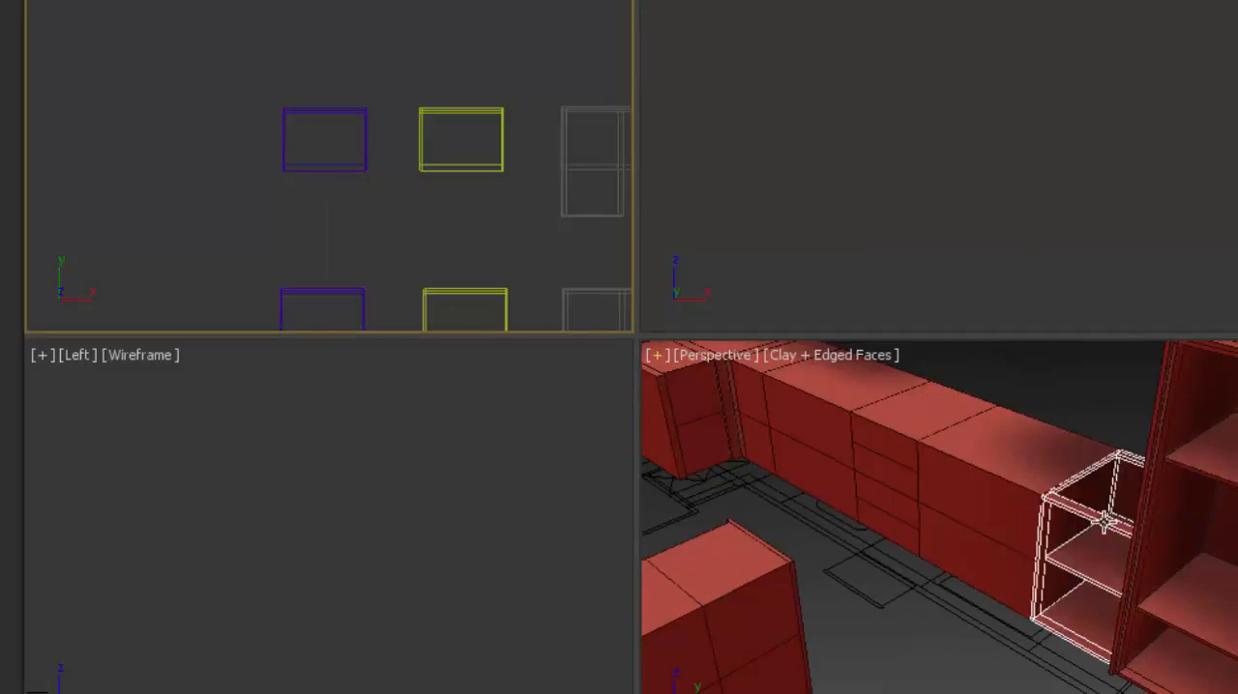
drag(1233, 302, 1037, 465)
- Fit the lower-row purple module into the drawer base cabinet of the wall run
middle_drag(903, 413, 979, 435)
scroll(975, 434, up, 3)
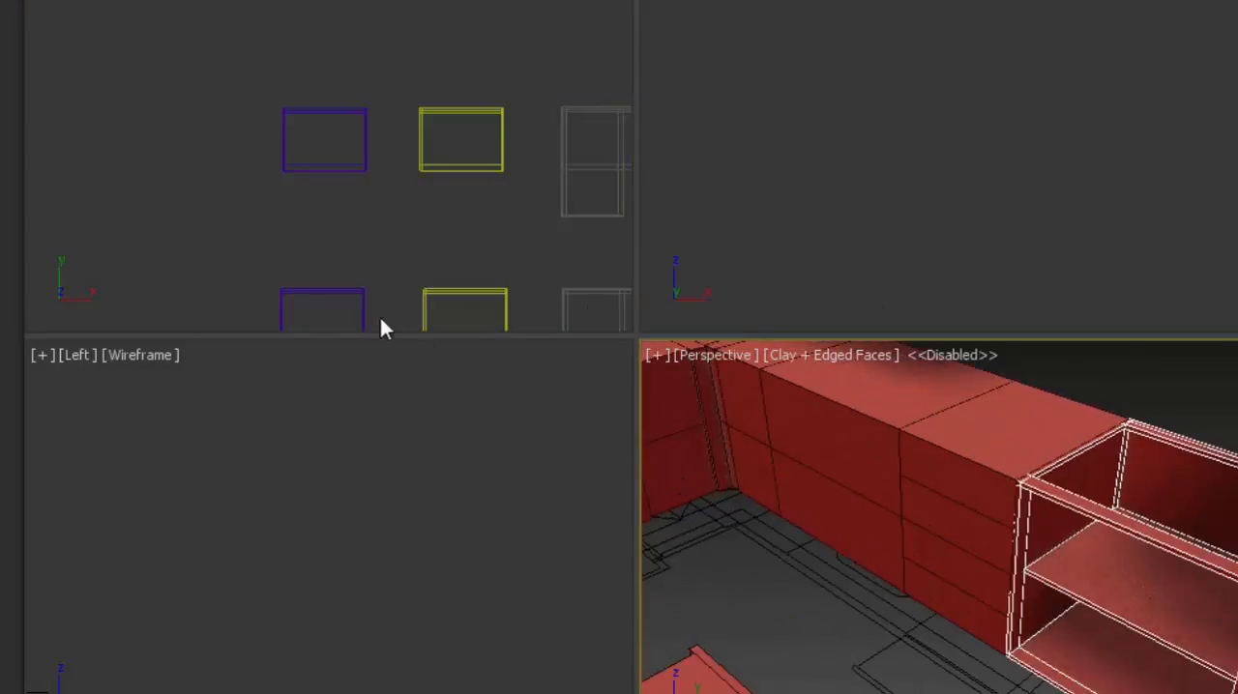
click(352, 292)
drag(1237, 261, 997, 441)
middle_drag(1006, 446, 1160, 537)
scroll(1165, 579, down, 1)
middle_drag(1067, 530, 1094, 539)
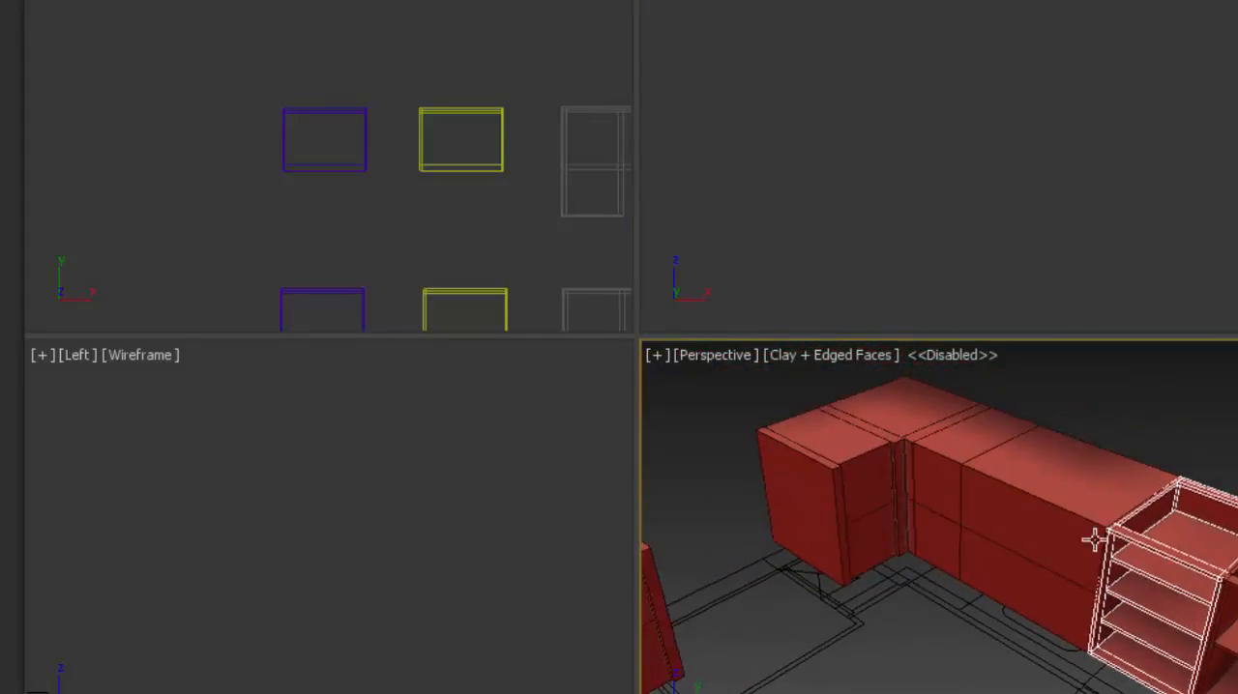
- Fit the lower-row purple module into the wide base cabinet between the drawer cabinet and the corner
scroll(1053, 501, up, 2)
click(324, 288)
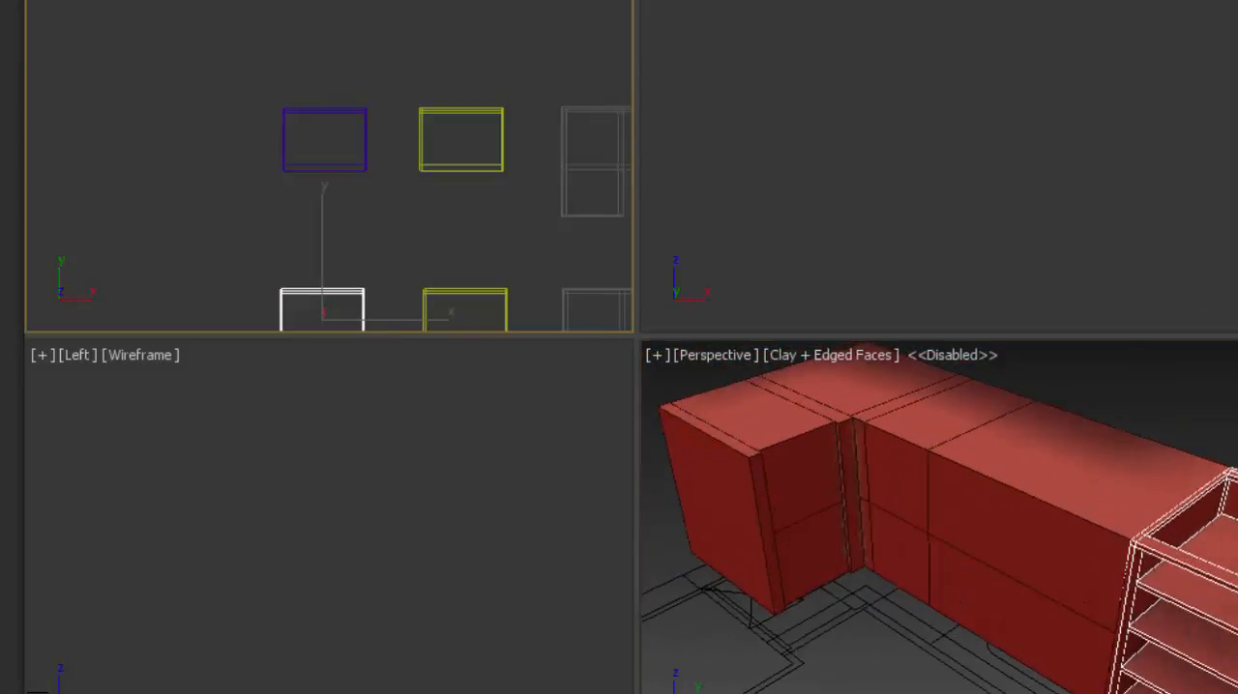
drag(1237, 454, 1088, 441)
click(1113, 390)
scroll(944, 416, down, 2)
- Fit the lower-row purple module into the end base cabinet around the corner of the wall run
middle_drag(1050, 487, 1146, 534)
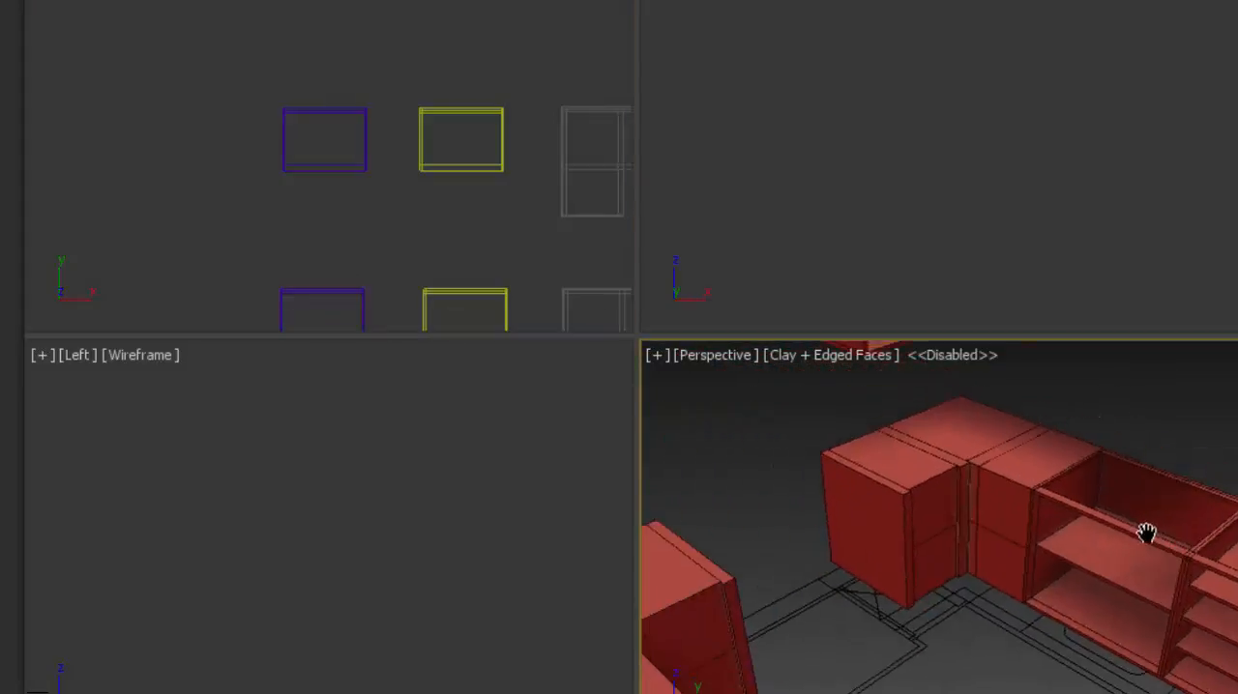
scroll(989, 477, up, 3)
click(358, 312)
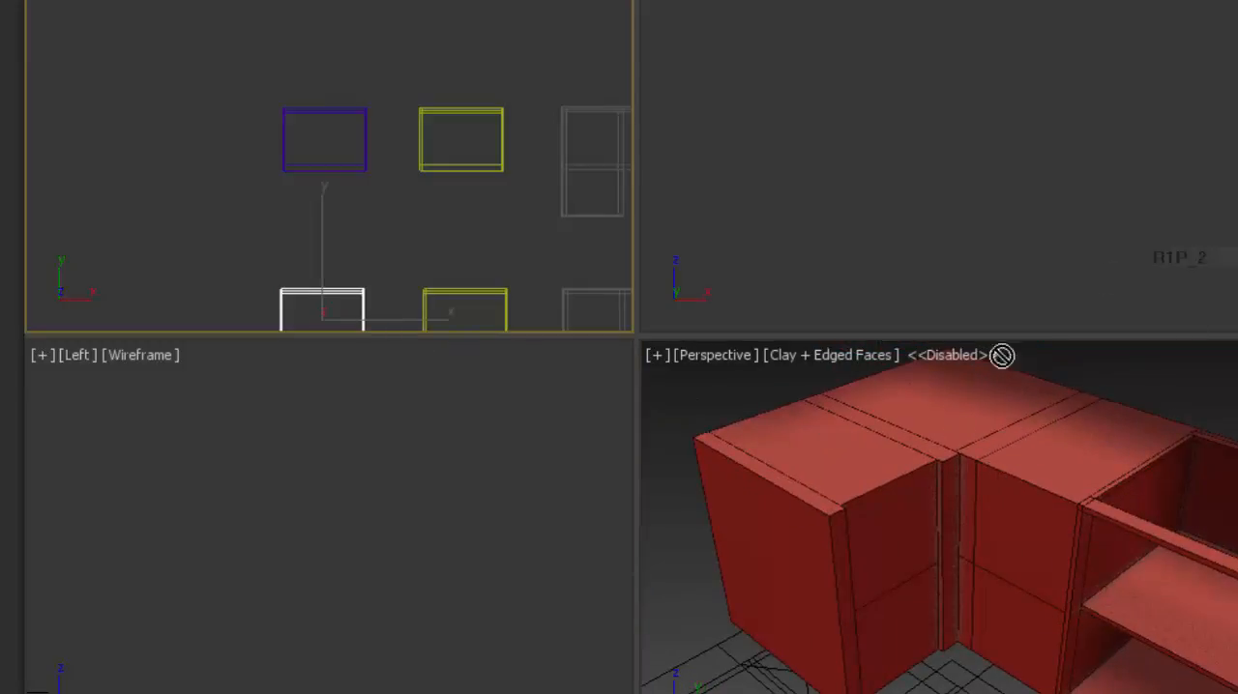
drag(1002, 357, 866, 410)
click(887, 281)
- Fit the blue divided corner module into the corner base cabinet of the wall run
middle_click(953, 469)
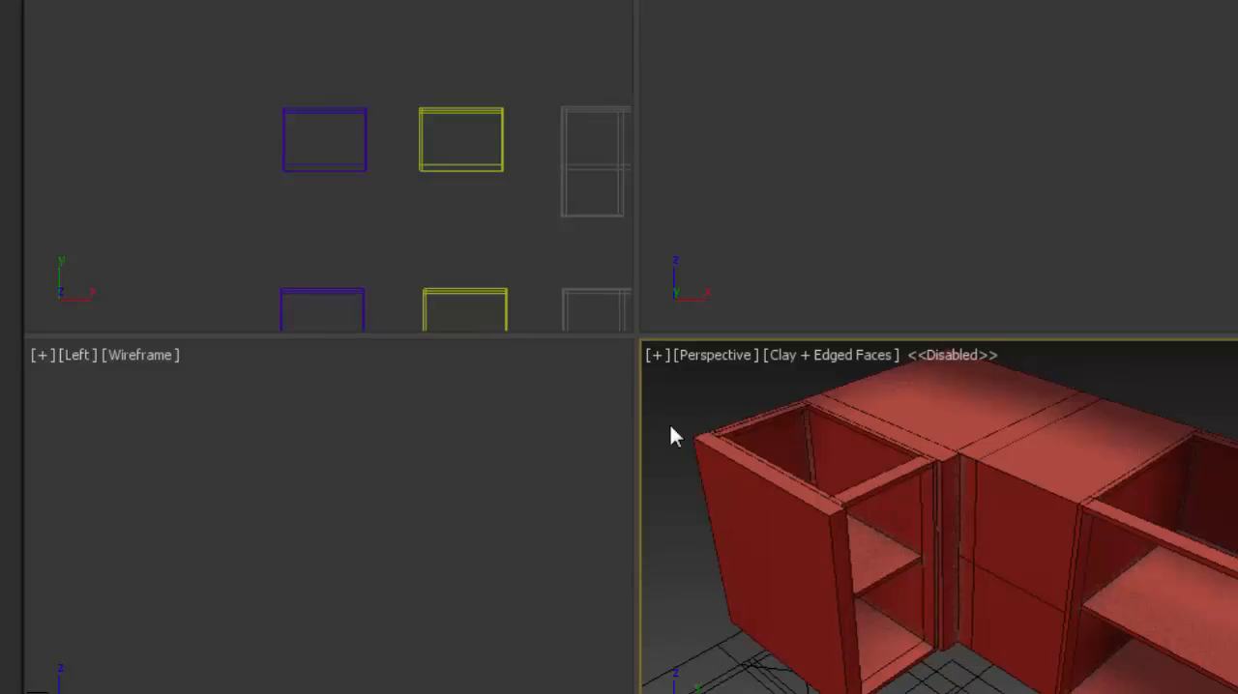
scroll(854, 467, down, 2)
middle_drag(854, 467, 798, 463)
middle_drag(506, 285, 197, 178)
scroll(353, 206, down, 3)
scroll(398, 215, up, 3)
click(403, 248)
key(z)
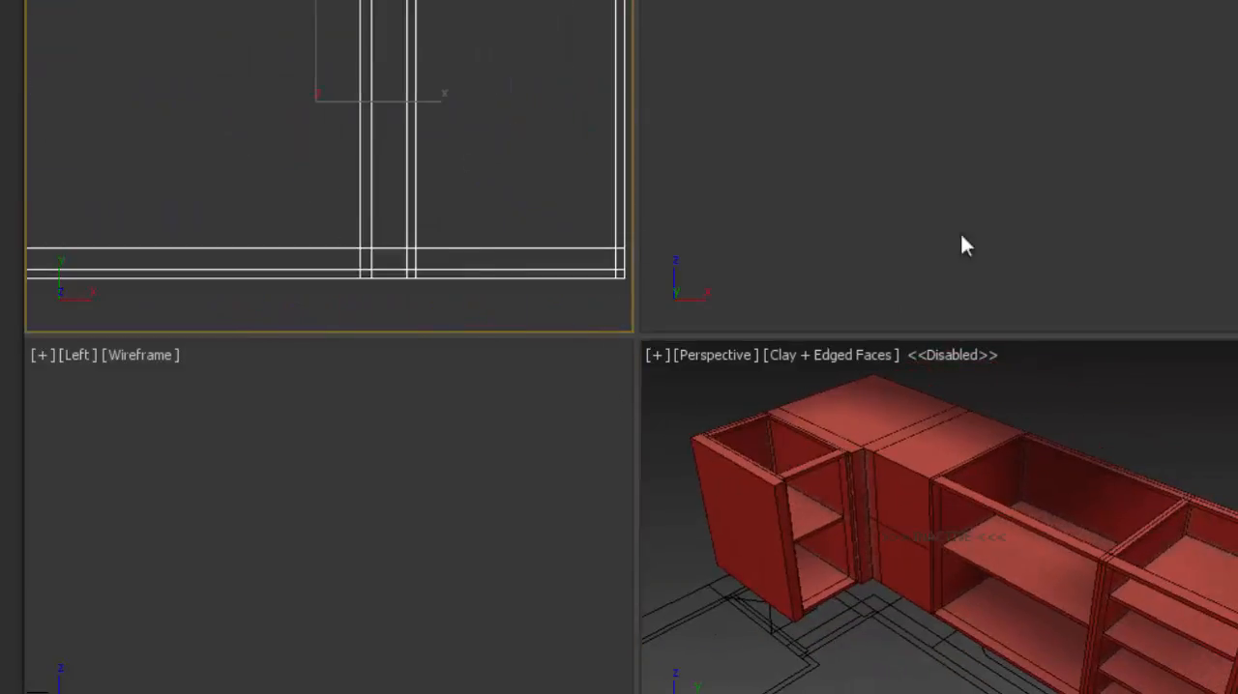
click(1025, 480)
- Fit the lower-row purple module into the end cabinet on the short leg of the island
scroll(1026, 481, up, 4)
alt+middle_drag(1025, 481, 1120, 440)
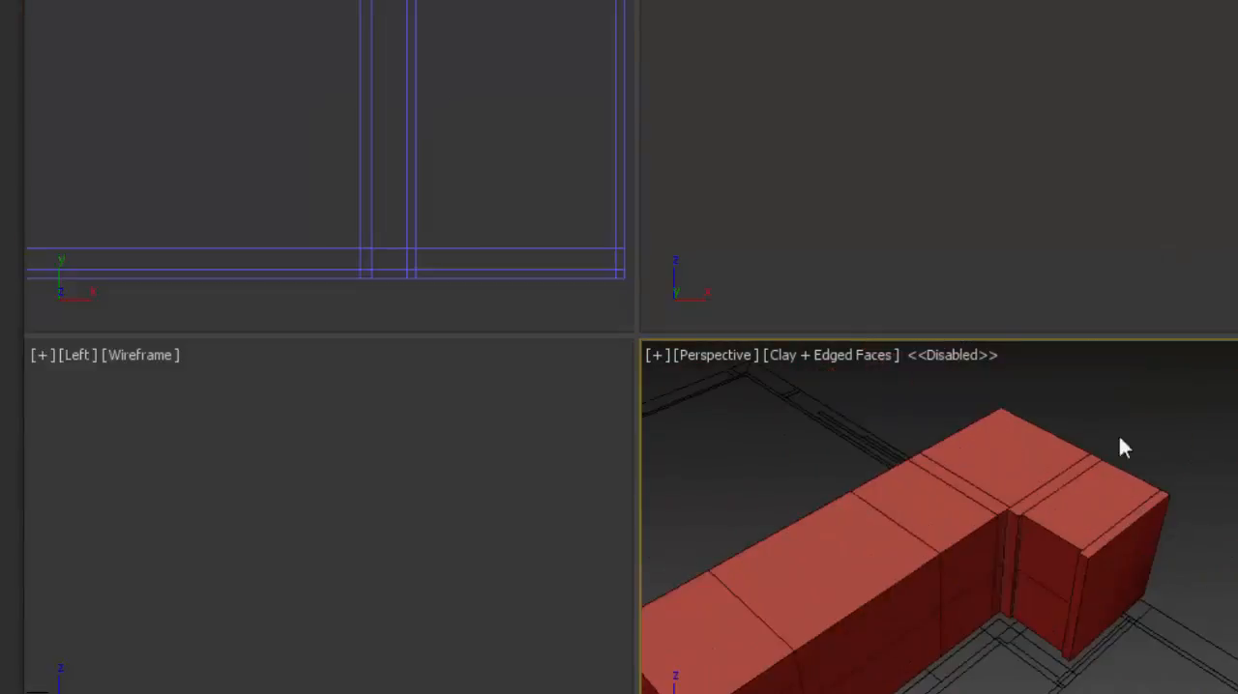
middle_drag(997, 478, 934, 459)
scroll(934, 459, up, 2)
scroll(395, 138, down, 5)
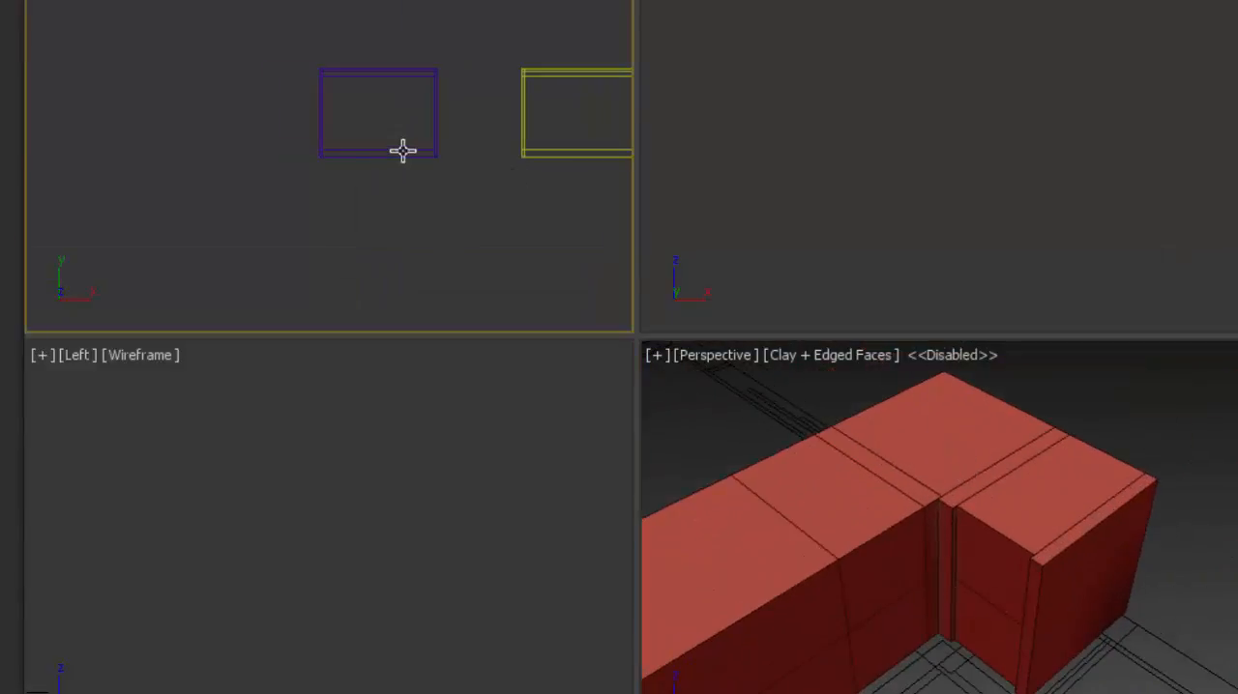
click(402, 150)
drag(1237, 440, 1109, 464)
click(1149, 385)
- Fit the mirrored blue divided module from the lower row into the island's corner cabinet beside the filled end cabinet
scroll(963, 429, down, 1)
middle_drag(962, 429, 1087, 371)
click(535, 151)
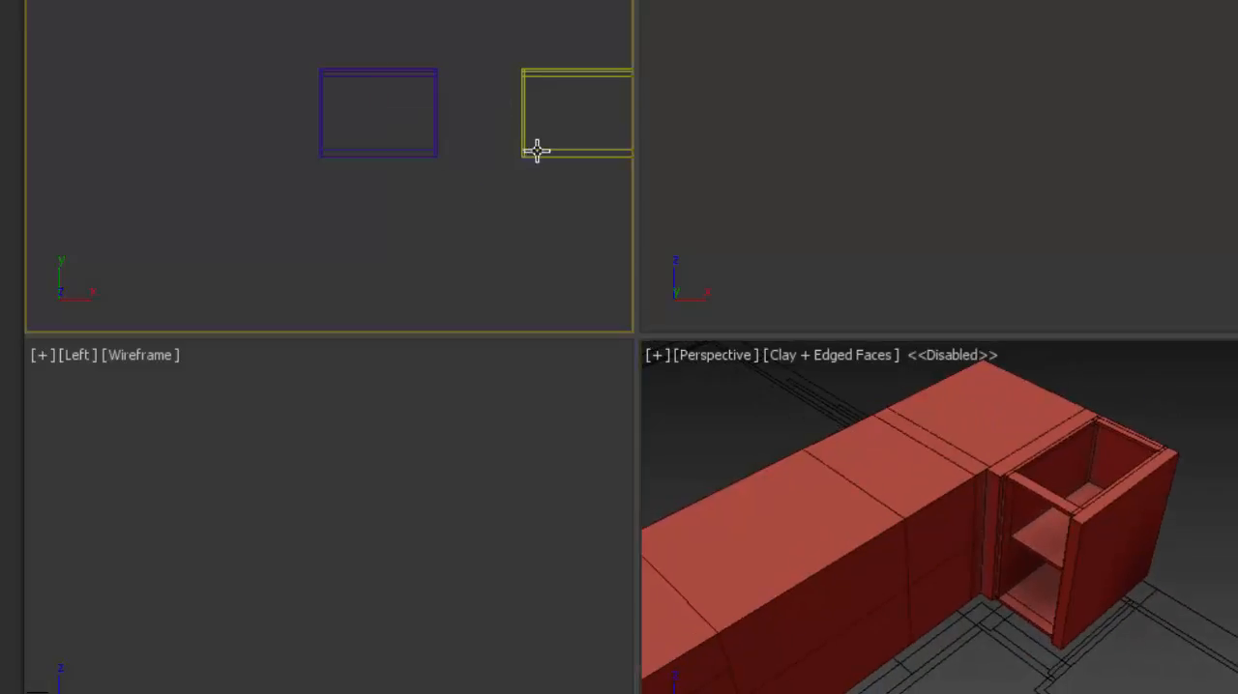
middle_drag(490, 216, 46, 278)
middle_drag(534, 222, 318, 210)
click(388, 212)
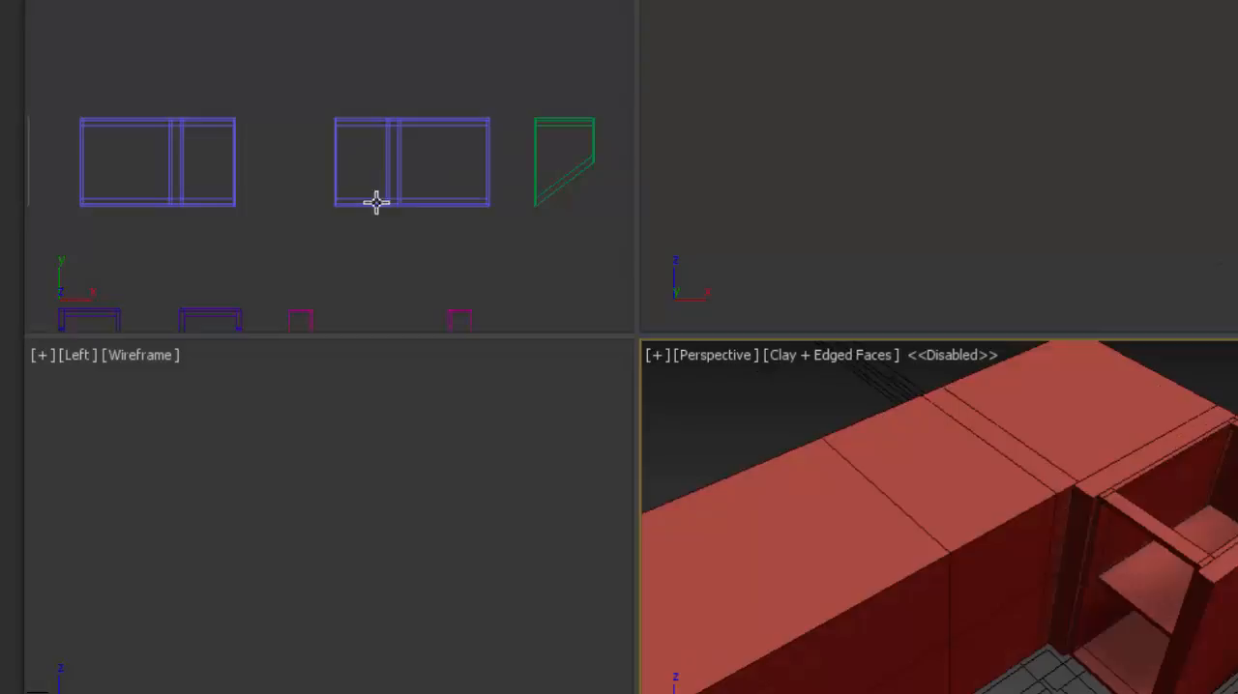
click(376, 201)
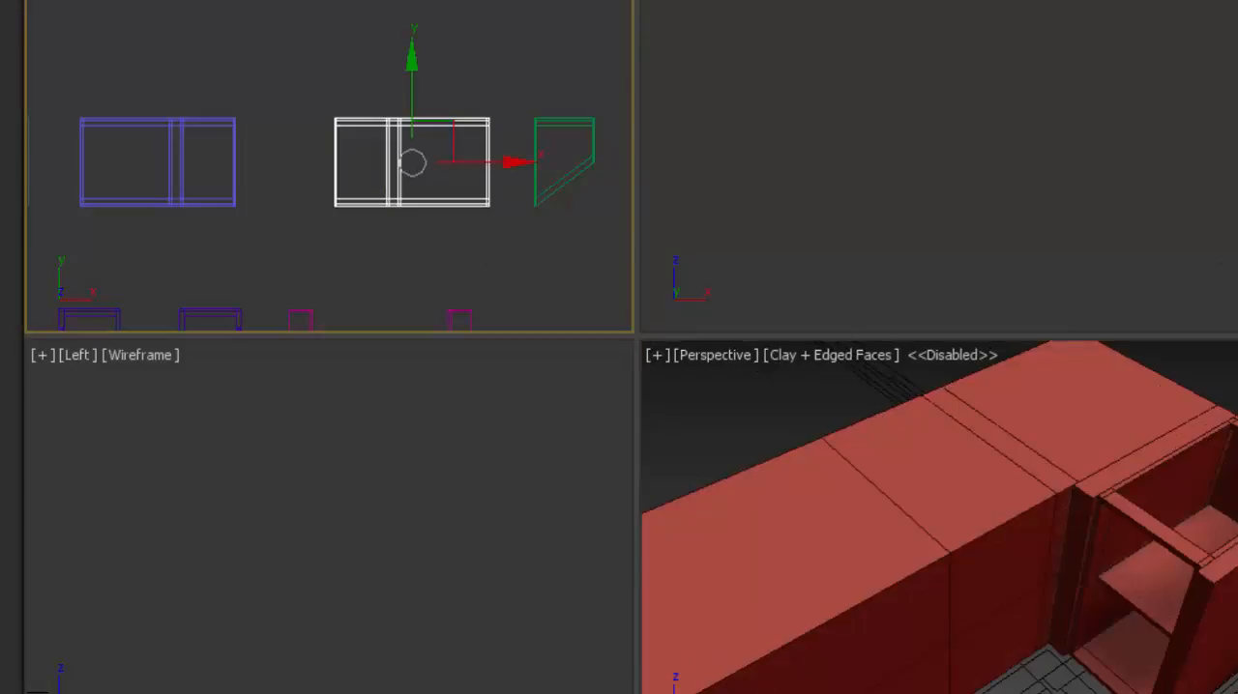
click(1126, 392)
- Fit the lower-row purple module into the wide island base cabinet next to the filled corner
scroll(1083, 421, down, 5)
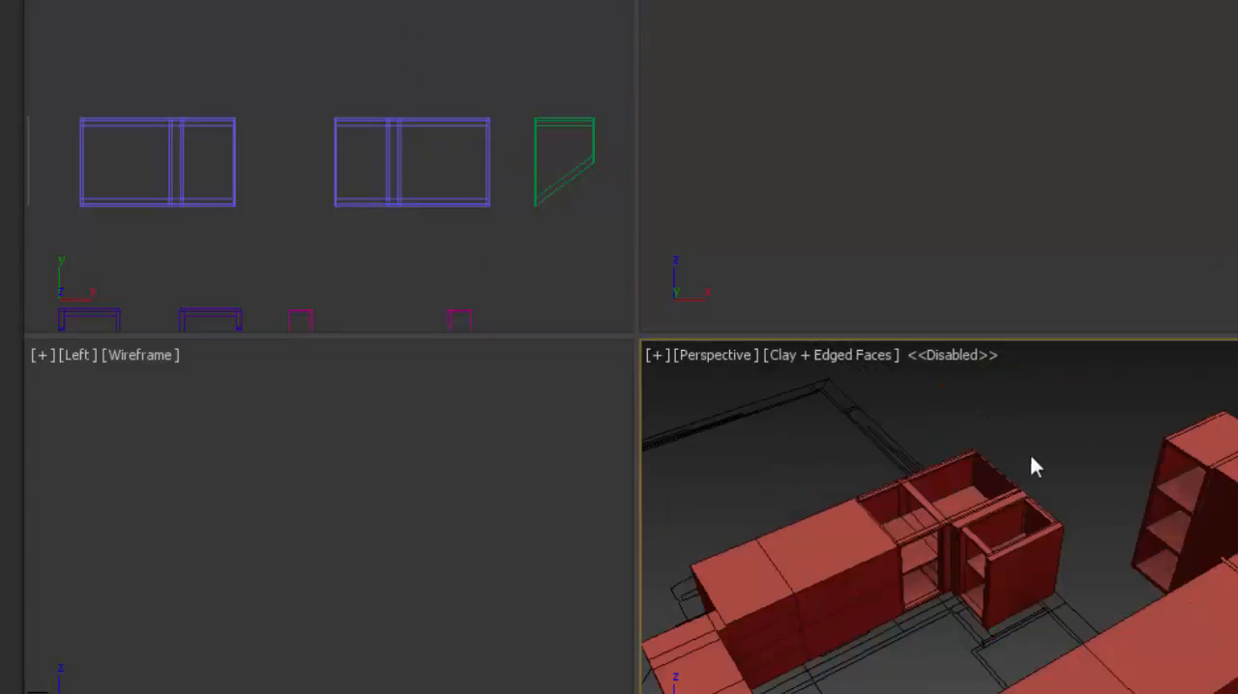
scroll(937, 522, up, 4)
scroll(1032, 457, down, 5)
middle_drag(1028, 466, 1029, 438)
scroll(994, 480, up, 3)
middle_drag(338, 233, 393, 219)
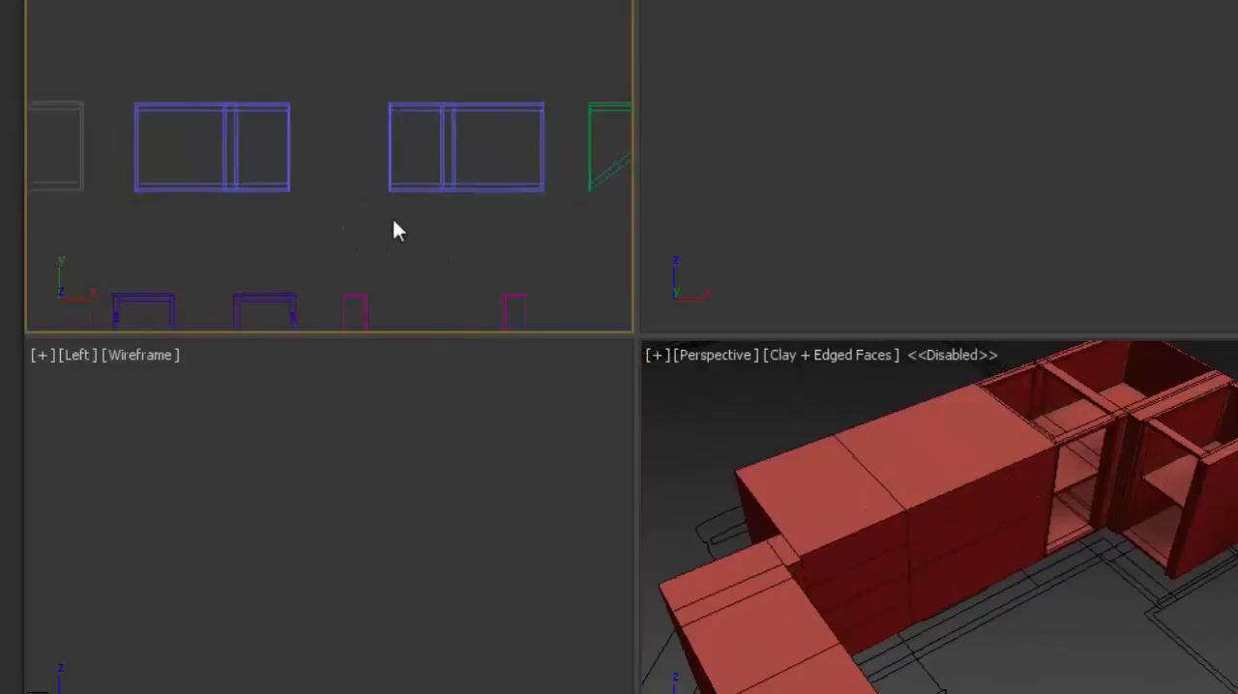
scroll(393, 218, down, 3)
middle_drag(155, 229, 459, 232)
scroll(393, 206, up, 3)
click(246, 204)
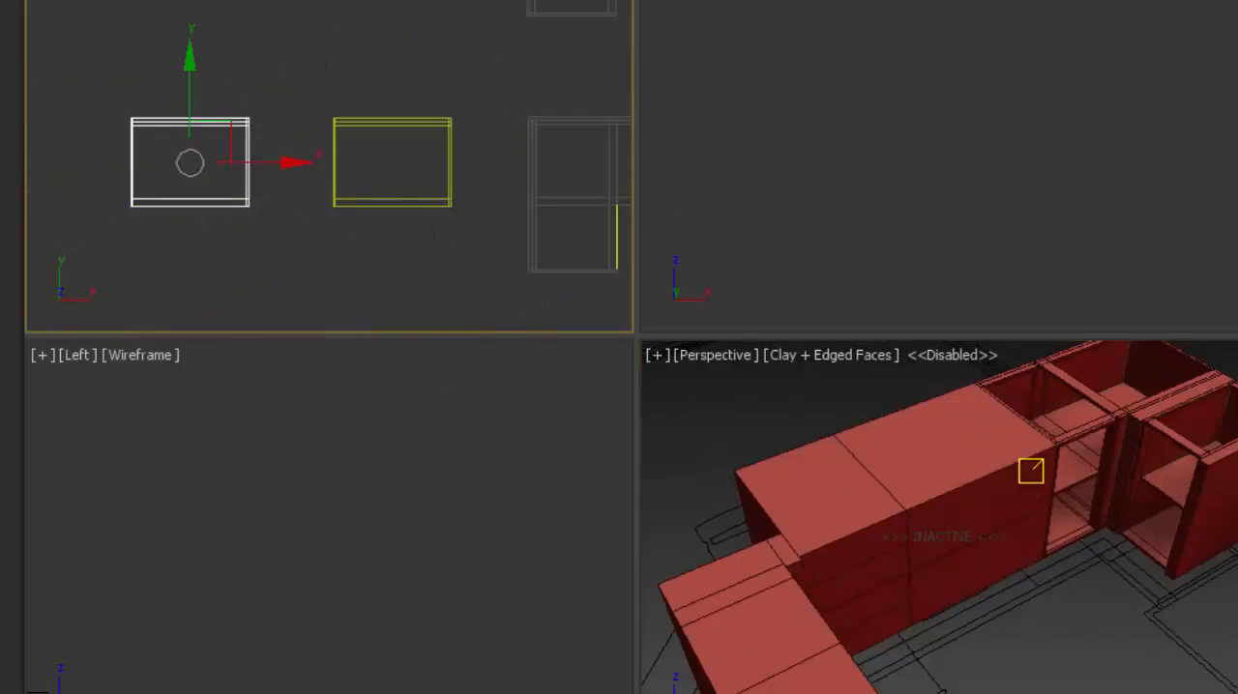
click(922, 452)
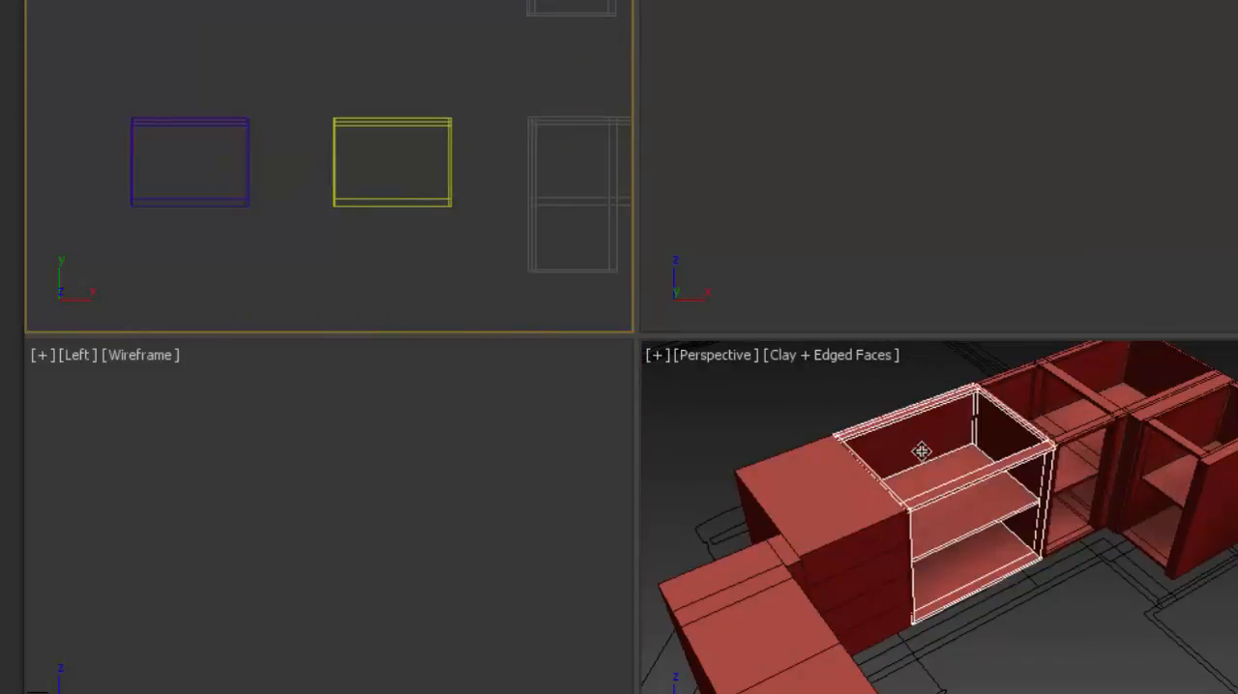
- Fit the lower-row purple module into the island's drawer cabinet and clear the selection
click(245, 200)
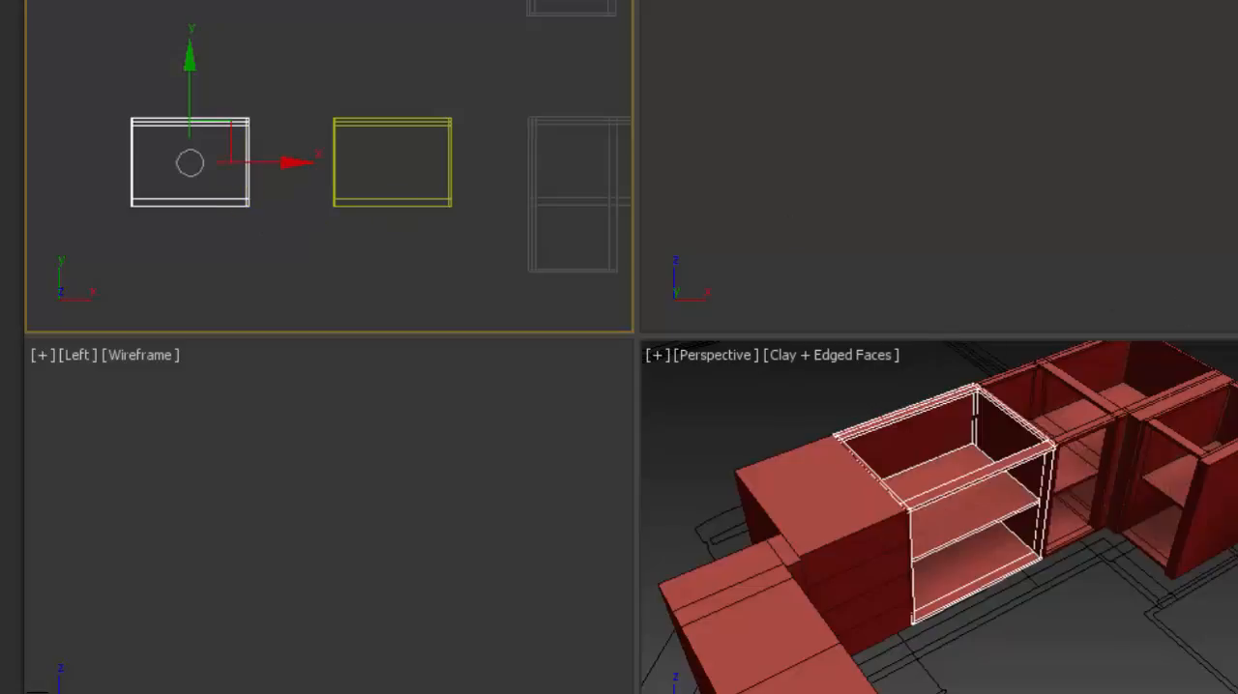
click(825, 460)
click(806, 417)
- Fill the island's remaining leg with the mirrored blue divided module at the corner and the lower-row purple module at the end
scroll(852, 506, down, 5)
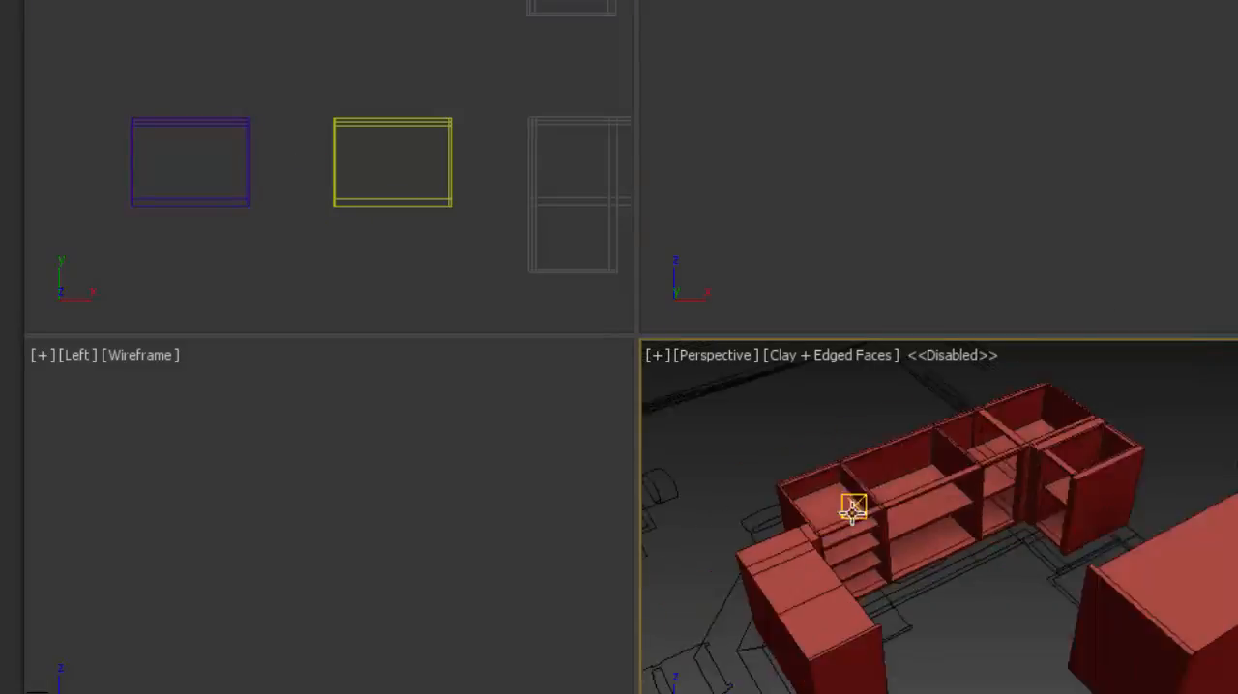
middle_drag(880, 528, 931, 518)
scroll(962, 494, up, 10)
scroll(933, 519, down, 3)
scroll(561, 231, down, 3)
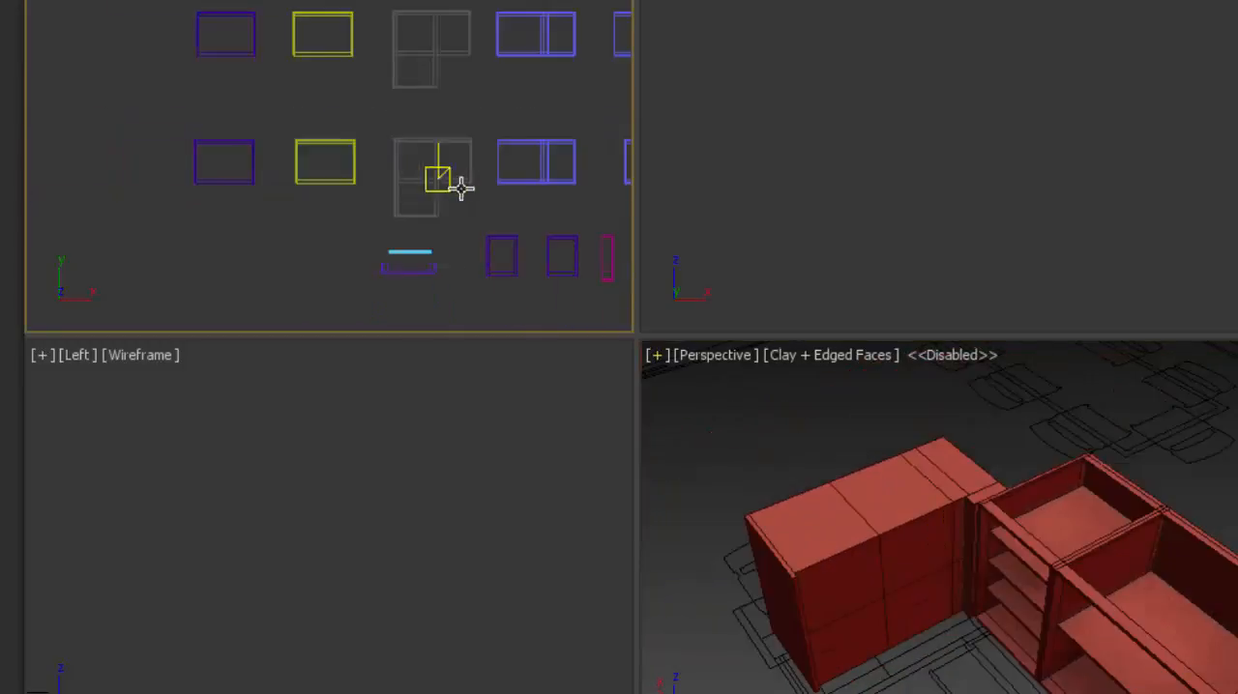
middle_drag(462, 188, 306, 199)
click(470, 180)
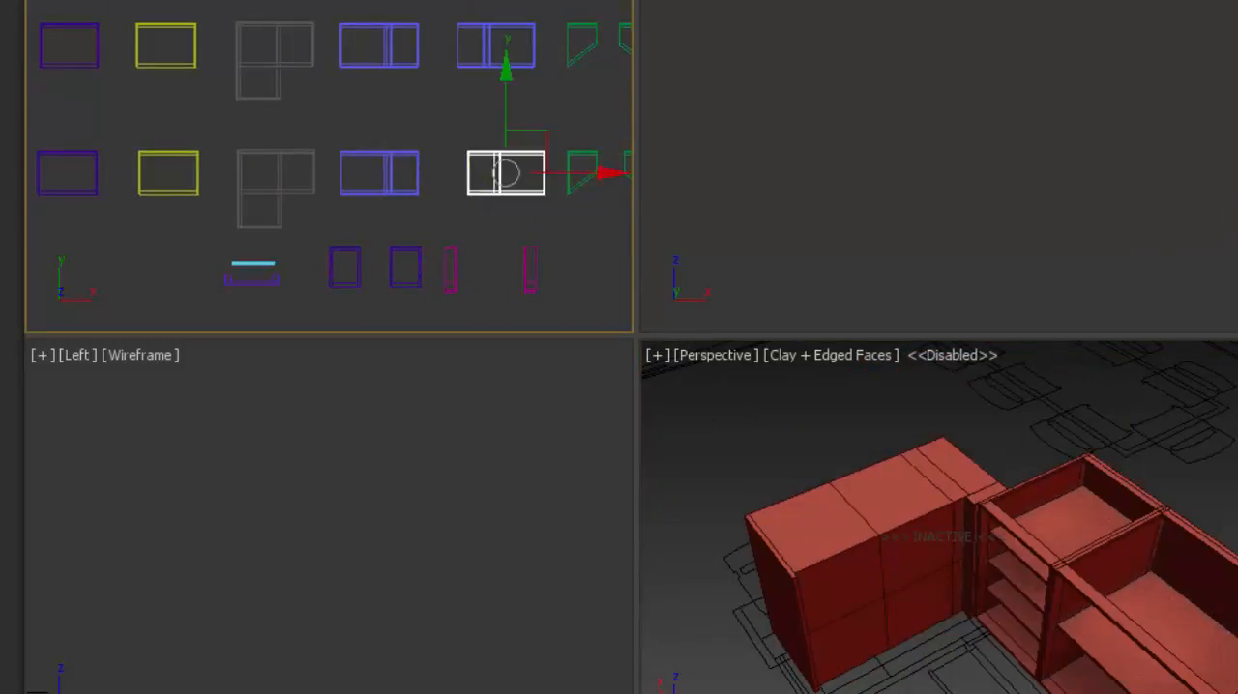
click(902, 468)
click(828, 414)
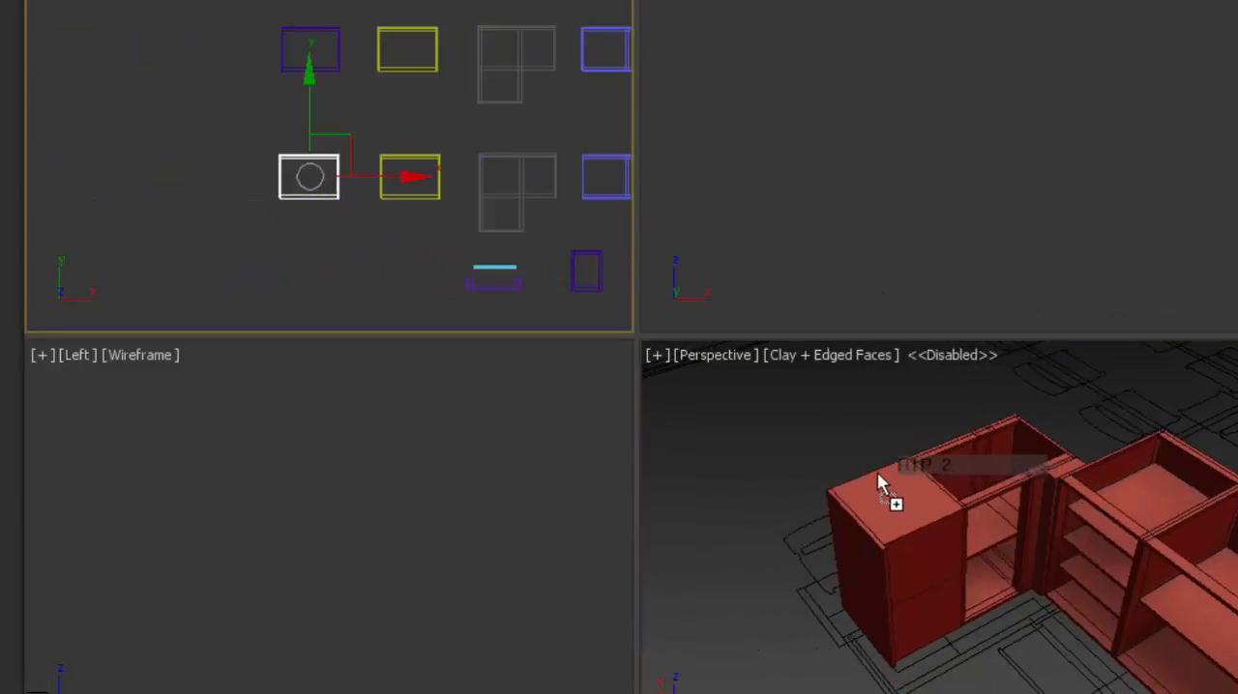
click(879, 475)
click(787, 443)
- Fit the L-shaped module from the library's upper row into the corner wall cabinet
scroll(933, 489, down, 4)
middle_drag(940, 494, 820, 570)
scroll(887, 472, down, 2)
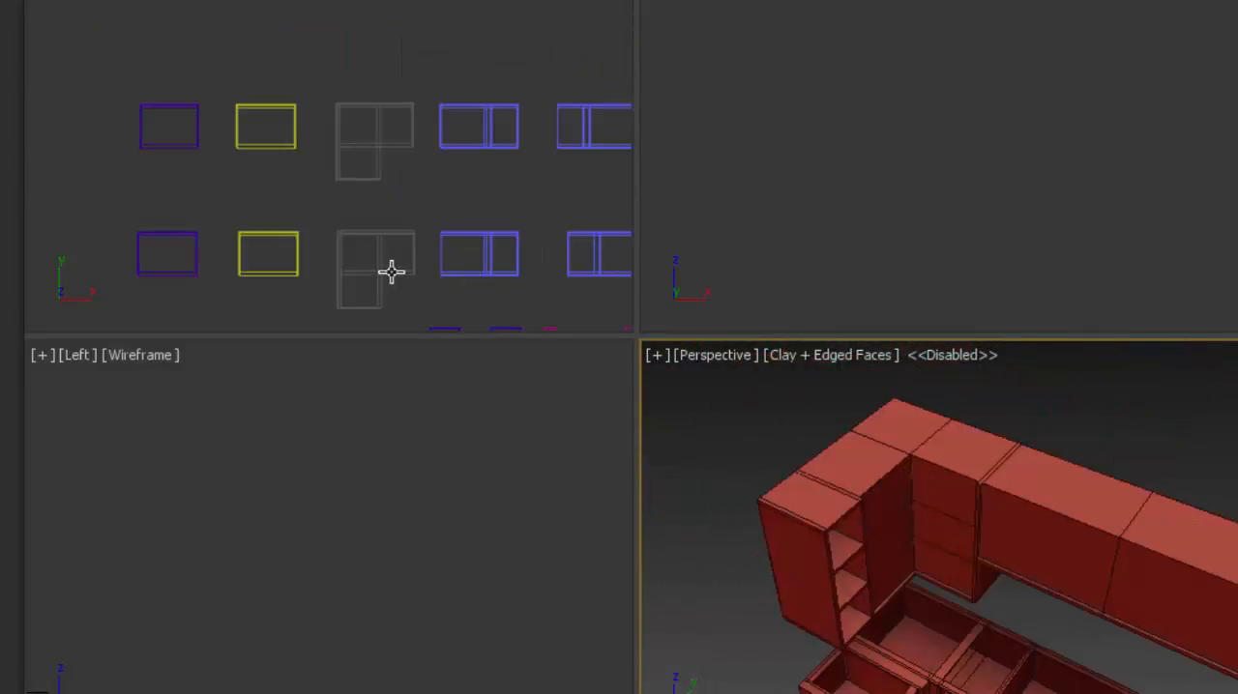
click(392, 272)
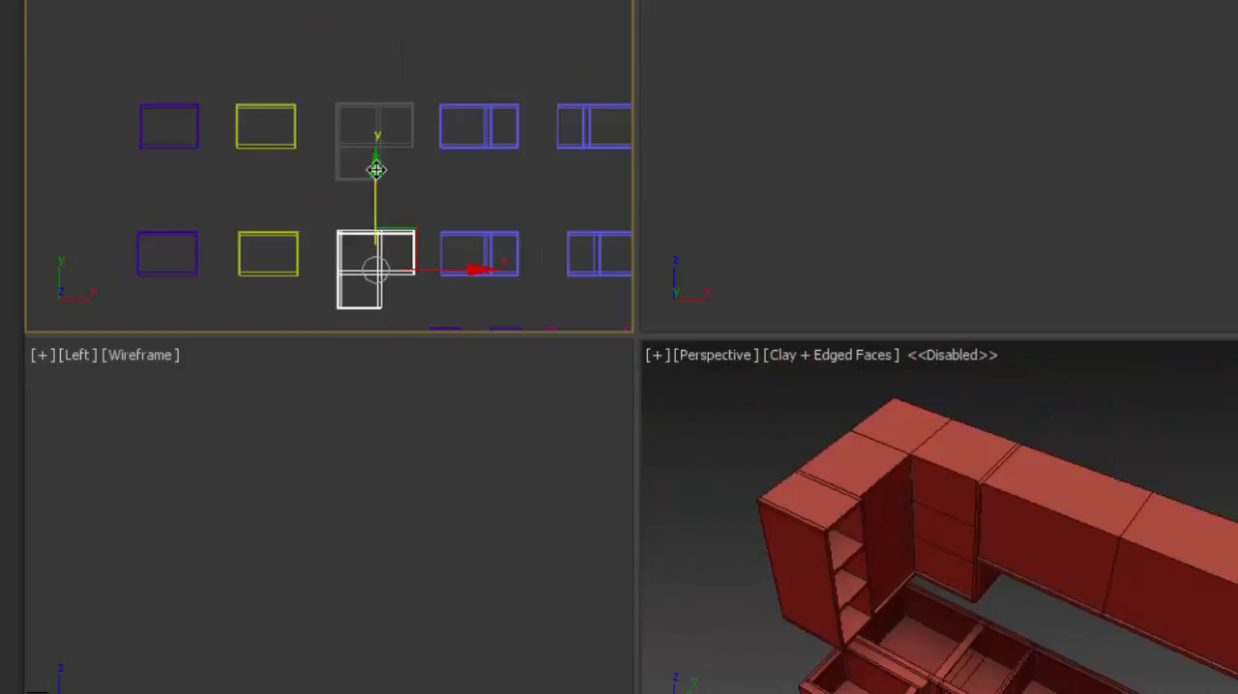
click(376, 166)
drag(1236, 398, 975, 470)
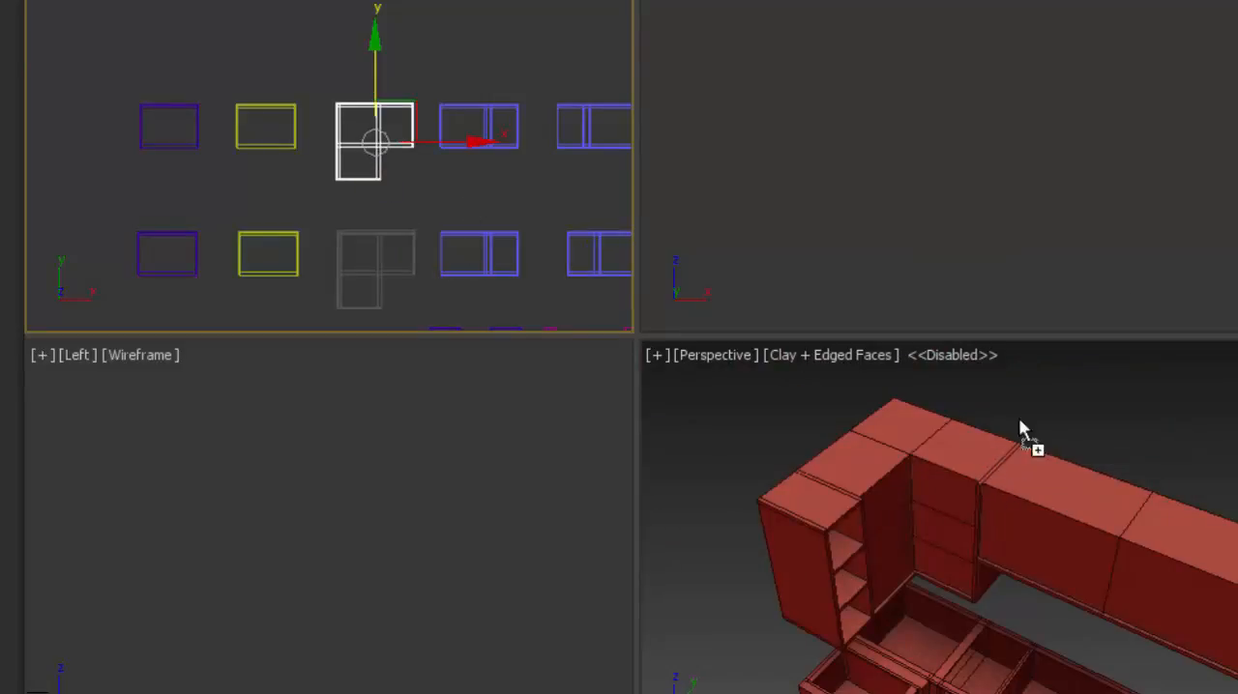
key(z)
click(1124, 417)
- Fit the upper-row purple module into the two remaining wall cabinets above the counter run
scroll(1130, 424, down, 5)
middle_drag(1136, 436, 981, 462)
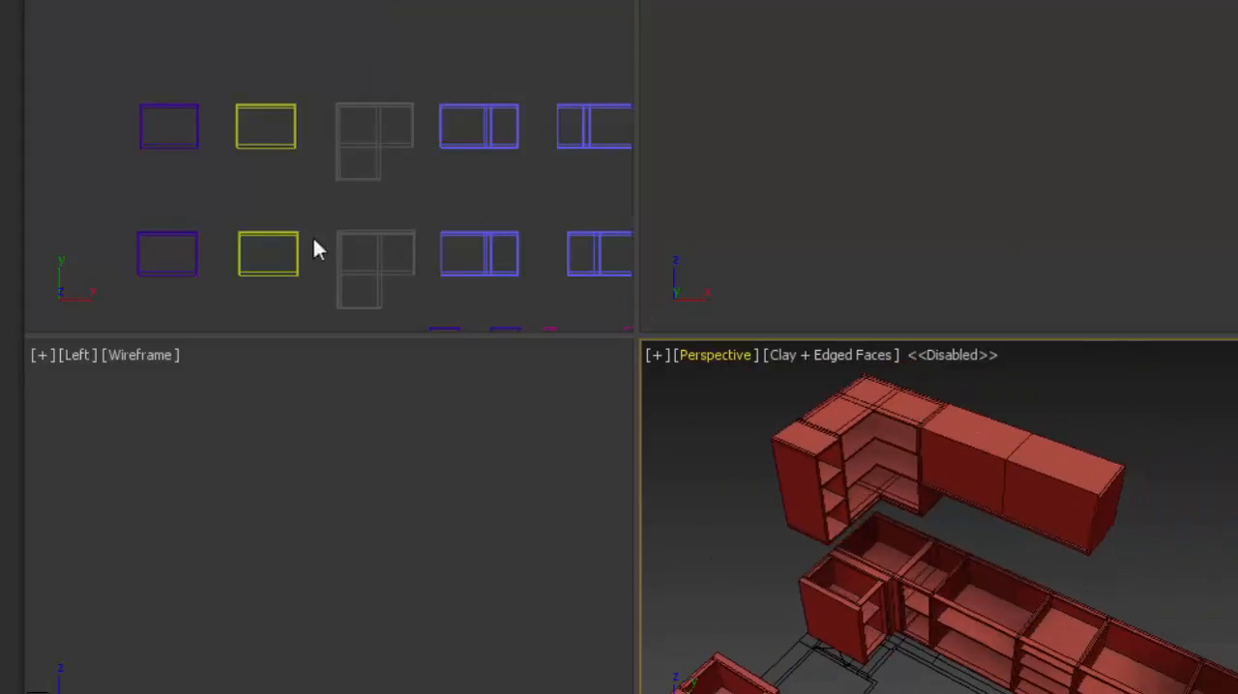
click(263, 148)
click(196, 149)
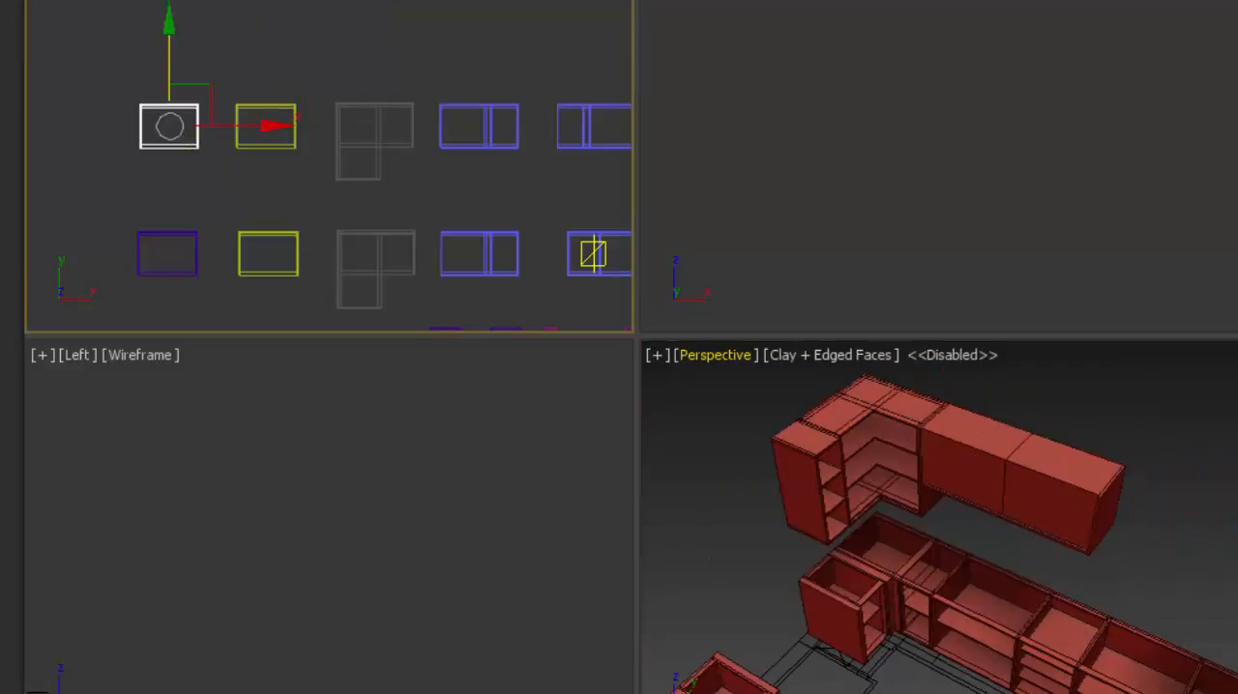
drag(1081, 378, 1001, 445)
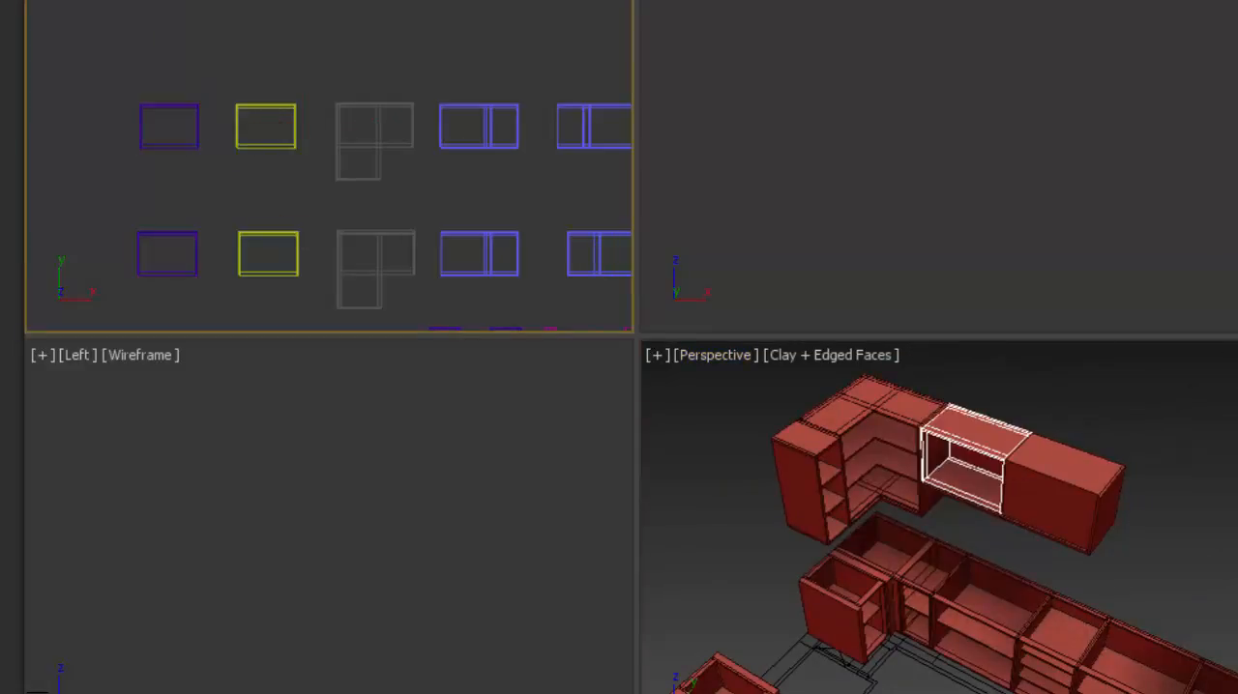
drag(1139, 387, 1085, 475)
click(1120, 417)
scroll(1103, 491, down, 5)
middle_drag(1102, 494, 935, 429)
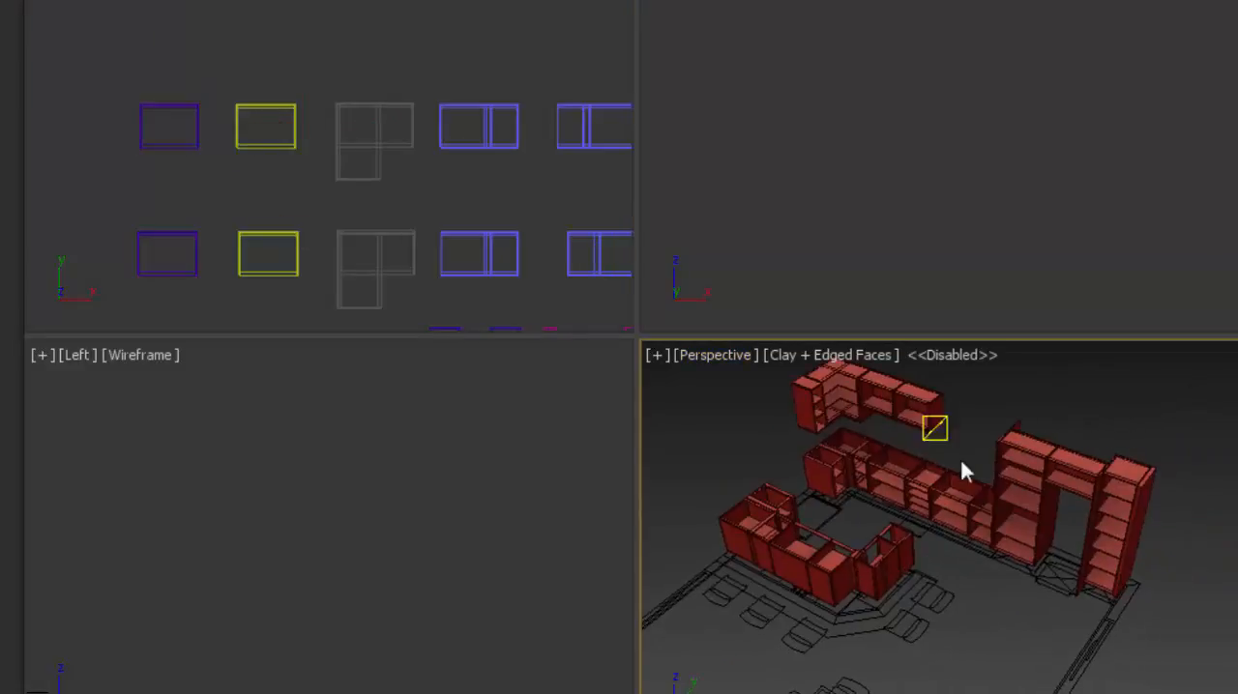
- Hide the shelf-module library objects and maximize the Perspective viewport
mouse_move(931, 544)
alt+middle_down()
mouse_move(918, 580)
mouse_move(1047, 564)
mouse_move(821, 561)
mouse_move(909, 555)
alt+middle_up()
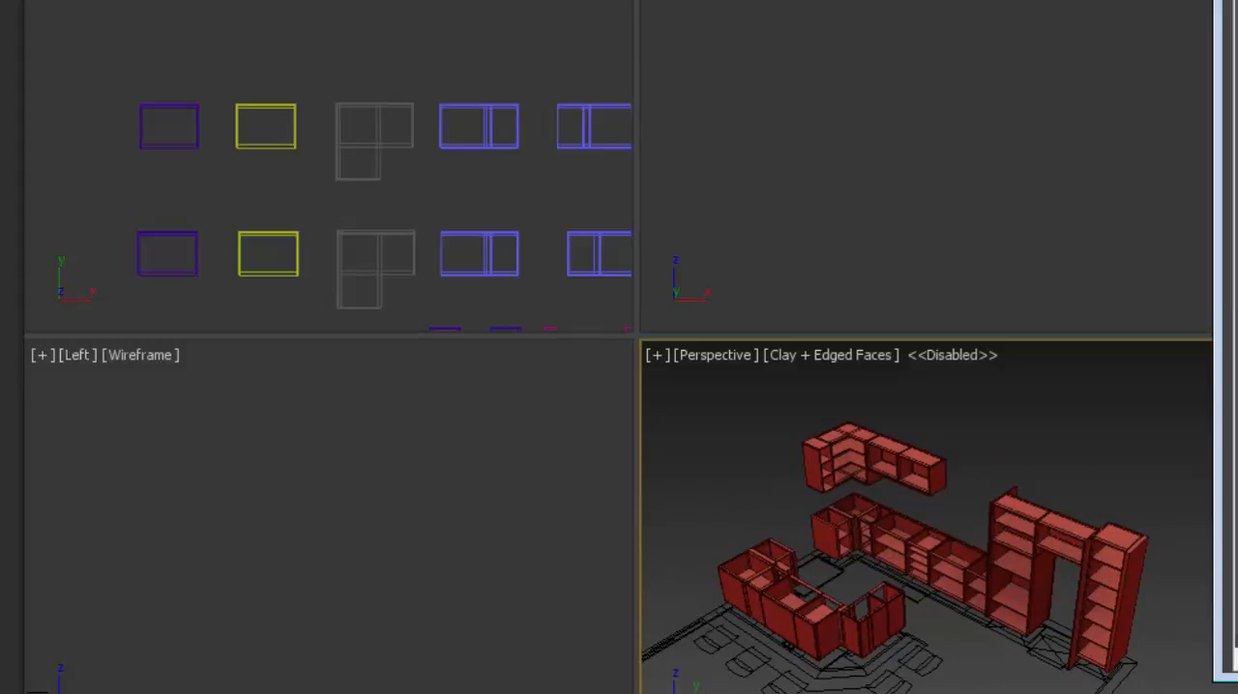
click(1236, 574)
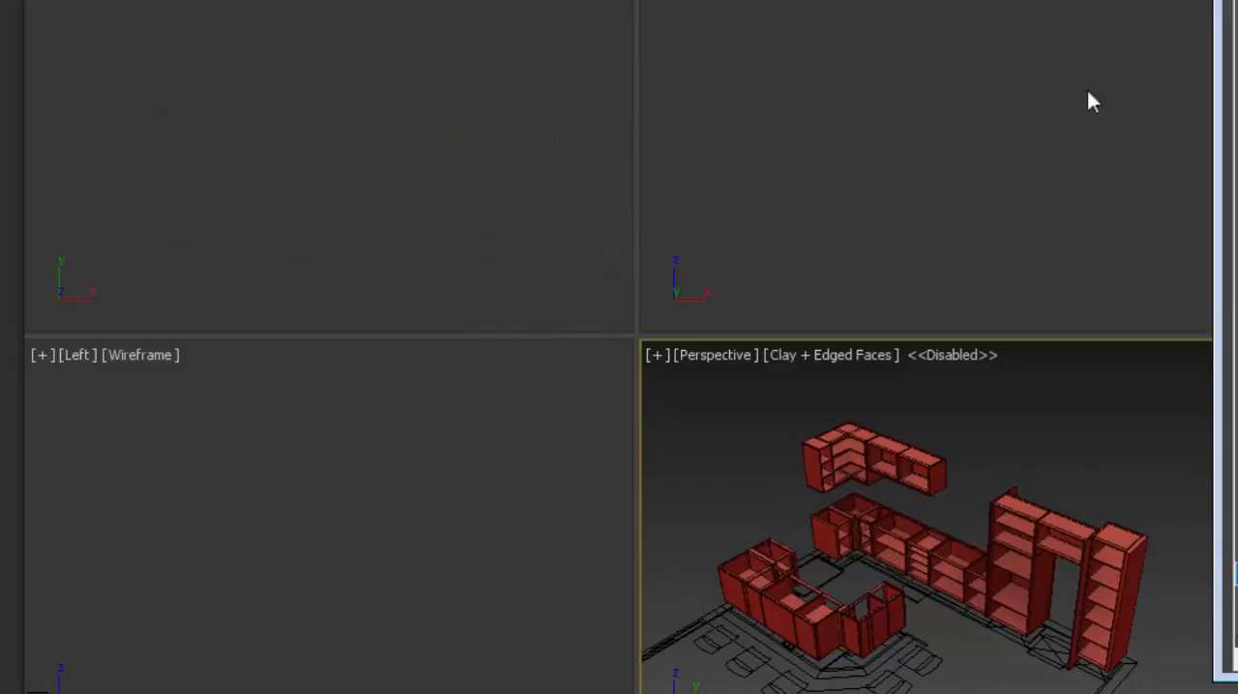
click(927, 114)
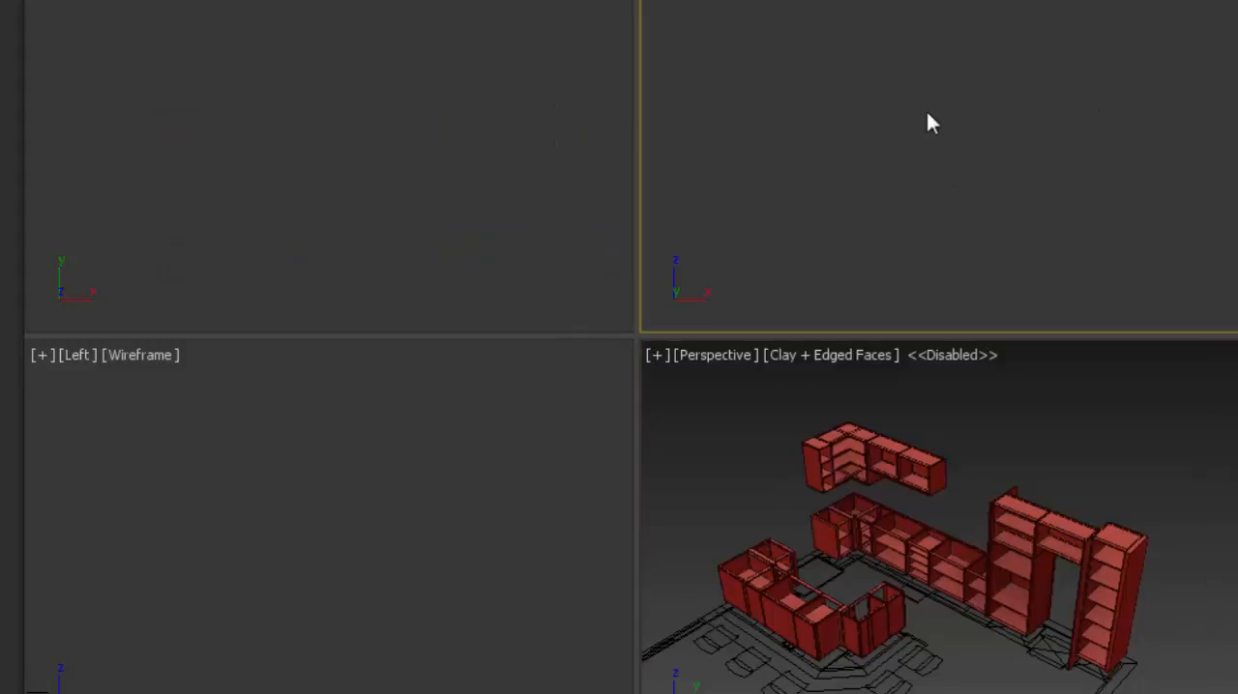
click(1053, 451)
key(alt+w)
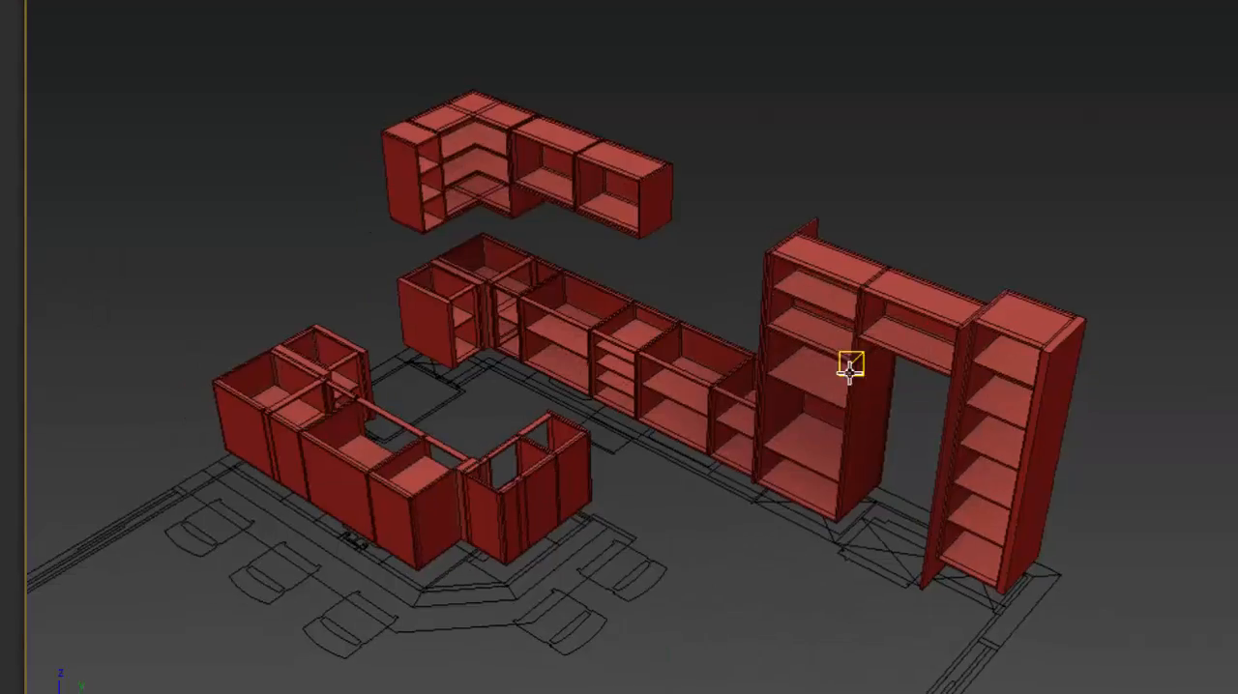
- Examine the filled base, wall, tall and island carcasses from several sides and check the scene's layer list
alt+middle_drag(584, 381, 774, 389)
scroll(737, 263, up, 3)
middle_drag(647, 335, 804, 261)
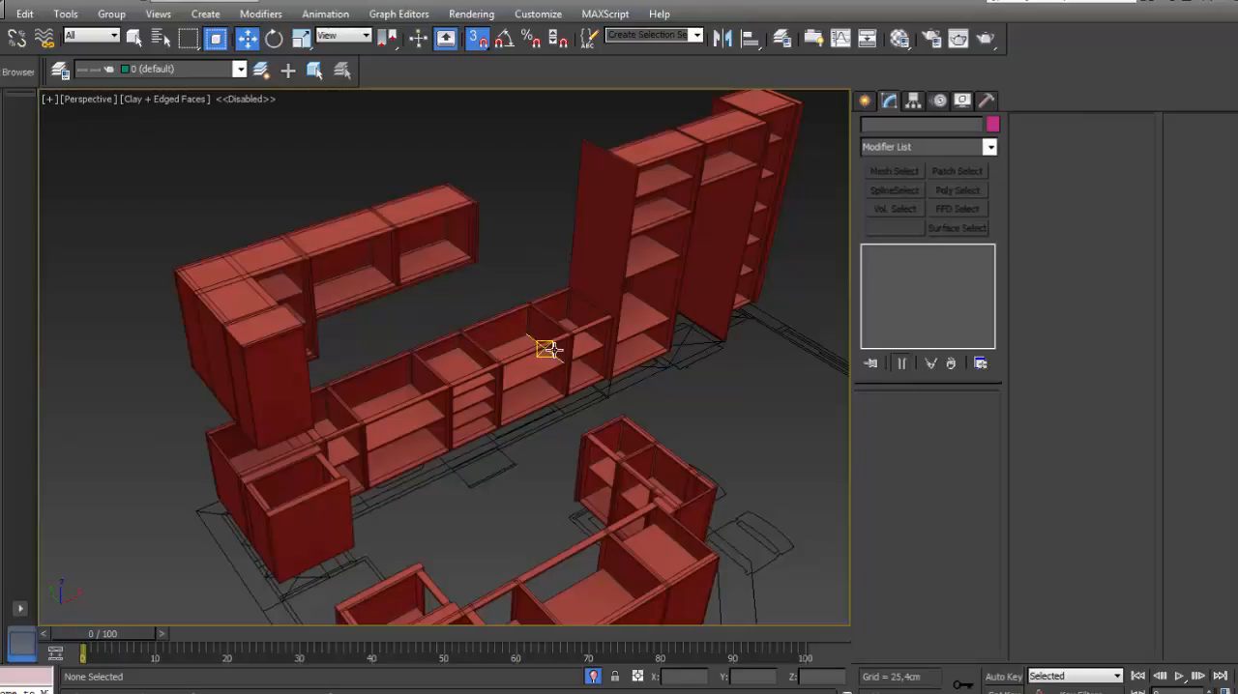
alt+middle_drag(598, 368, 434, 365)
scroll(434, 364, down, 3)
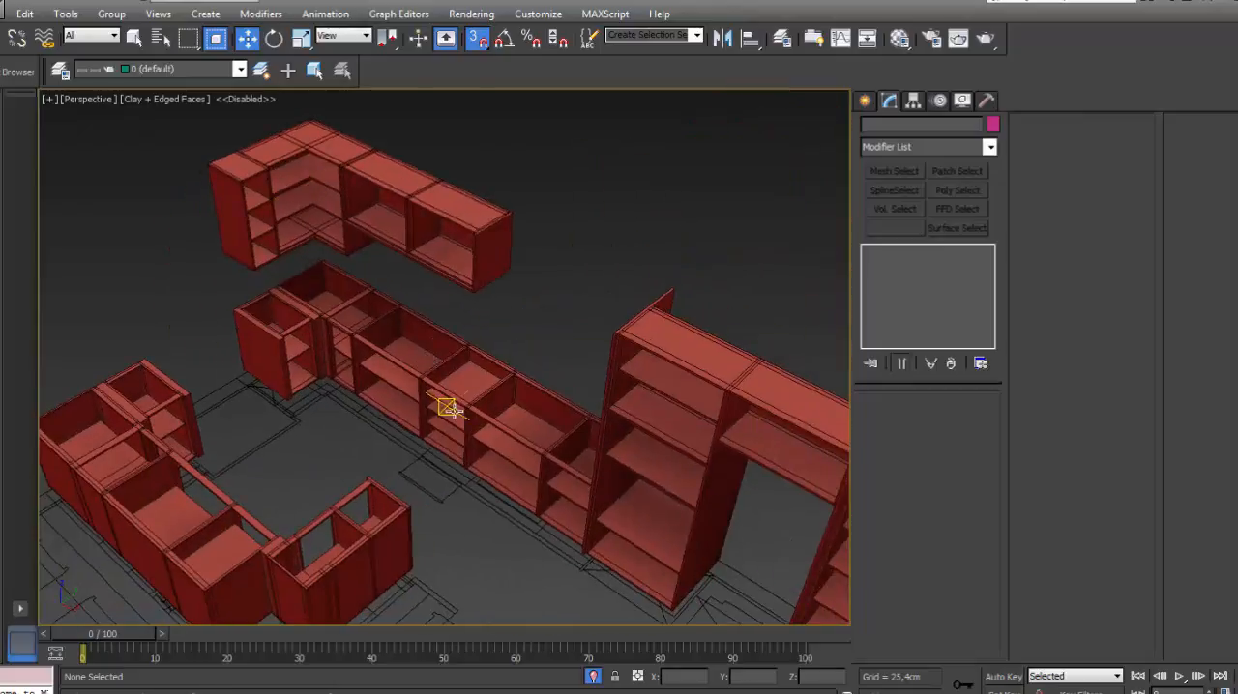
alt+middle_drag(442, 407, 564, 393)
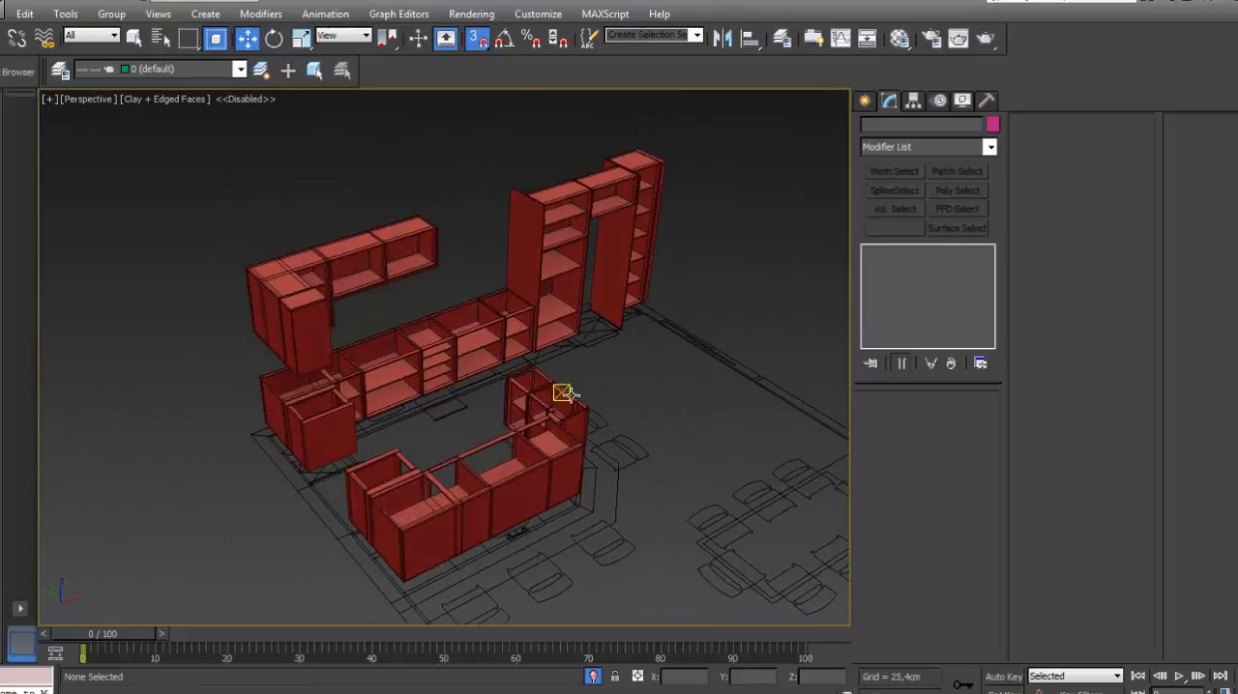
click(781, 38)
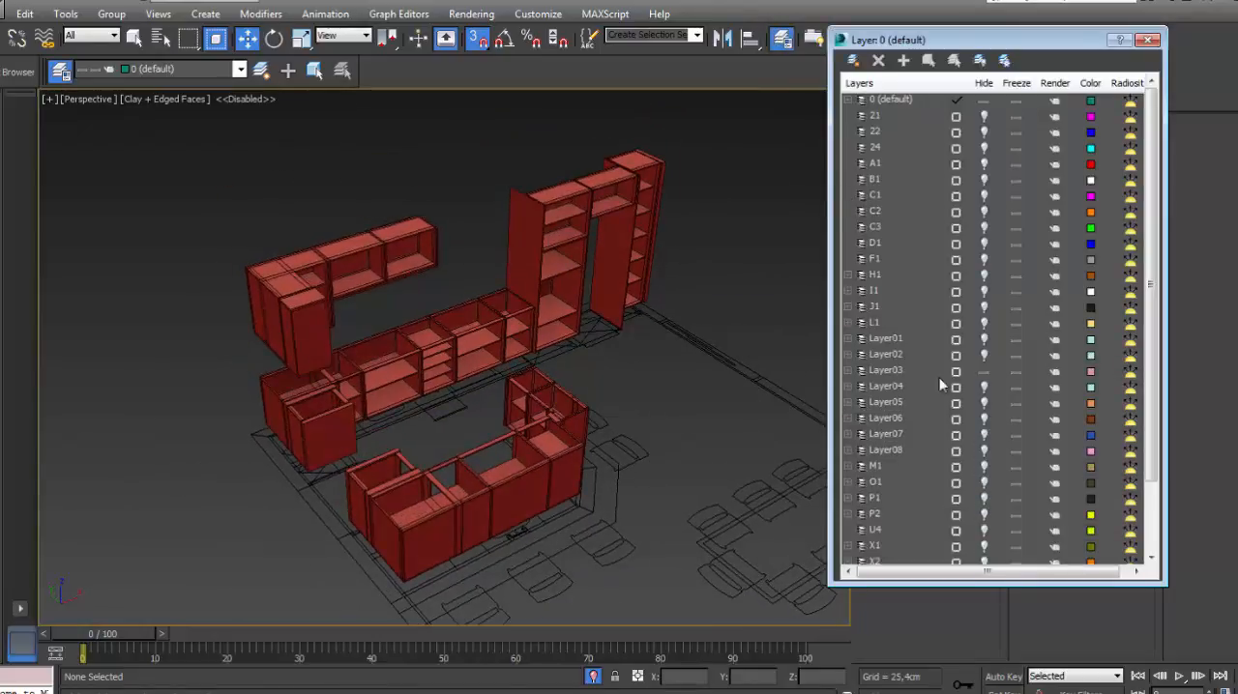
click(903, 499)
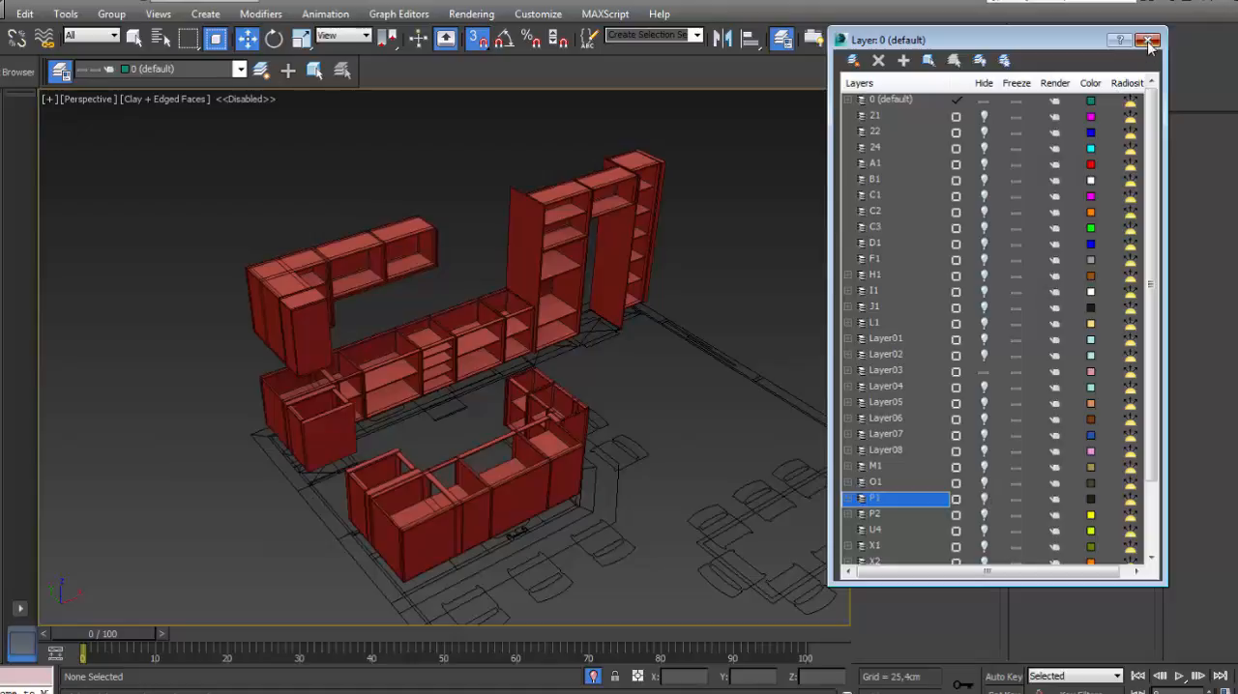
click(1148, 40)
middle_drag(739, 310, 675, 309)
alt+middle_drag(573, 356, 453, 371)
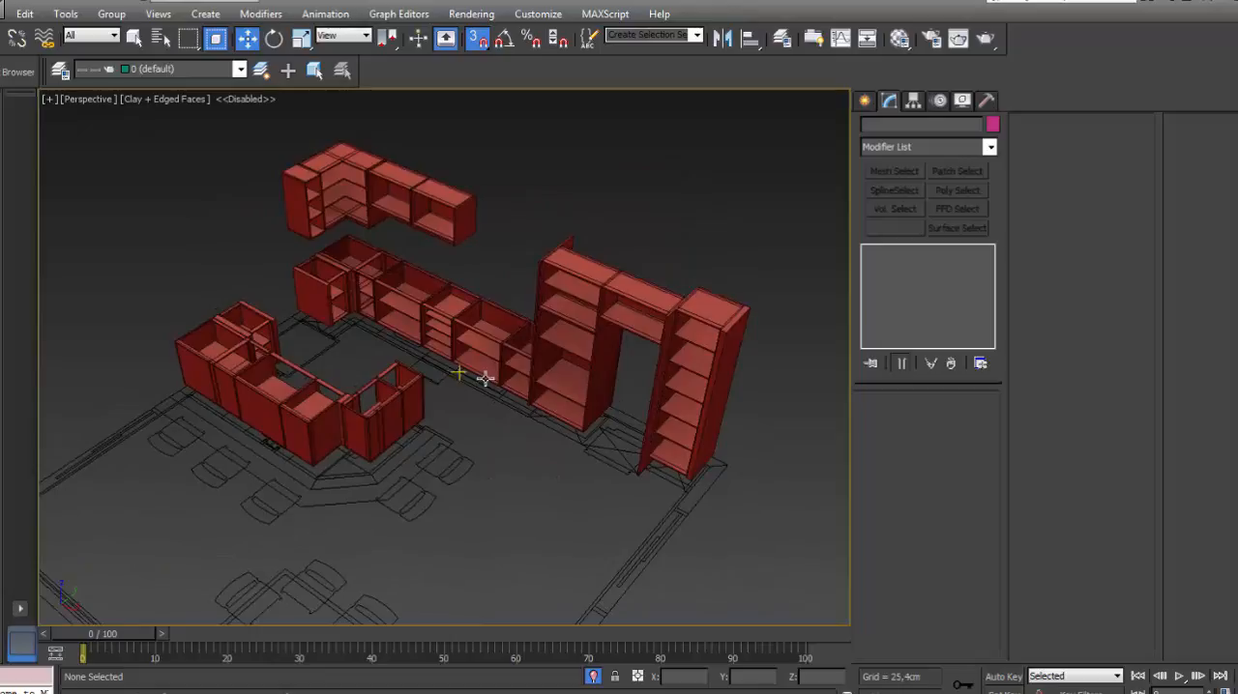
scroll(554, 279, up, 5)
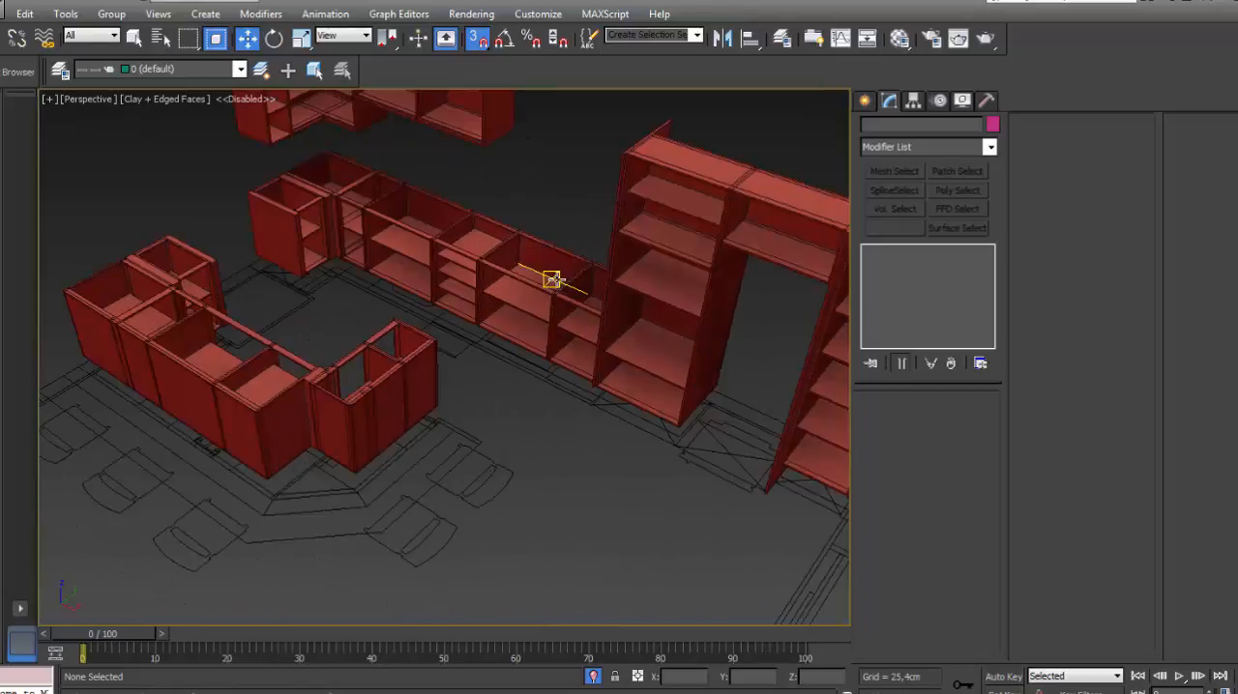
middle_drag(551, 279, 619, 317)
- Unhide layer M1 to display the countertops over the base cabinets and the island
click(782, 37)
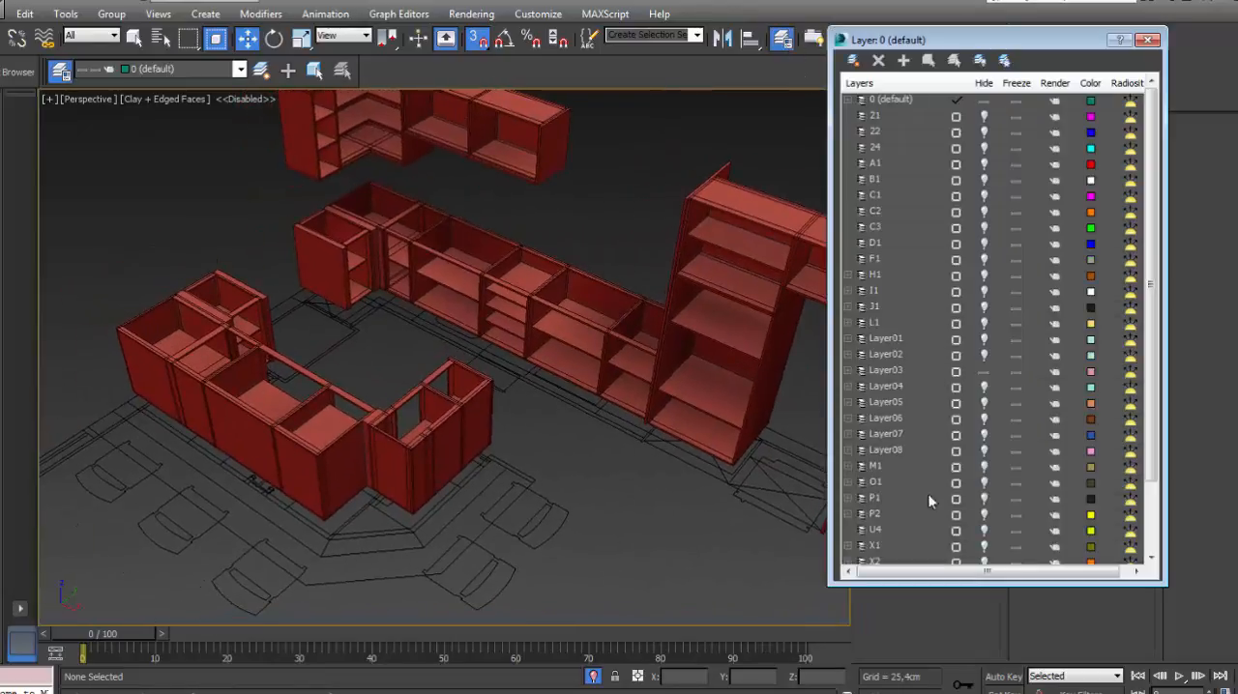
click(896, 469)
click(984, 468)
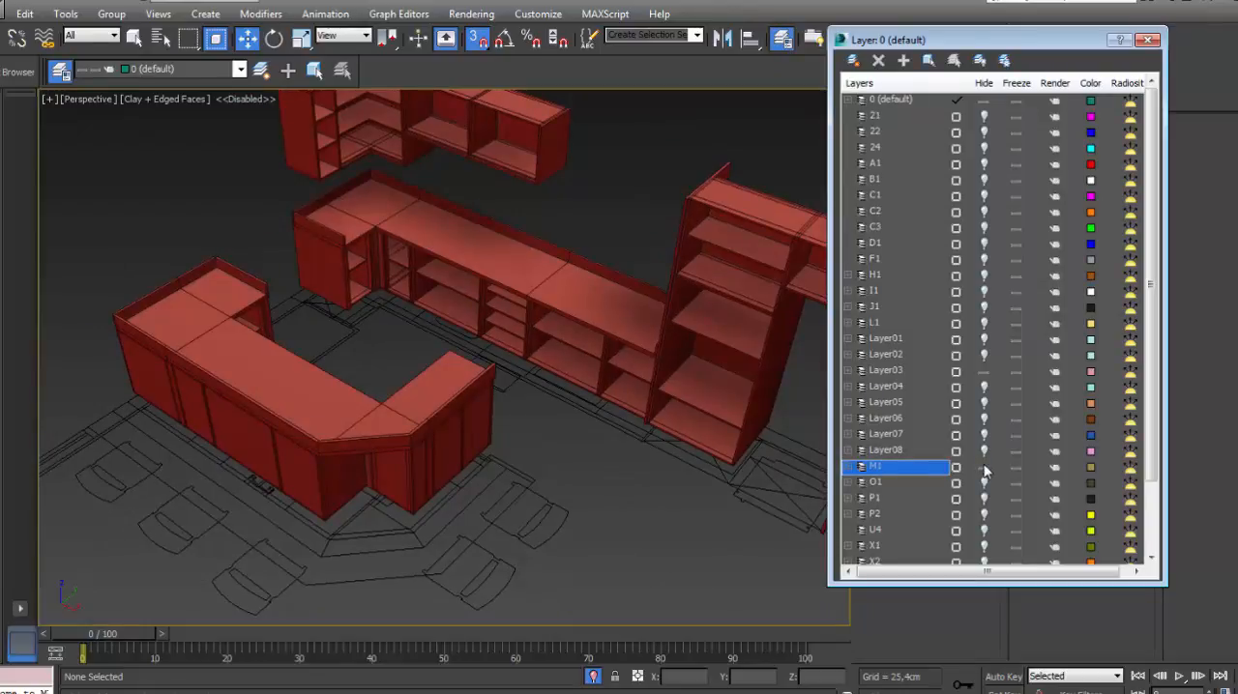
click(984, 468)
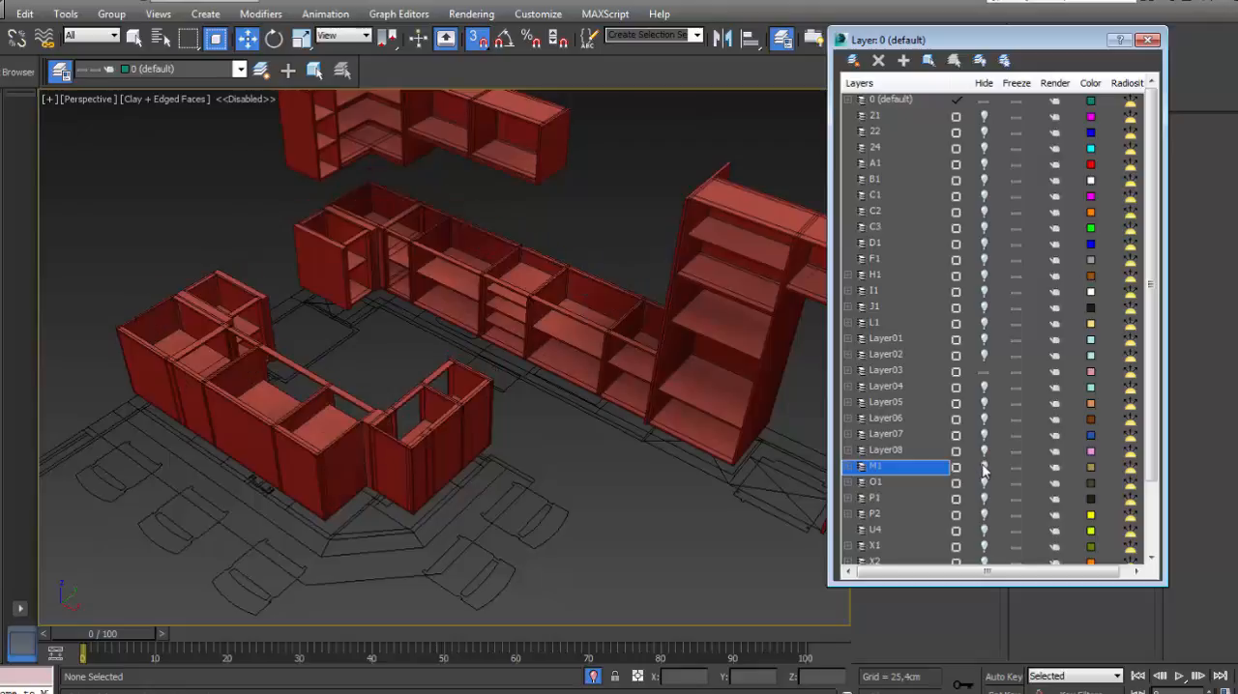
scroll(590, 356, up, 5)
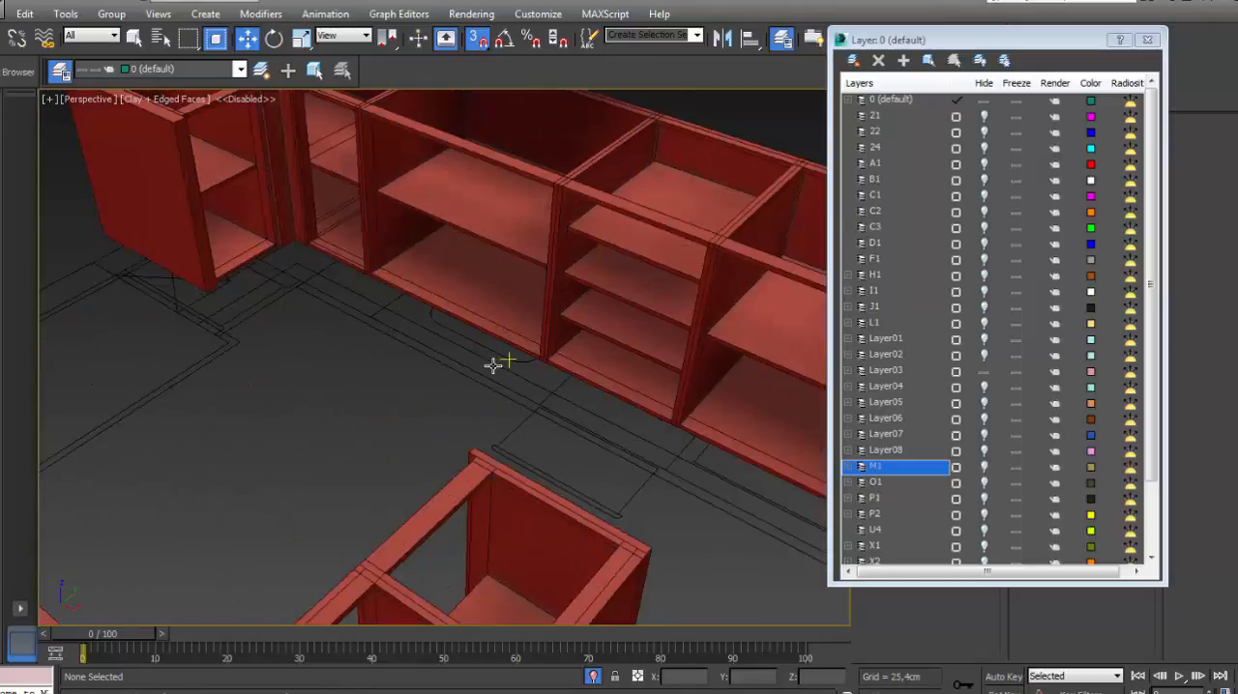
scroll(491, 362, down, 5)
middle_drag(490, 362, 439, 400)
click(984, 468)
scroll(467, 316, up, 5)
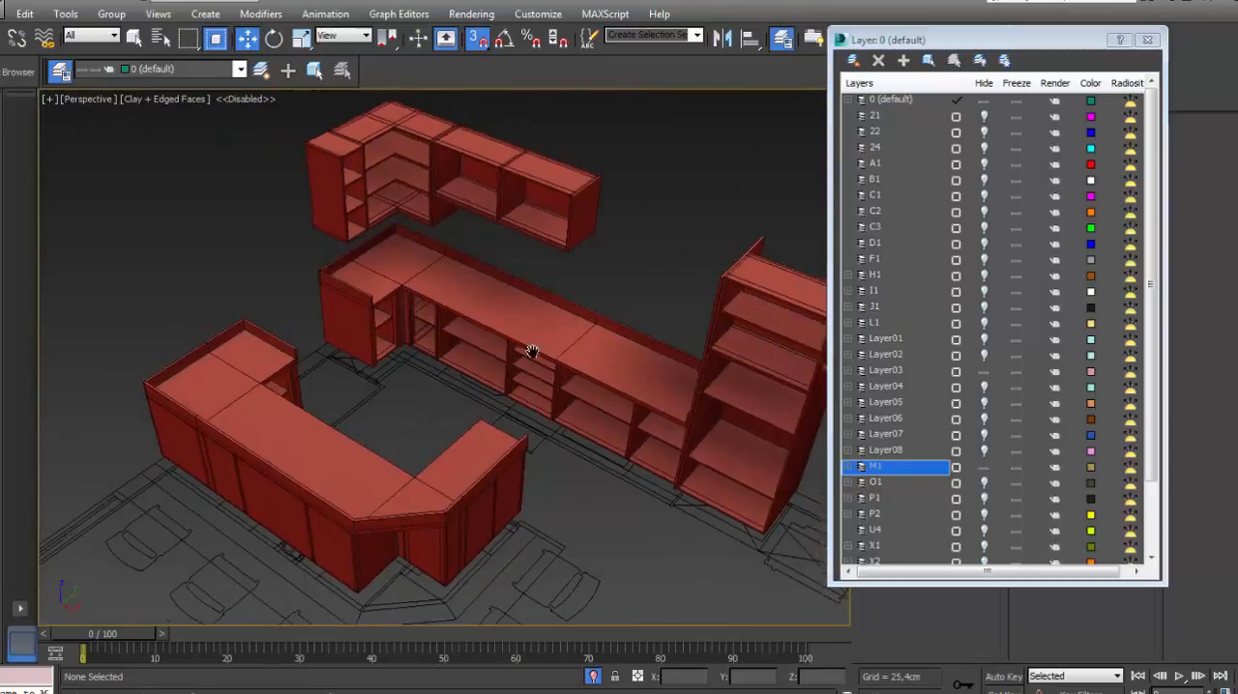
- Inset the long top polygon of the wall-run countertop and the long top polygon of the island countertop by 4 cm
click(467, 316)
scroll(467, 316, down, 4)
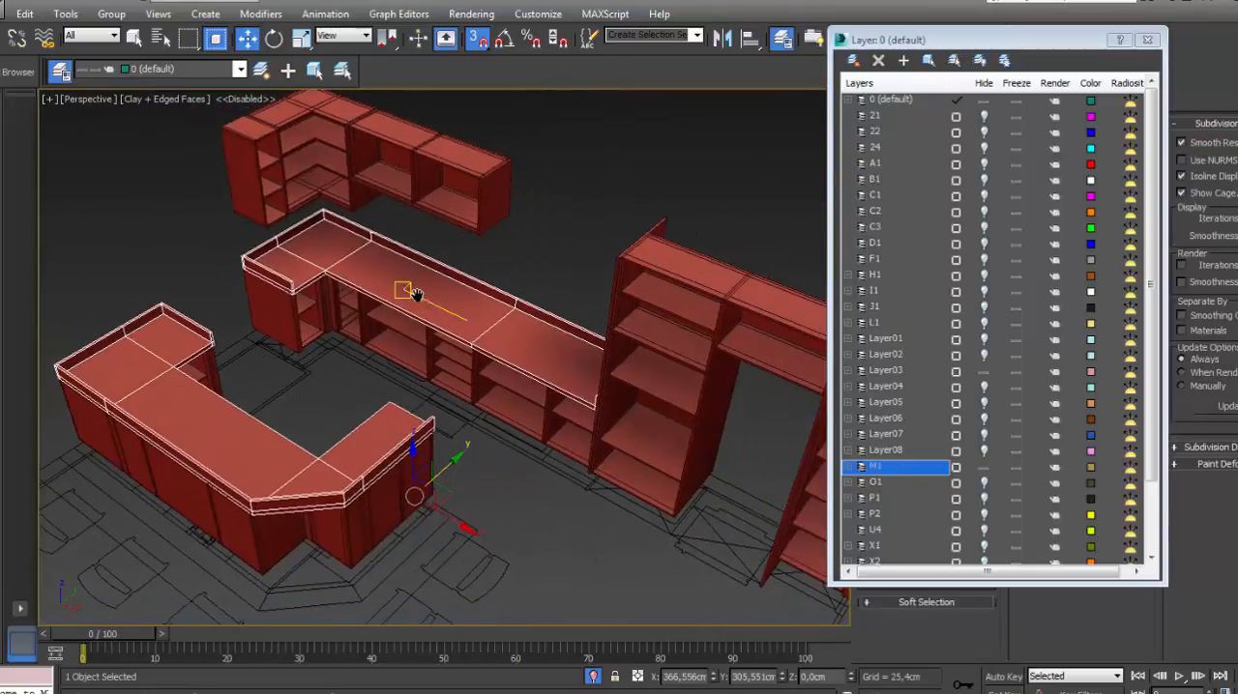
click(1147, 39)
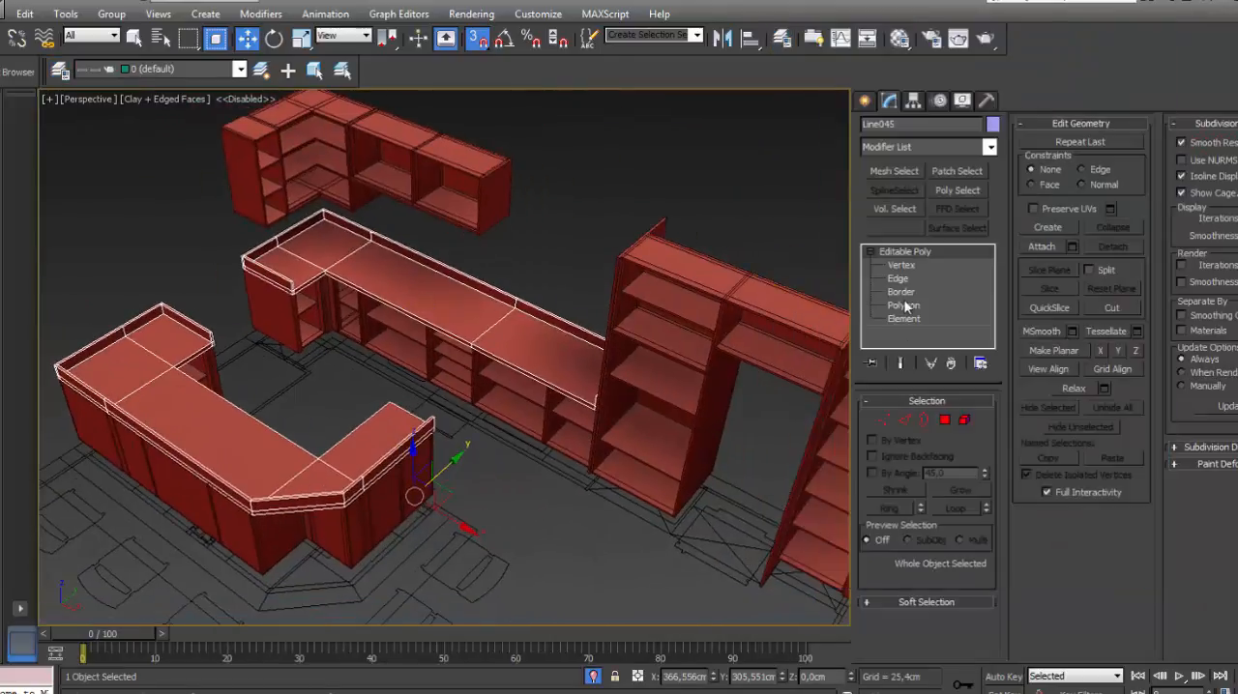
click(904, 305)
click(430, 291)
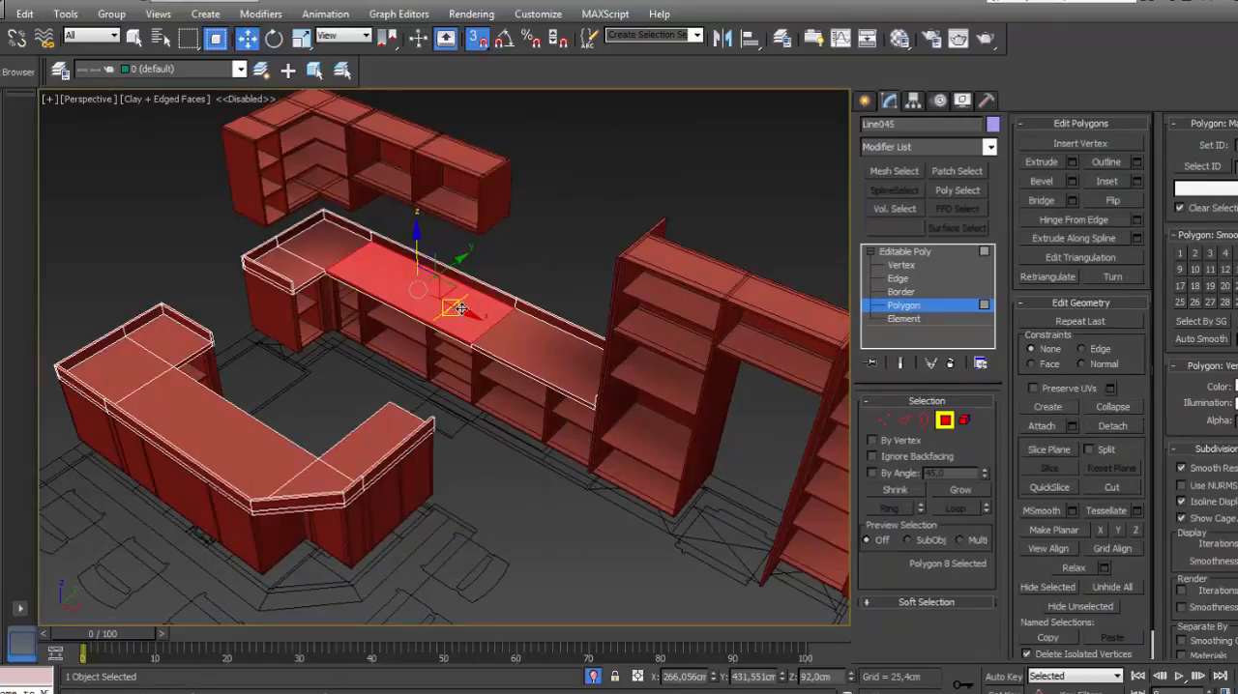
ctrl+click(250, 442)
key(z)
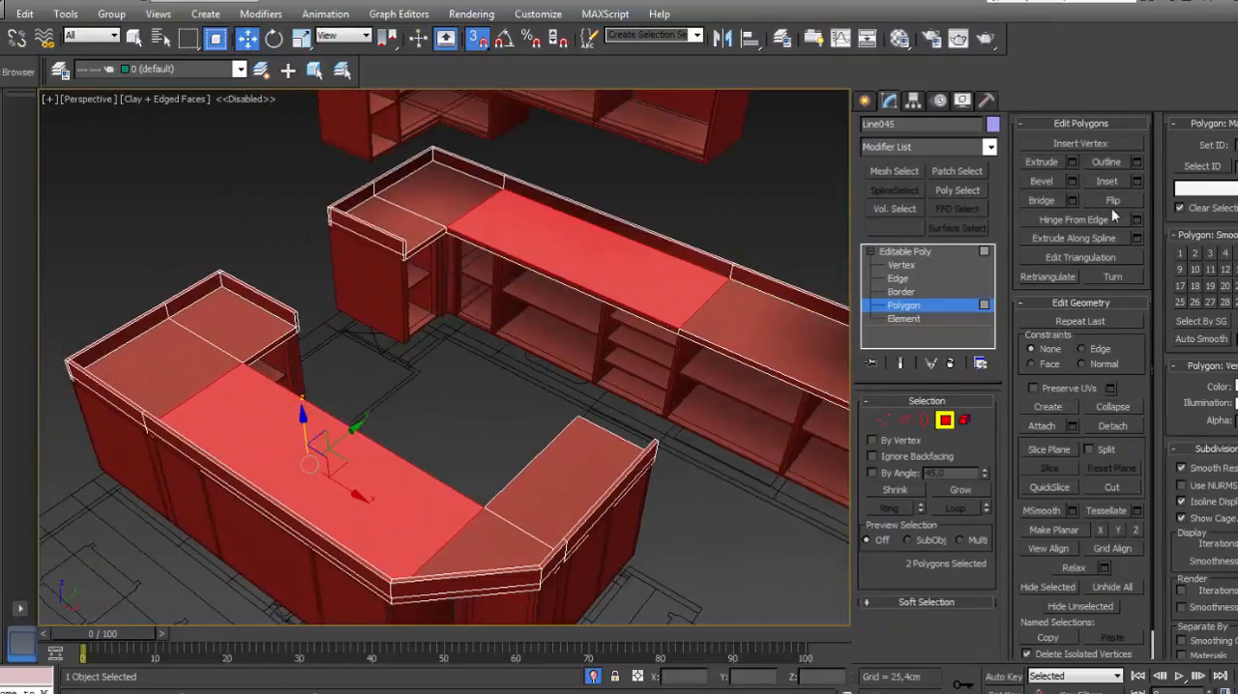
click(1137, 183)
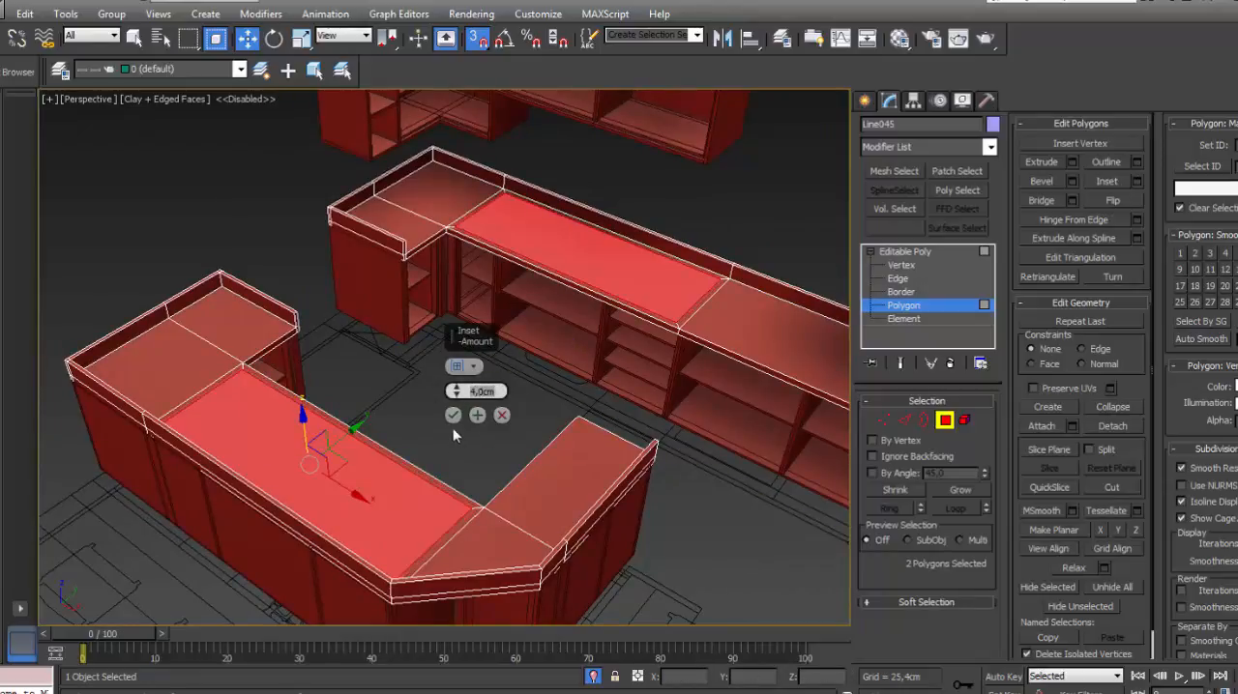
click(453, 415)
- Extrude the two inset countertop polygons by -2 cm, then leave polygon editing and clear the selection
click(1072, 162)
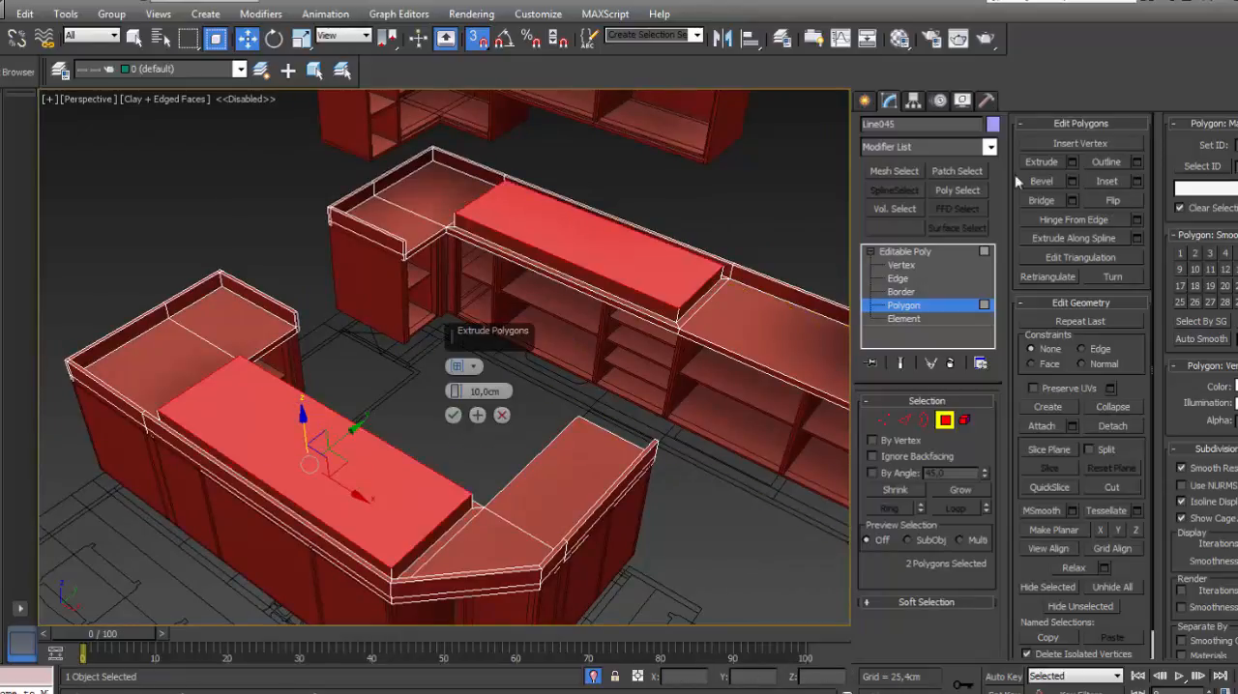
text(-2)
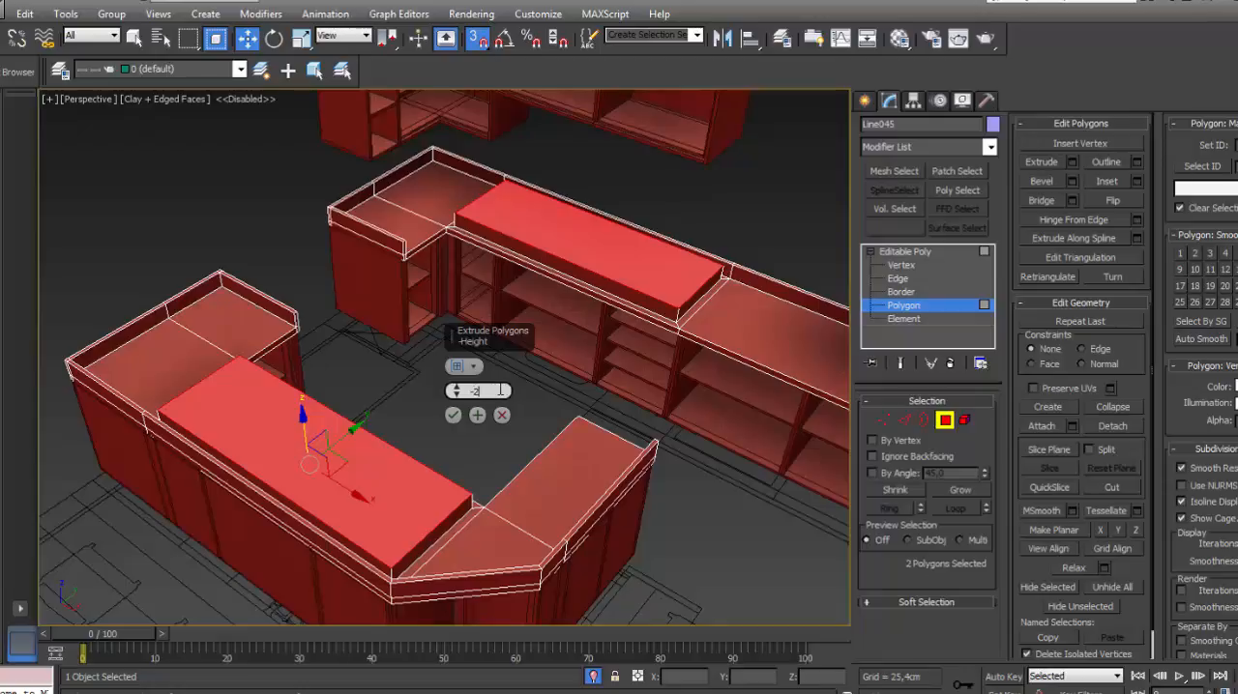
key(Return)
click(454, 416)
click(906, 253)
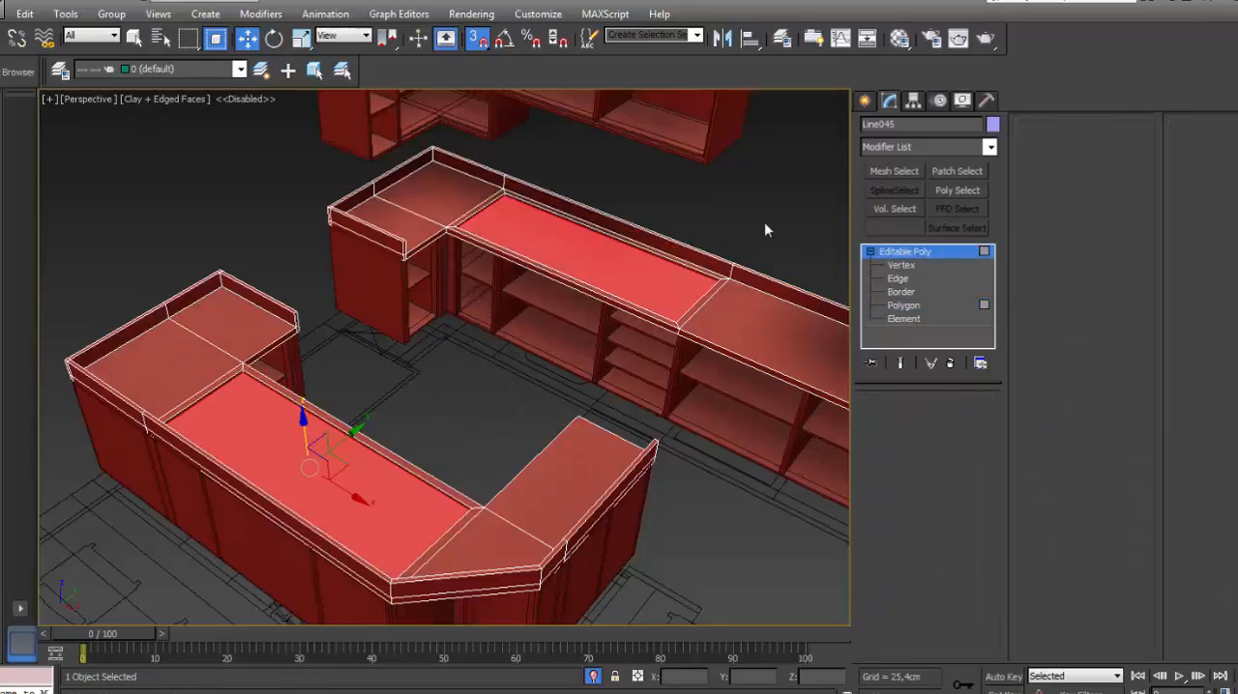
click(763, 222)
scroll(681, 311, down, 3)
middle_drag(681, 311, 534, 306)
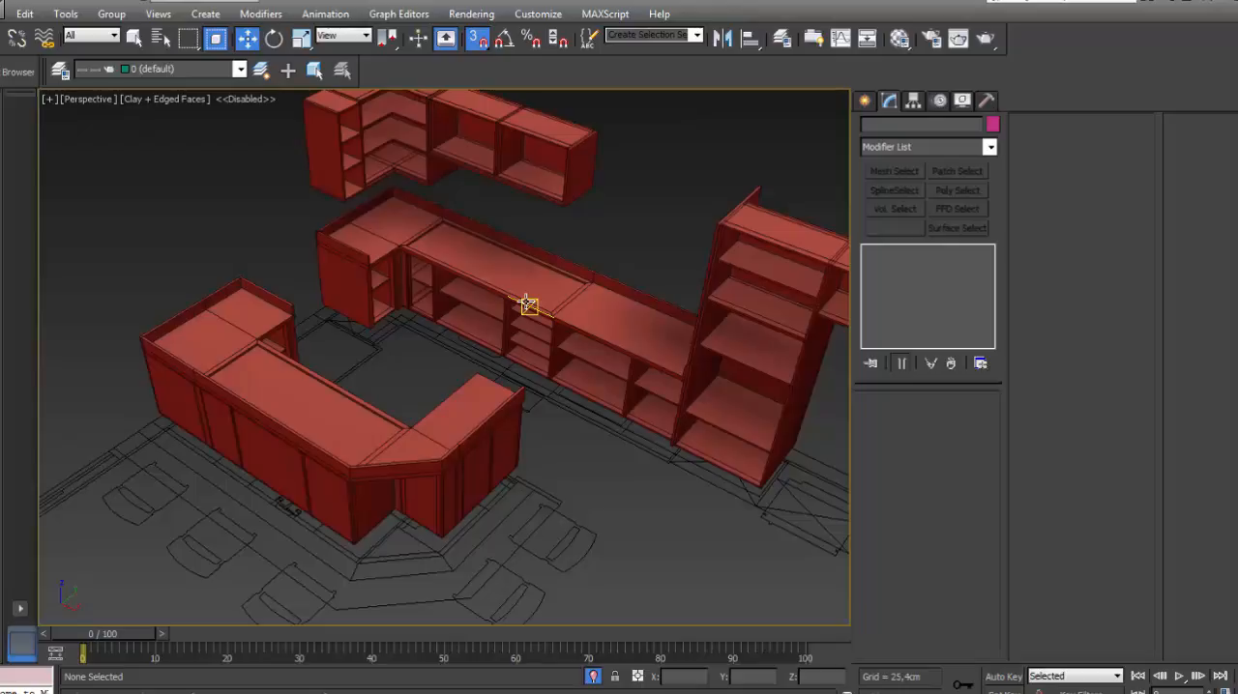
- Hide the countertop layer M1 again and close the layer list
click(782, 38)
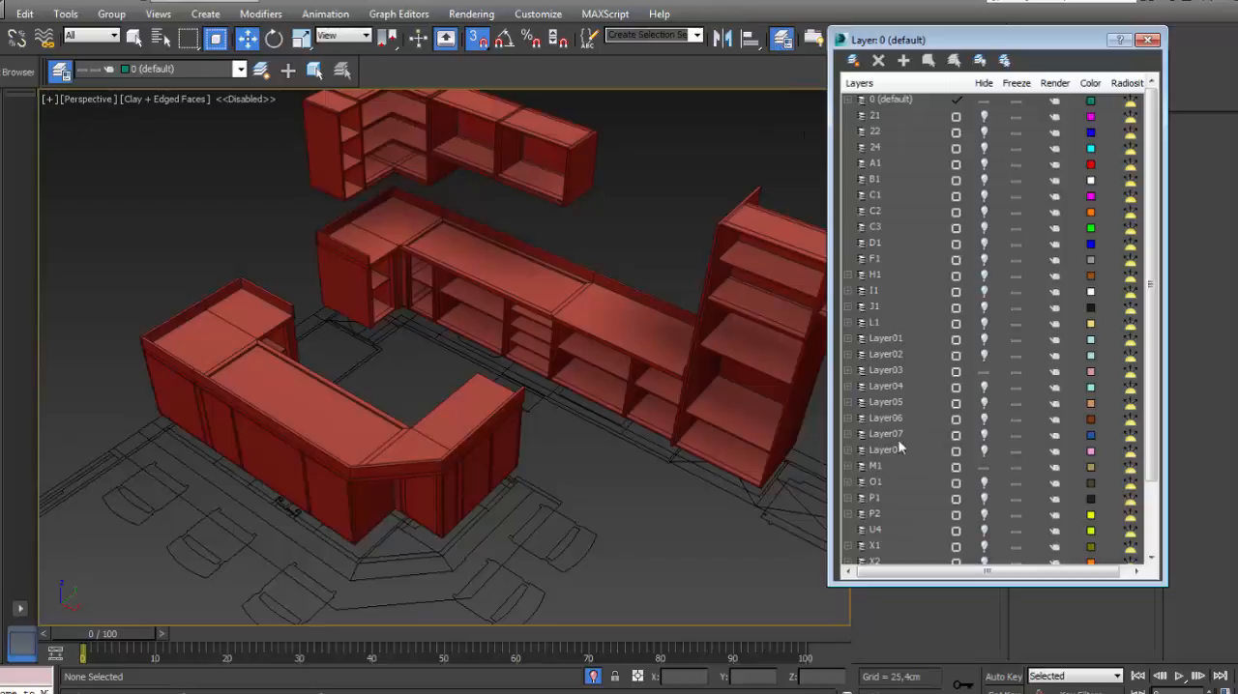
click(896, 308)
click(893, 466)
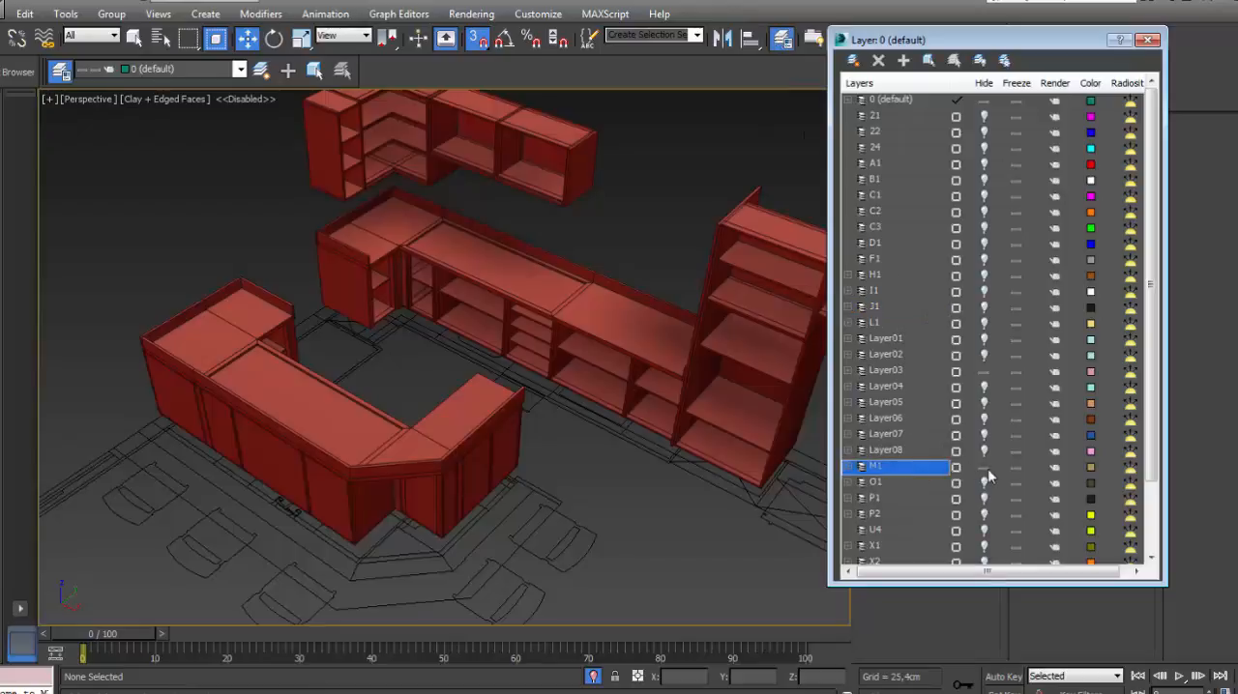
click(984, 468)
click(1148, 39)
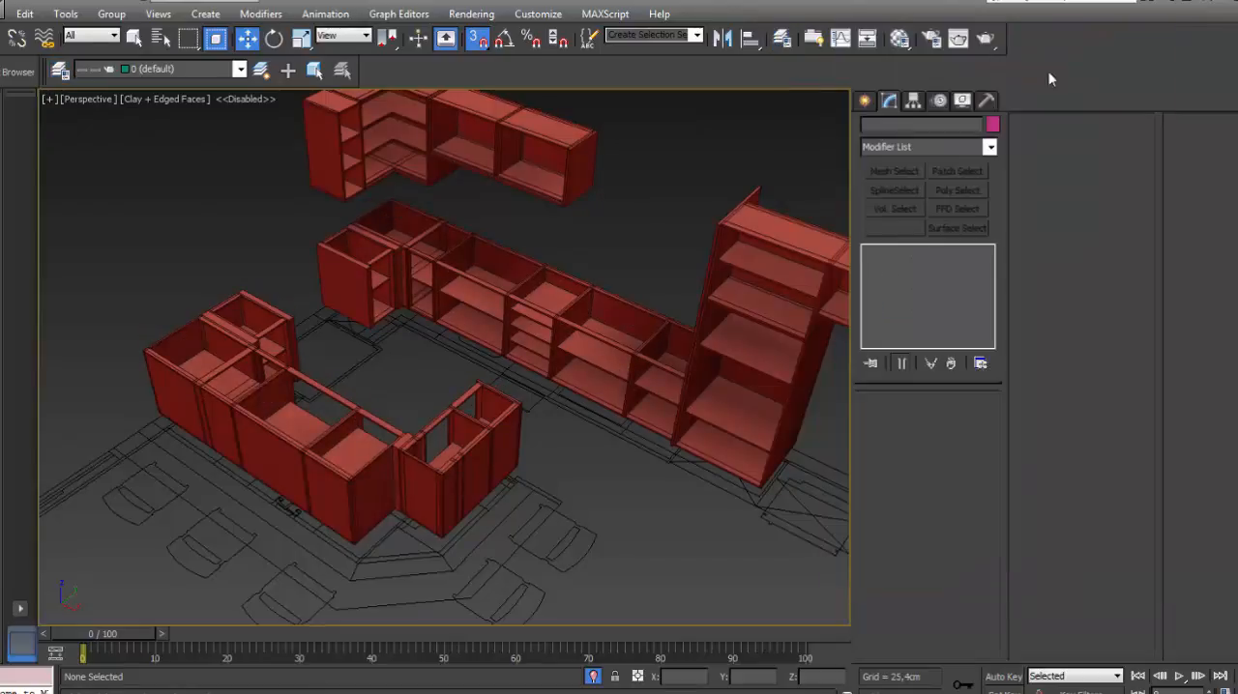
- Extrude the three shelf-front strips of the wall run's drawer cabinet into narrow rails, then leave polygon editing and clear the selection
scroll(576, 220, up, 8)
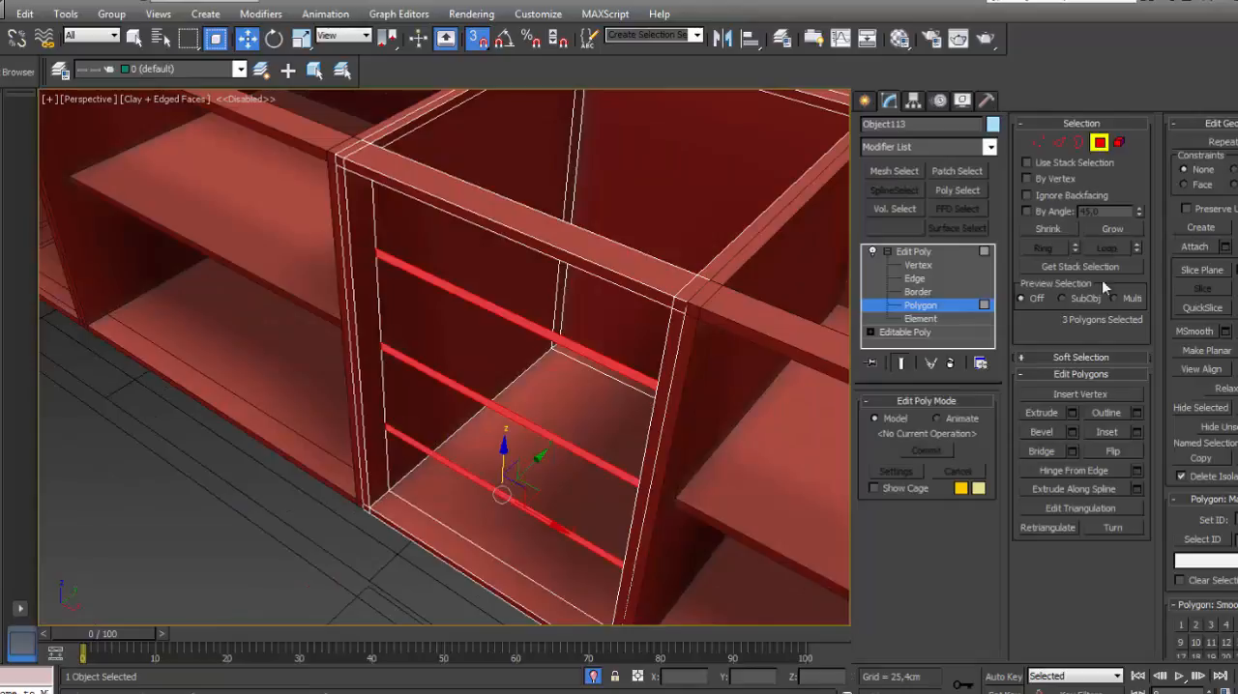
scroll(461, 368, down, 5)
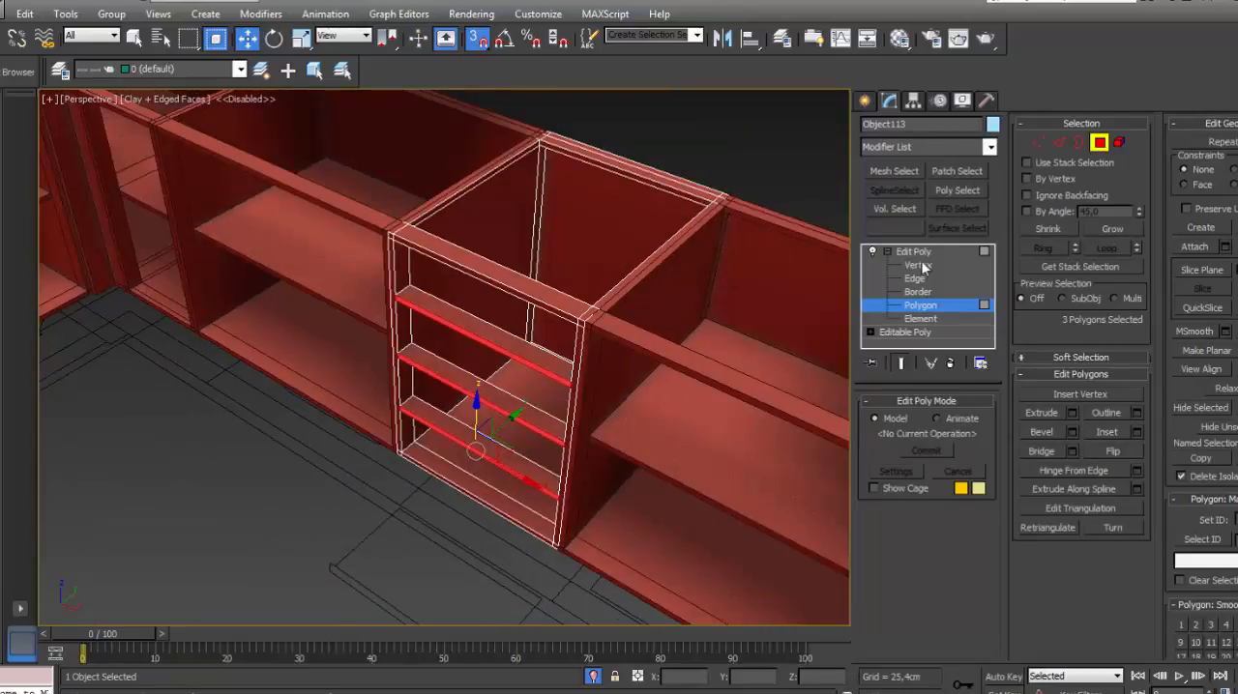
click(924, 254)
click(720, 143)
- Examine the drawer-cabinet rails in the wall run and the open interiors of the island cabinets
scroll(646, 238, down, 5)
middle_drag(646, 241, 538, 283)
scroll(613, 334, up, 6)
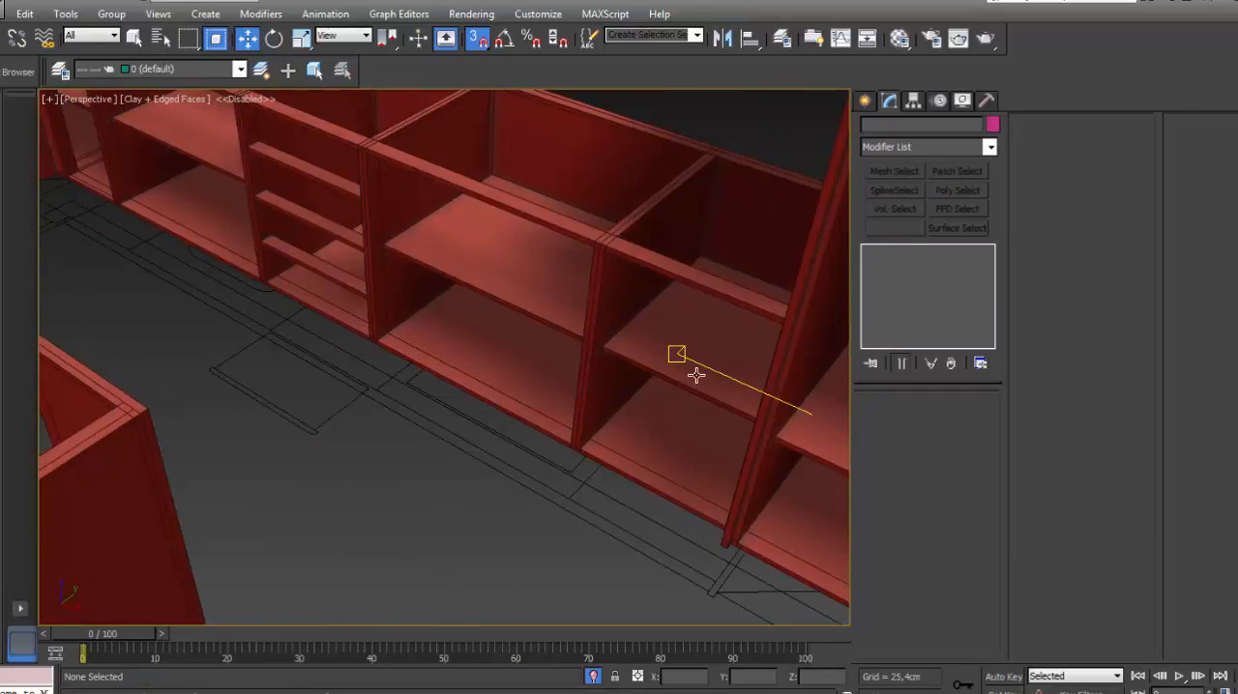
middle_drag(696, 368, 665, 369)
scroll(663, 368, down, 2)
scroll(677, 371, down, 4)
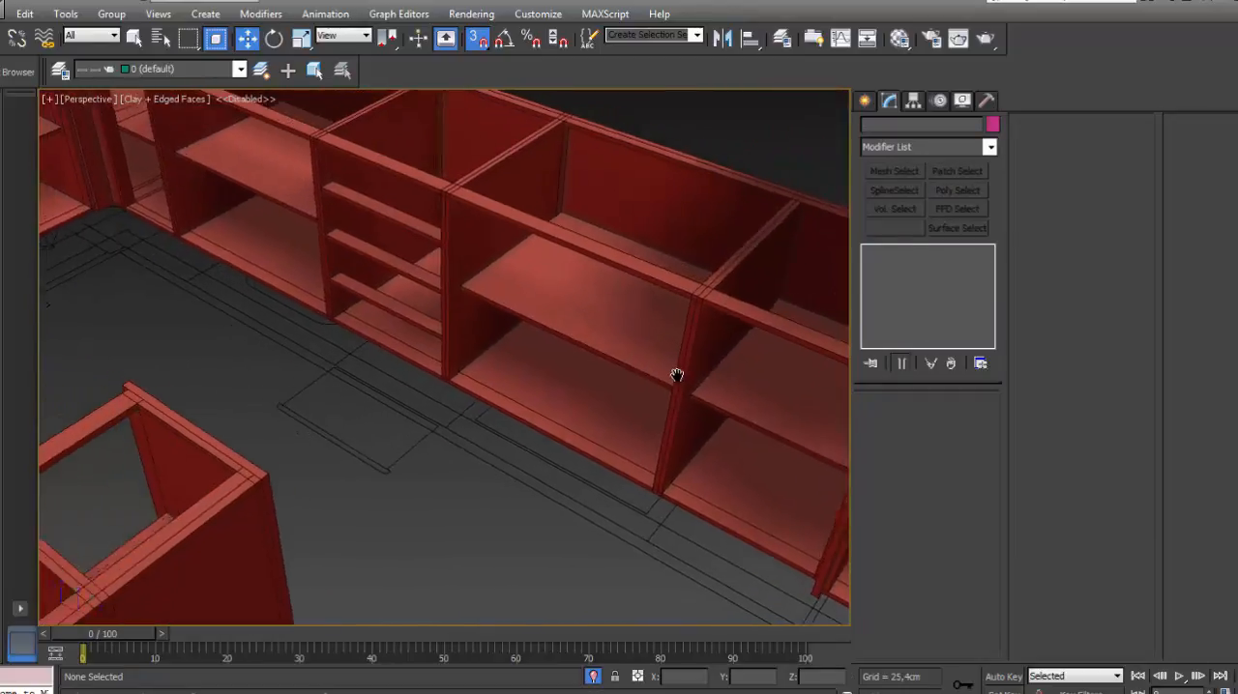
scroll(553, 359, down, 3)
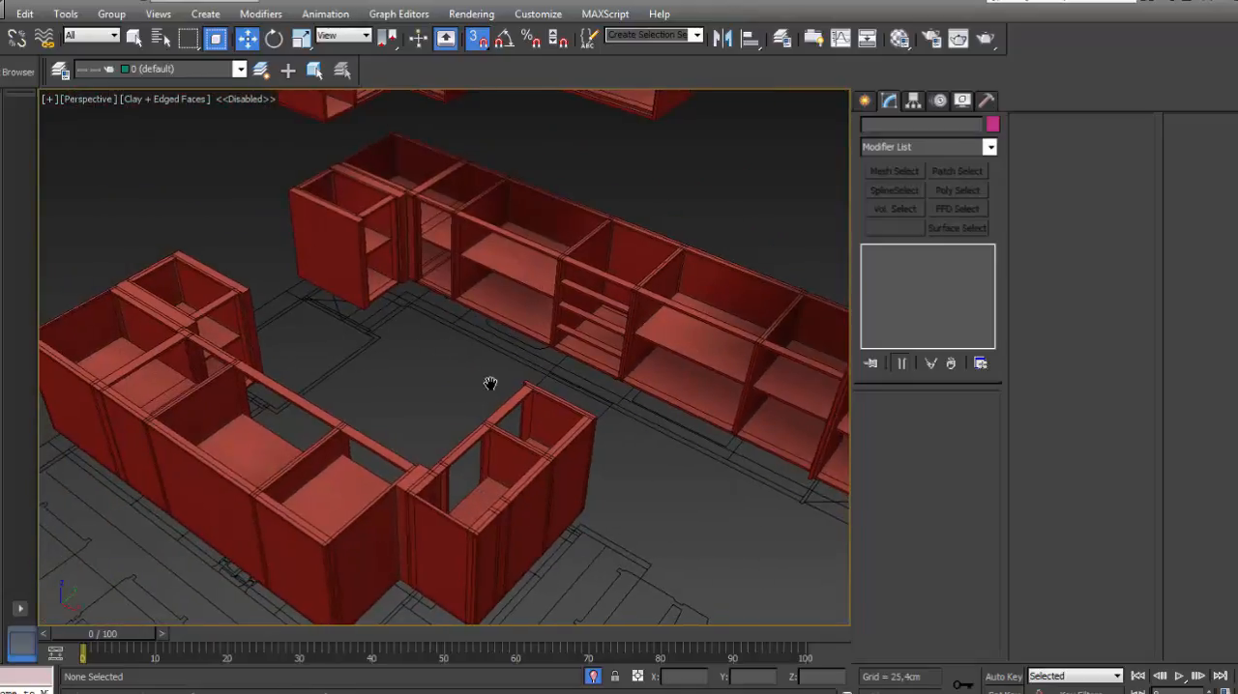
scroll(490, 384, up, 3)
alt+middle_drag(550, 392, 255, 415)
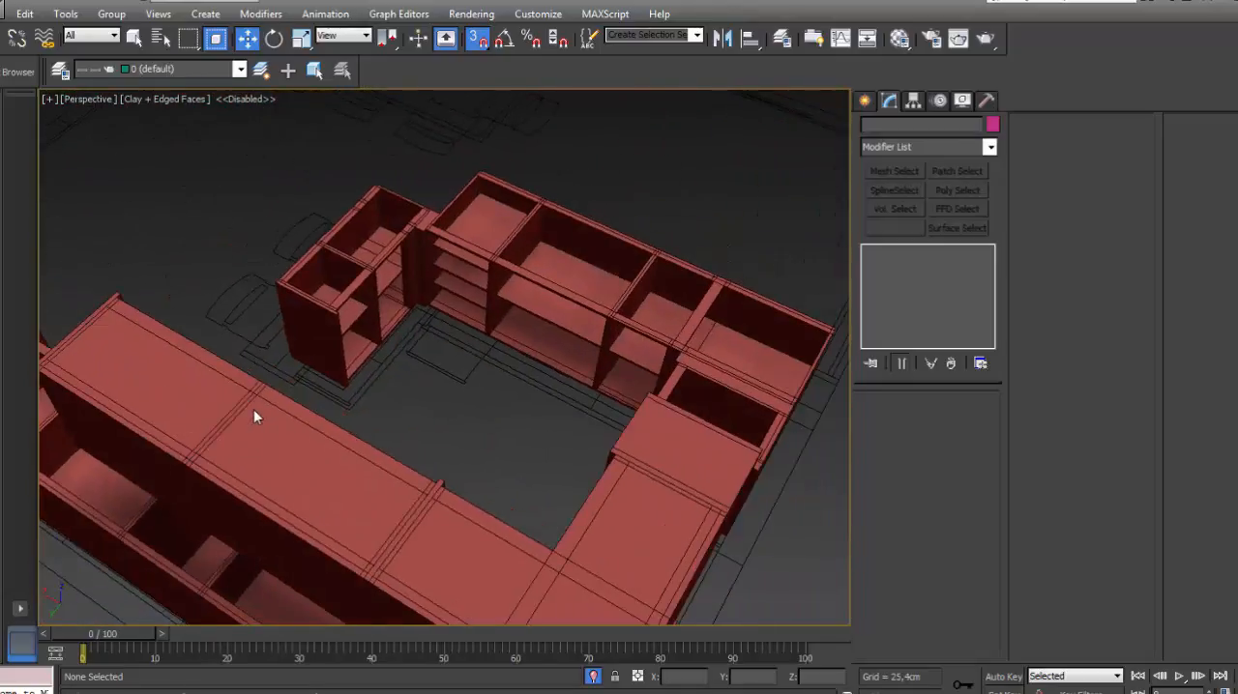
alt+middle_drag(419, 328, 431, 302)
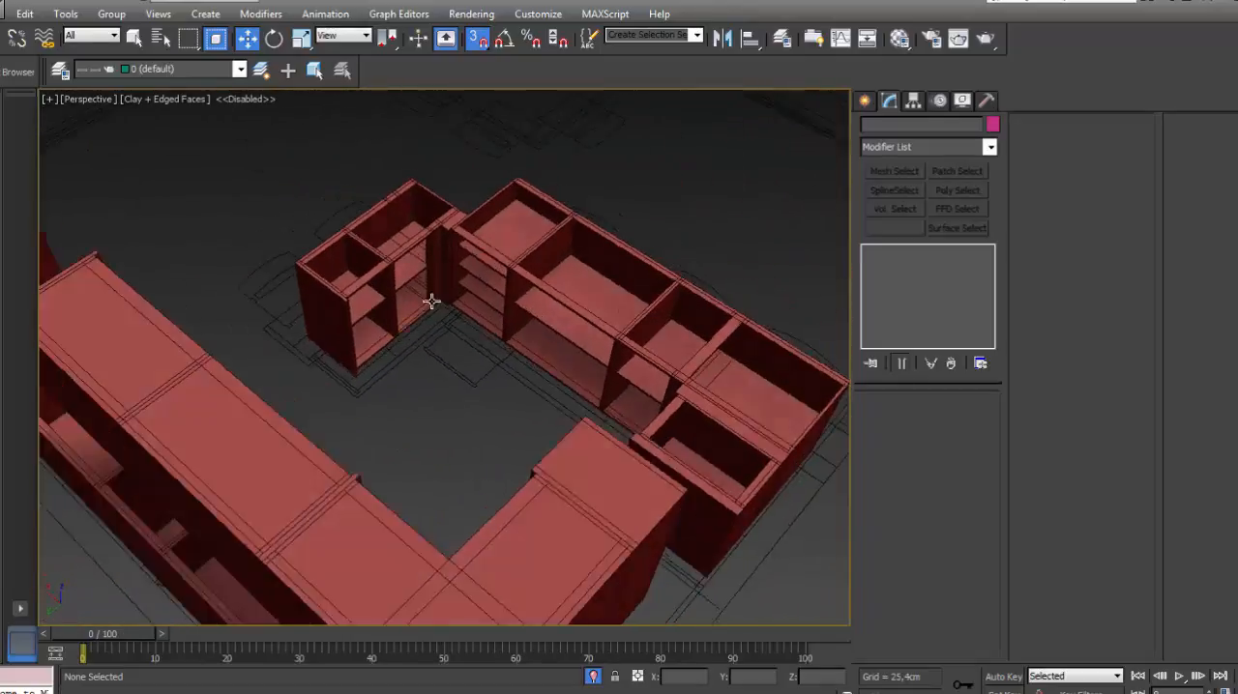
- Delete the shelf polygons inside the island's drawer cabinet, keeping only the three front strips
scroll(432, 302, up, 5)
click(489, 290)
click(888, 251)
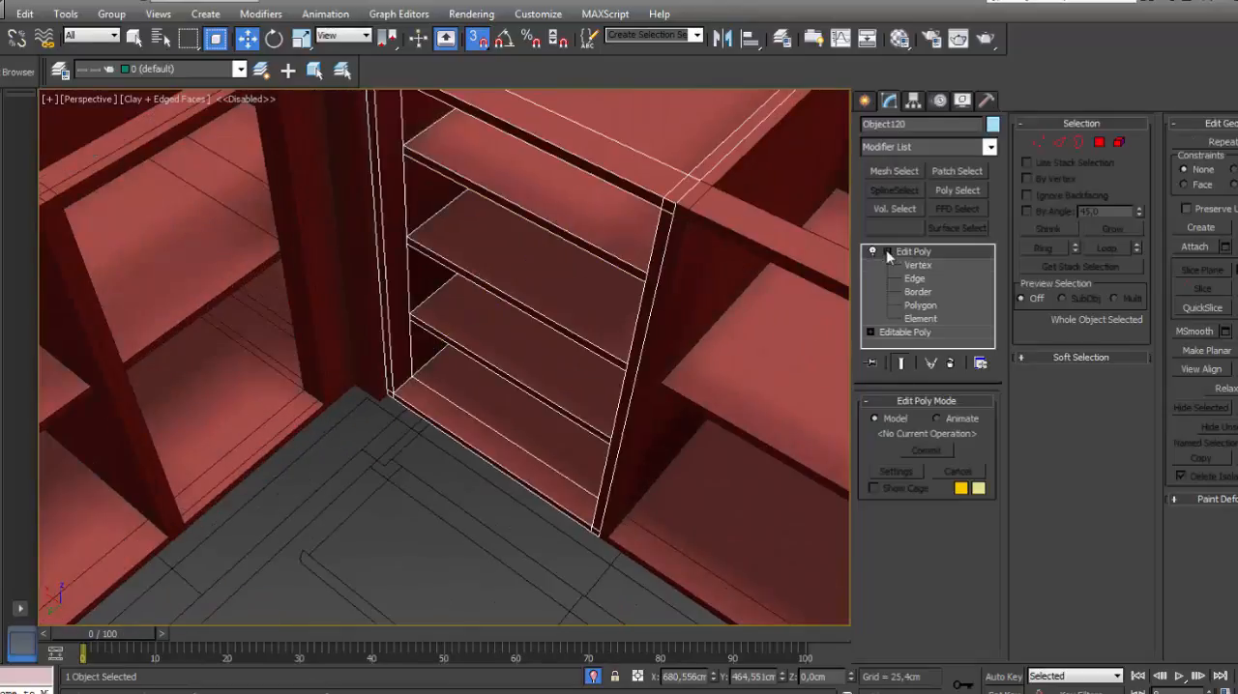
click(926, 322)
click(583, 208)
click(925, 308)
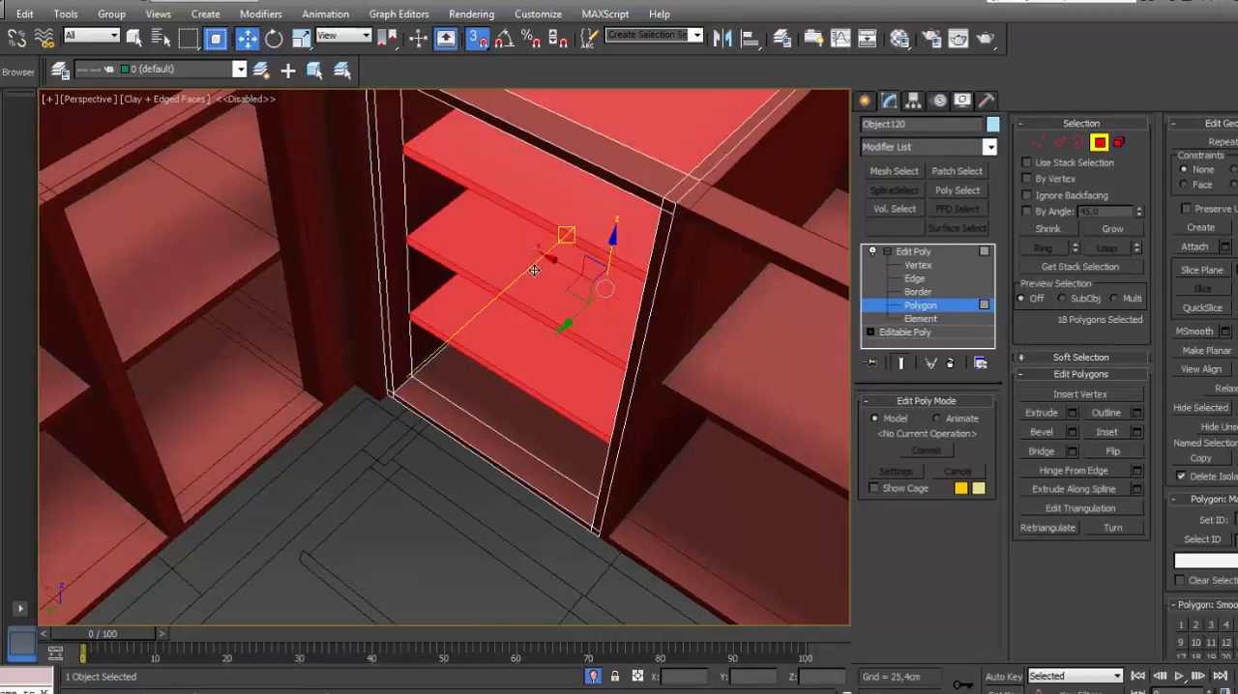
alt+middle_drag(525, 276, 521, 333)
scroll(521, 334, up, 2)
alt+click(513, 455)
alt+click(541, 373)
alt+click(580, 273)
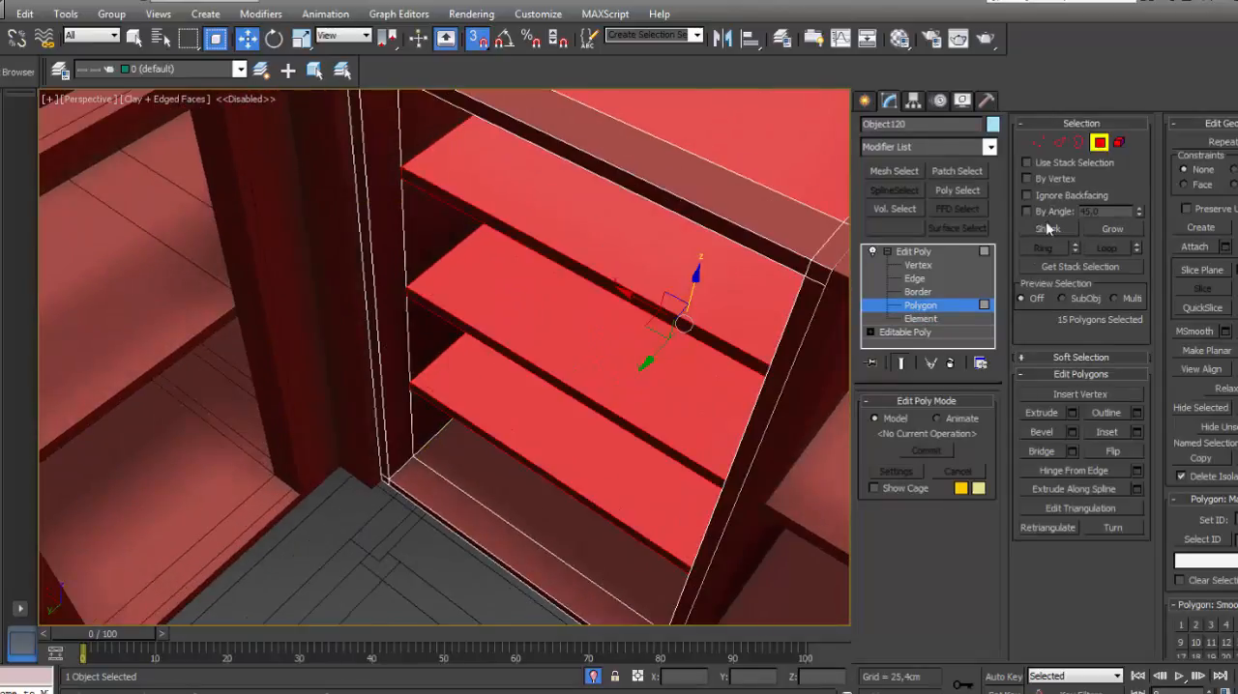
key(Delete)
- Turn the three shelf-front strips of the island's drawer cabinet into narrow rails, then leave polygon editing and clear the selection
click(557, 255)
ctrl+click(541, 373)
ctrl+click(527, 465)
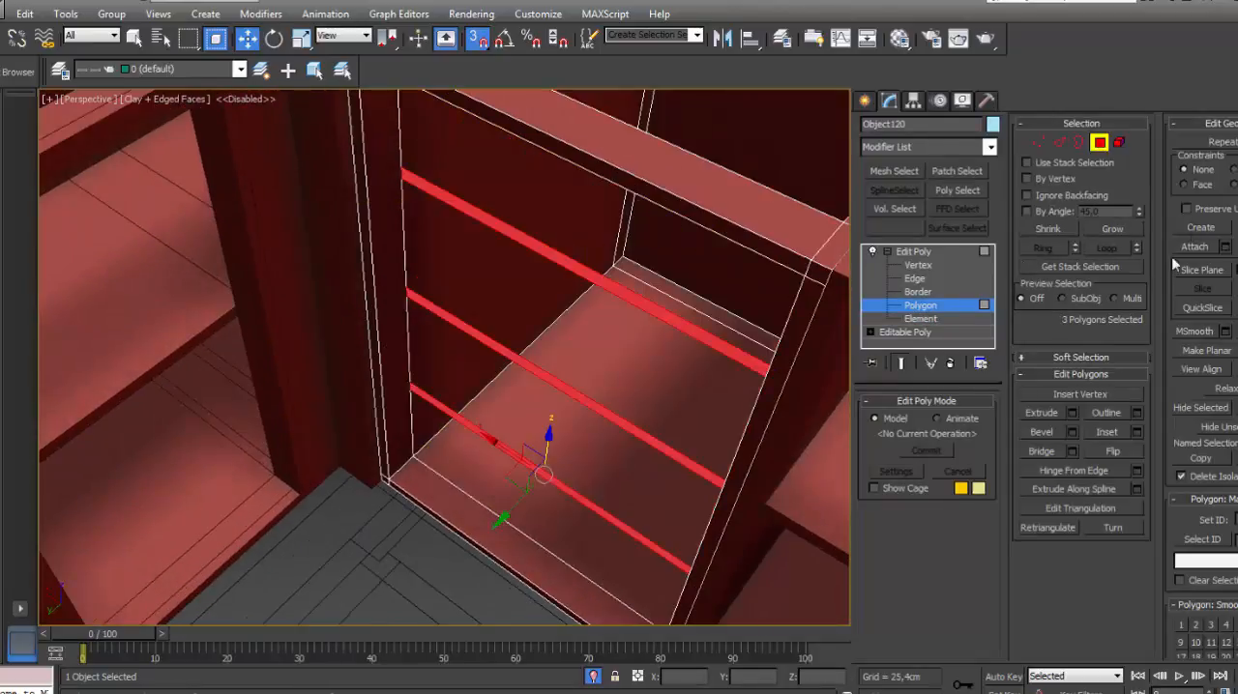
scroll(481, 338, down, 4)
scroll(658, 321, down, 3)
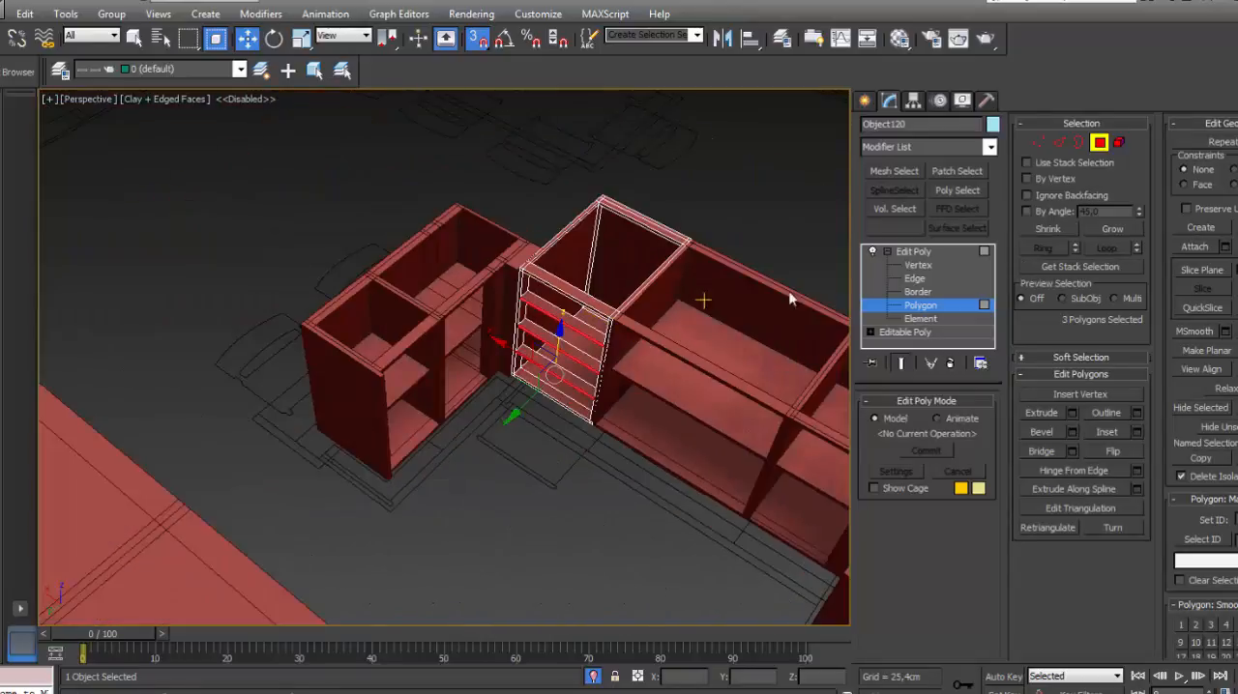
click(910, 255)
click(751, 221)
scroll(699, 313, down, 5)
middle_drag(668, 320, 578, 318)
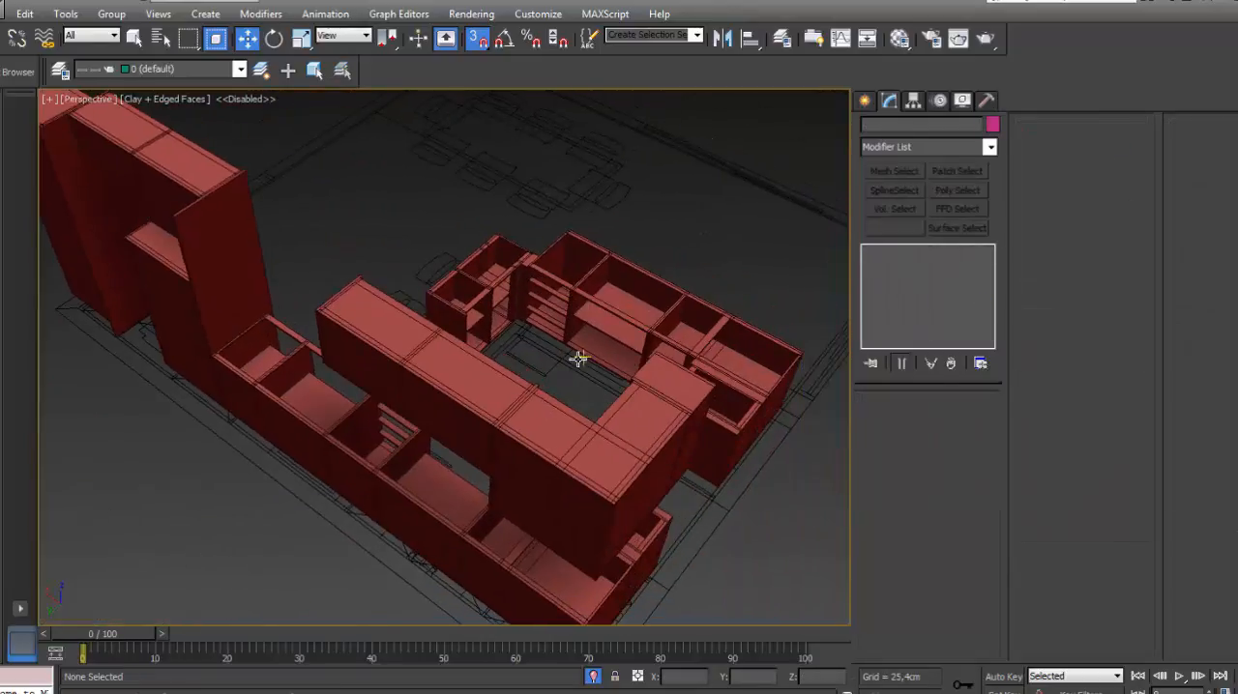
- Examine the island, base run, wall cabinets and tall units from several sides
alt+middle_drag(503, 354, 765, 342)
alt+middle_drag(580, 341, 484, 304)
scroll(632, 337, down, 3)
scroll(617, 326, down, 3)
scroll(506, 290, up, 5)
scroll(584, 258, down, 3)
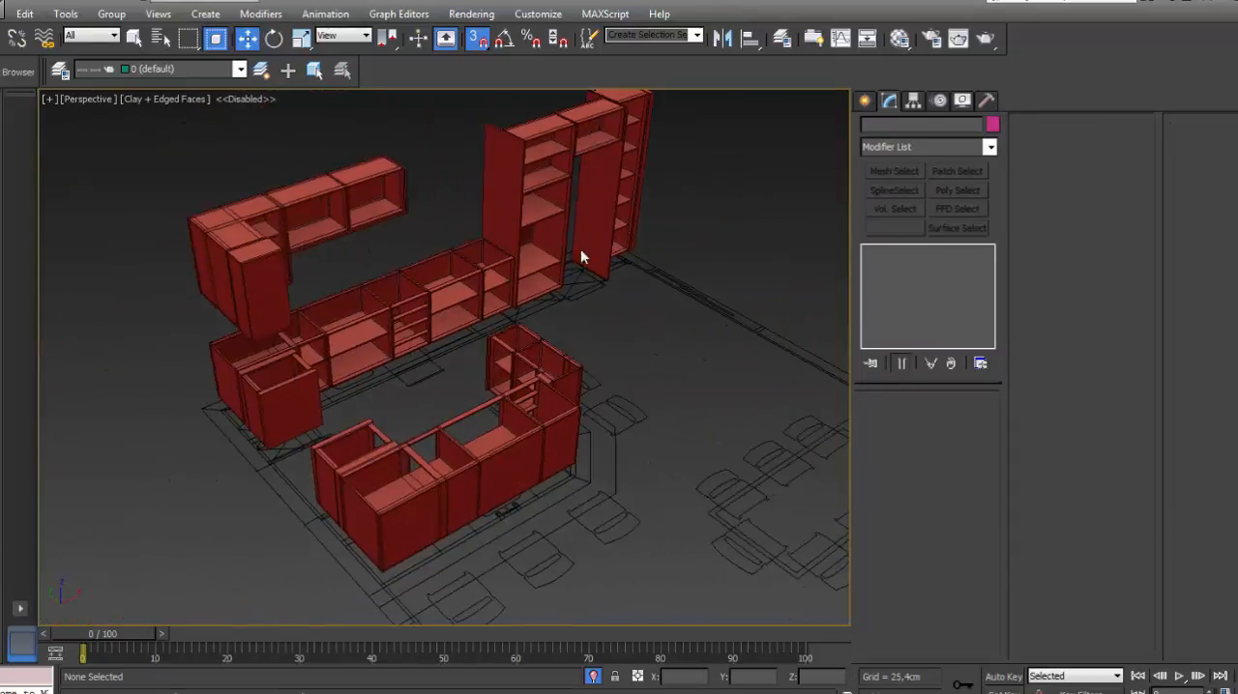
middle_drag(583, 258, 534, 309)
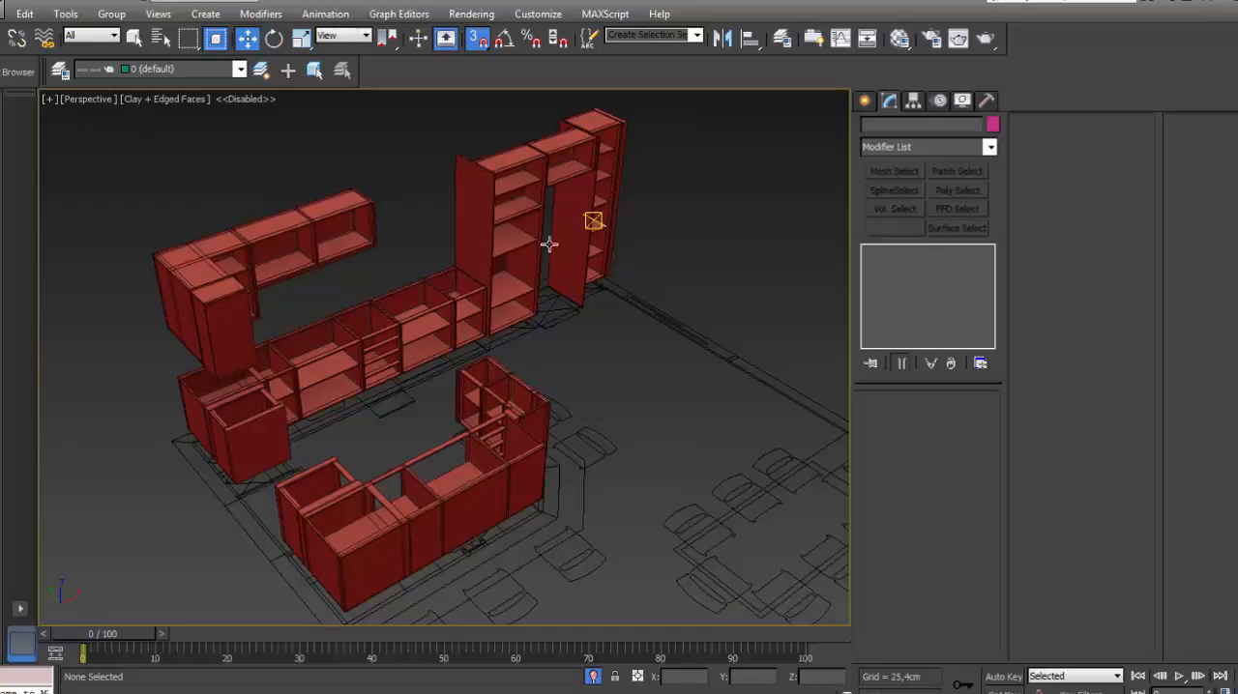
- Move the side-panel object Line044 onto the hidden layer J1 and close the layer list
click(471, 191)
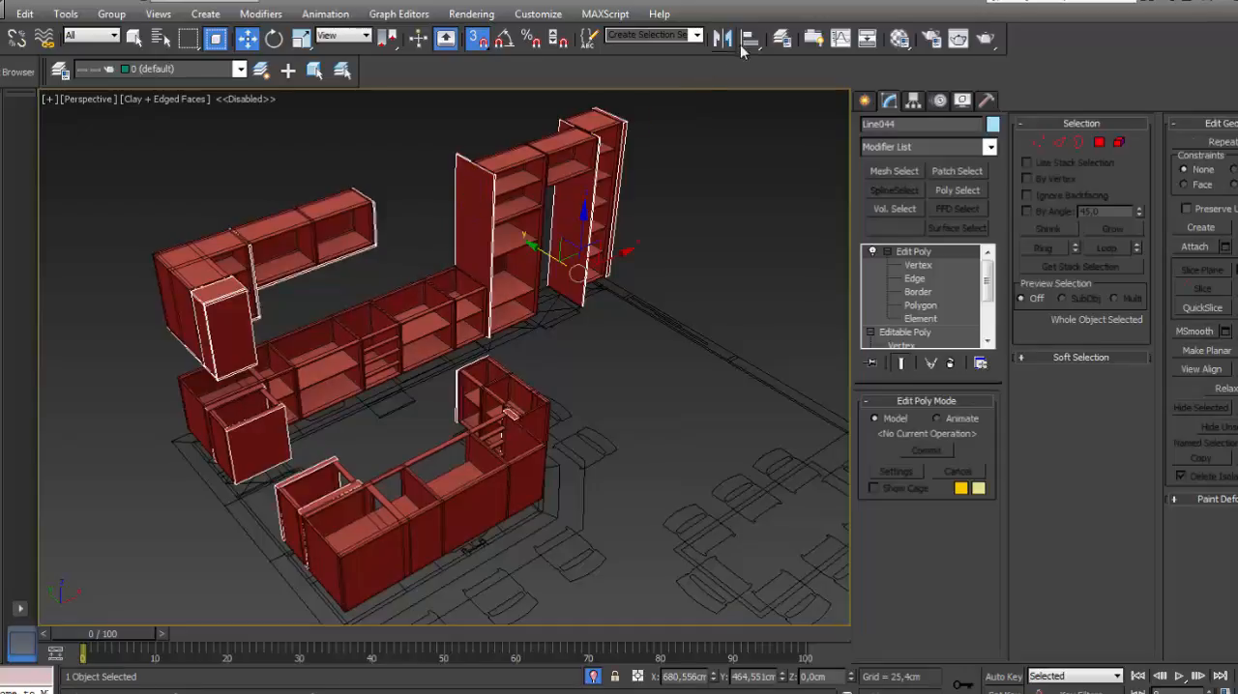
click(782, 39)
click(882, 306)
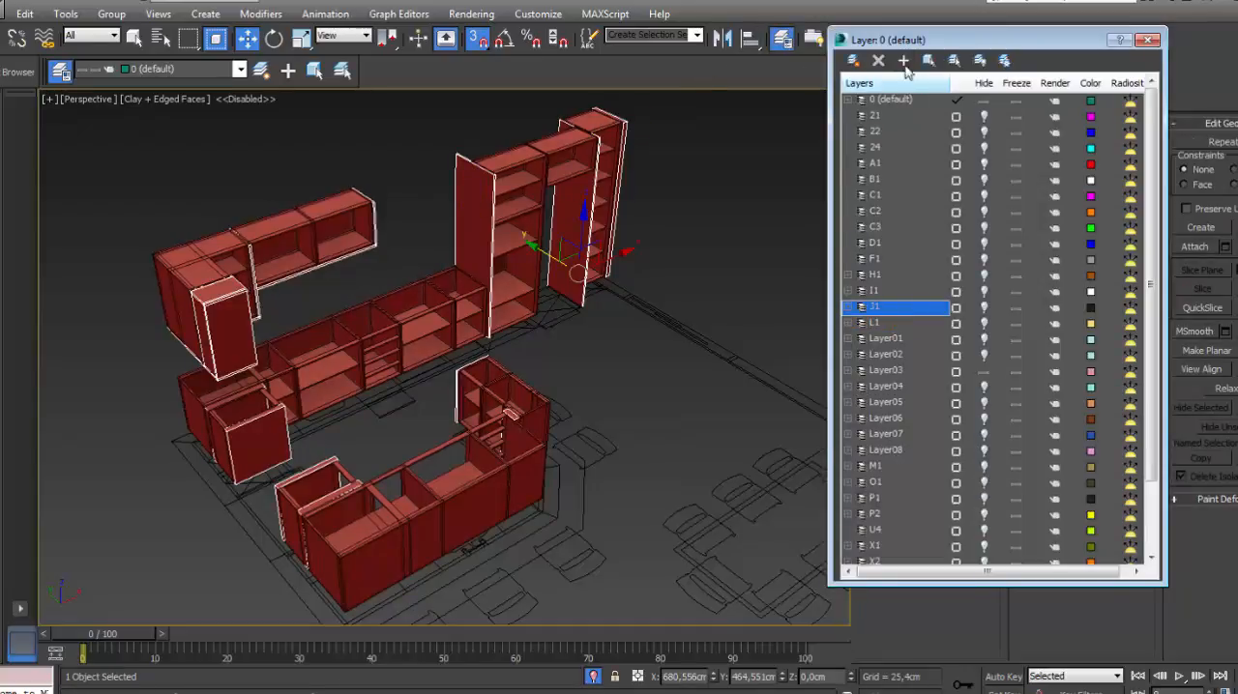
click(905, 64)
click(1148, 40)
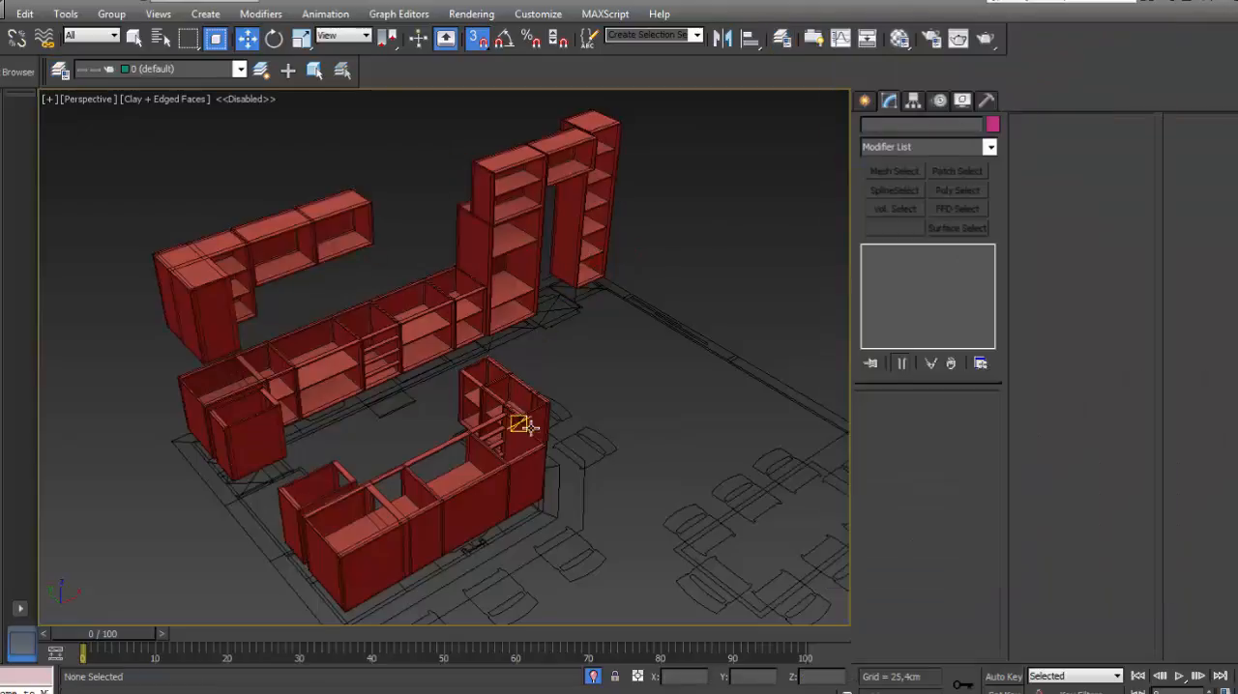
- Attach Object108 through Object124 to the tall shelf cabinet Object107, then leave vertex editing
click(607, 127)
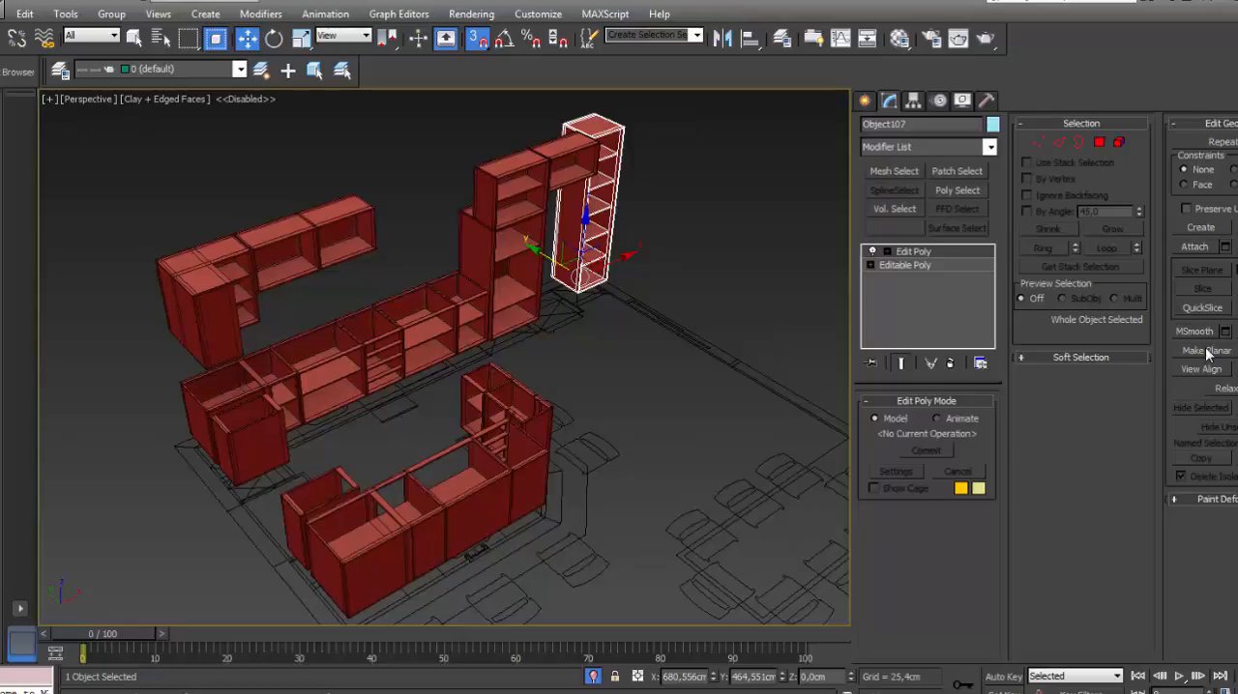
click(1225, 248)
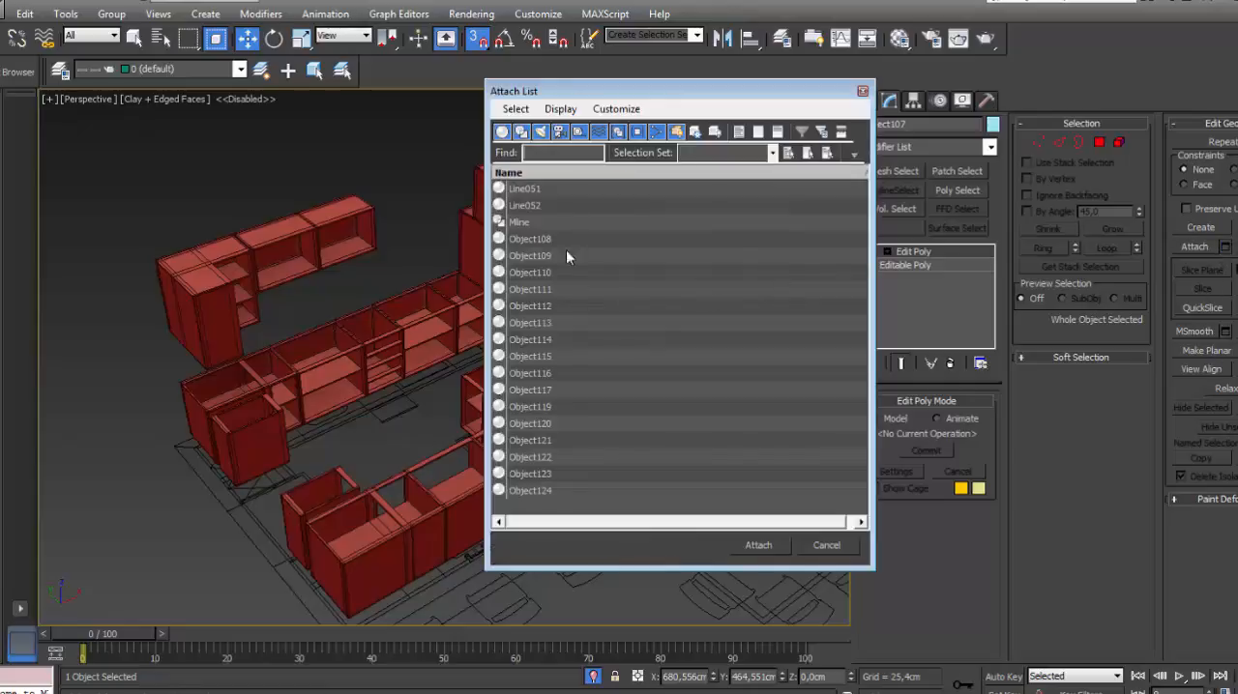
drag(564, 239, 541, 489)
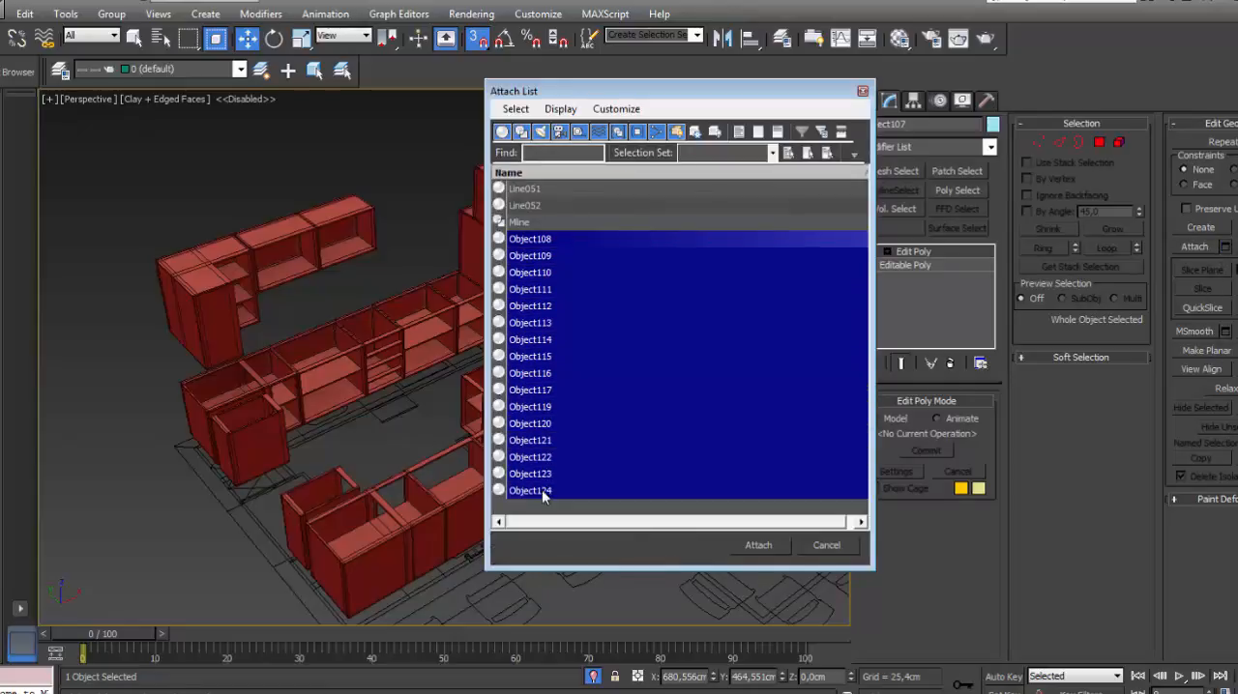
click(759, 545)
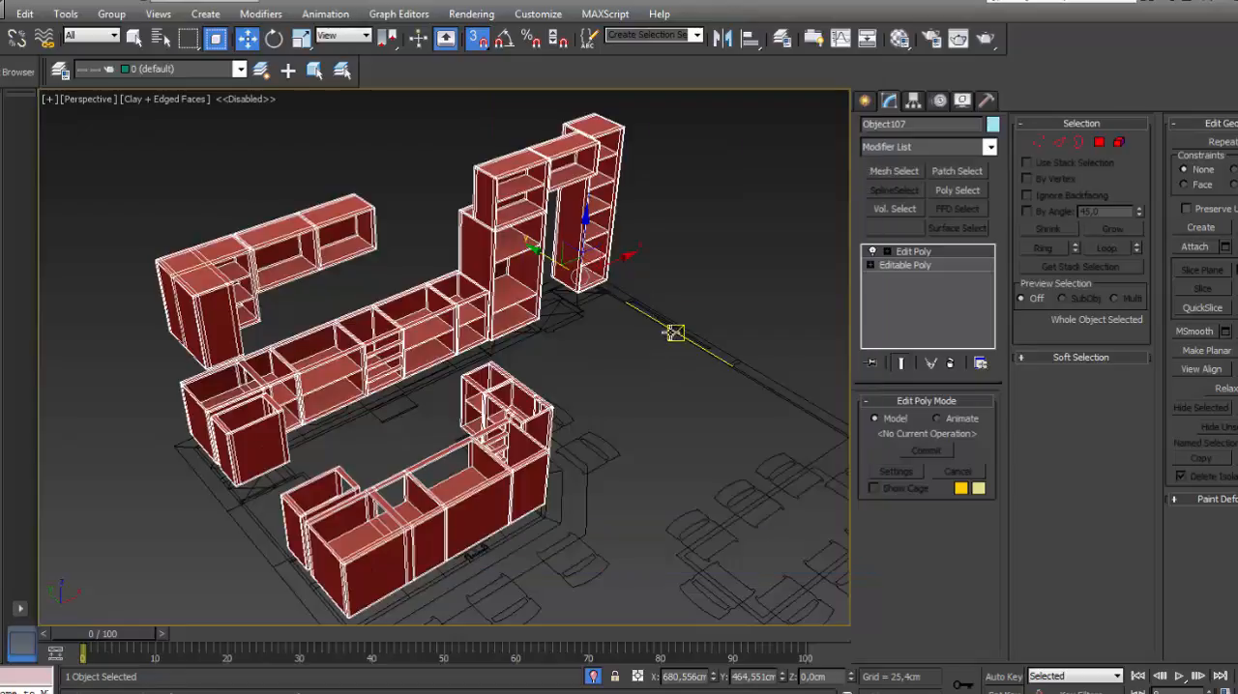
click(888, 253)
click(915, 255)
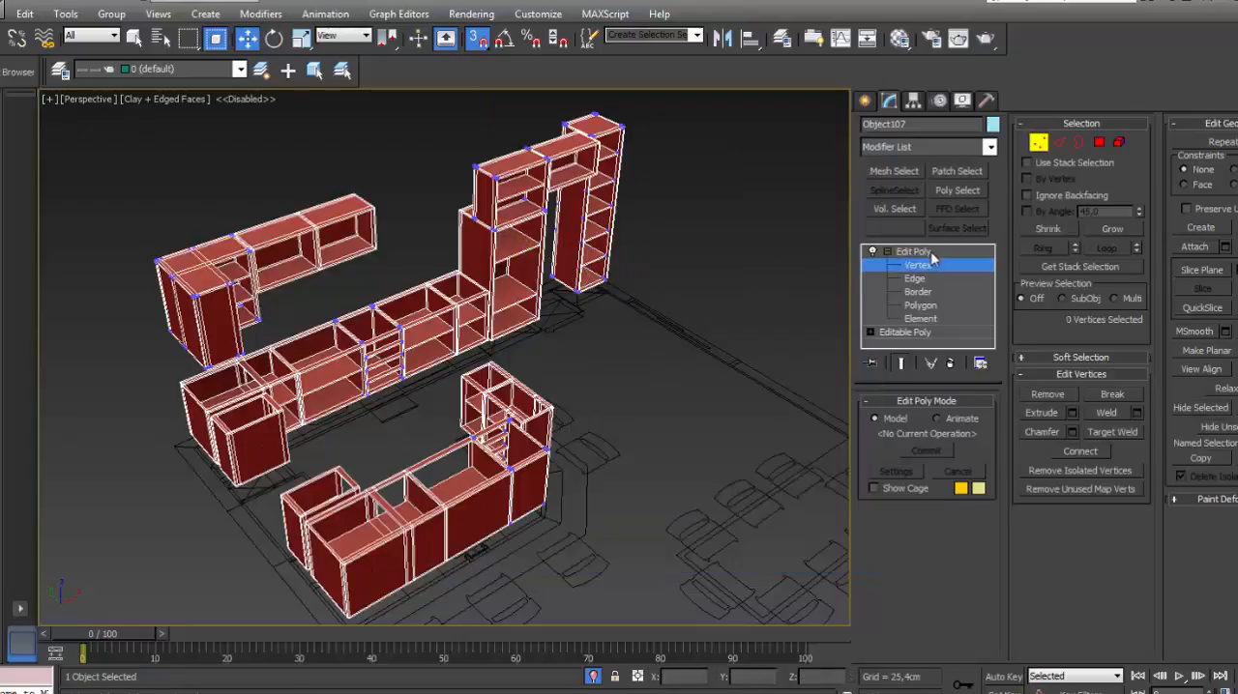
click(930, 254)
click(743, 216)
- Examine the joints and backs of the tall units in the combined cabinet mesh at polygon level, then clear the selection
scroll(600, 276, down, 4)
click(567, 243)
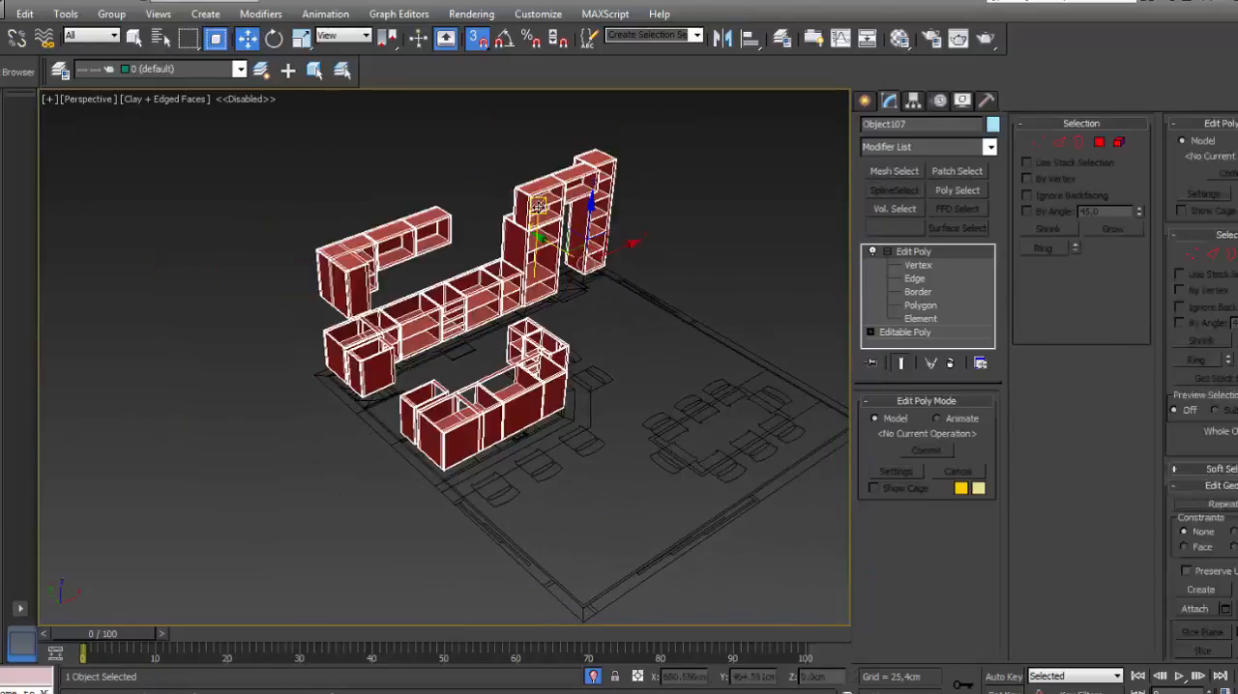
scroll(525, 262, up, 5)
scroll(523, 266, up, 6)
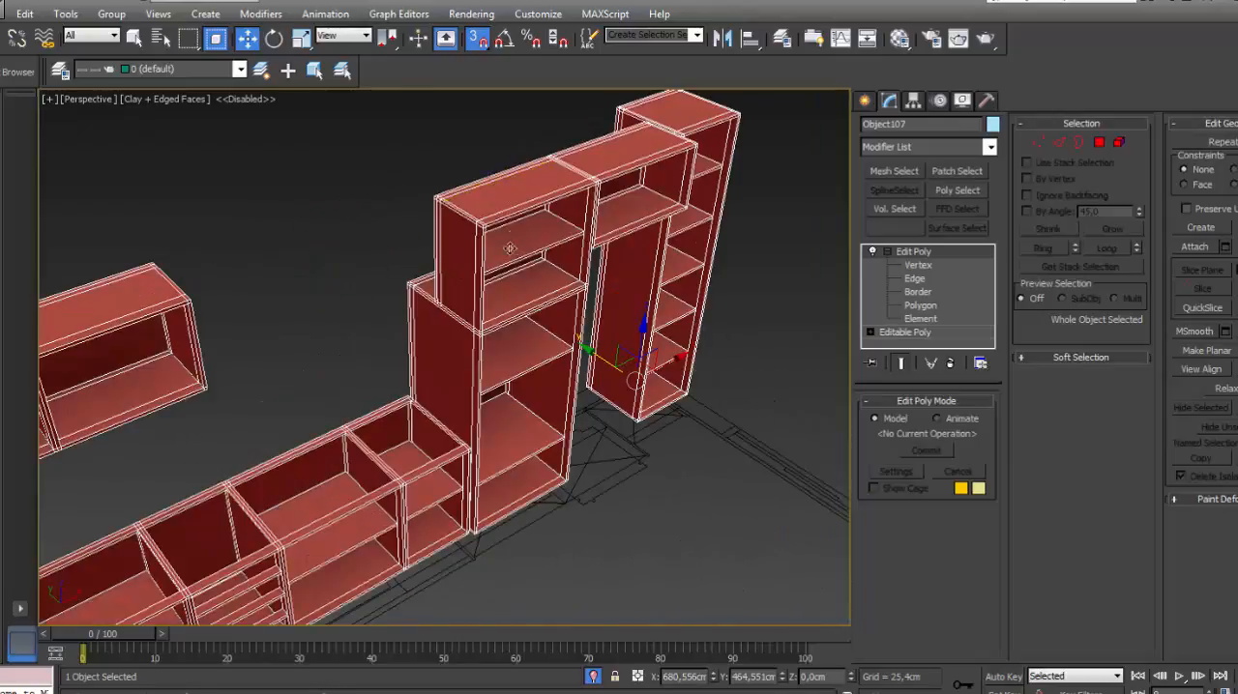
alt+middle_drag(519, 311, 473, 334)
key(4)
scroll(428, 304, up, 3)
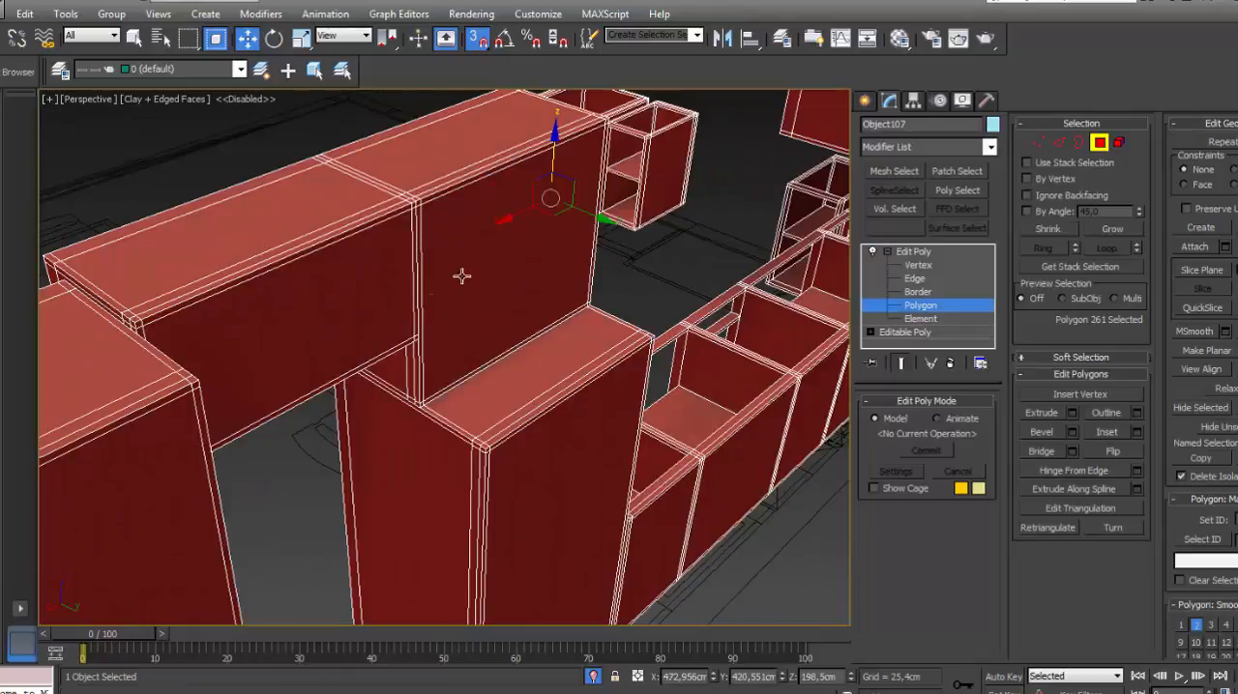
scroll(386, 286, down, 5)
scroll(290, 297, up, 2)
alt+middle_drag(288, 297, 407, 291)
scroll(456, 291, up, 6)
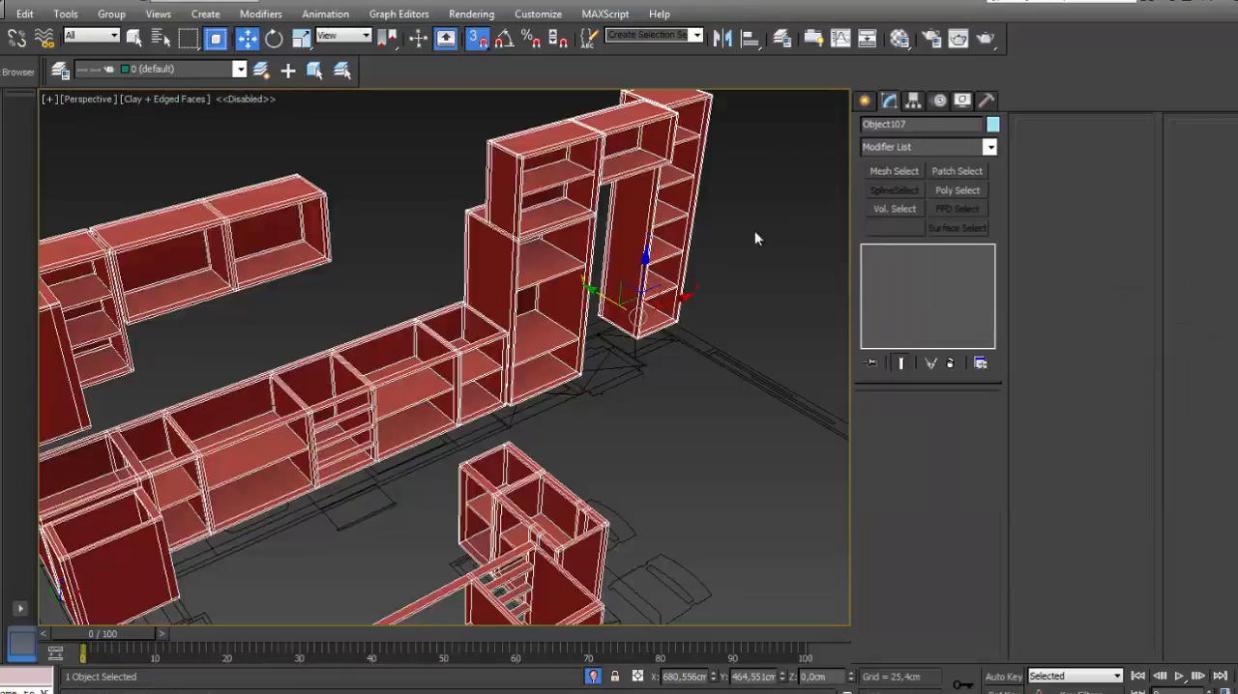
click(756, 233)
- Examine the finished cabinet carcasses of the wall run, island and tall units against the floor plan
middle_drag(400, 267, 602, 206)
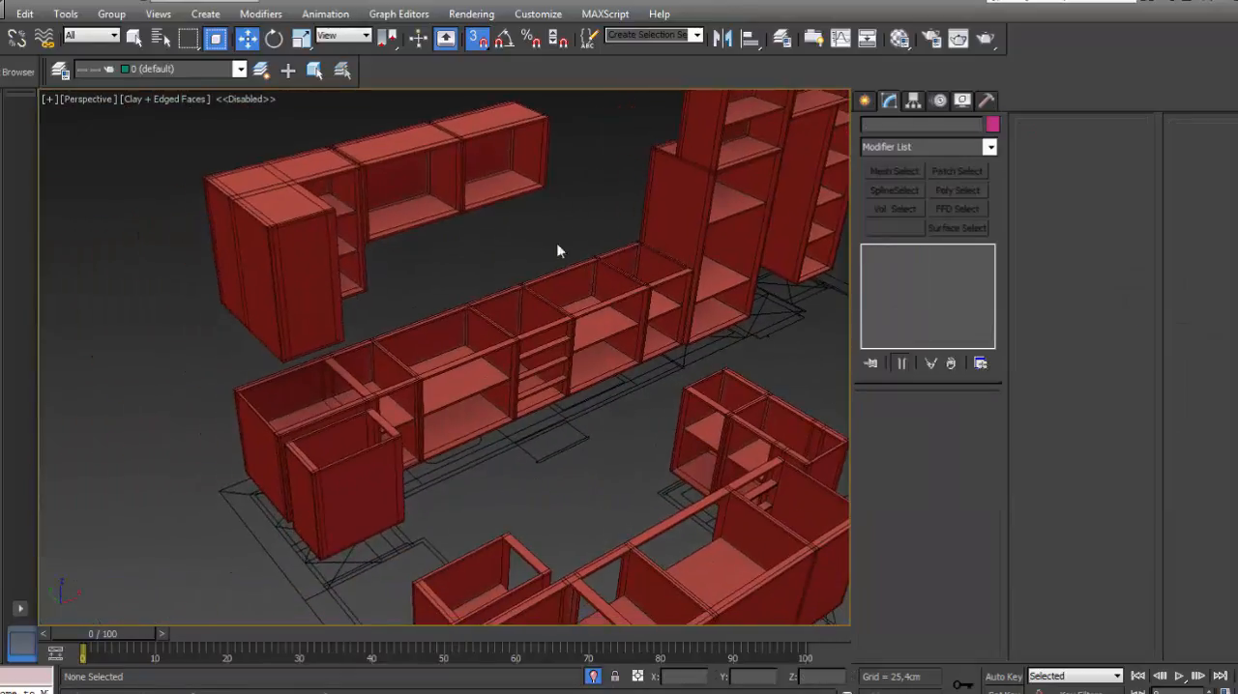
scroll(453, 338, down, 3)
alt+middle_drag(452, 343, 328, 302)
scroll(354, 258, up, 4)
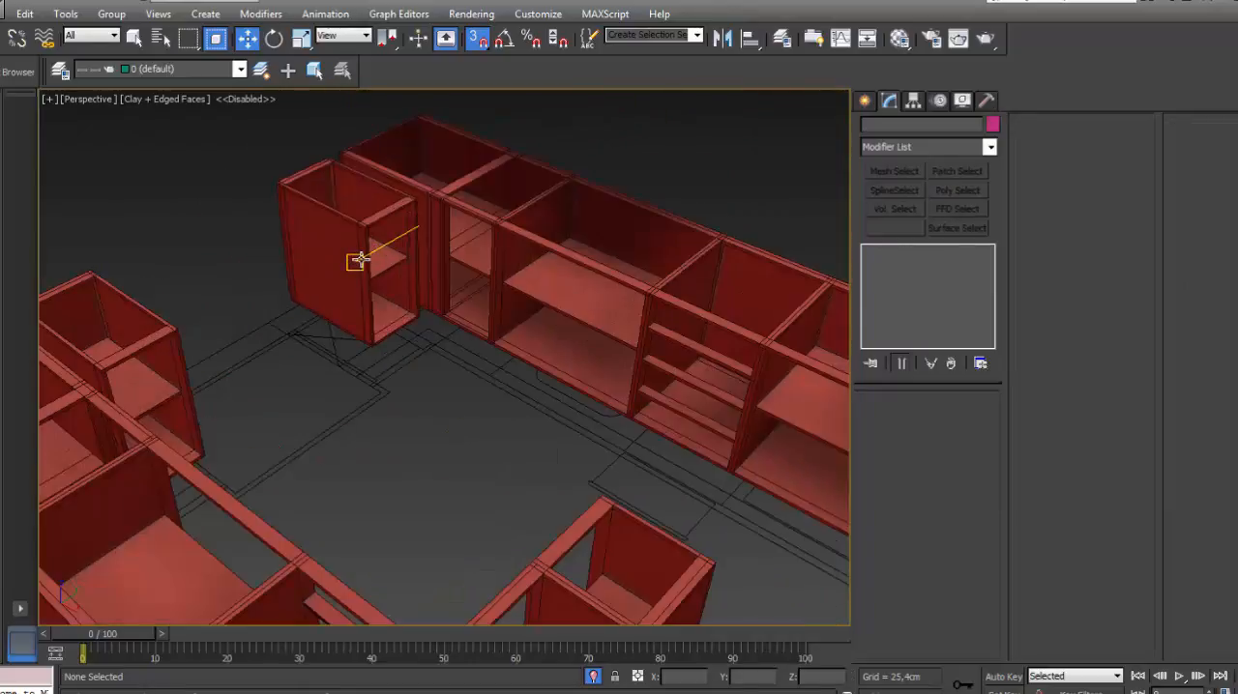
scroll(415, 268, down, 5)
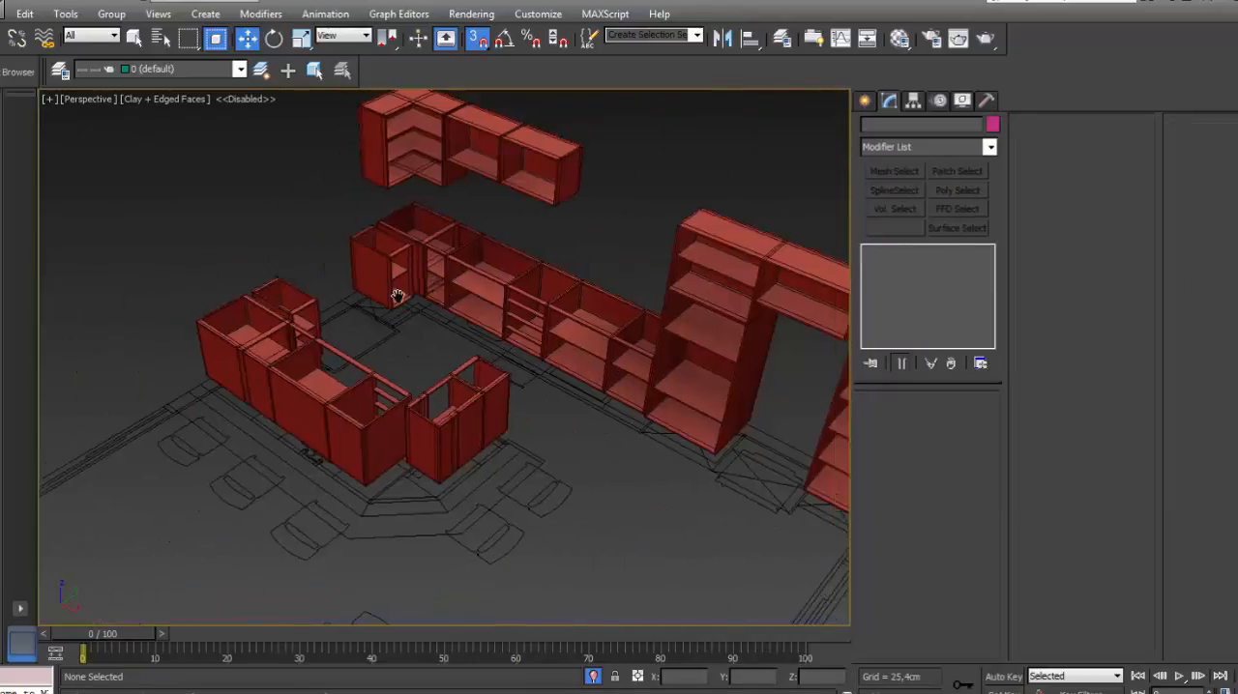
middle_drag(395, 296, 363, 331)
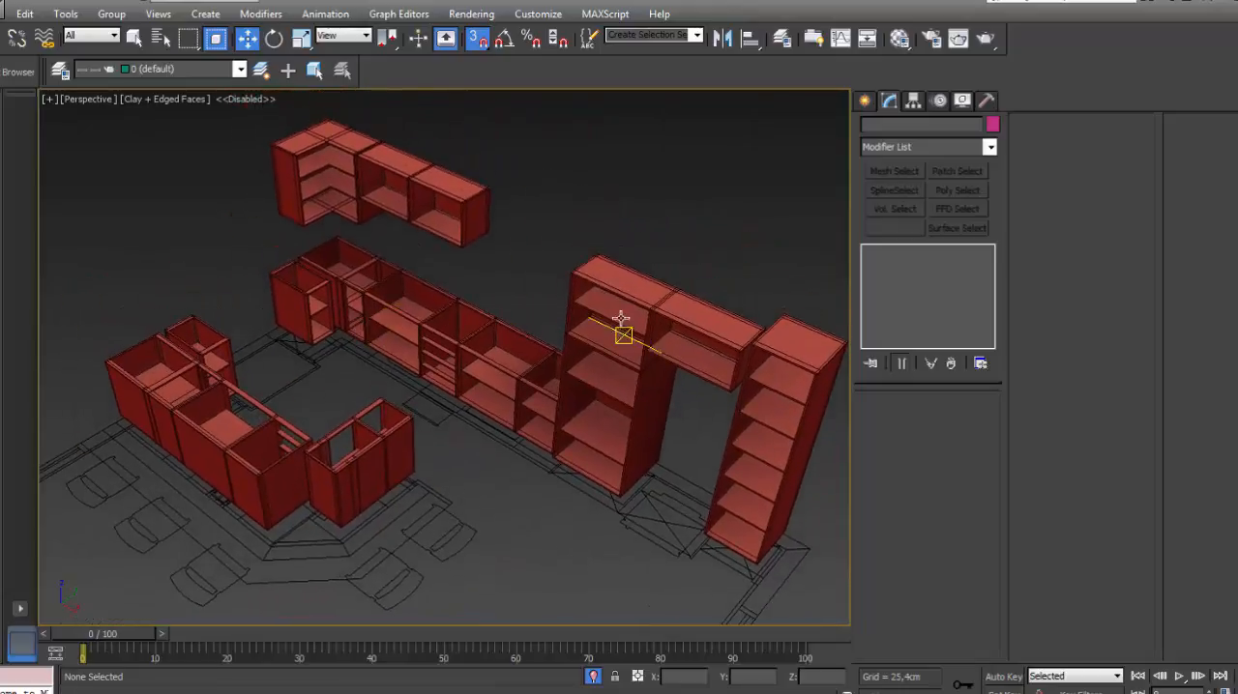
scroll(629, 278, down, 8)
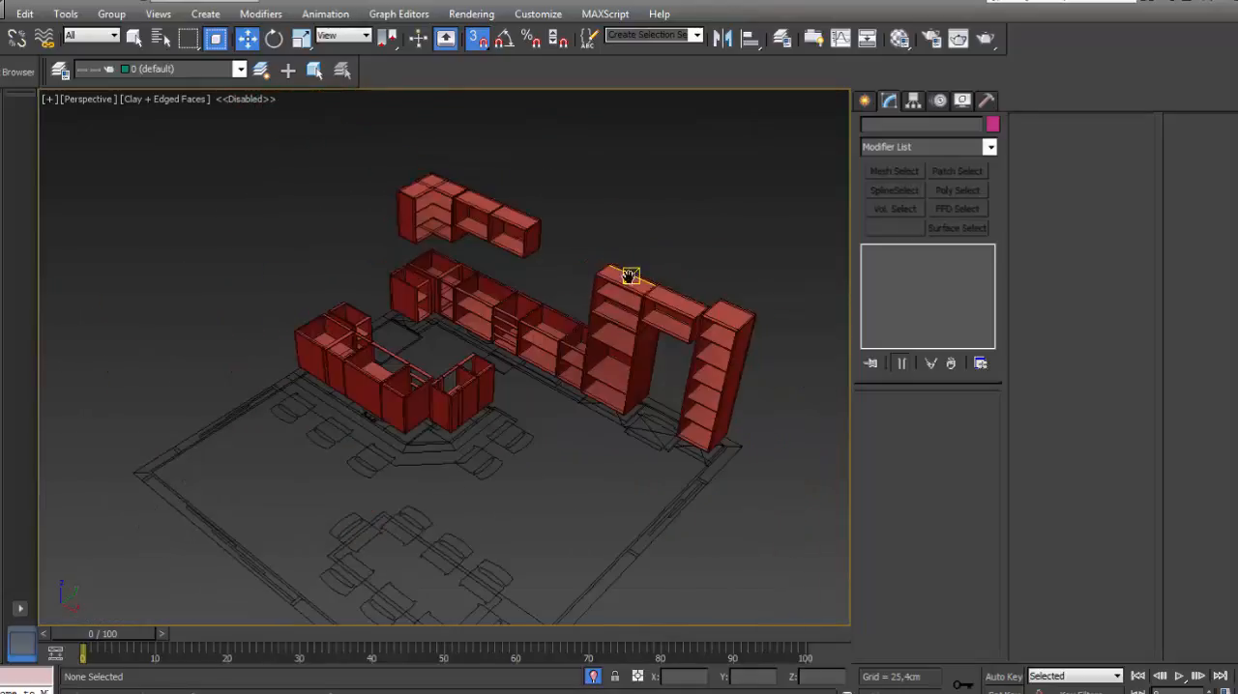
alt+middle_drag(468, 371, 505, 341)
- Unhide all objects together with all layers, then check the layer list and close it
right_click(592, 205)
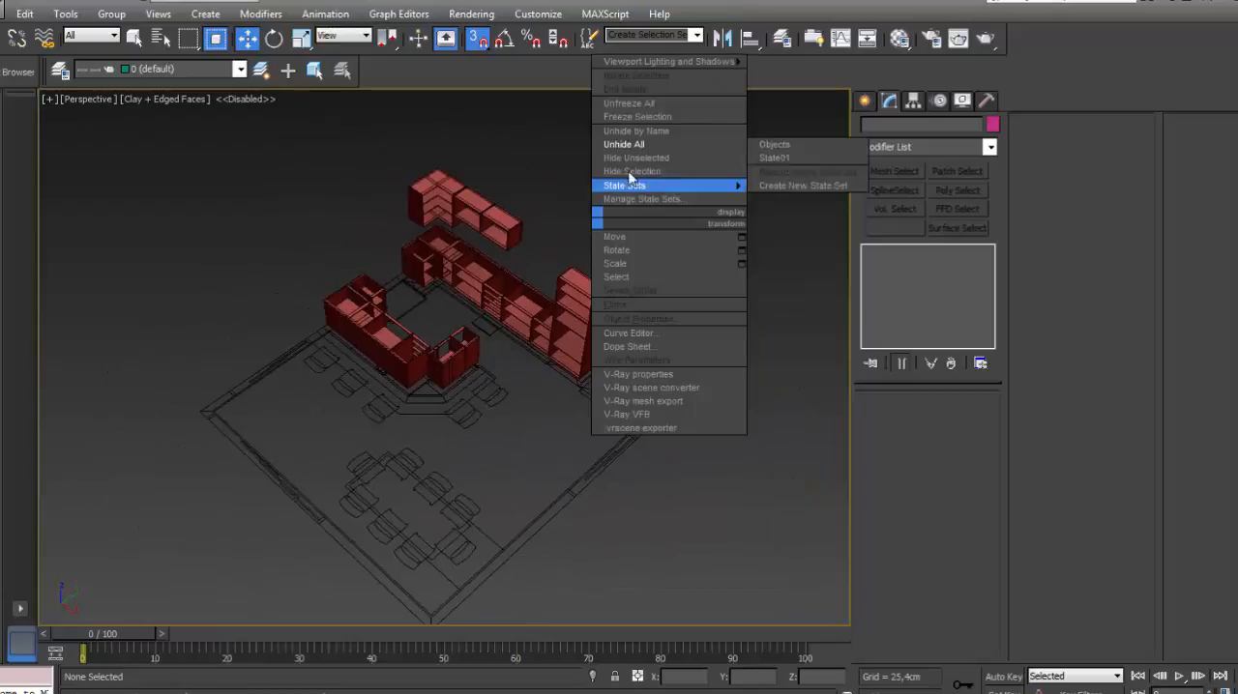
click(631, 171)
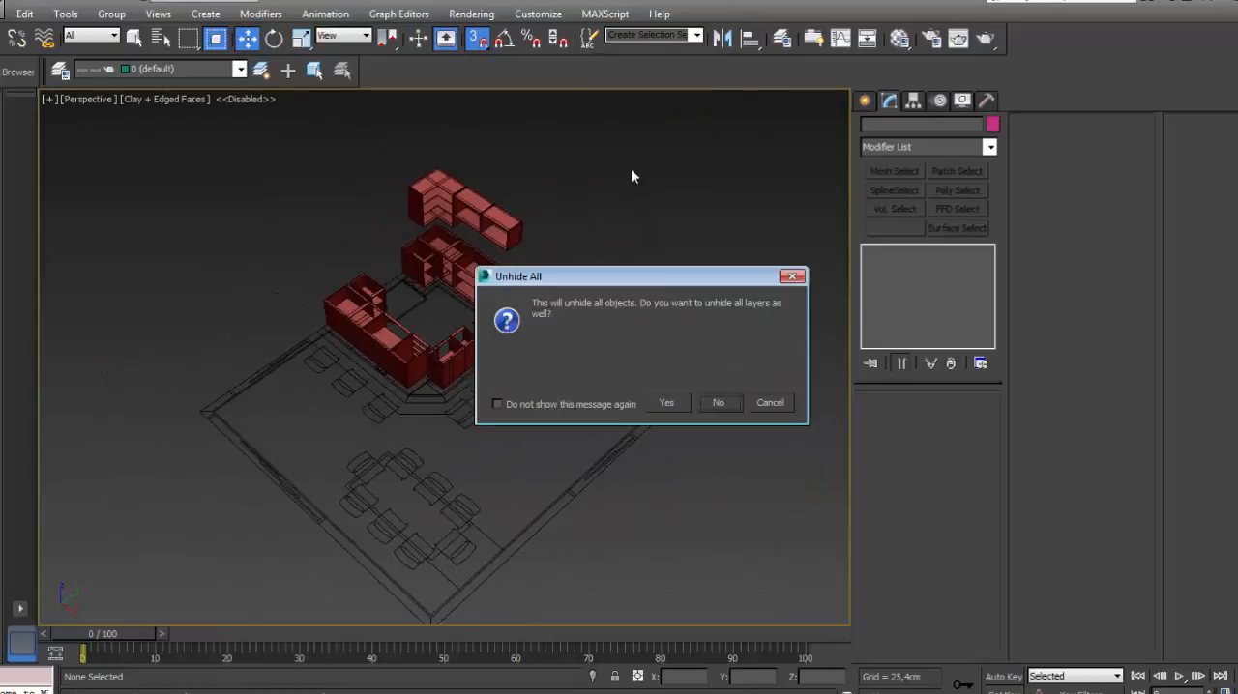
click(668, 403)
click(781, 39)
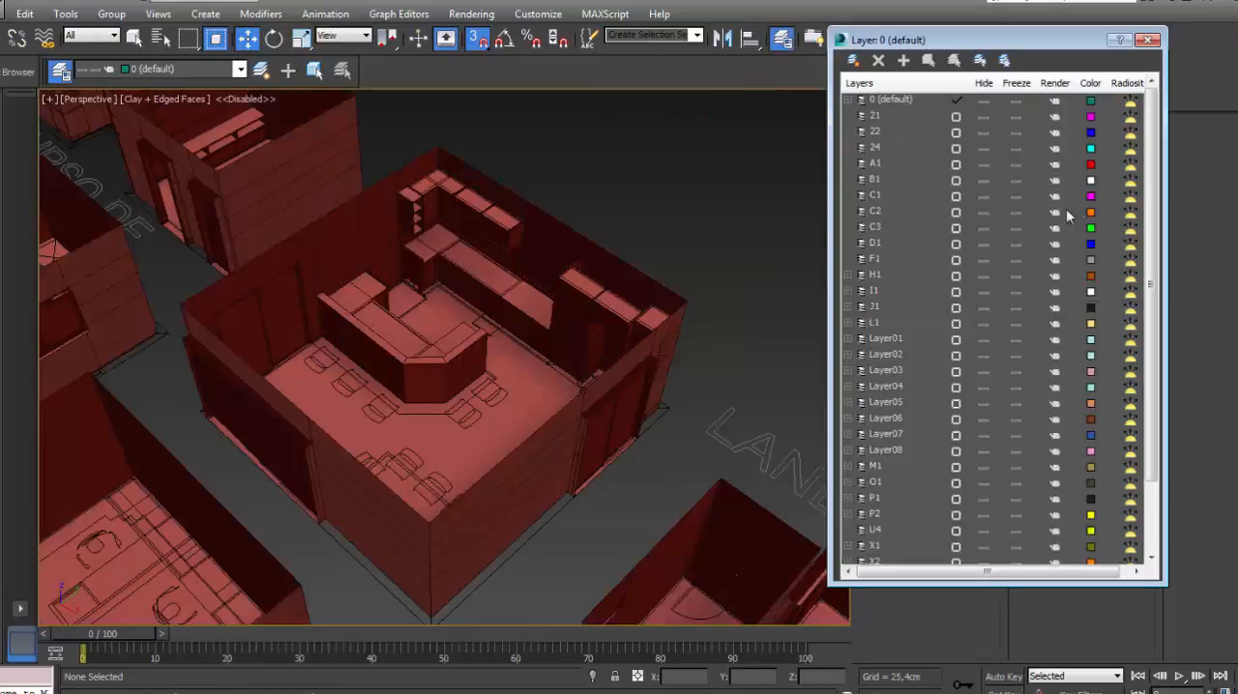
drag(1148, 125, 1129, 475)
click(1148, 40)
- Convert the island's raised bar wall to an Editable Poly and form an overhanging slab from its top polygons
middle_drag(680, 253, 692, 240)
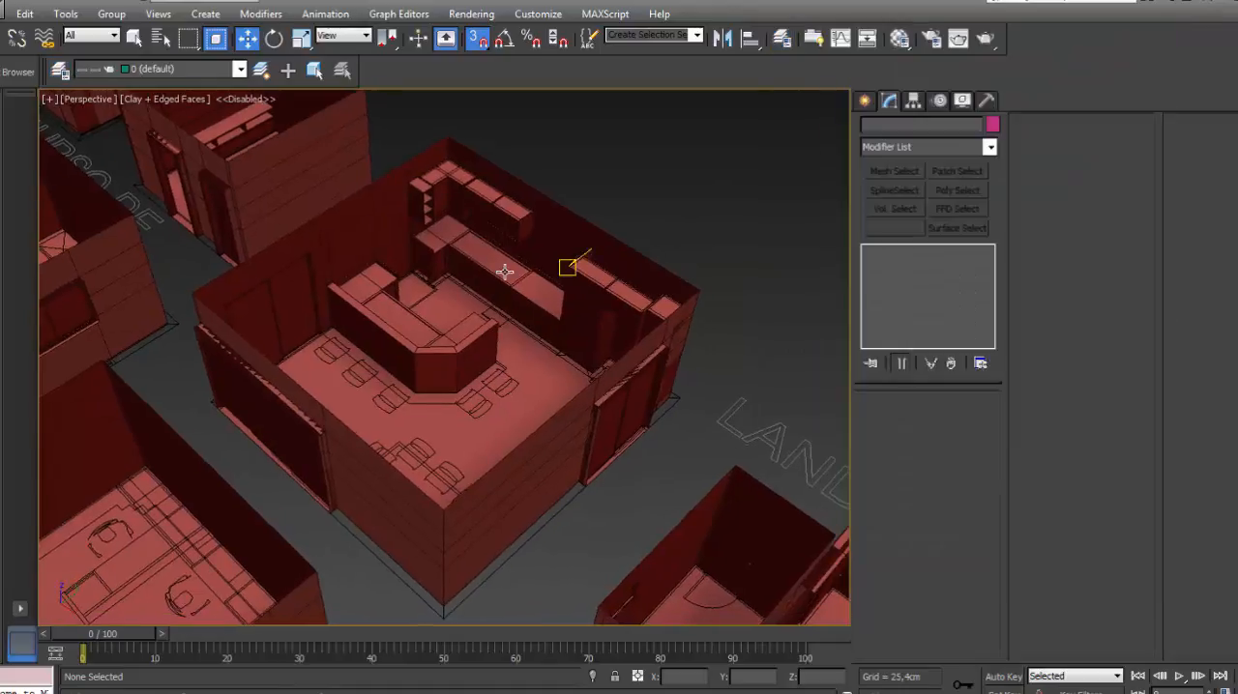
scroll(513, 262, up, 3)
middle_drag(550, 274, 550, 273)
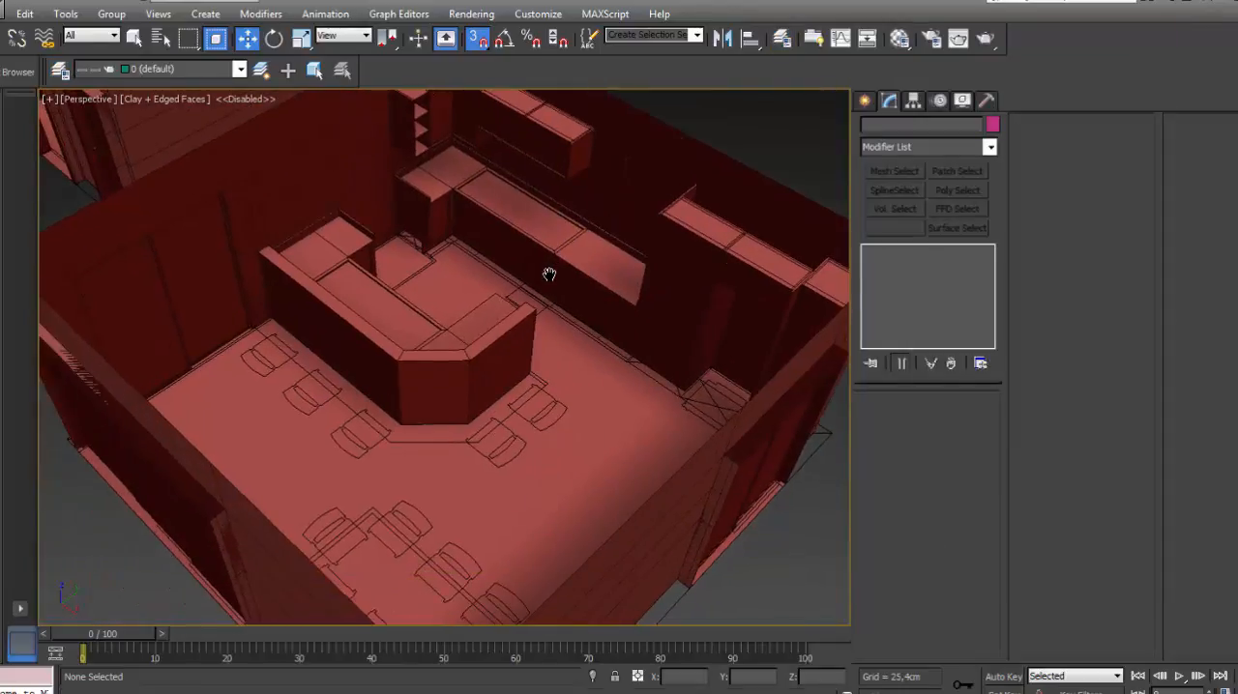
click(490, 357)
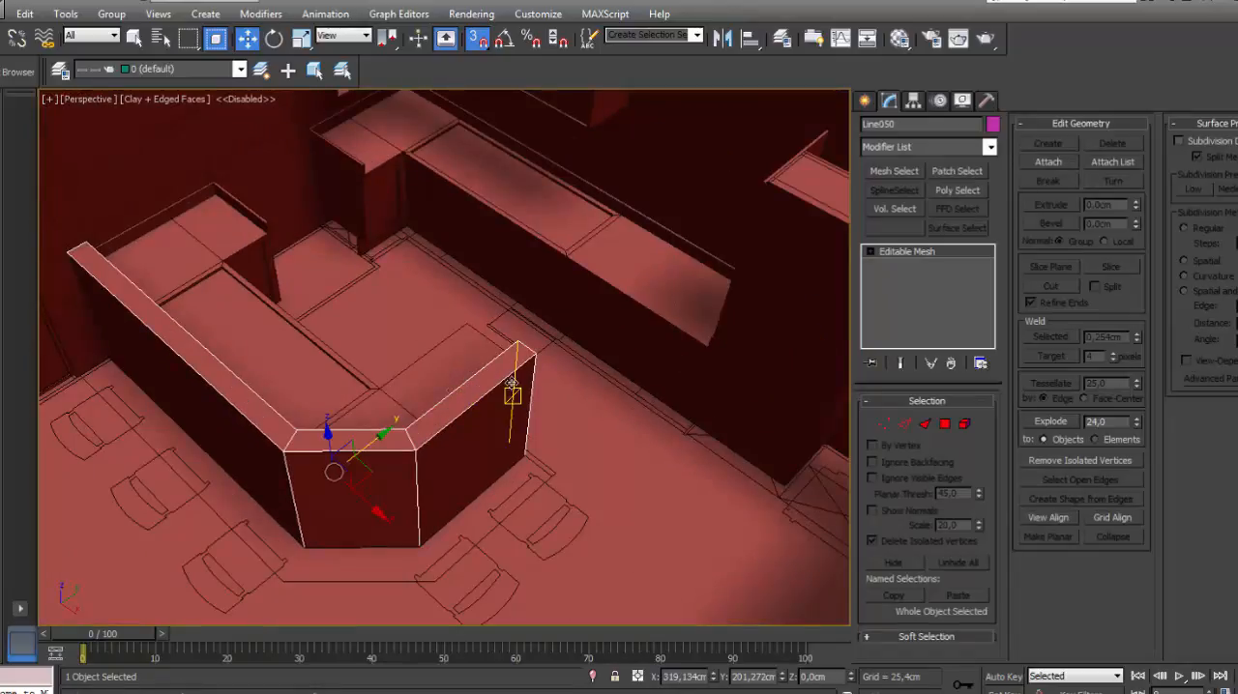
click(1137, 162)
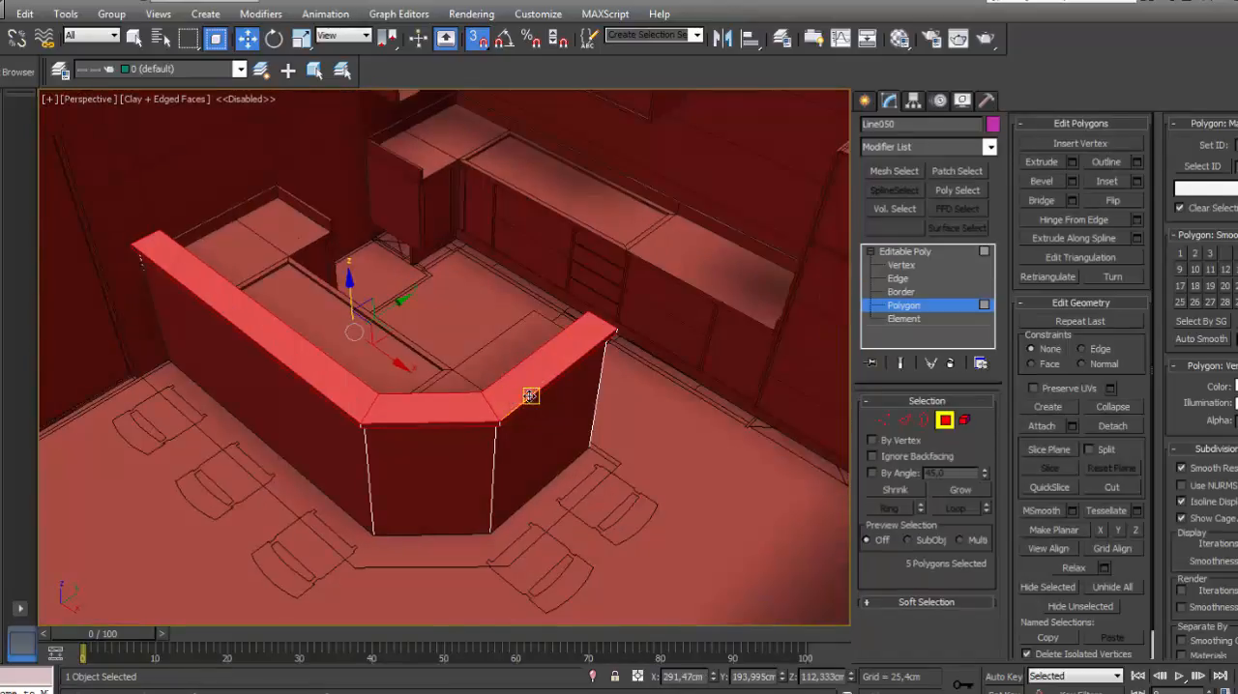
alt+middle_drag(530, 395, 376, 387)
scroll(380, 350, up, 3)
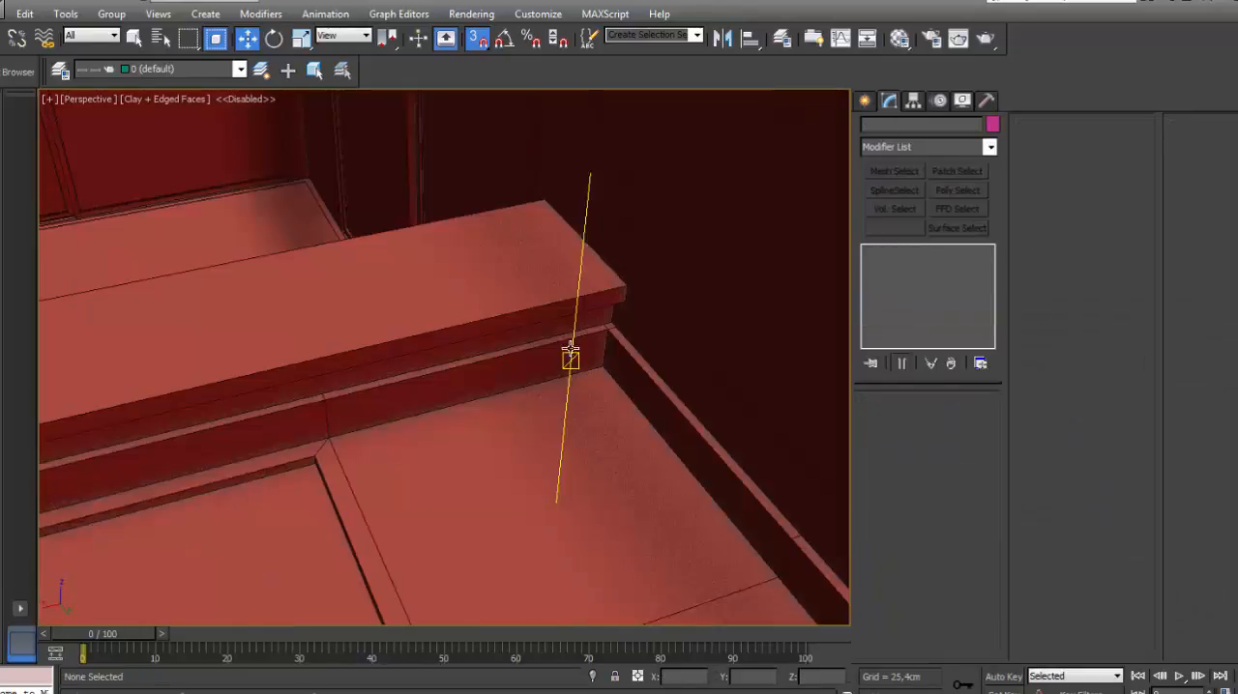
- Raise the top polygons of the island countertop's rim beneath the bar top to a height of 110 cm
click(570, 358)
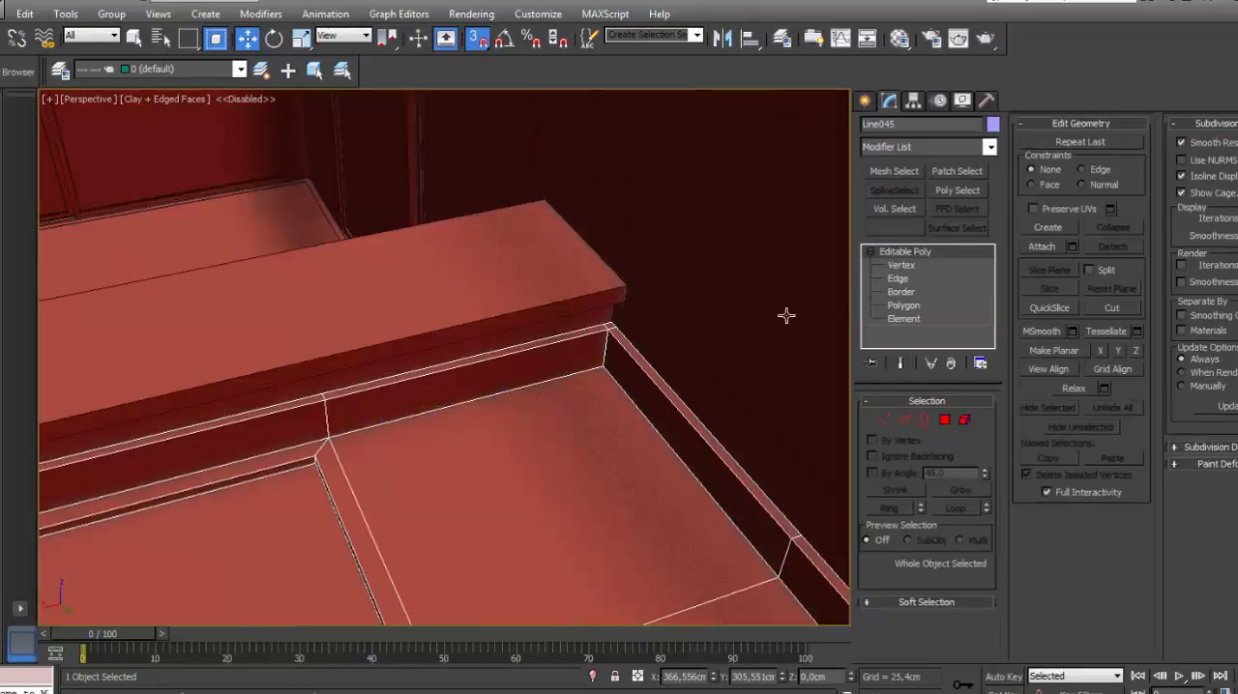
click(905, 306)
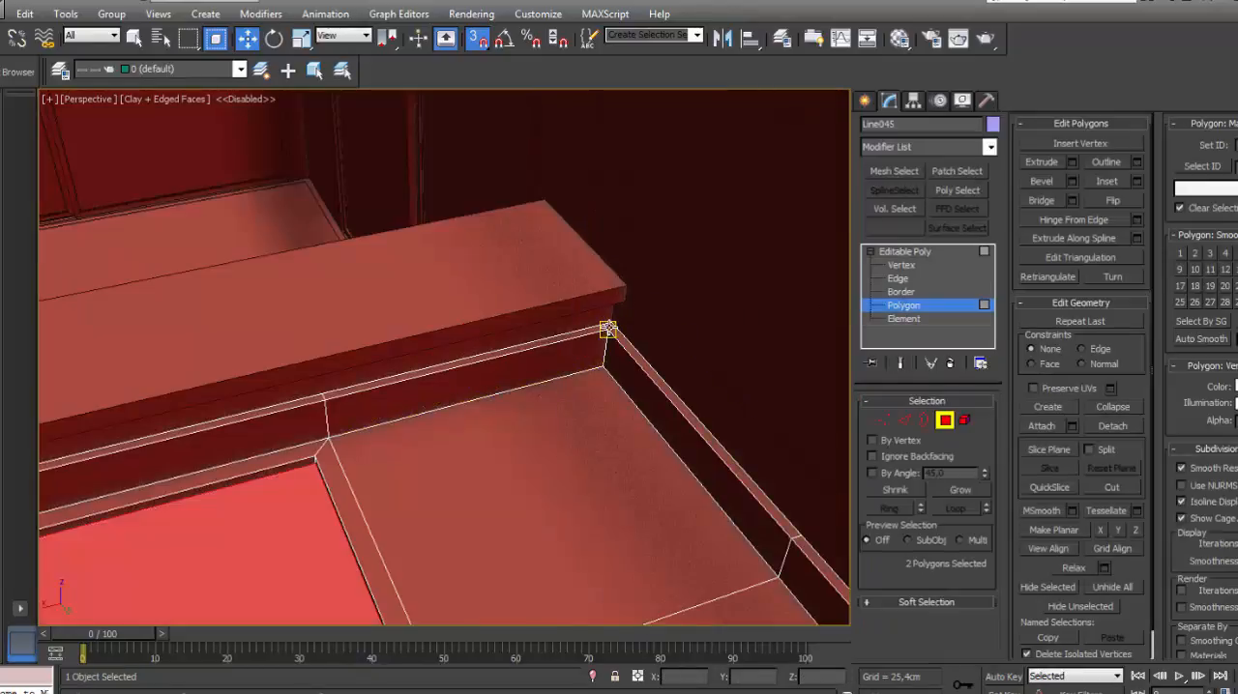
click(593, 330)
ctrl+click(503, 354)
scroll(339, 385, down, 3)
middle_drag(334, 387, 503, 332)
scroll(485, 341, up, 3)
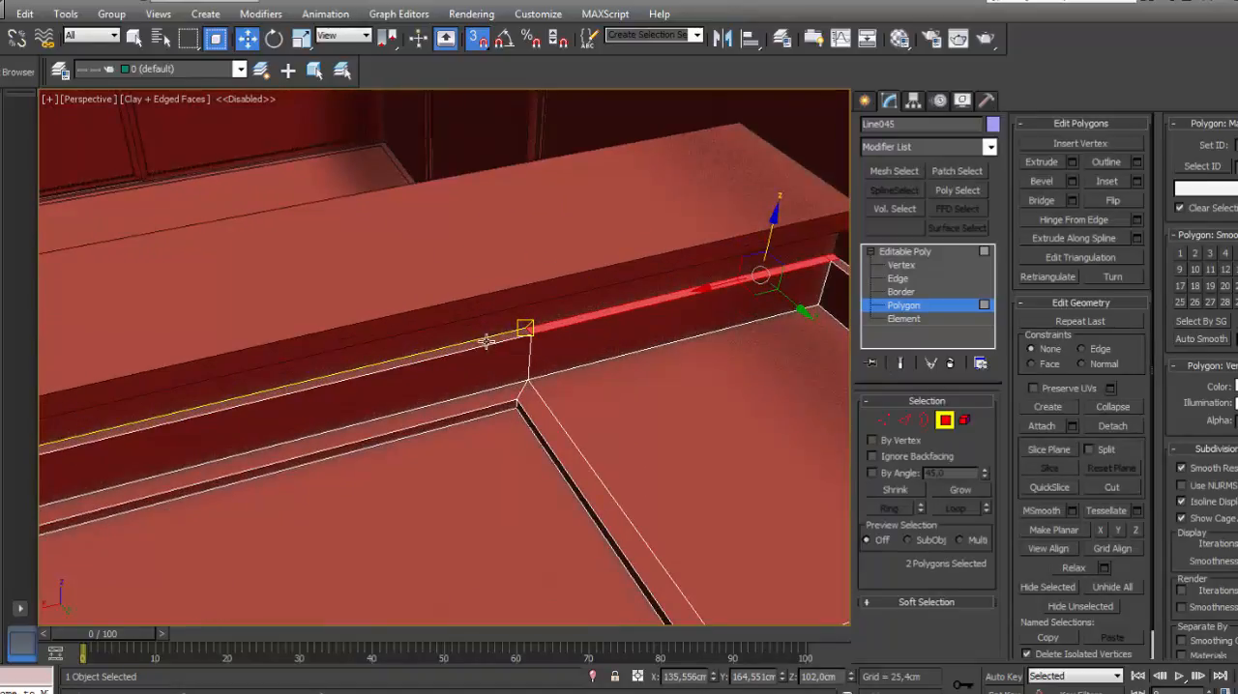
ctrl+click(486, 343)
scroll(464, 348, down, 5)
alt+middle_drag(370, 370, 407, 357)
scroll(407, 358, up, 4)
ctrl+click(271, 321)
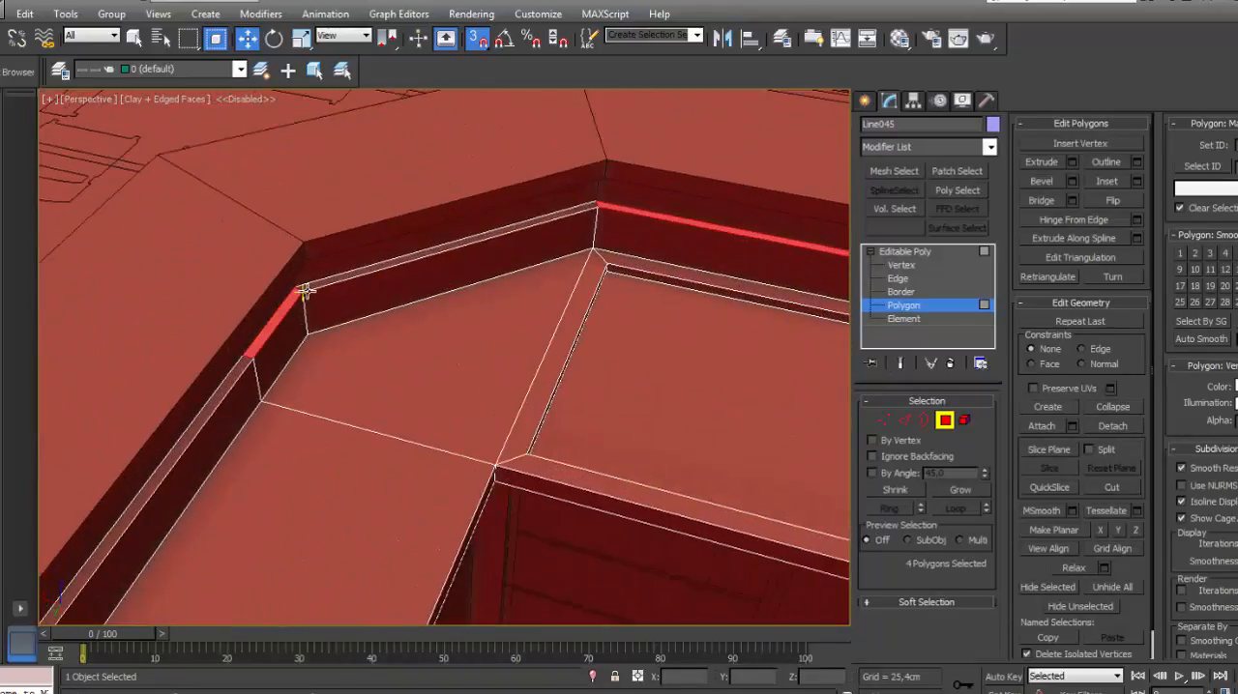
ctrl+click(306, 288)
ctrl+click(245, 371)
scroll(246, 371, down, 3)
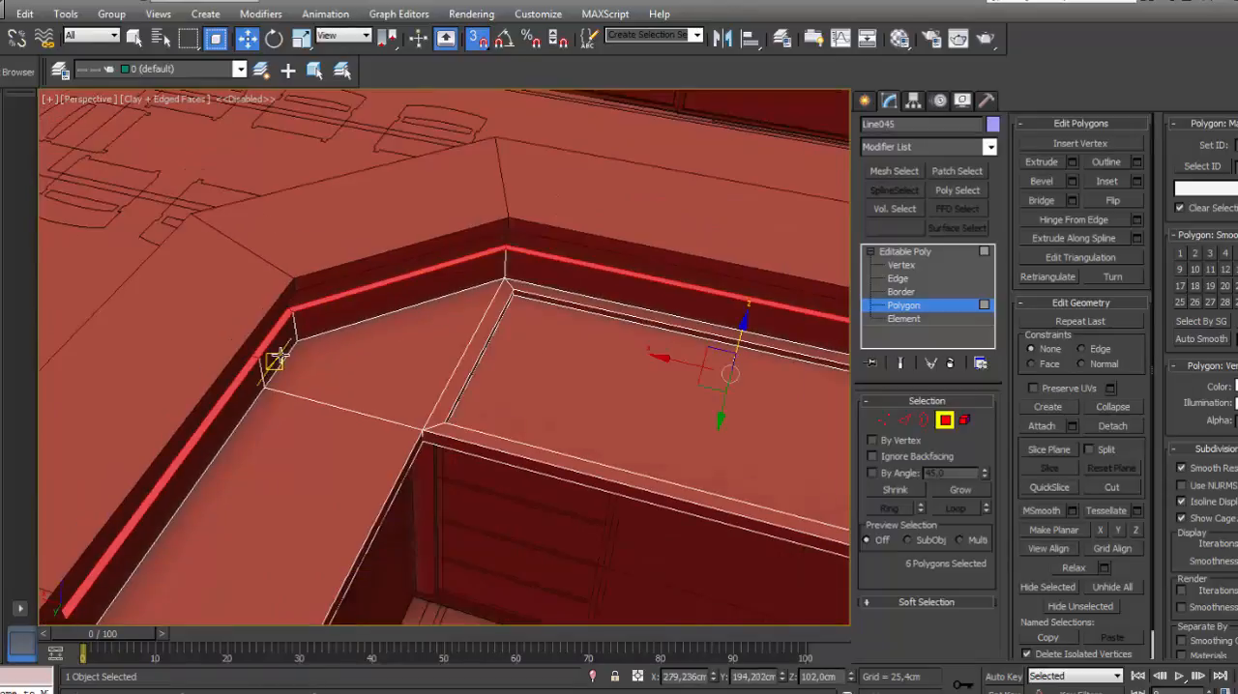
alt+middle_drag(277, 359, 518, 363)
alt+middle_drag(599, 377, 625, 376)
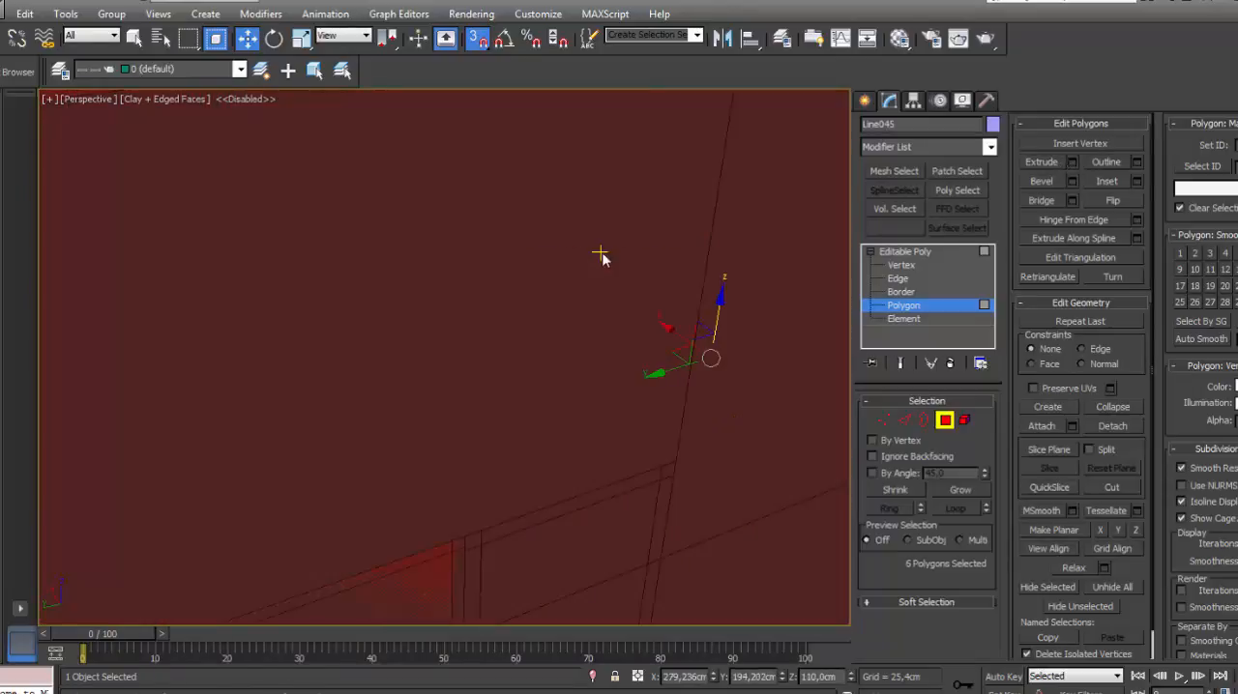
scroll(590, 290, down, 3)
alt+middle_drag(583, 310, 727, 319)
click(907, 253)
- Clear the selection and examine the island's bar top and the wall countertops from several angles
scroll(649, 214, down, 6)
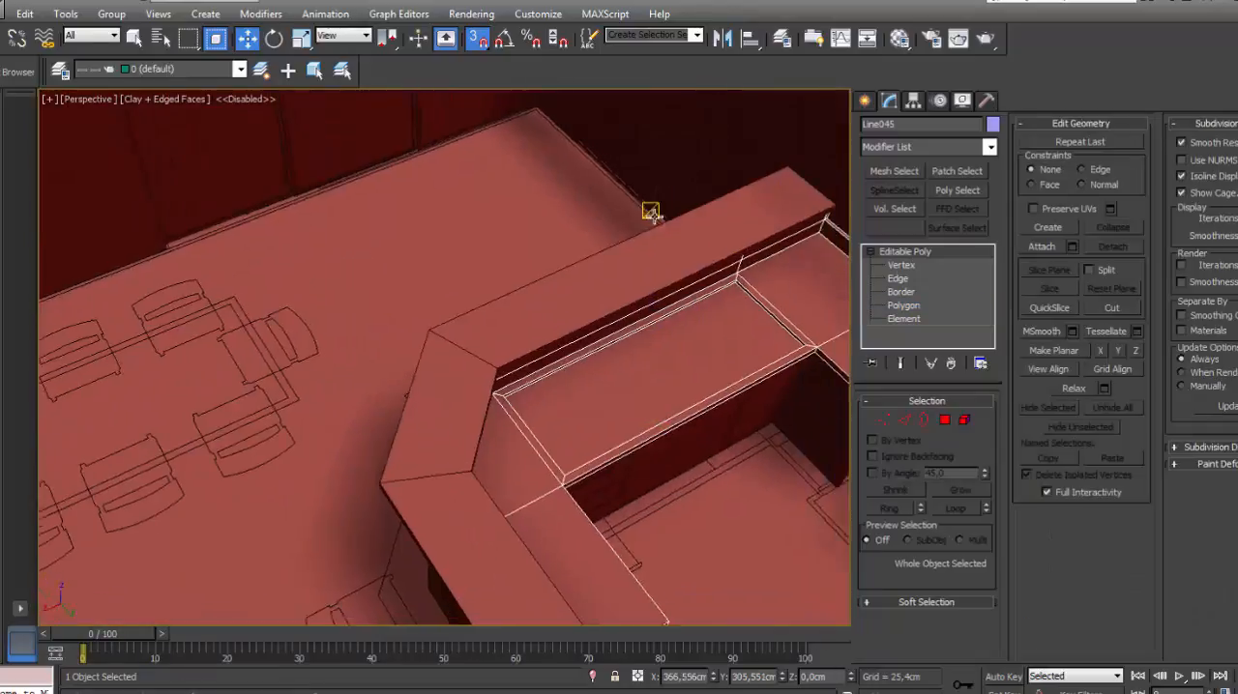
click(176, 324)
alt+middle_drag(484, 315, 773, 309)
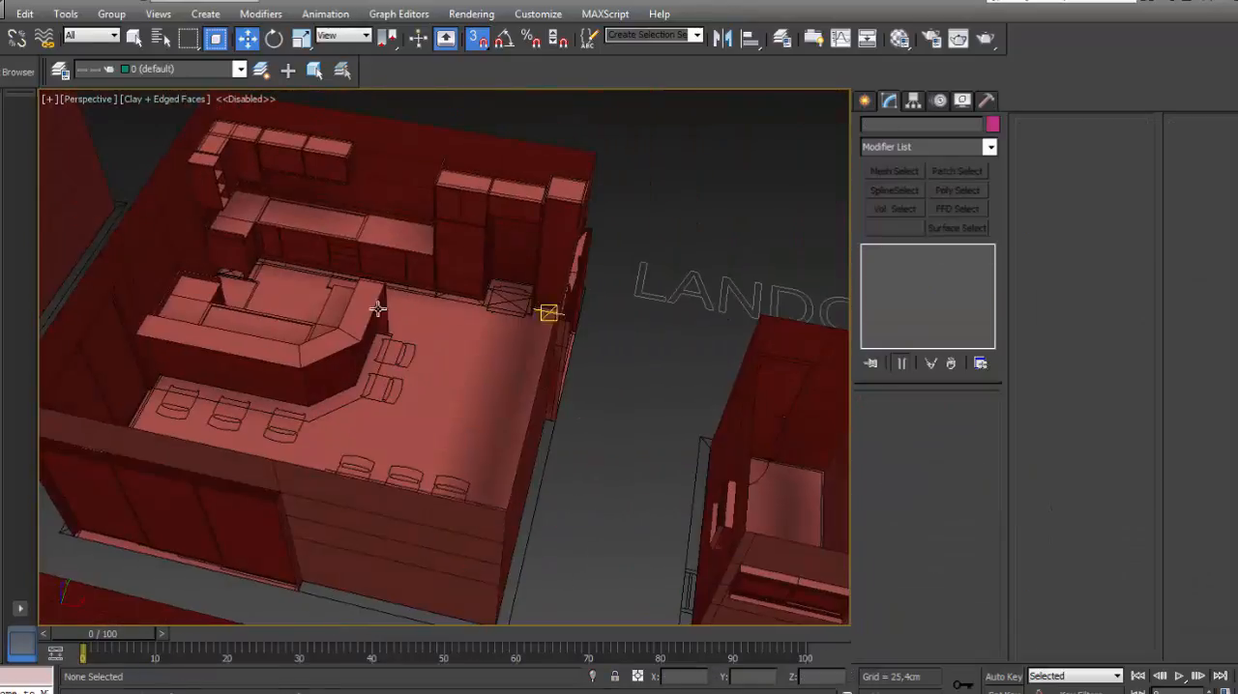
alt+middle_drag(409, 298, 610, 342)
scroll(417, 210, up, 4)
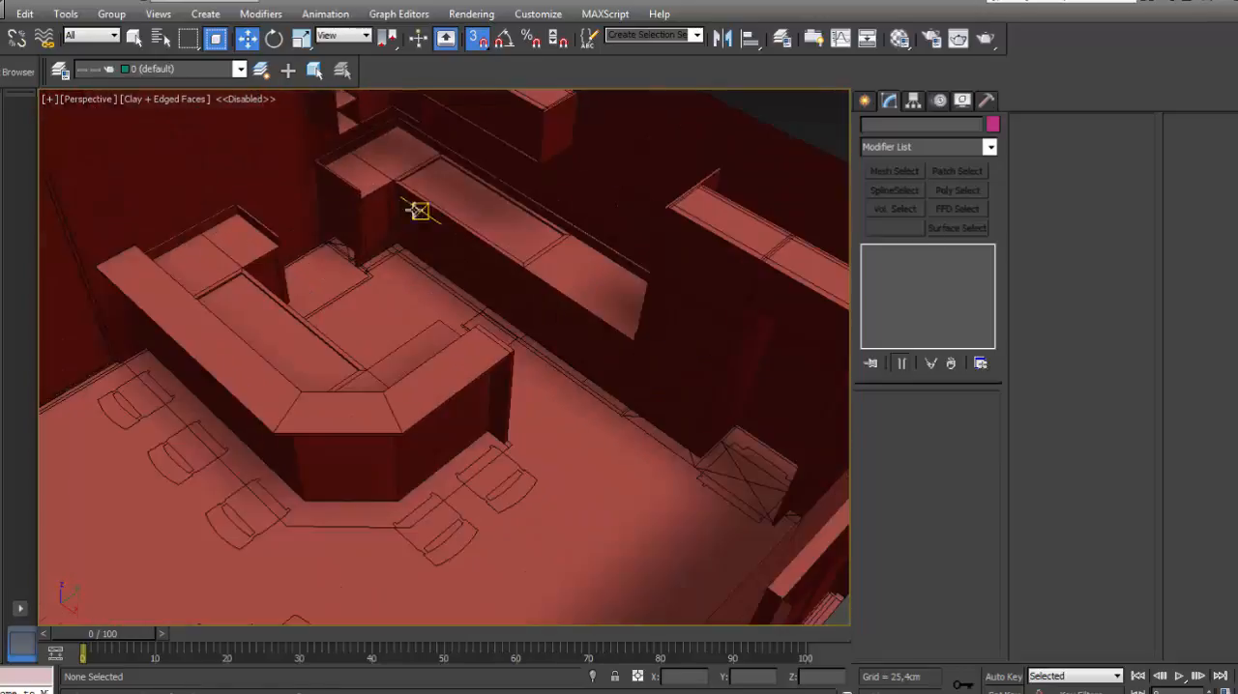
scroll(417, 210, down, 1)
middle_drag(416, 209, 496, 282)
scroll(510, 280, up, 3)
scroll(496, 283, up, 2)
scroll(467, 281, down, 2)
middle_drag(450, 245, 430, 250)
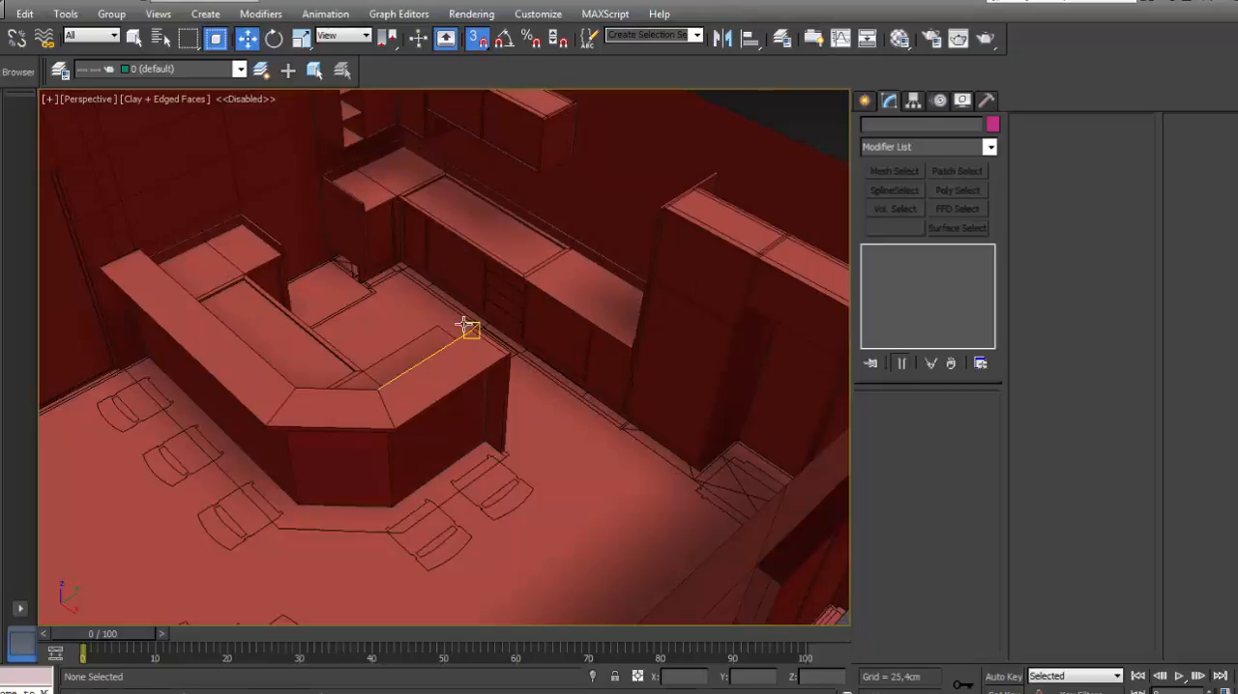
- Select the kitchen room with its furniture and isolate it from the other rooms
scroll(466, 322, down, 10)
scroll(562, 317, up, 2)
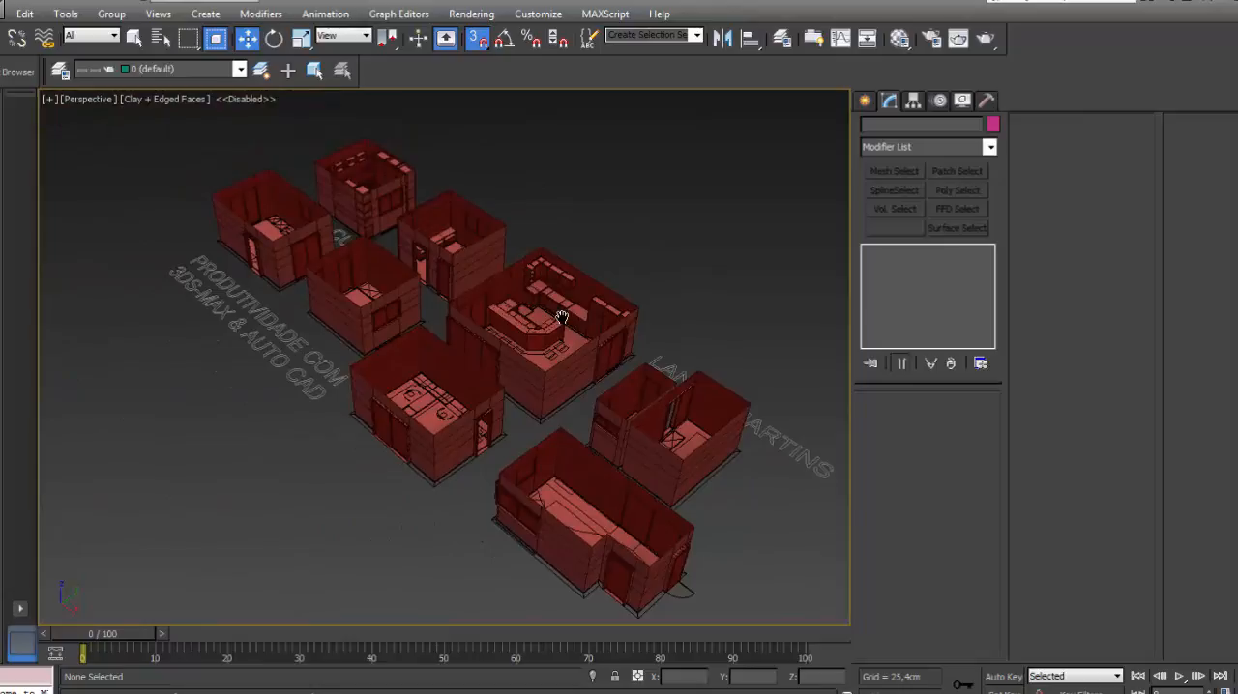
scroll(548, 308, up, 2)
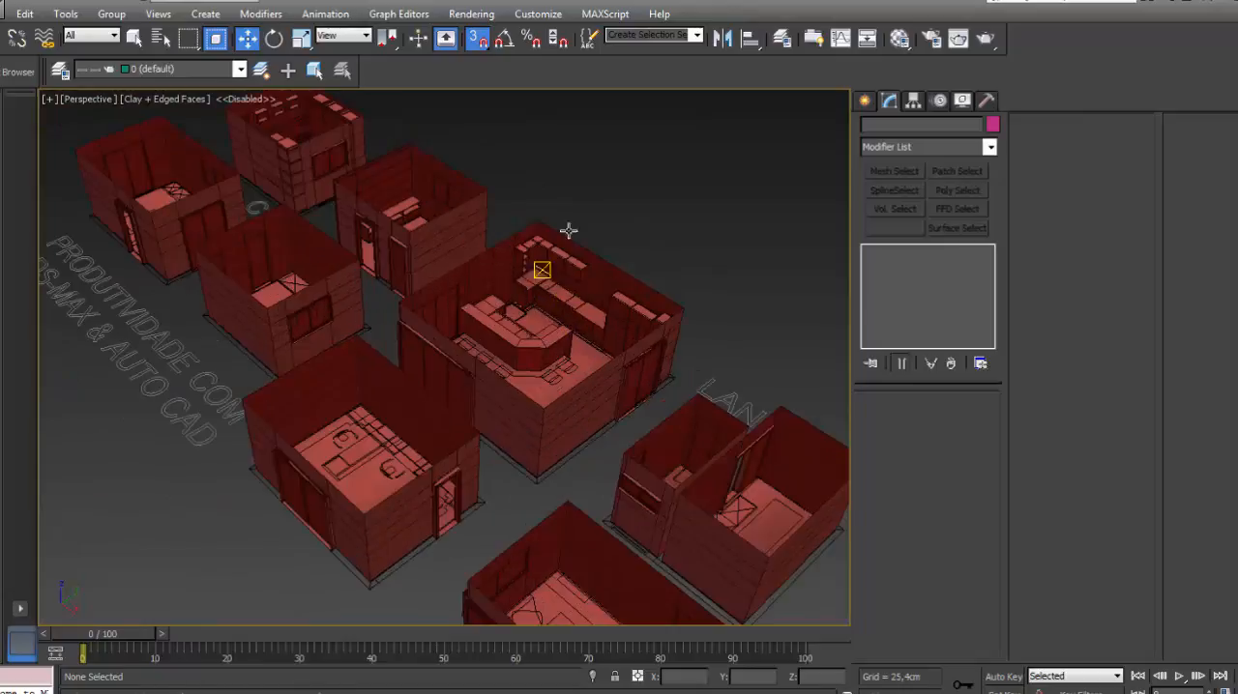
click(584, 282)
key(alt+q)
alt+middle_drag(584, 283, 332, 345)
scroll(454, 314, up, 3)
alt+middle_drag(454, 313, 428, 301)
scroll(464, 298, up, 3)
alt+middle_drag(349, 193, 664, 331)
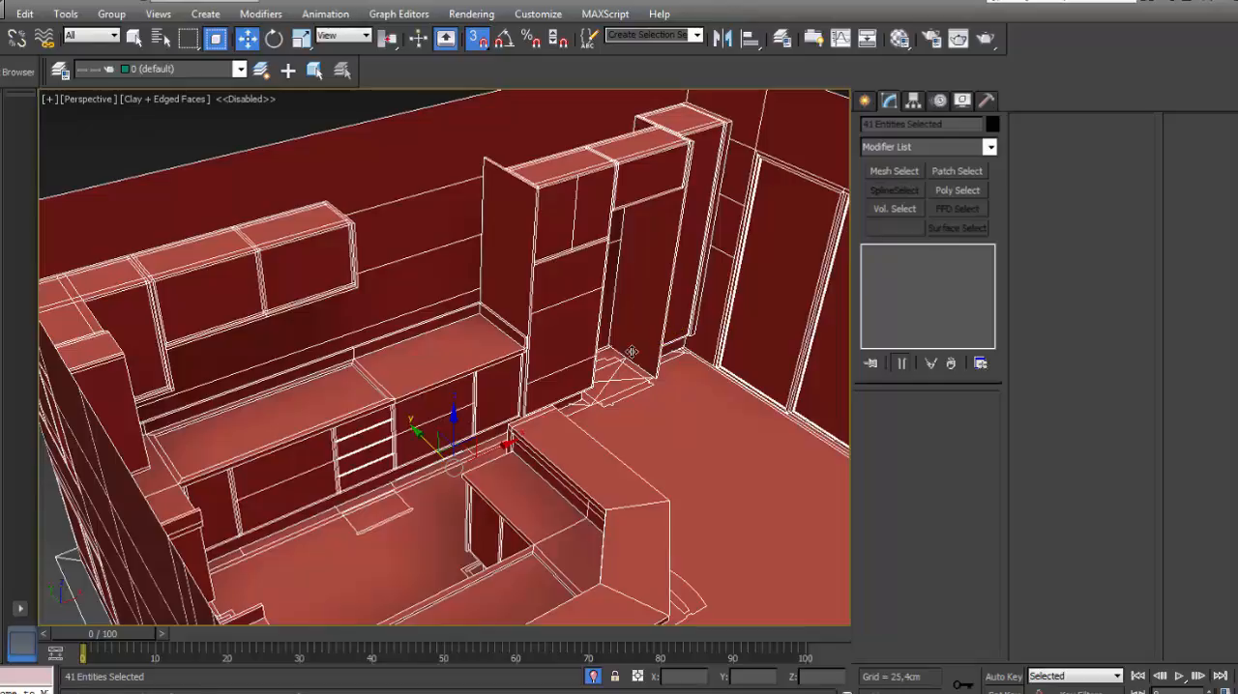
- Inspect the top polygons of the wall countertop's rim beside the tall cabinets, then clear the selection
scroll(541, 324, down, 2)
scroll(558, 329, up, 6)
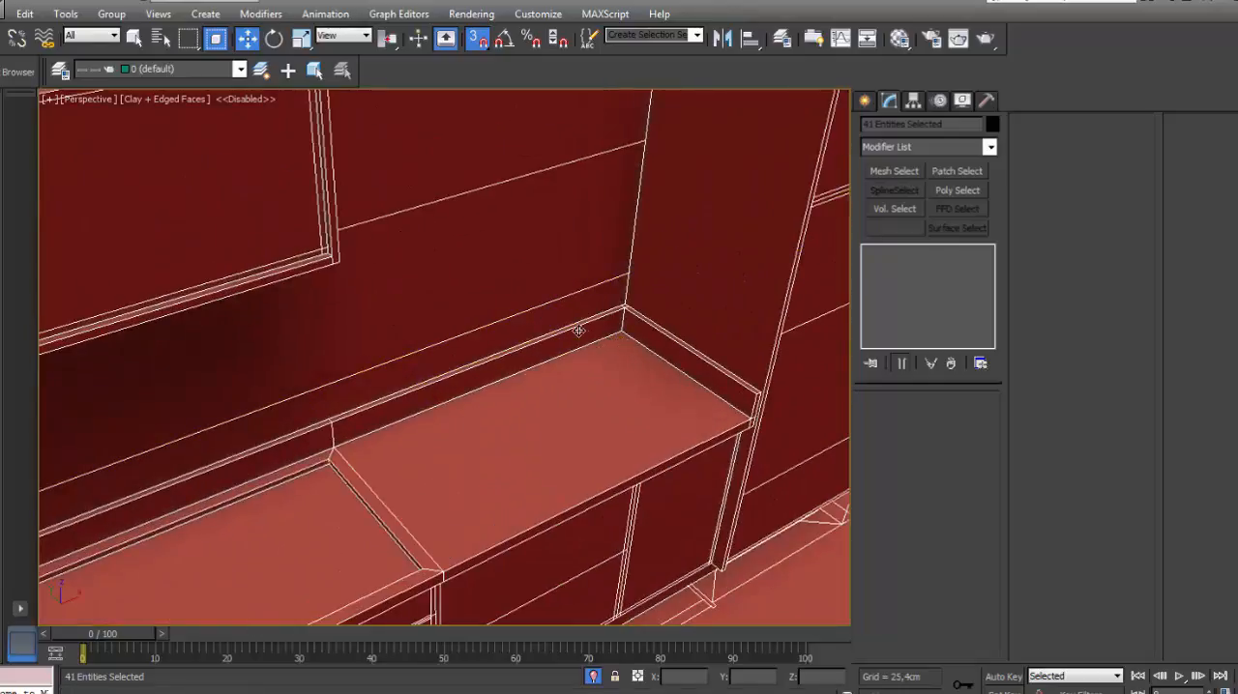
scroll(558, 329, down, 4)
alt+middle_drag(559, 338, 406, 203)
click(545, 404)
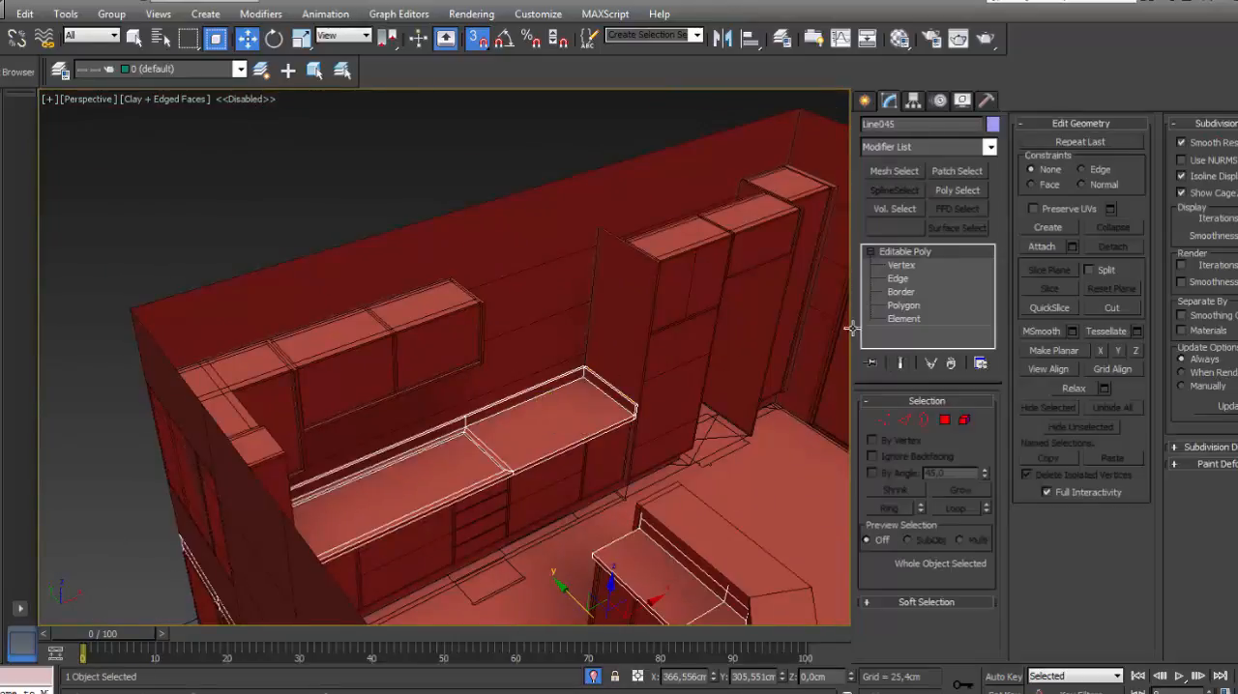
click(903, 305)
scroll(553, 392, up, 5)
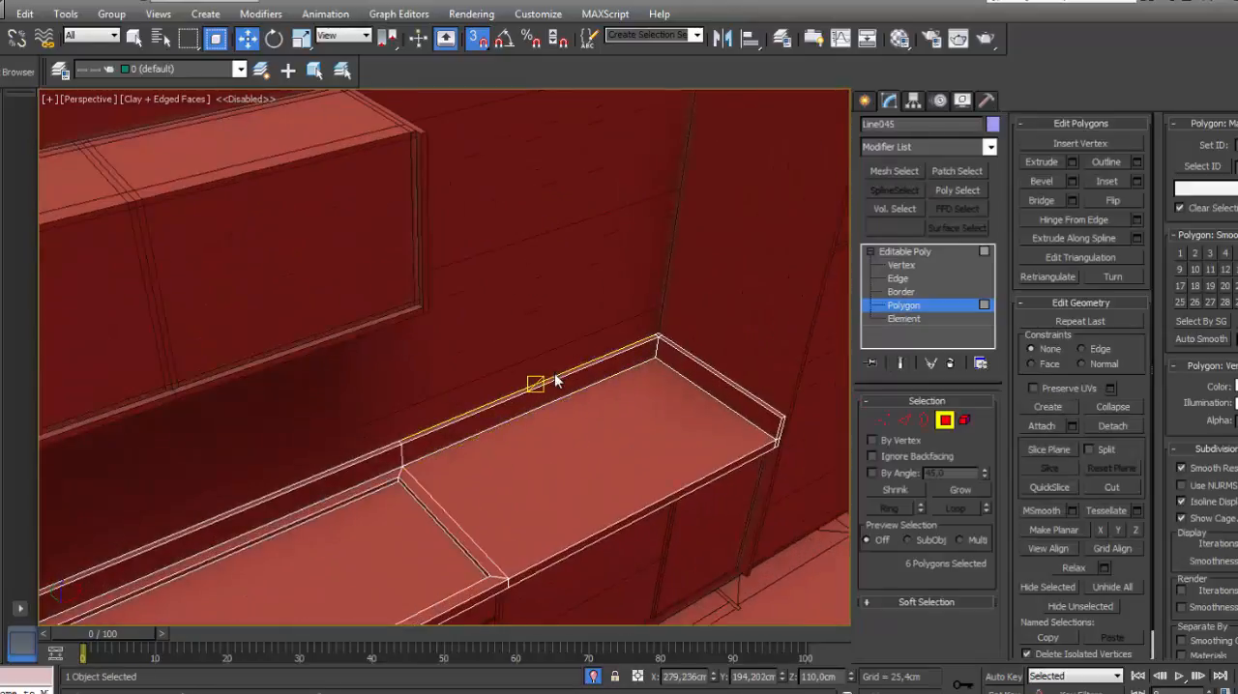
click(553, 379)
scroll(662, 340, up, 2)
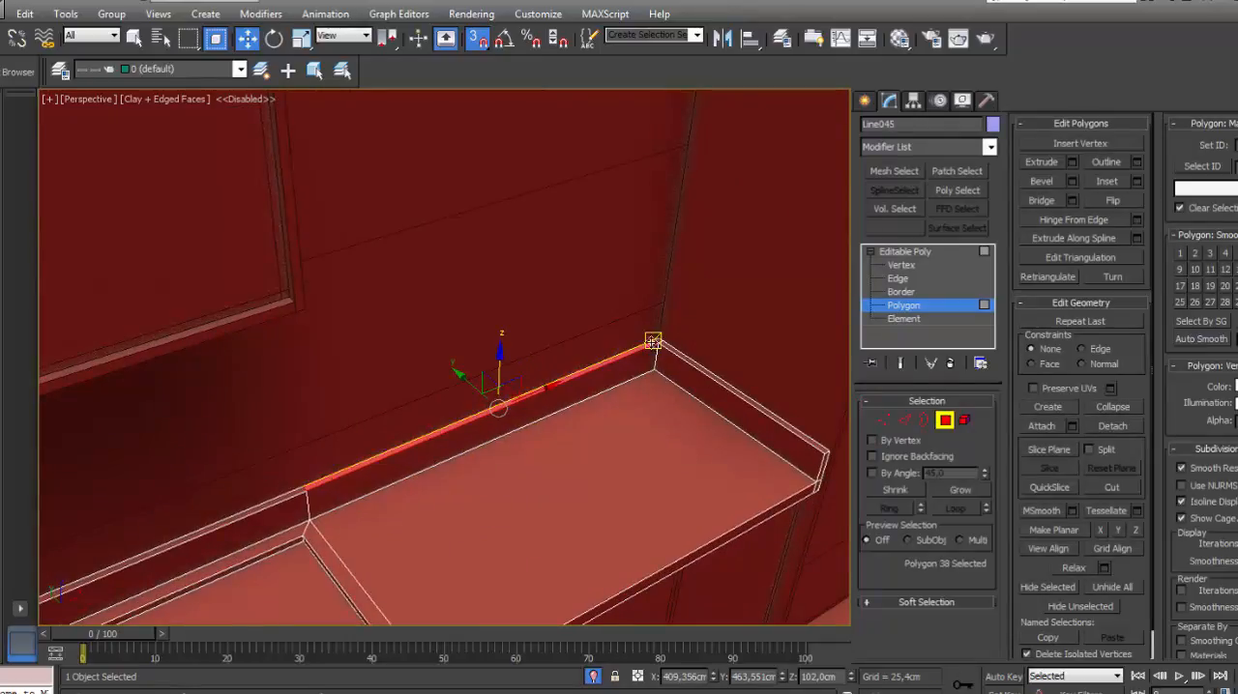
scroll(657, 341, down, 5)
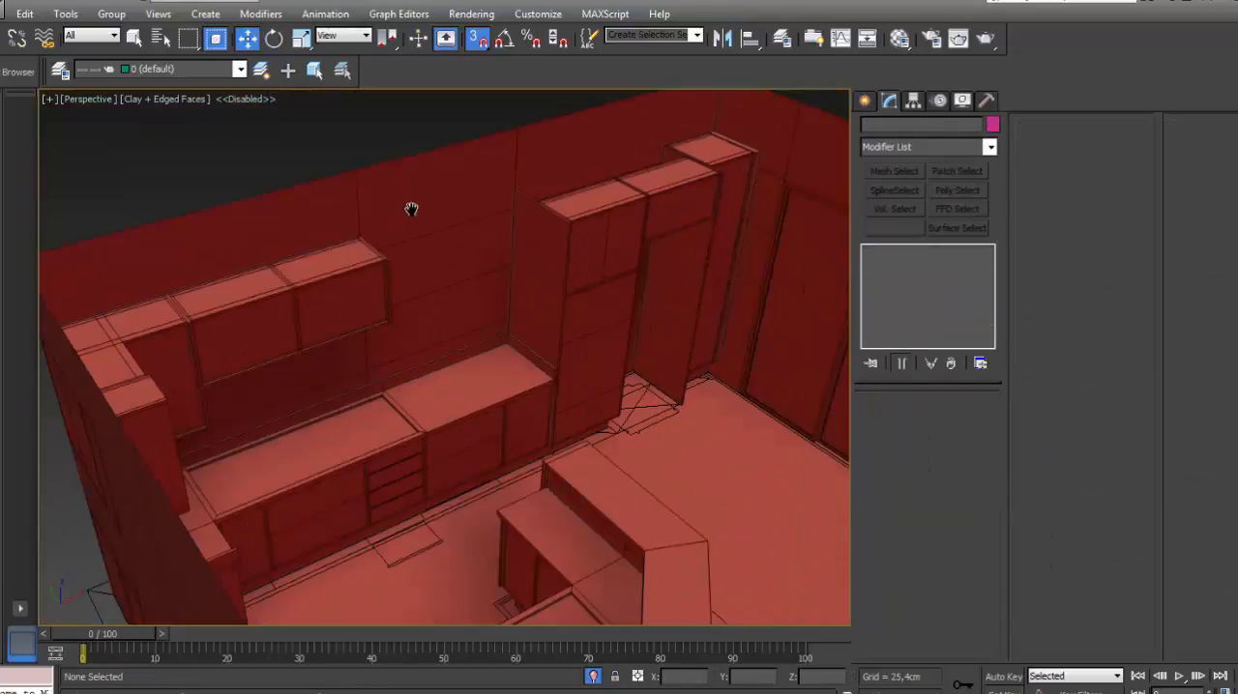
scroll(539, 290, up, 3)
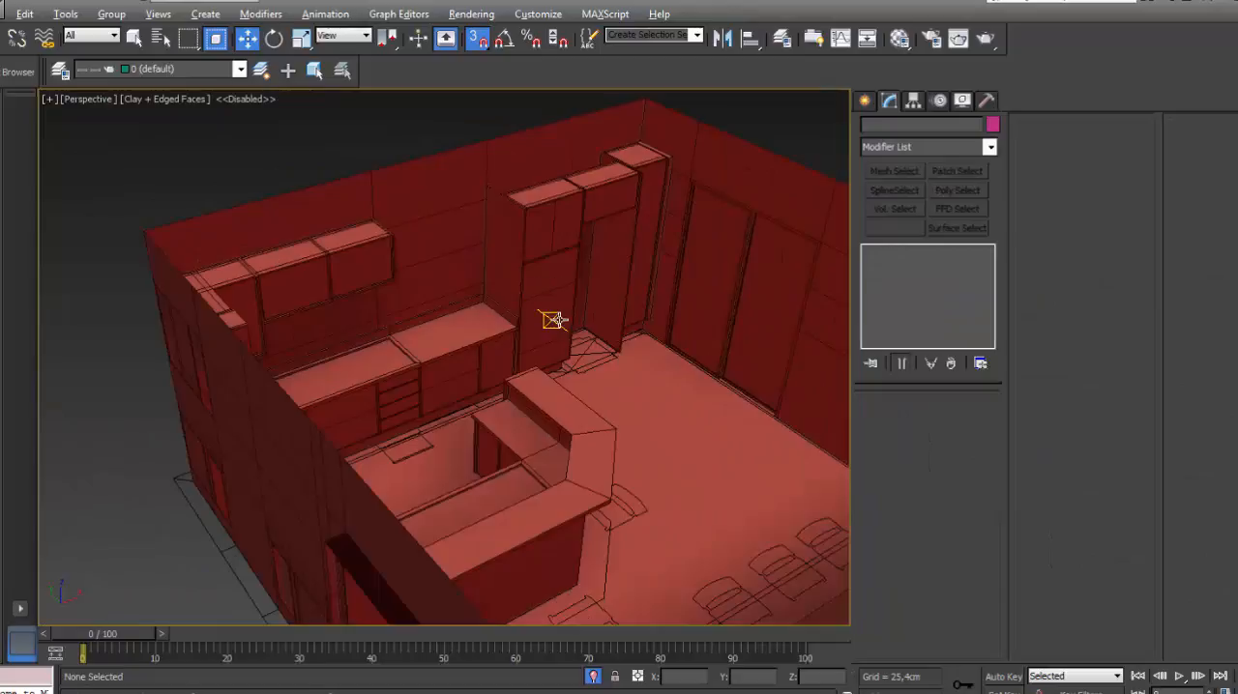
- Examine the isolated kitchen's wall units, countertops, island and adjoining walls with nothing selected
mouse_move(554, 319)
alt+middle_down()
mouse_move(429, 331)
mouse_move(506, 329)
mouse_move(441, 329)
mouse_move(529, 427)
alt+middle_up()
scroll(435, 219, up, 3)
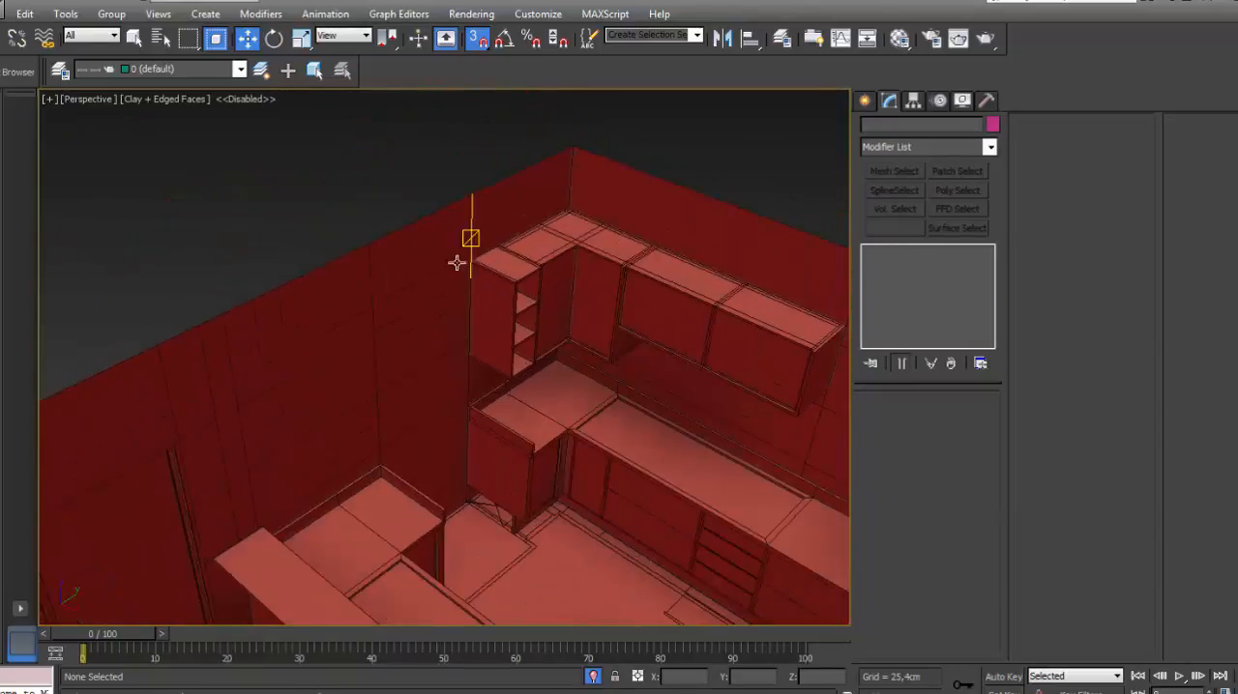
scroll(457, 262, down, 4)
scroll(378, 271, up, 3)
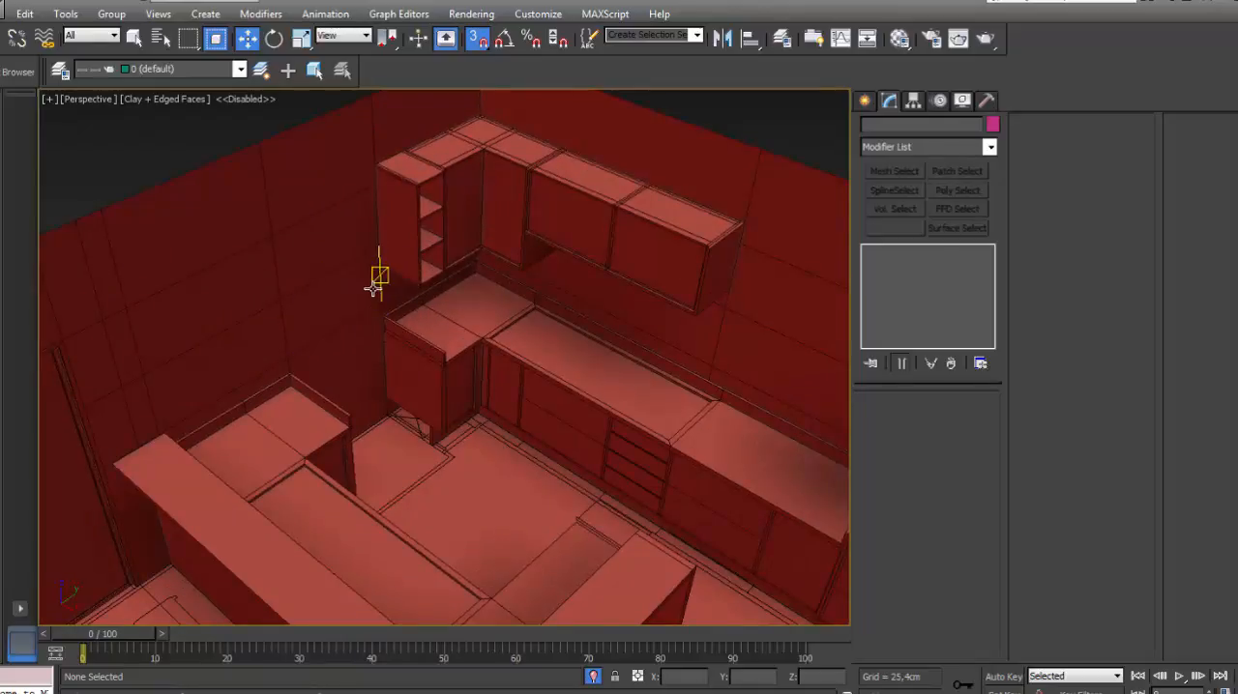
scroll(373, 288, down, 4)
scroll(387, 286, up, 4)
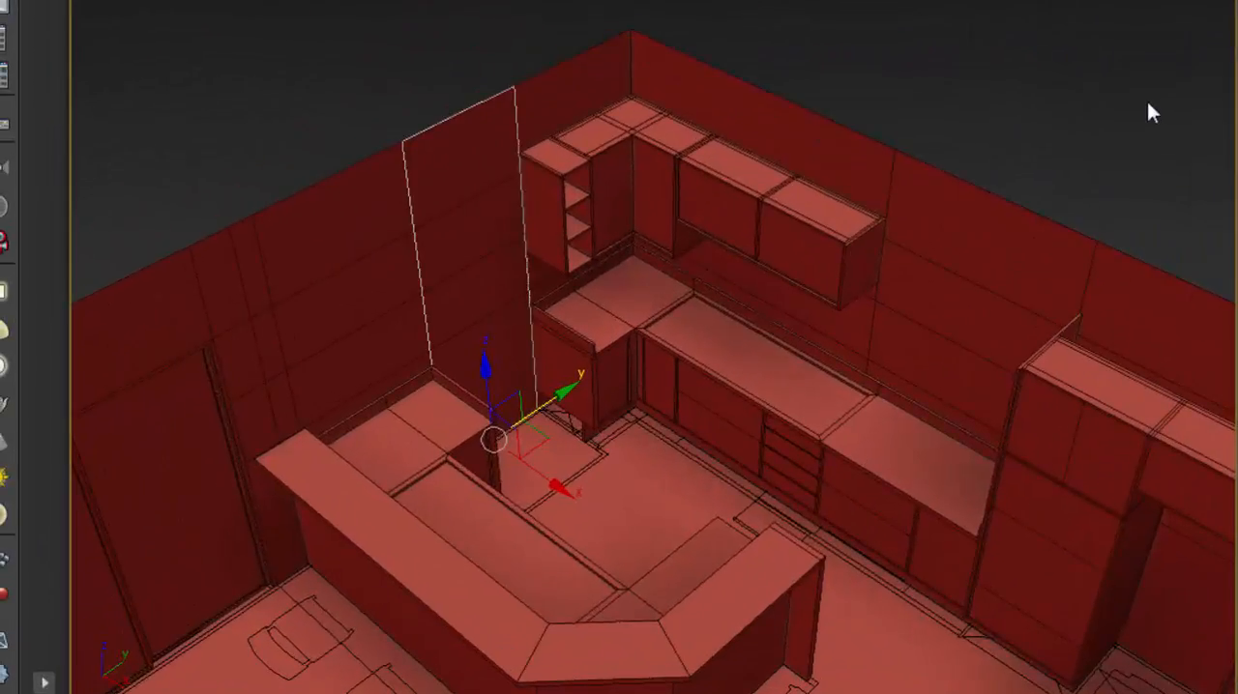
click(1148, 105)
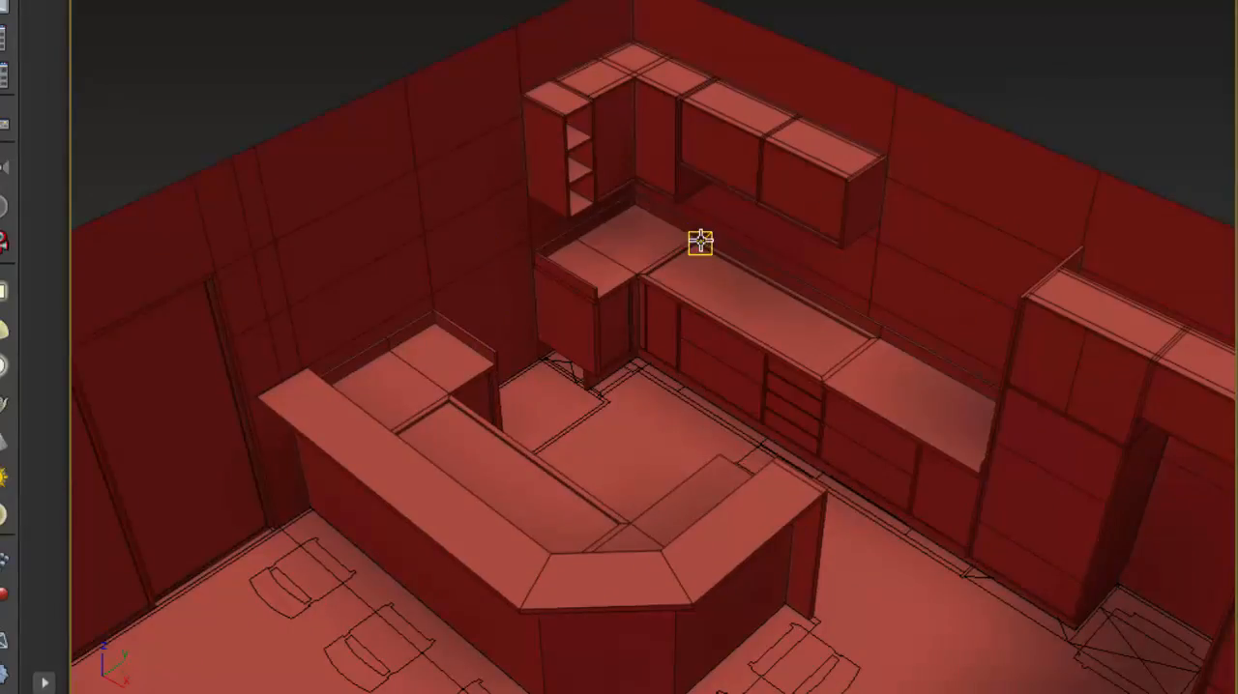
scroll(646, 215, down, 9)
middle_drag(649, 218, 781, 262)
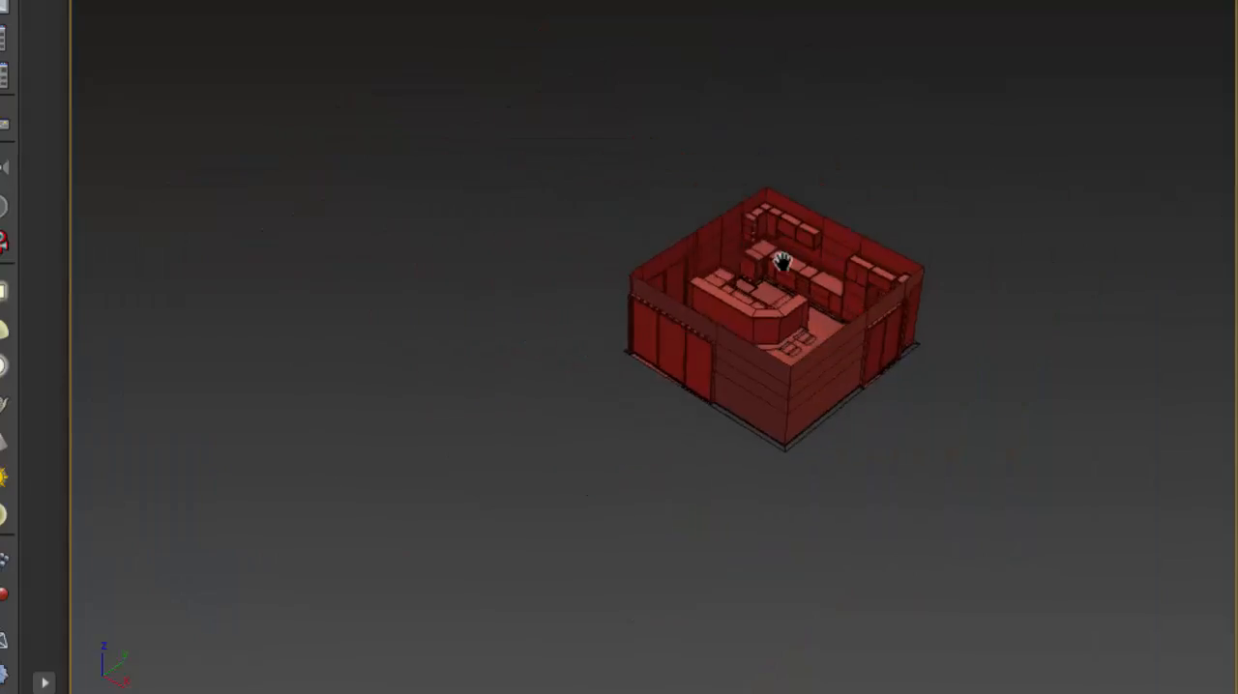
- Merge the barbecue model from the file Churrasqueira_1_2 into the kitchen scene
click(0, 0)
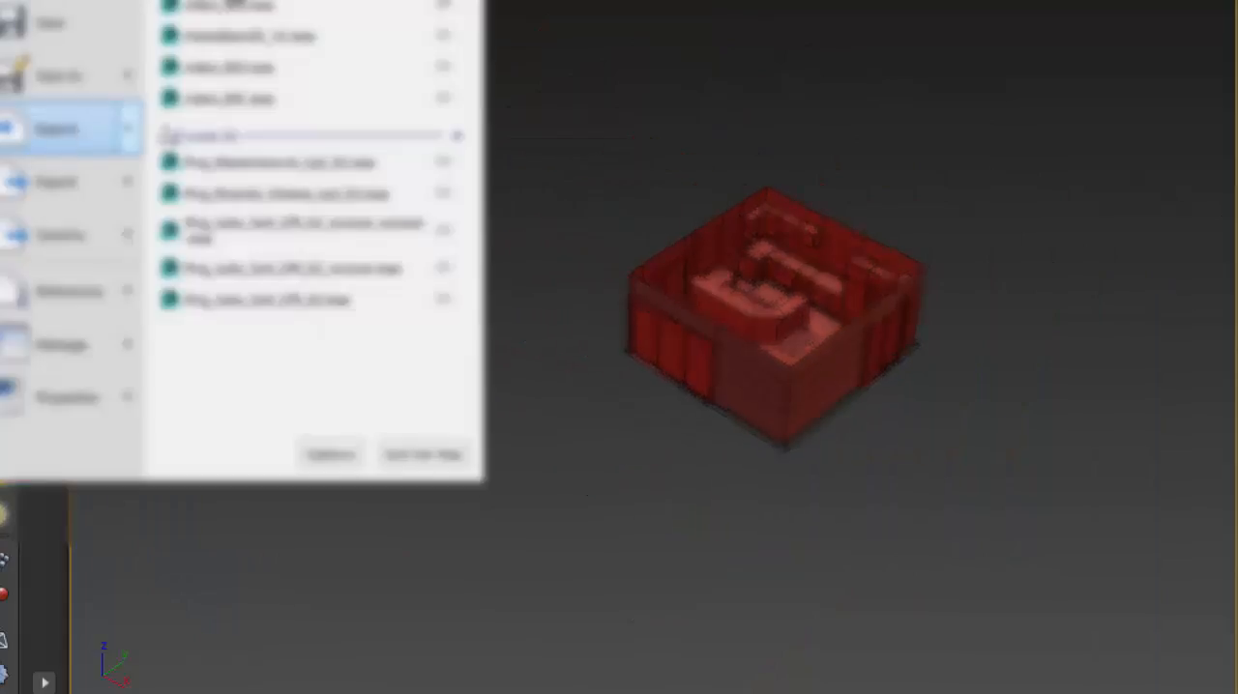
mouse_move(62, 151)
click(233, 13)
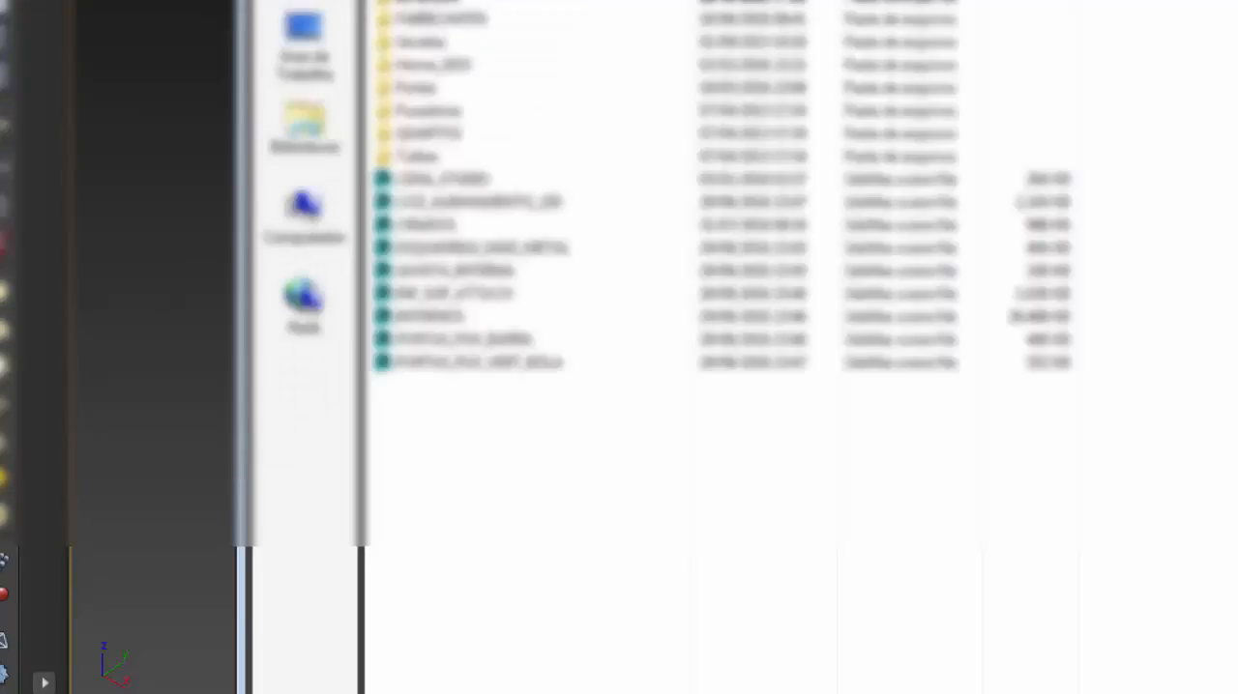
click(798, 0)
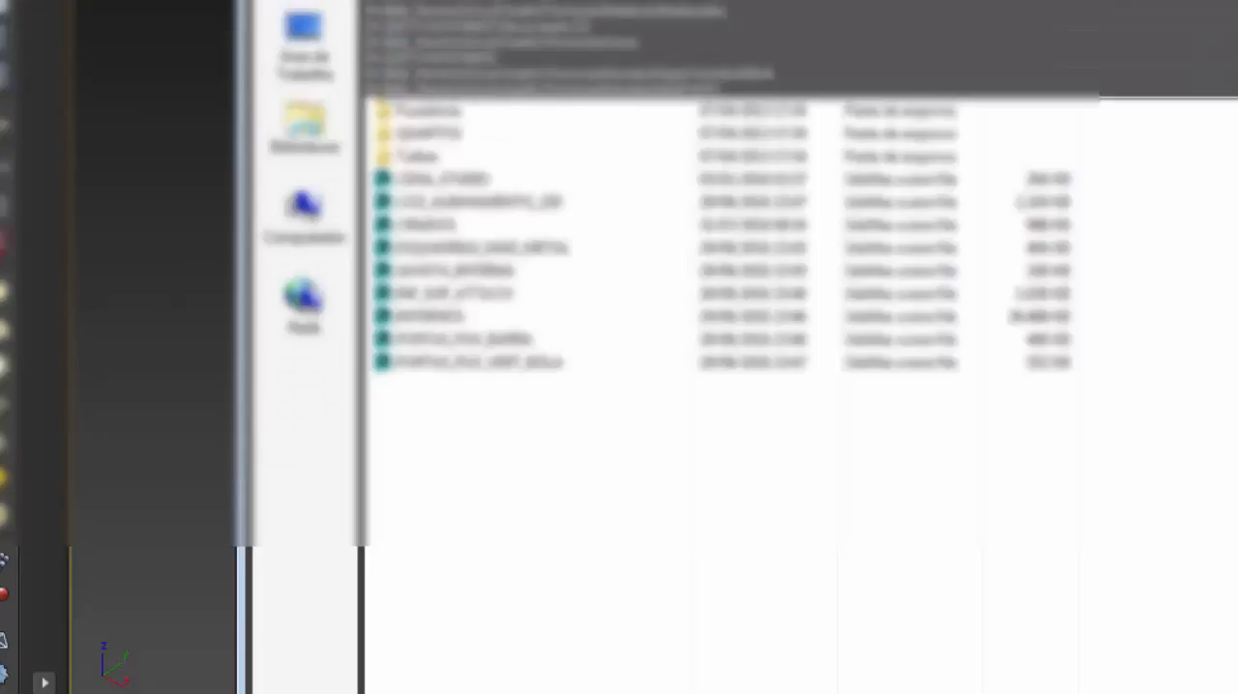
click(430, 3)
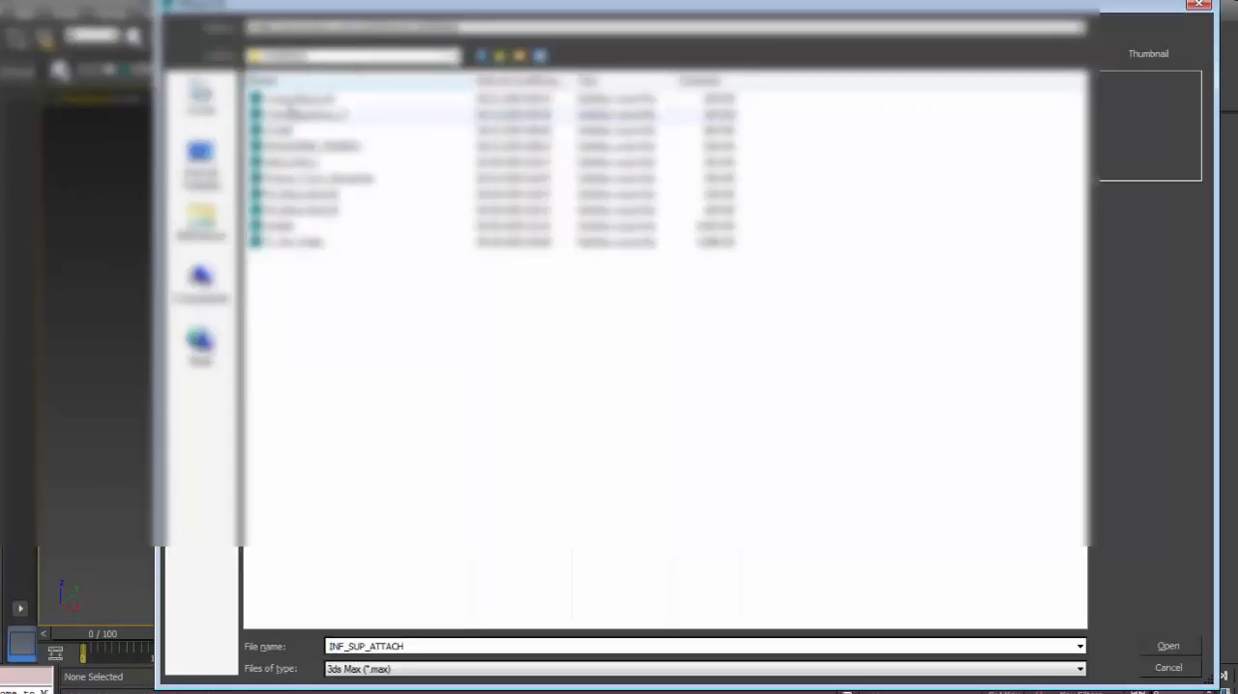
key(Down)
key(Down)
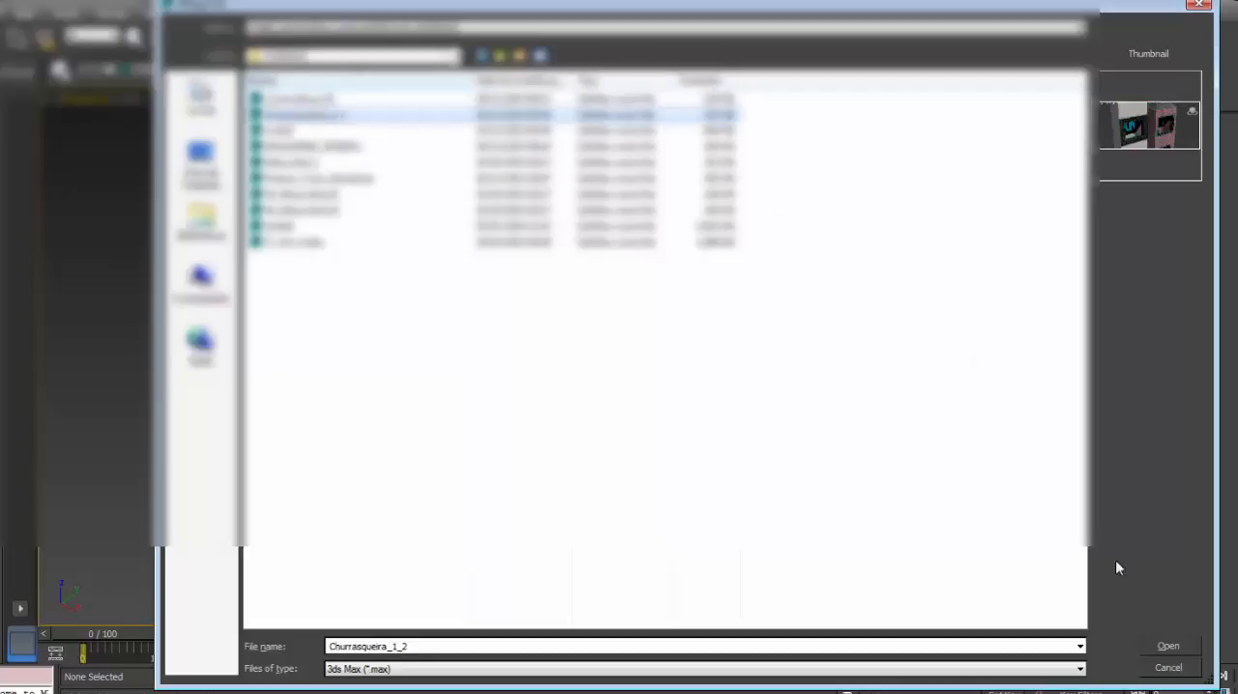
click(1167, 646)
double_click(510, 231)
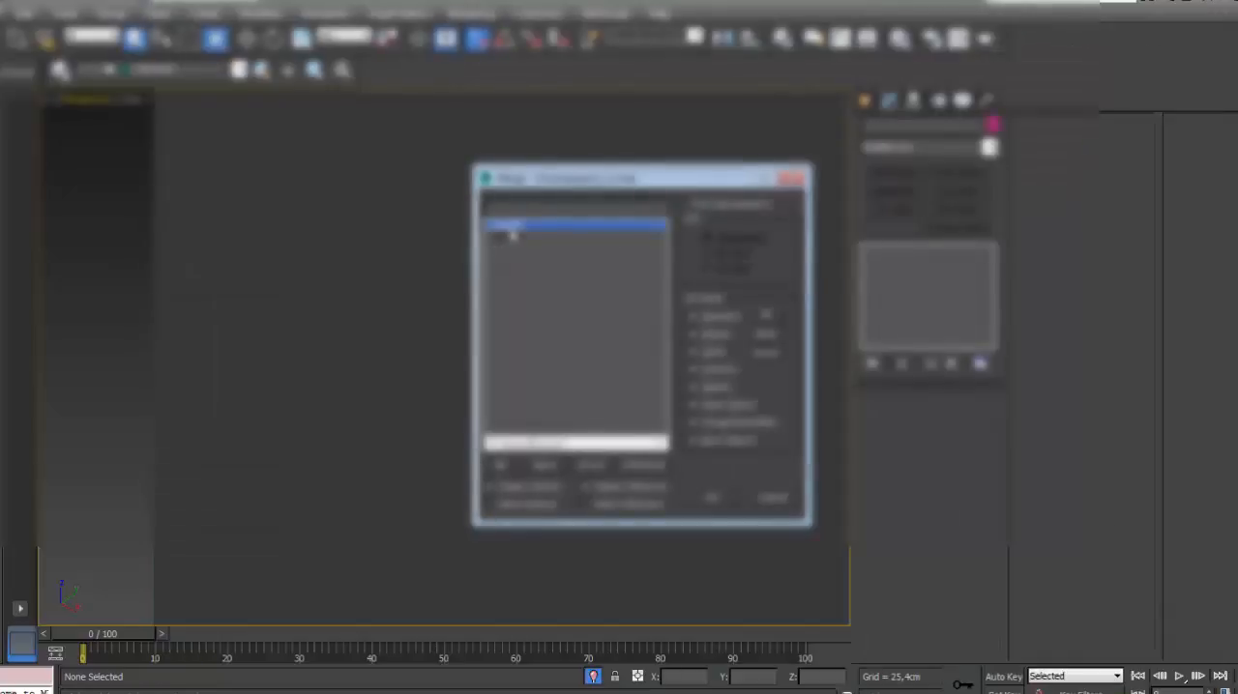
click(586, 379)
click(557, 426)
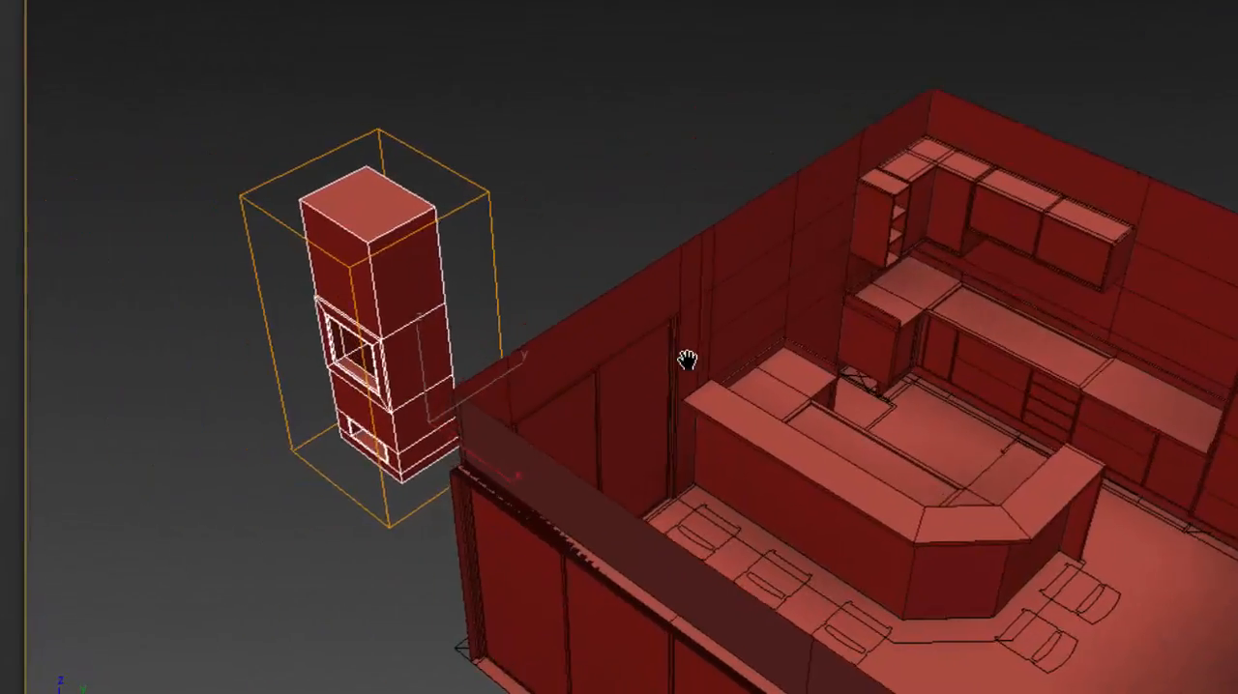
middle_drag(687, 360, 691, 359)
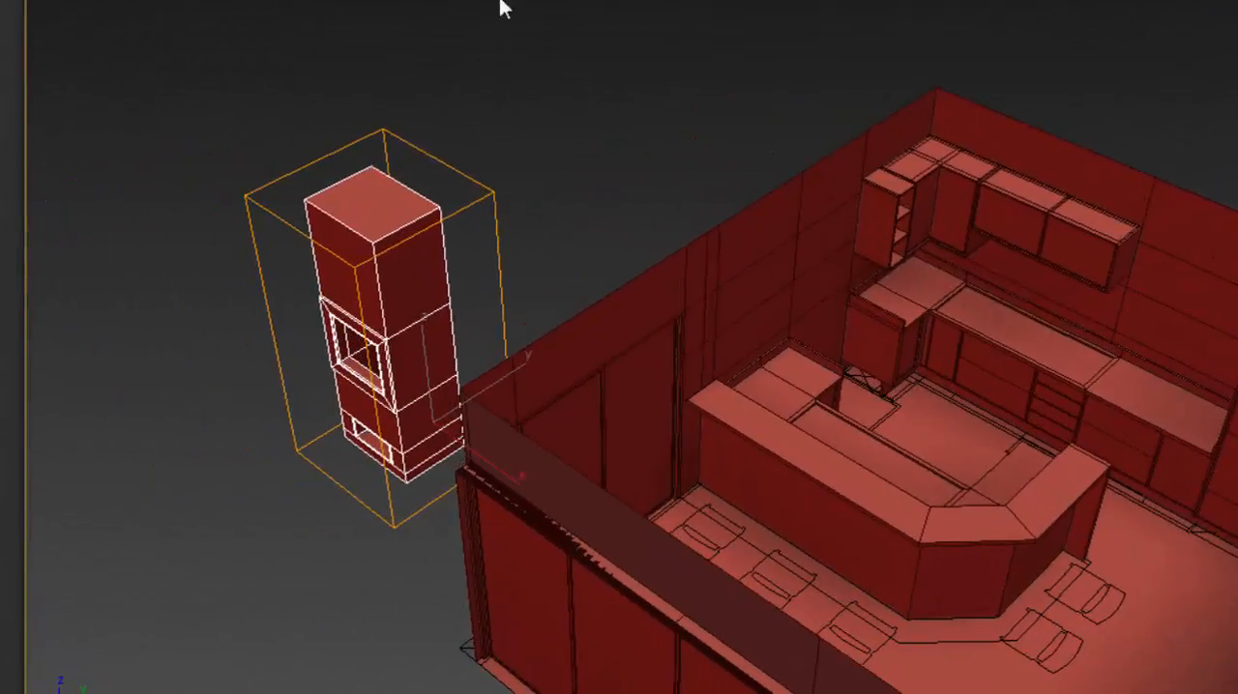
- Move the merged barbecue farther away from the kitchen's outer wall, then deselect it
click(502, 3)
drag(462, 400, 293, 538)
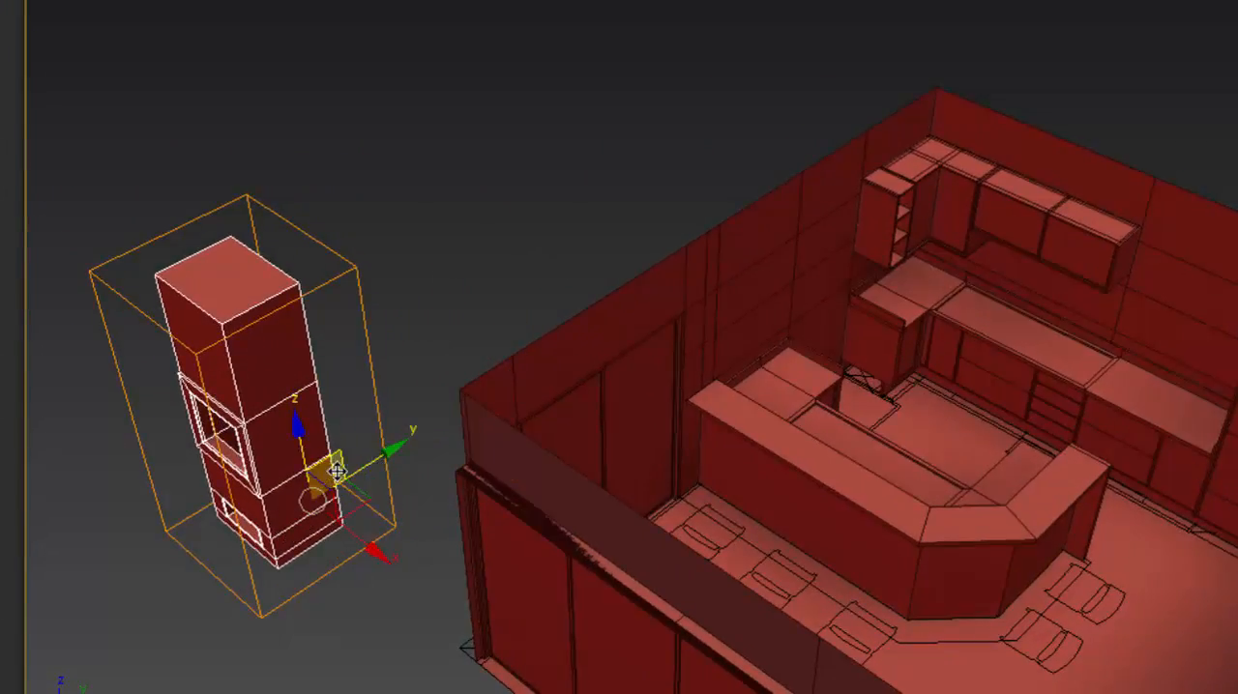
scroll(584, 284, down, 3)
scroll(624, 147, up, 6)
click(623, 153)
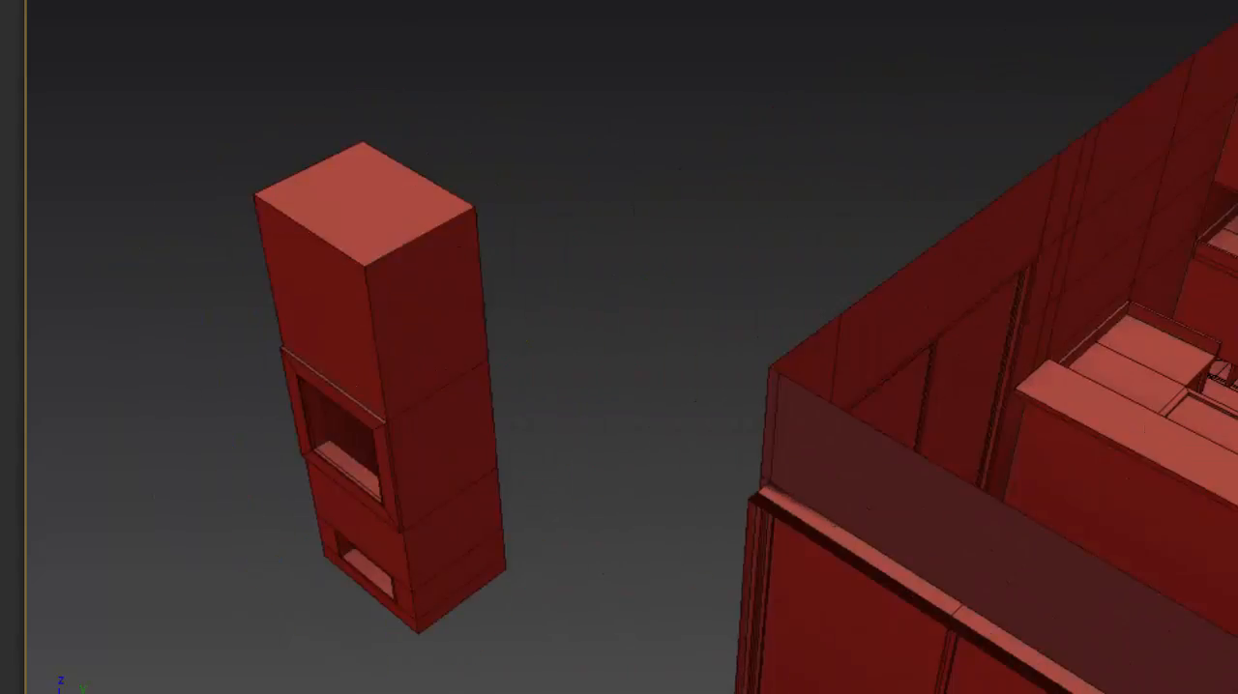
- Sample the merged barbecue's material into the 24 - Default slot of the material editor, then close the editor
key(m)
click(1237, 127)
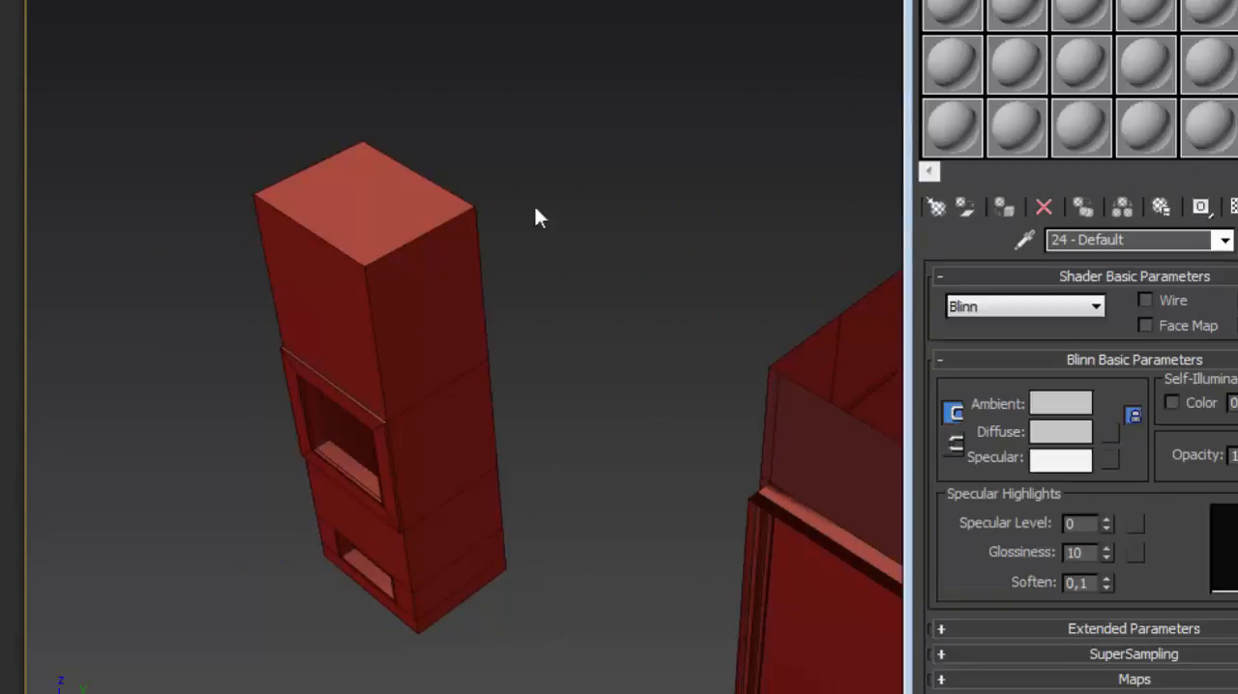
click(1024, 240)
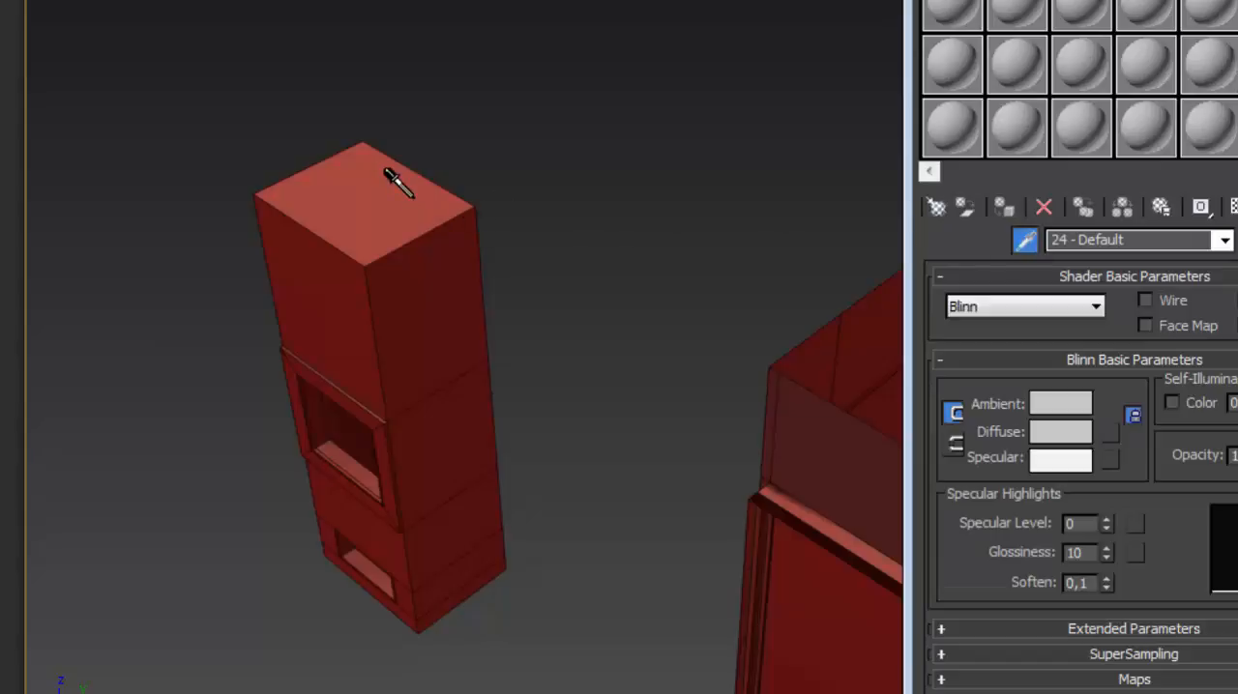
click(387, 174)
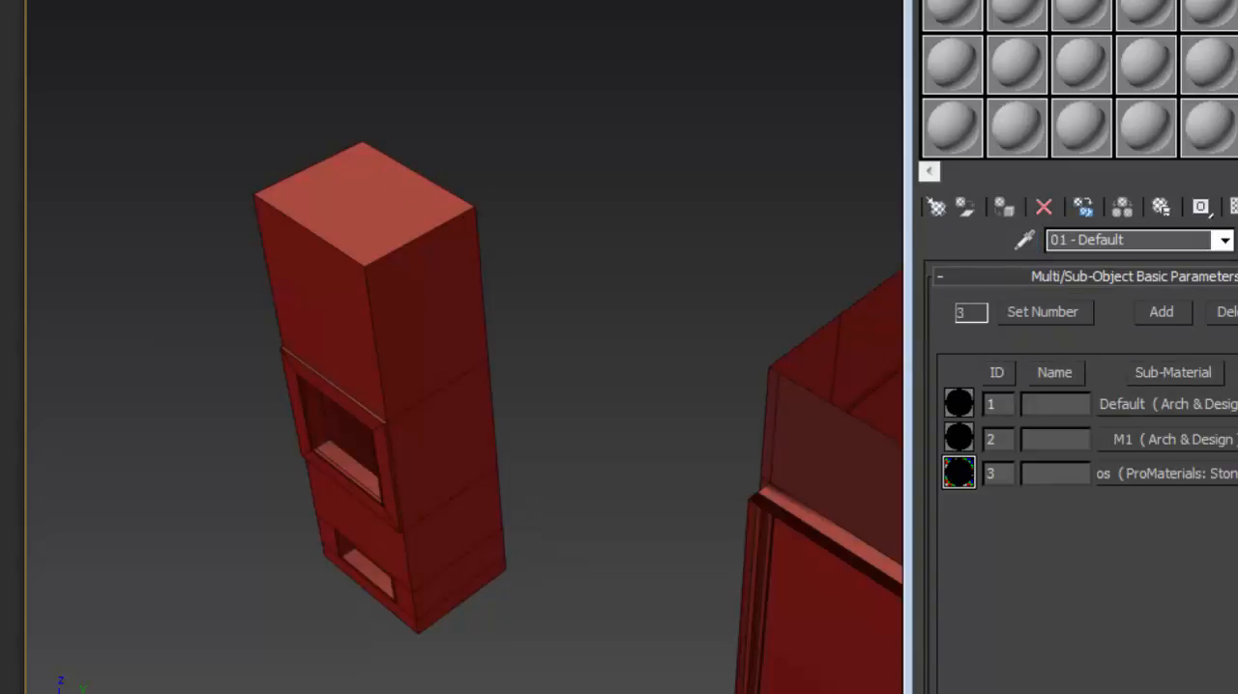
key(m)
- Undo the recent changes to restore the barbecue standing beside the island, then clear the selection
mouse_move(621, 163)
middle_down()
mouse_move(573, 123)
mouse_move(465, 166)
middle_up()
scroll(573, 124, down, 4)
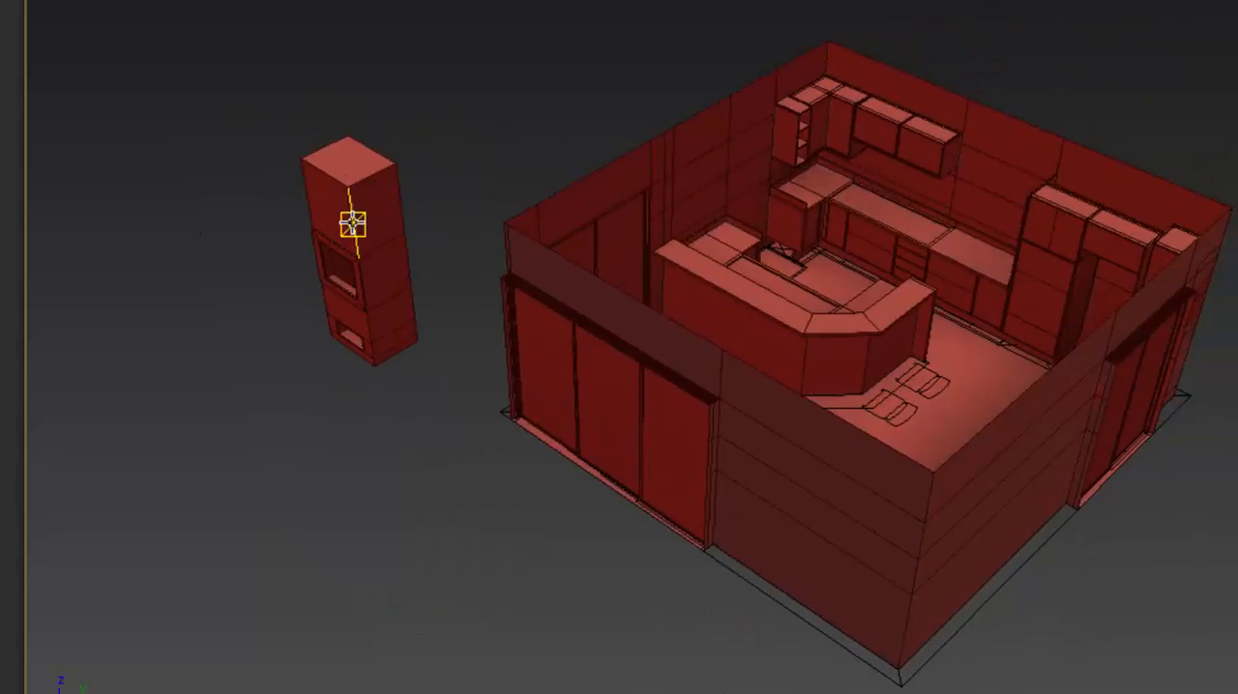
click(353, 224)
middle_drag(410, 214, 414, 247)
click(759, 195)
scroll(1069, 176, up, 4)
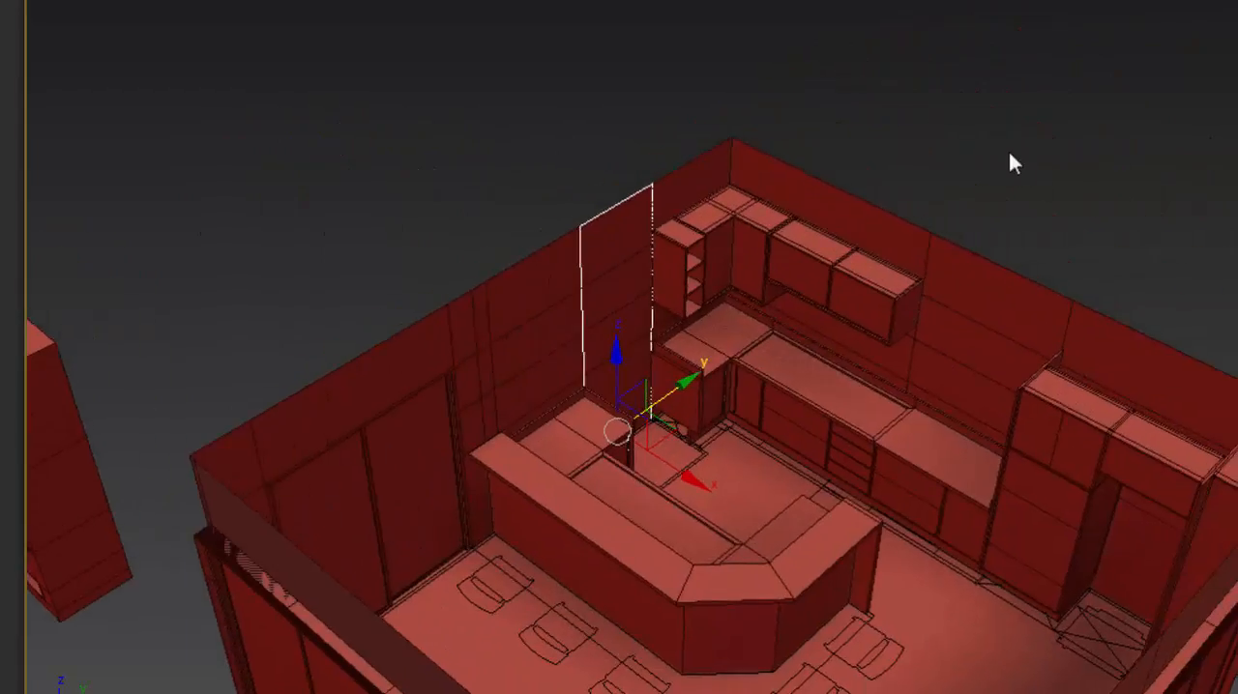
key(ctrl+z)
click(975, 70)
- Delete the duplicate barbecue standing outside the kitchen walls
middle_drag(796, 216, 854, 183)
click(101, 362)
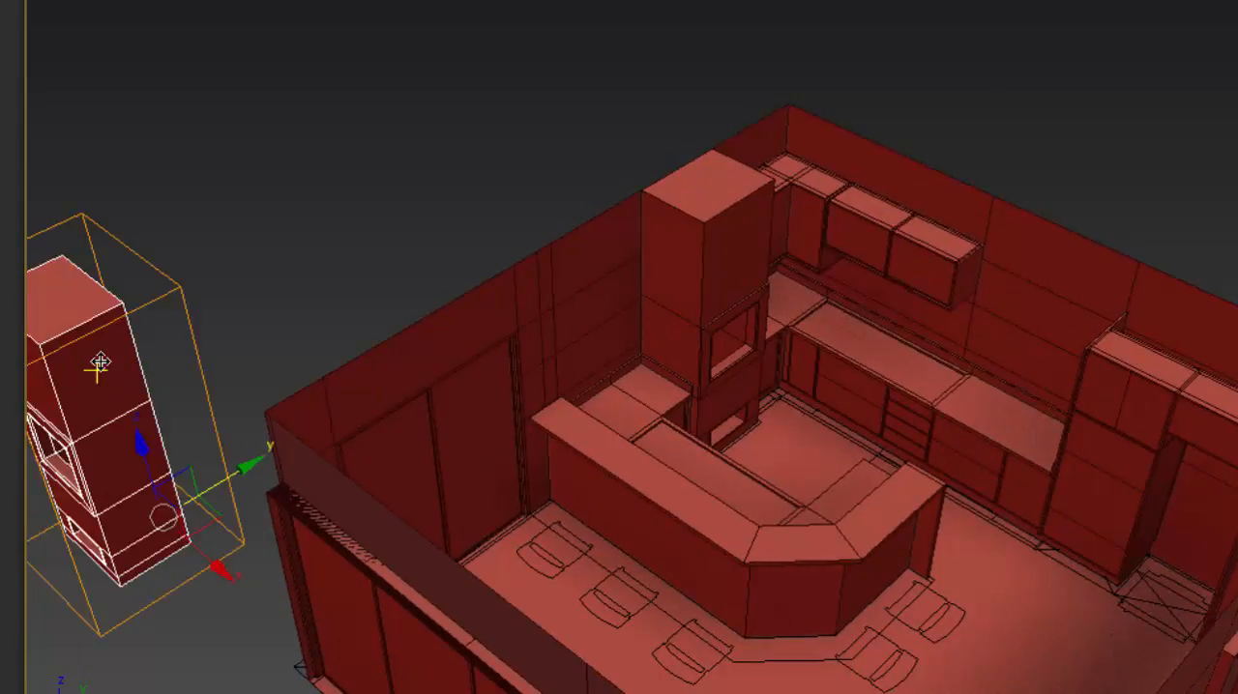
key(Delete)
- Examine the barbecue's openings beside the island, the surrounding cabinets, and the table and chair outlines on the floor
middle_drag(783, 250, 543, 243)
scroll(498, 310, up, 5)
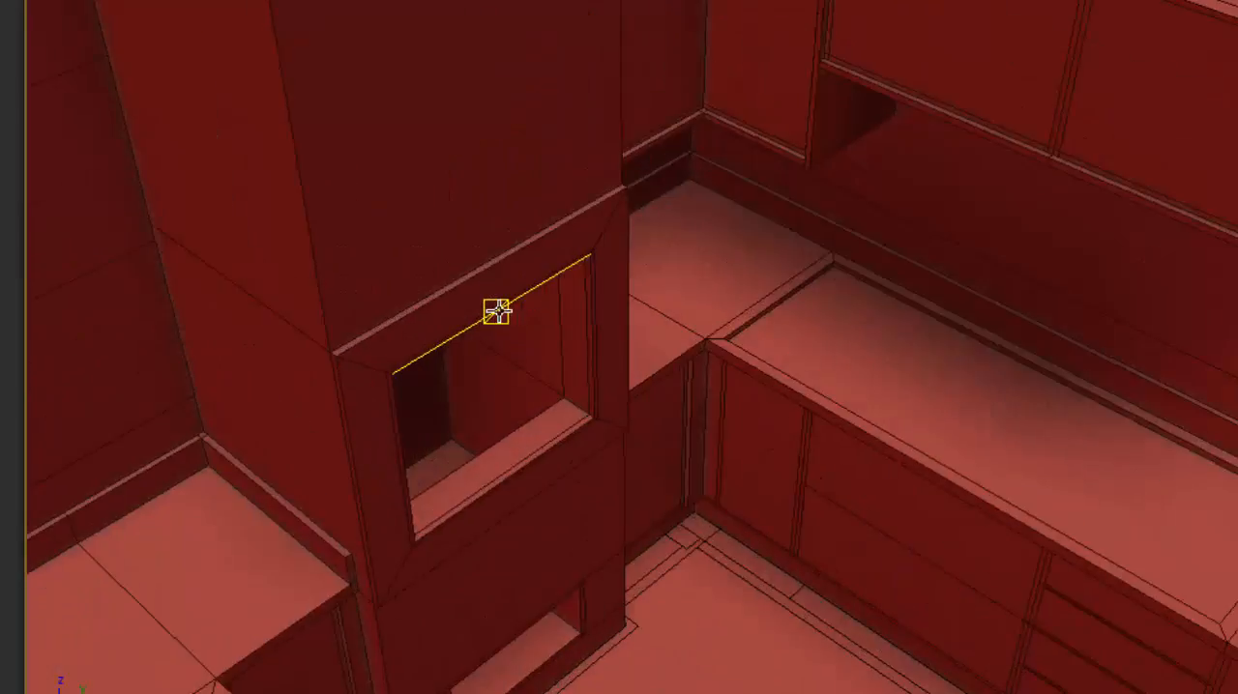
scroll(498, 311, down, 8)
scroll(520, 308, up, 8)
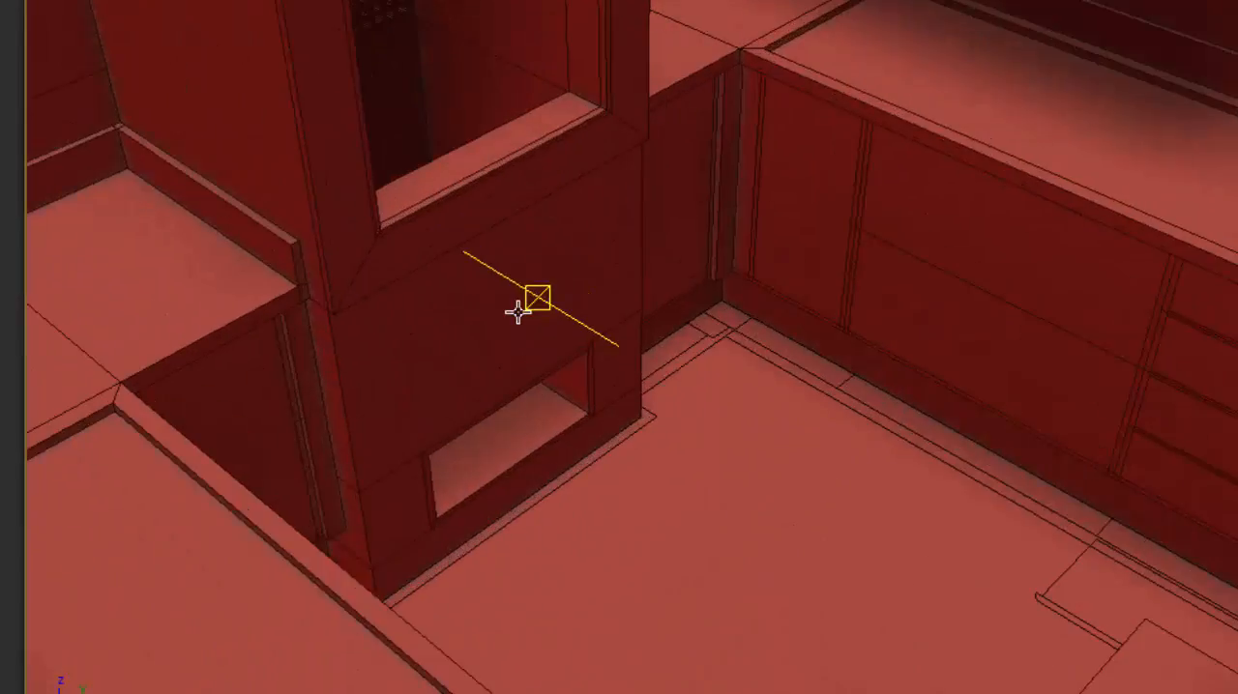
scroll(517, 311, down, 8)
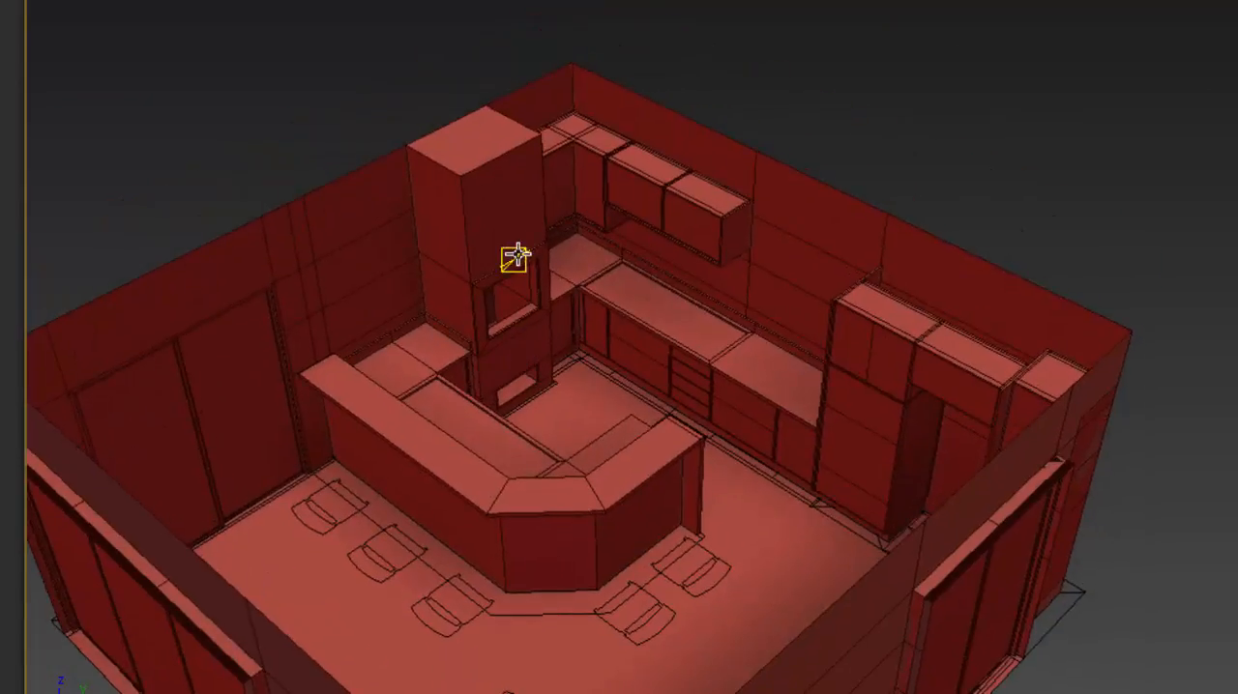
scroll(518, 253, up, 4)
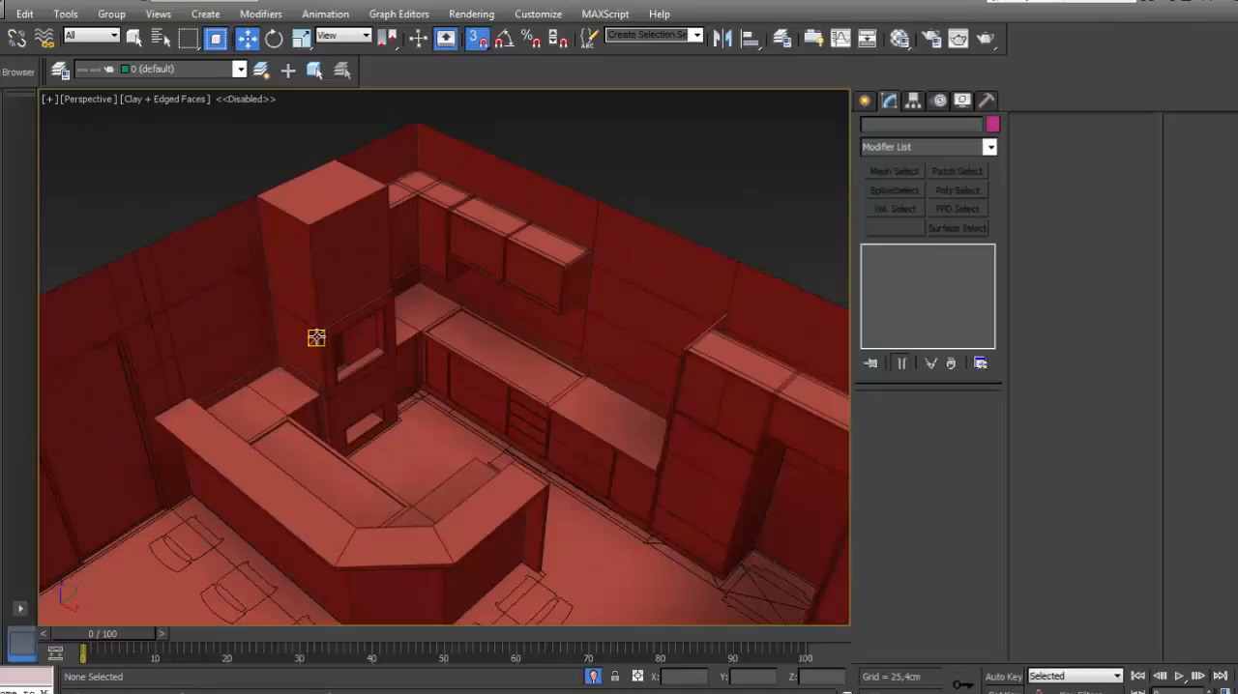
alt+middle_drag(316, 337, 243, 280)
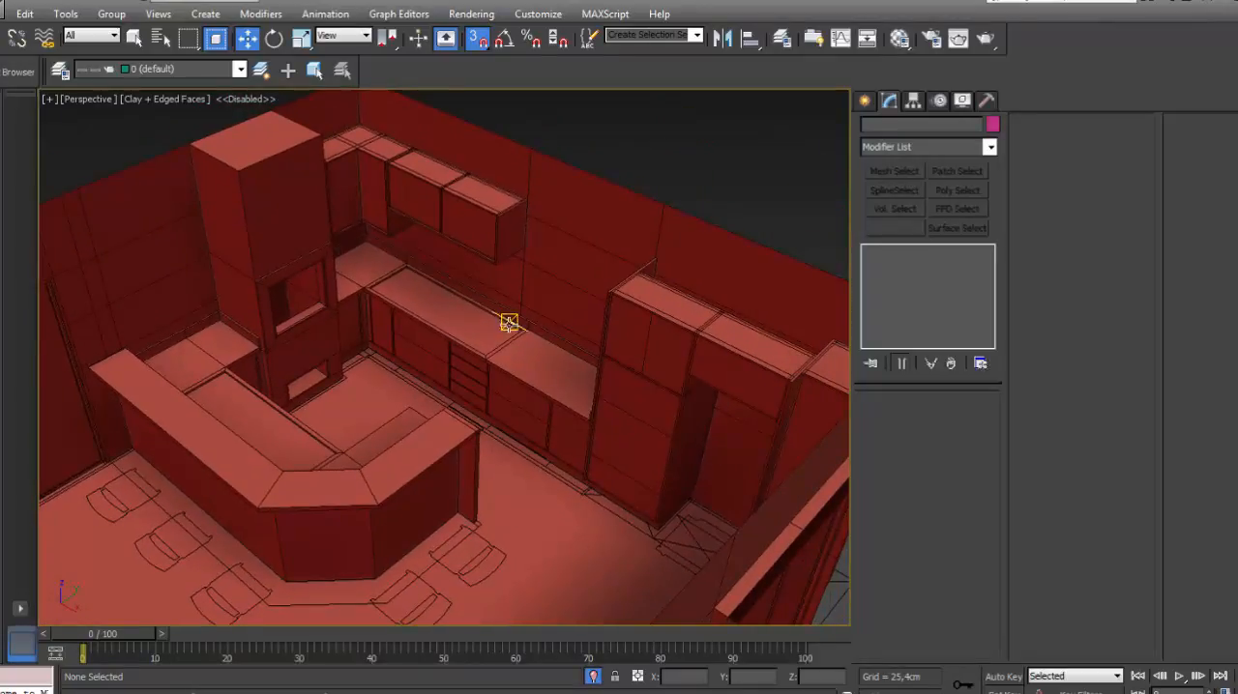
alt+middle_drag(509, 346, 603, 438)
scroll(603, 437, up, 10)
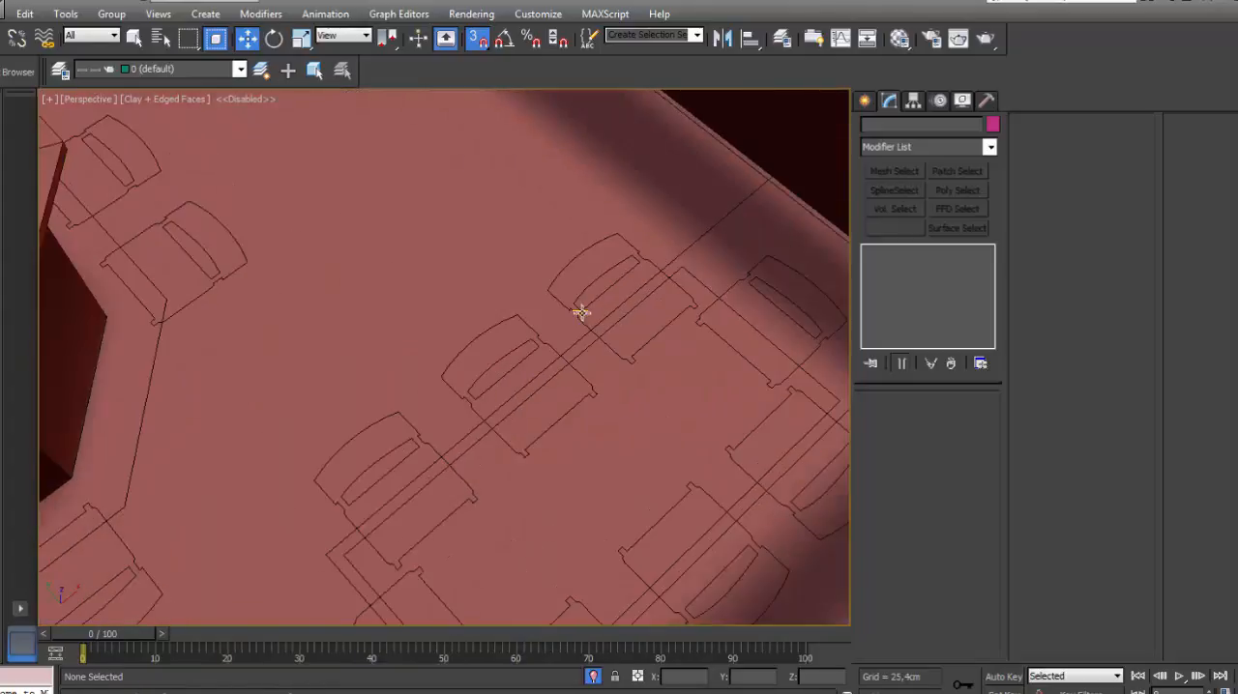
scroll(657, 329, down, 2)
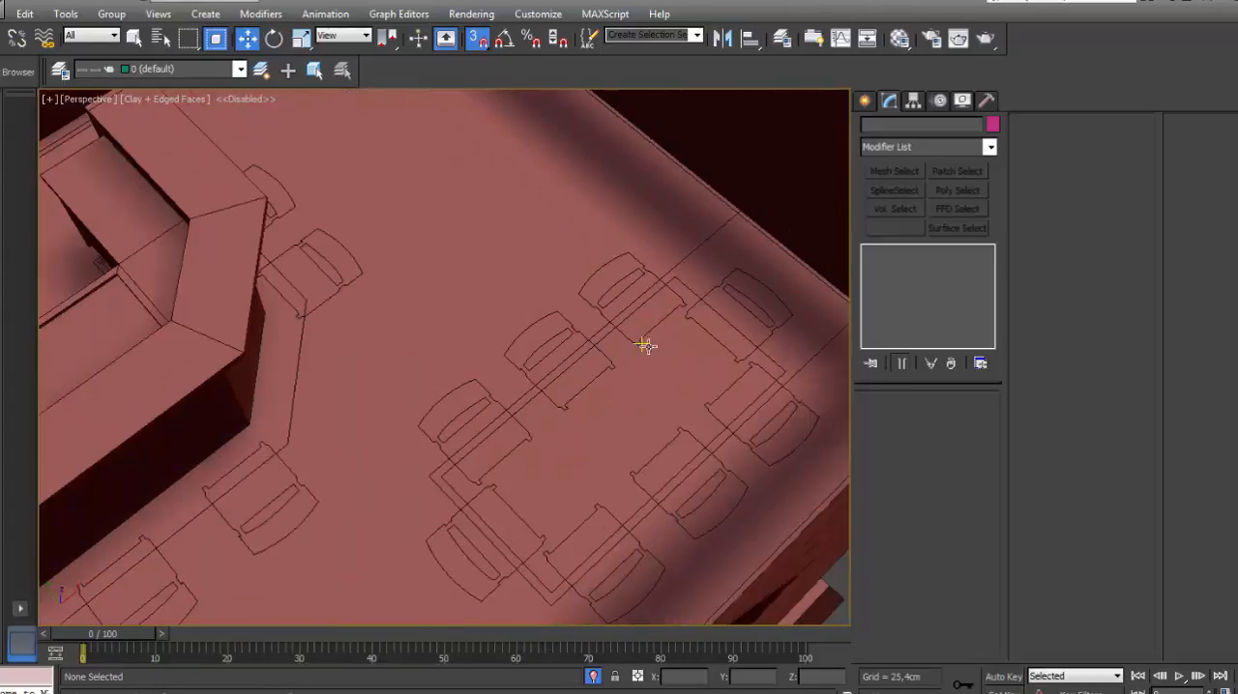
alt+middle_drag(646, 345, 658, 329)
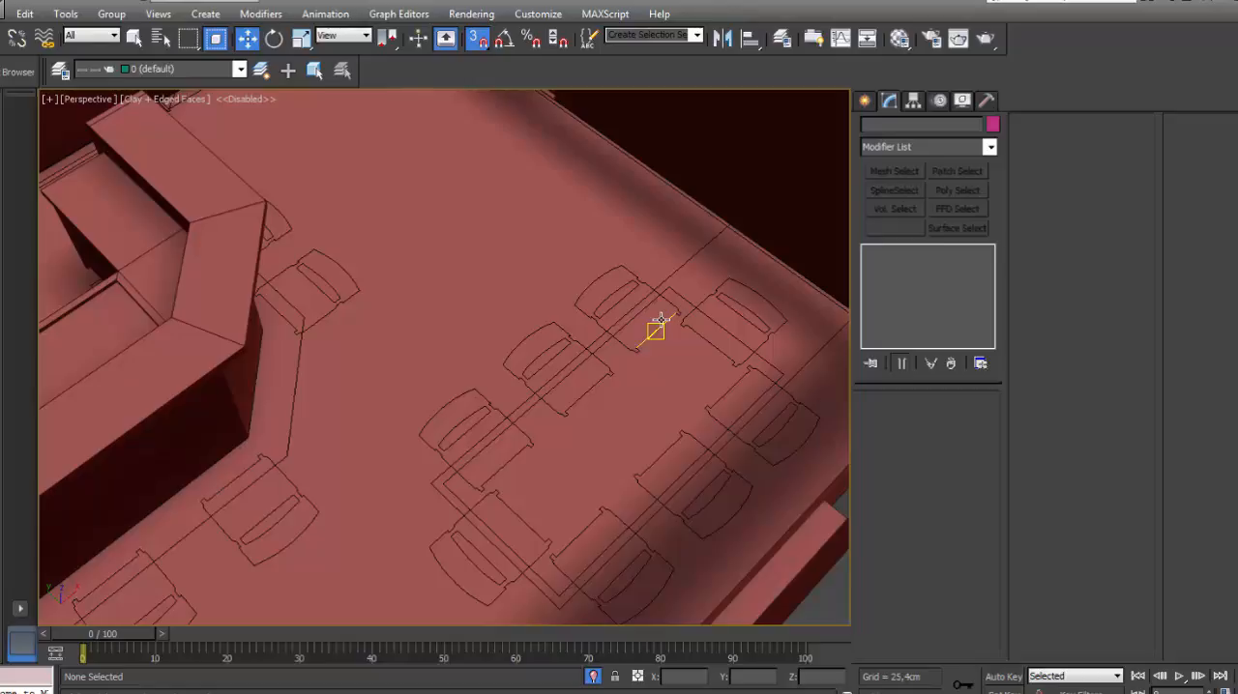
- Create a box about 31 cm long, 57 cm wide and 59 cm high on the floor between the island and the table outline
click(865, 103)
click(870, 127)
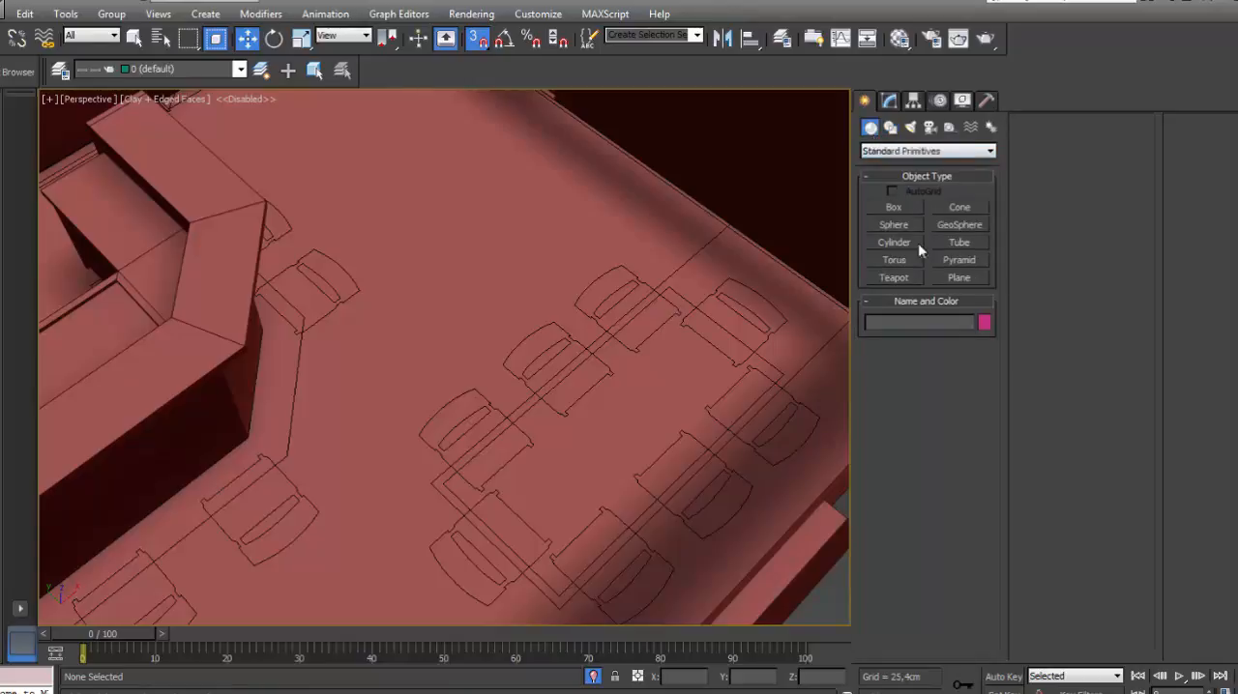
click(894, 207)
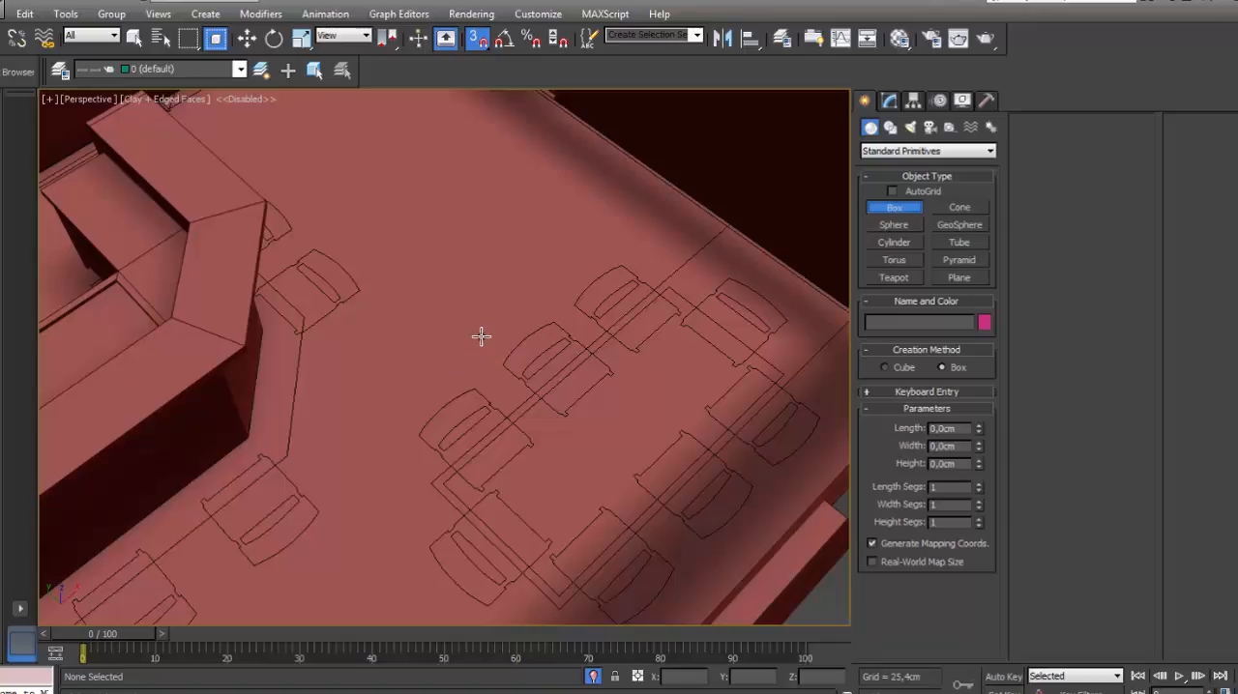
drag(480, 342, 508, 260)
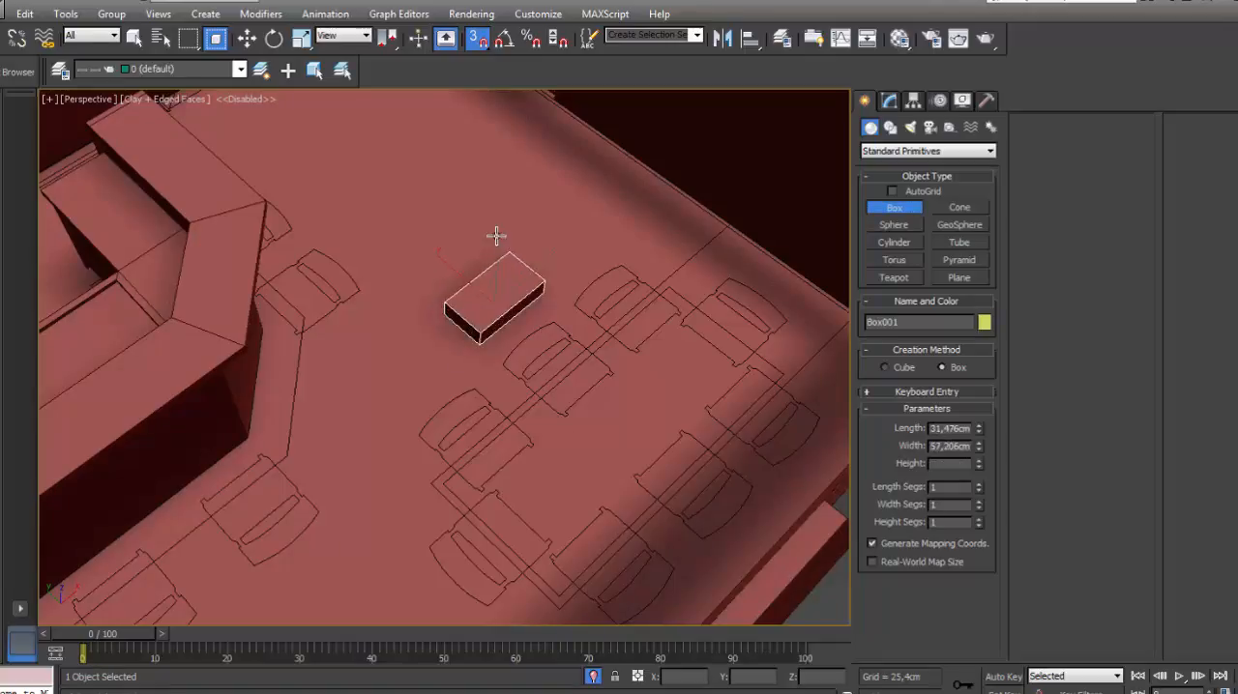
click(517, 166)
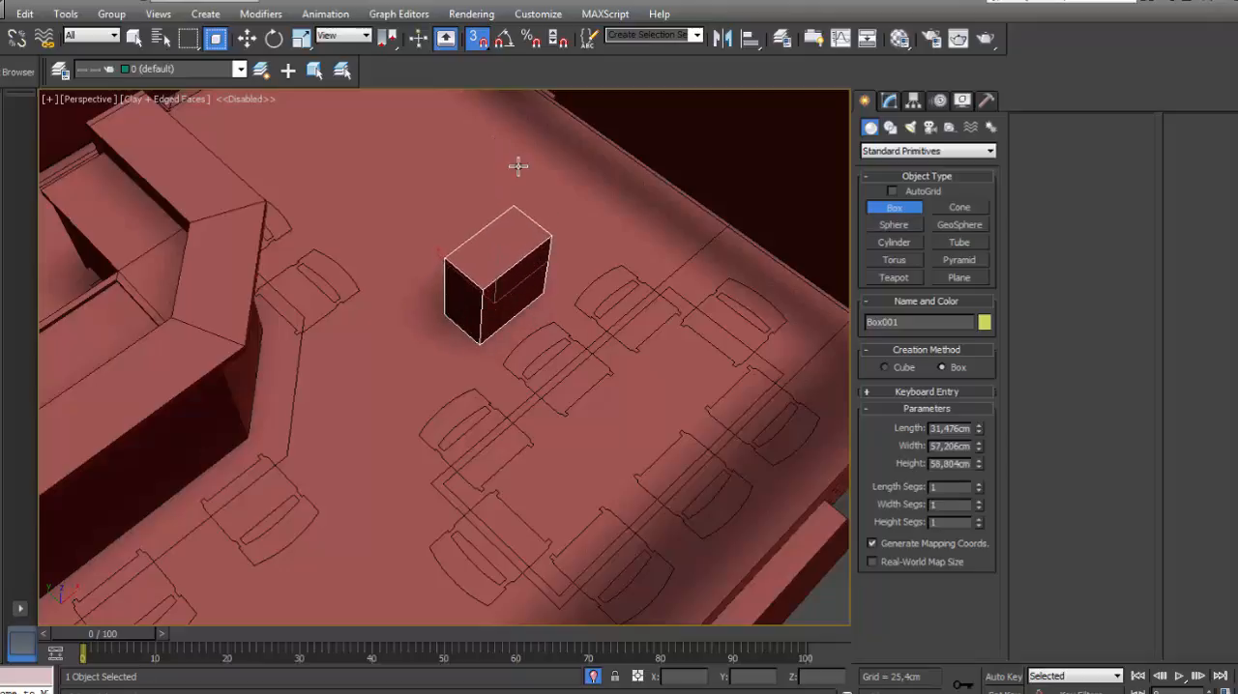
key(w)
mouse_move(539, 247)
middle_down()
mouse_move(523, 213)
mouse_move(521, 250)
middle_up()
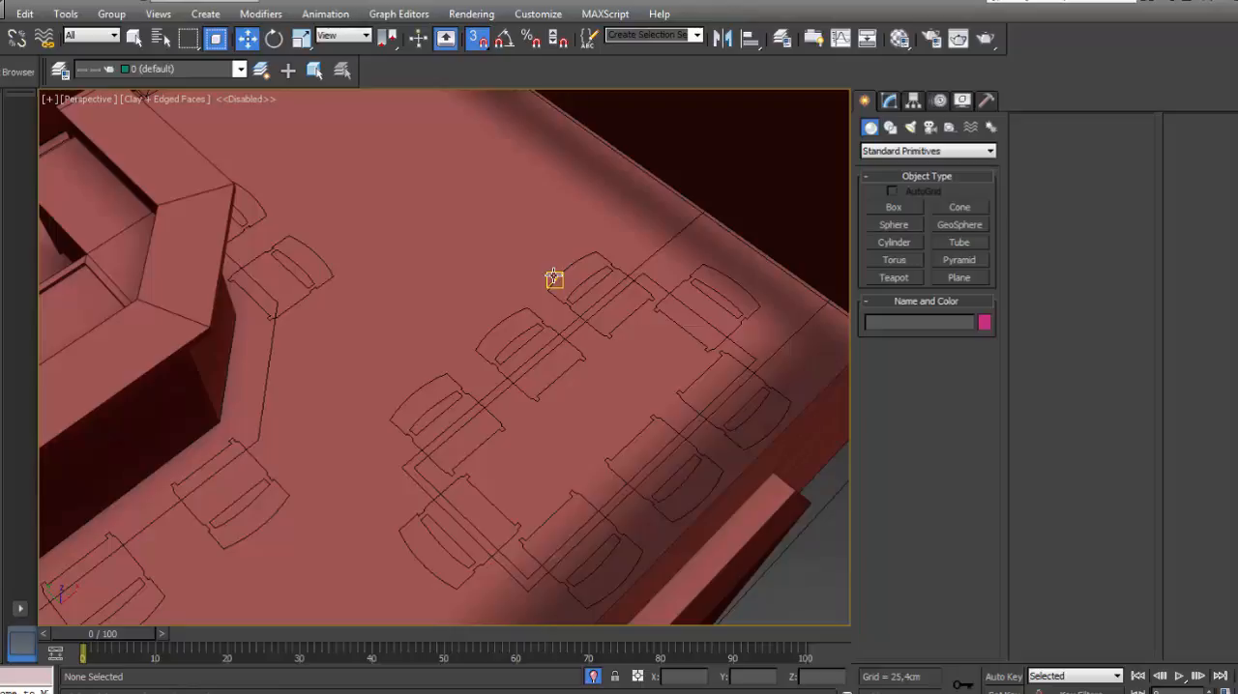
scroll(498, 296, down, 5)
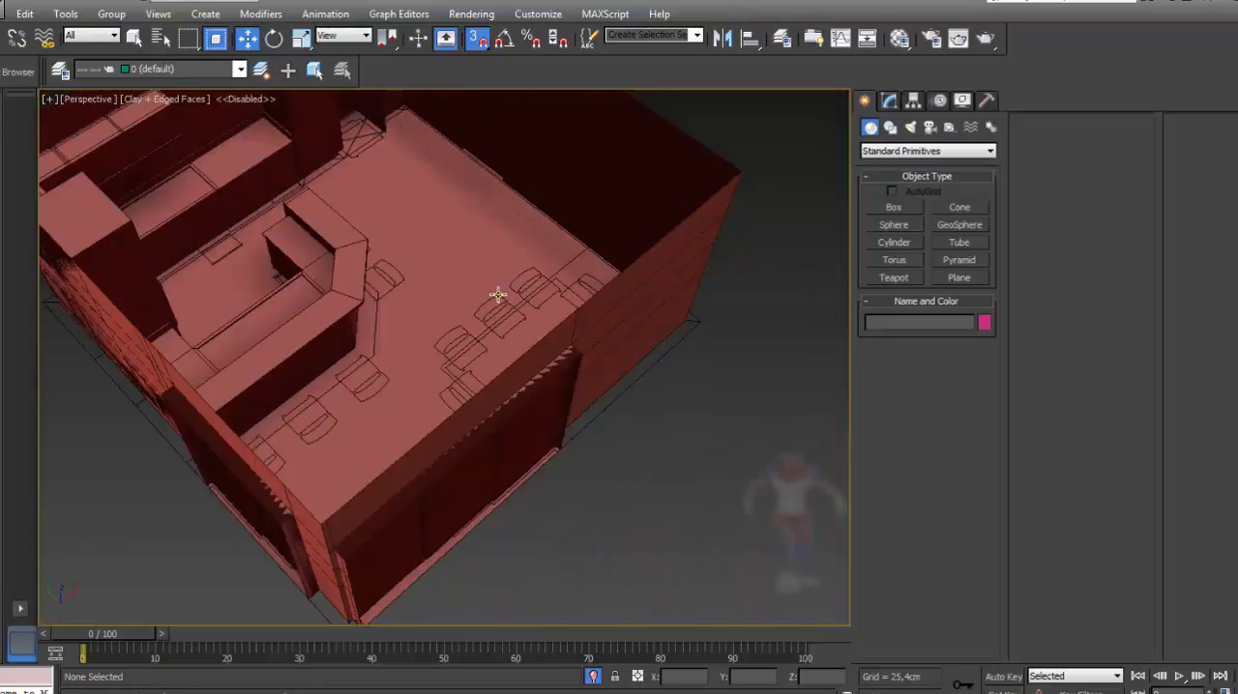
alt+middle_drag(476, 310, 591, 373)
middle_drag(652, 349, 531, 357)
middle_drag(368, 248, 404, 282)
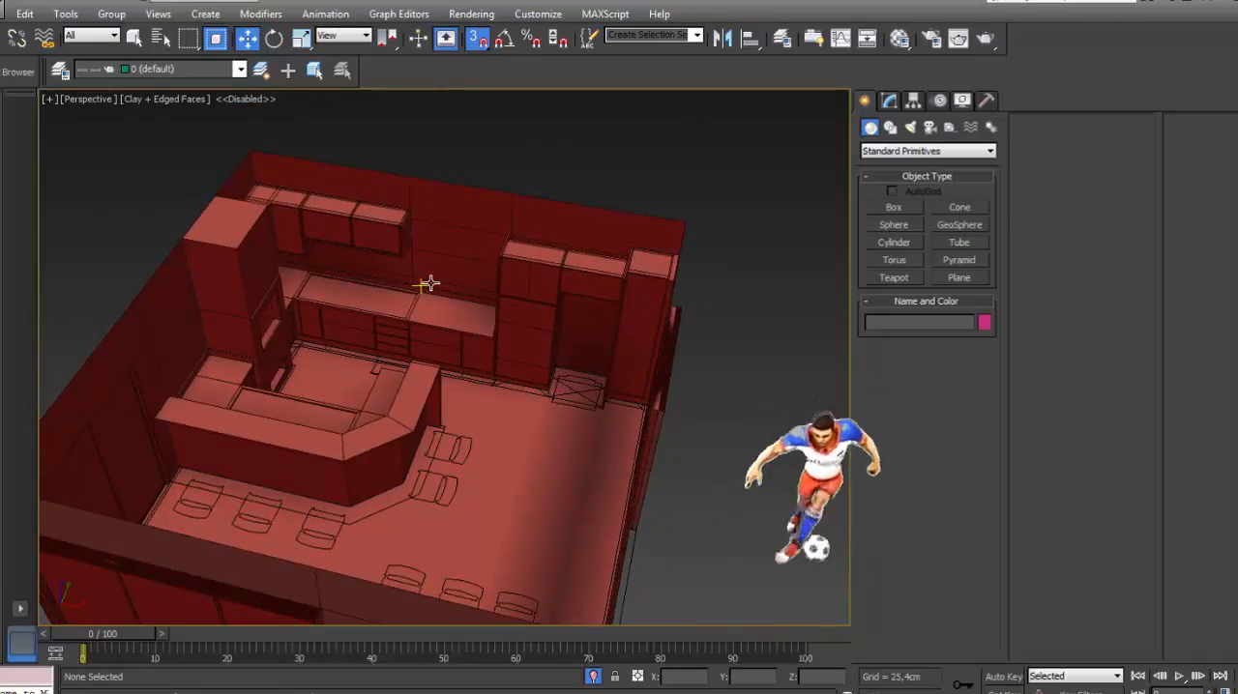
scroll(534, 261, up, 4)
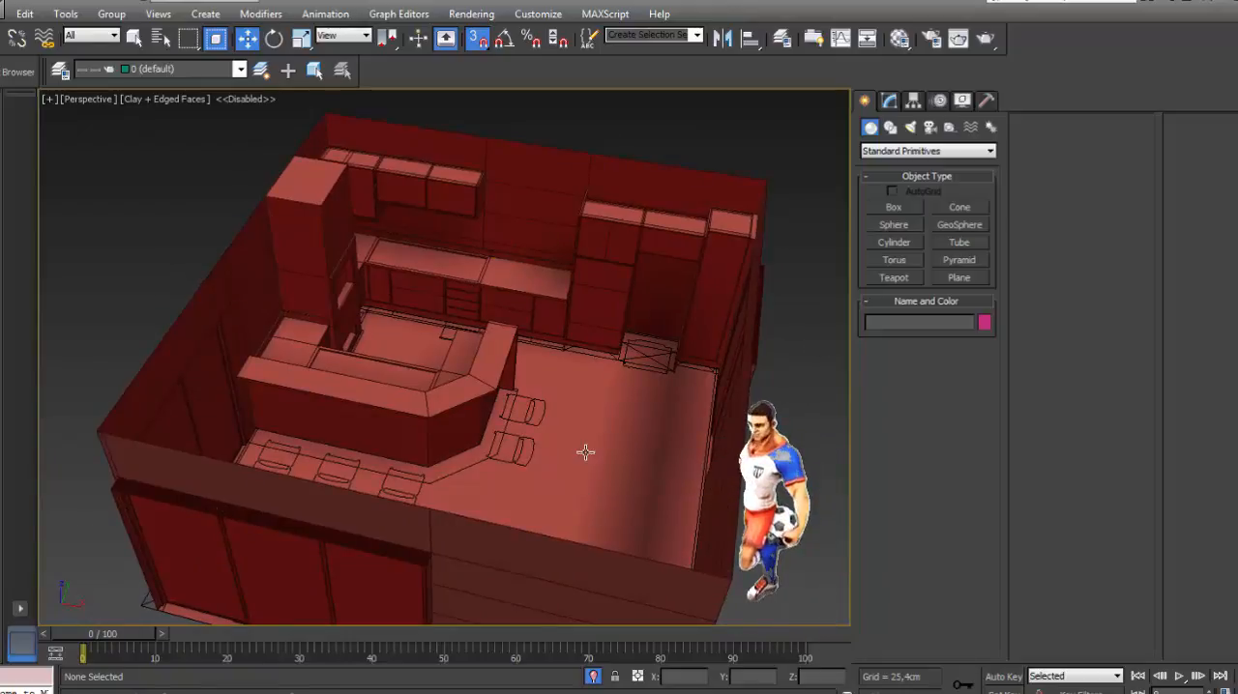
click(1112, 693)
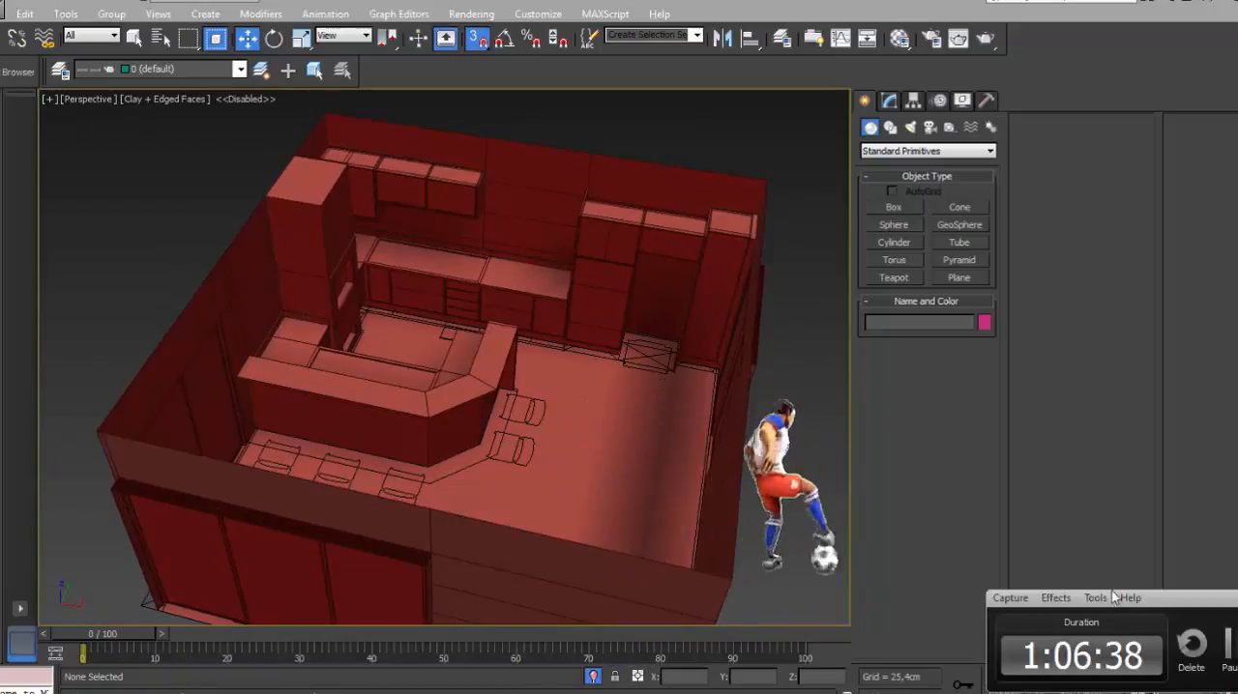